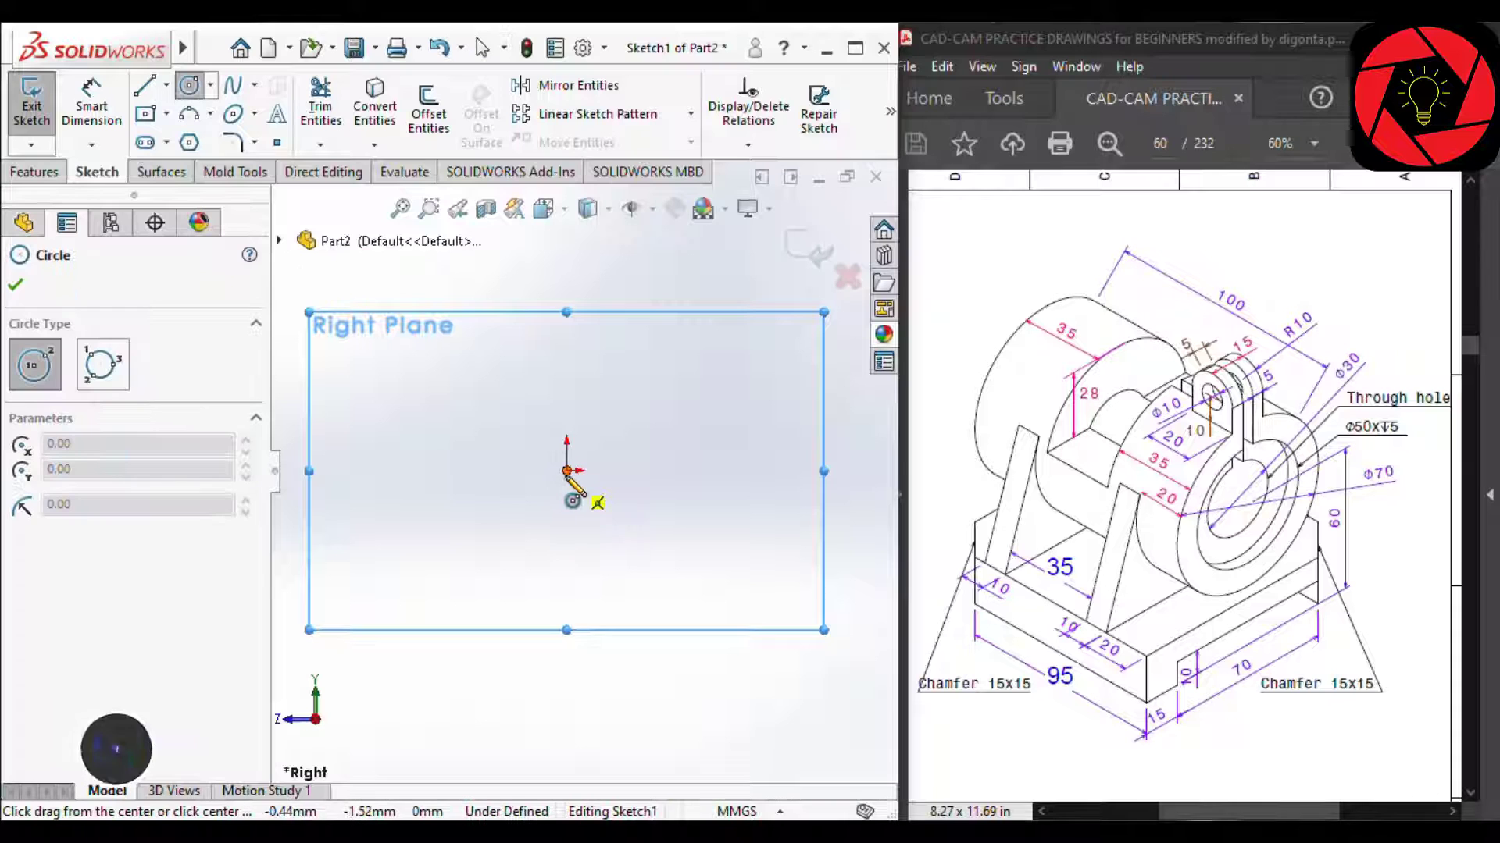
Sketch three concentric circles of increasing size centred on the origin, the innermost about 54 mm in diameter.
{"action": "left_click", "coordinate": [566, 471]}
{"action": "left_click", "coordinate": [633, 511]}
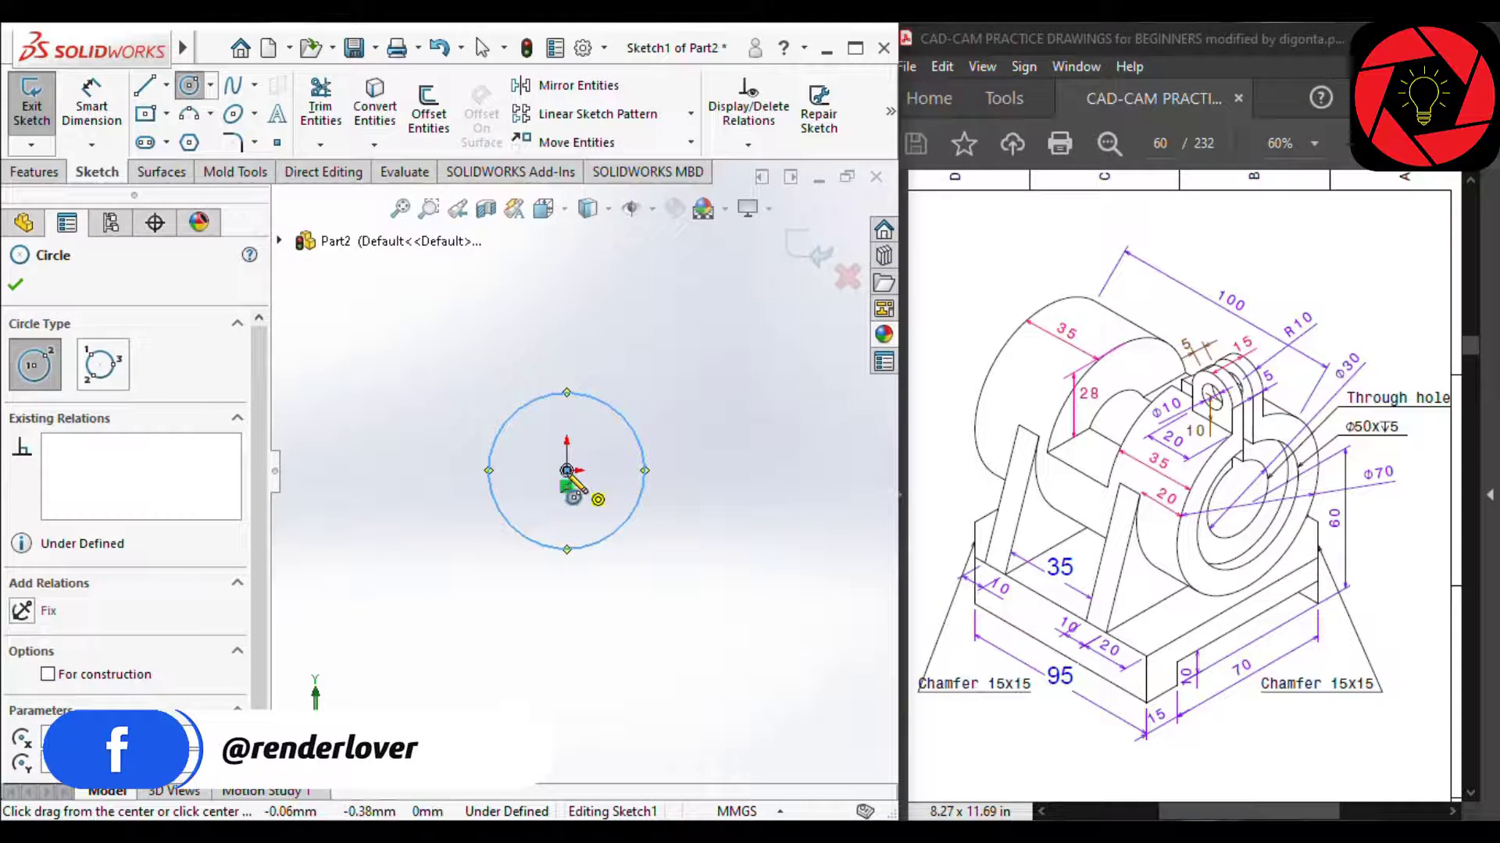
{"action": "left_click", "coordinate": [566, 471]}
{"action": "left_click", "coordinate": [687, 559]}
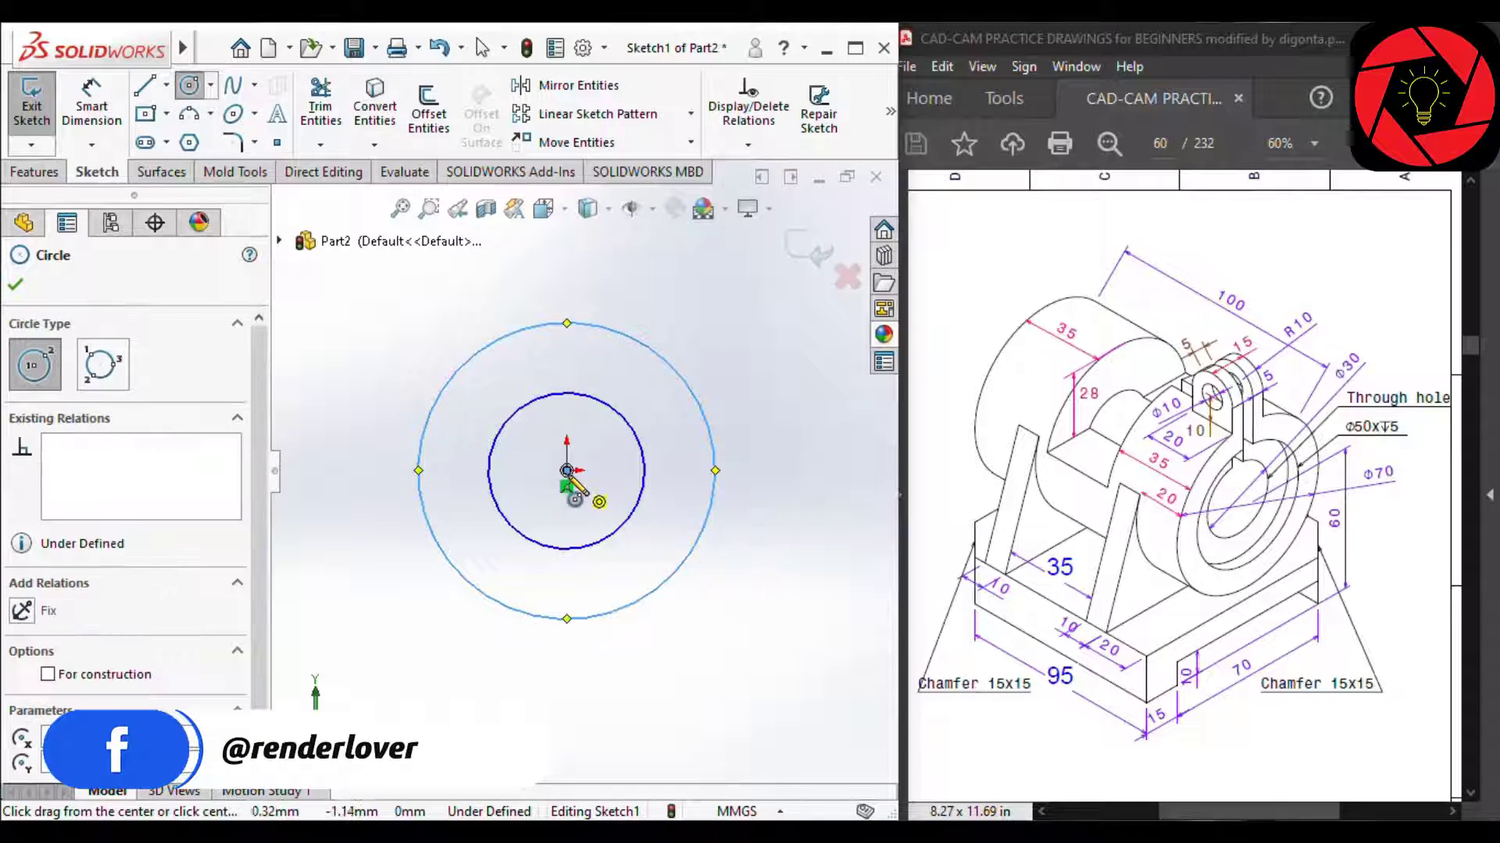
{"action": "left_click", "coordinate": [566, 471]}
{"action": "left_click", "coordinate": [750, 610]}
Dimension the innermost circle's diameter as 30 mm.
{"action": "right_click_drag", "start_coordinate": [753, 683], "coordinate": [751, 593]}
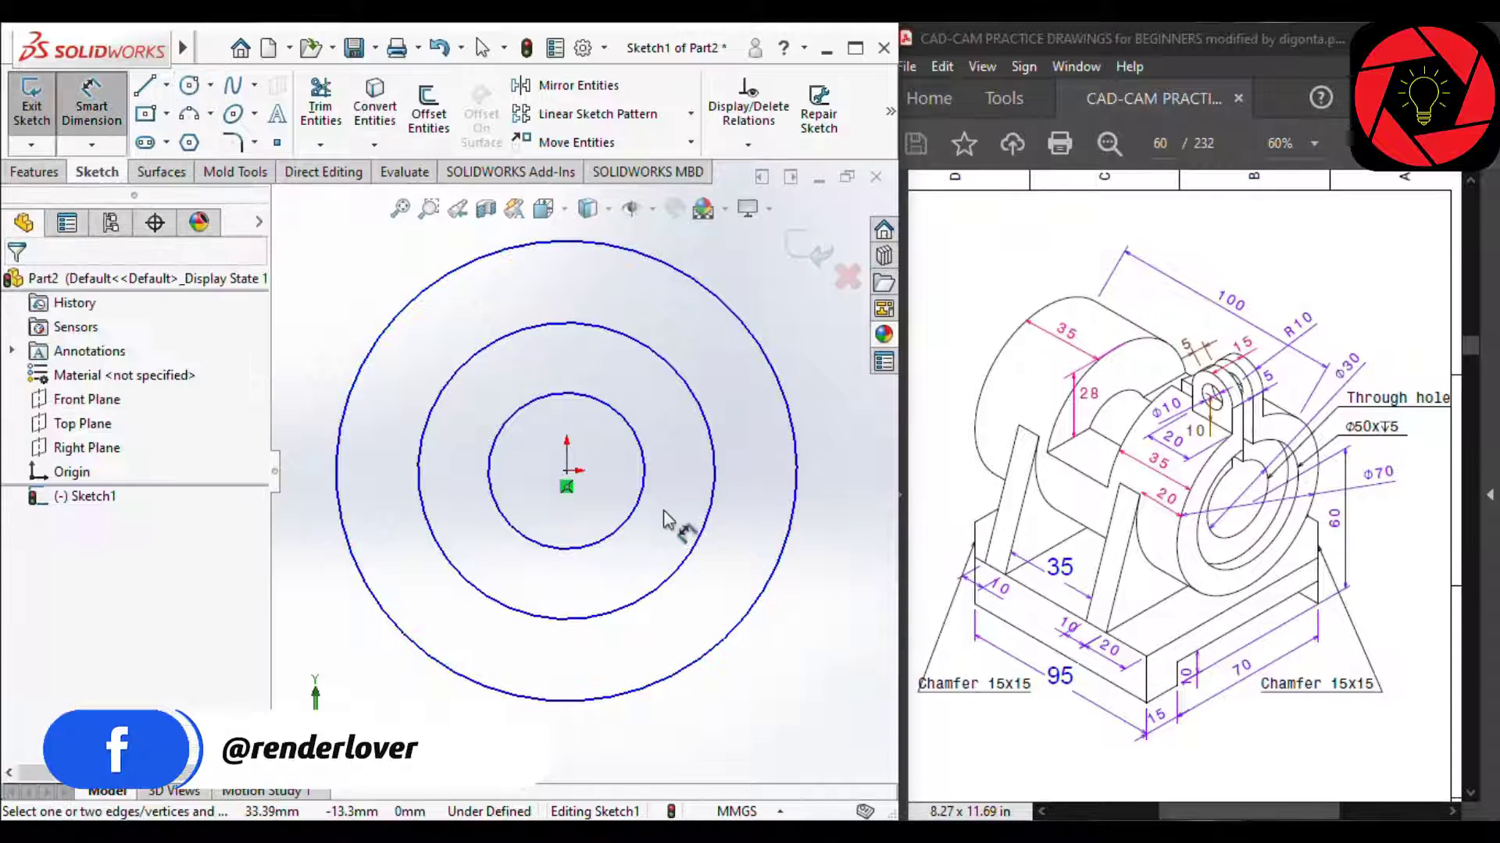
{"action": "left_click", "coordinate": [635, 432]}
{"action": "scroll", "coordinate": [634, 422], "scroll_direction": "up", "scroll_amount": 2}
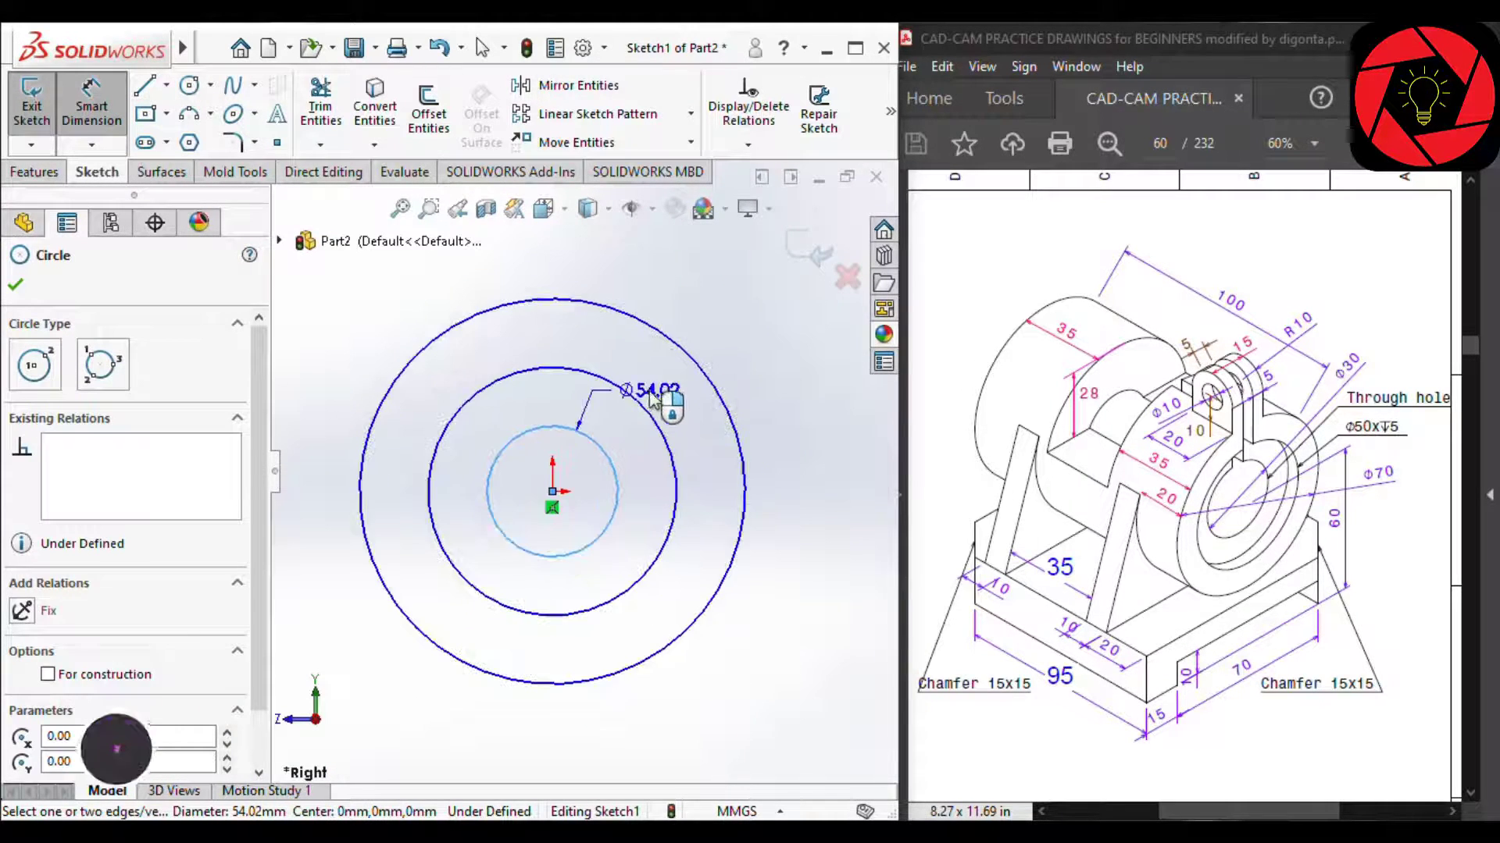
{"action": "left_click", "coordinate": [757, 322]}
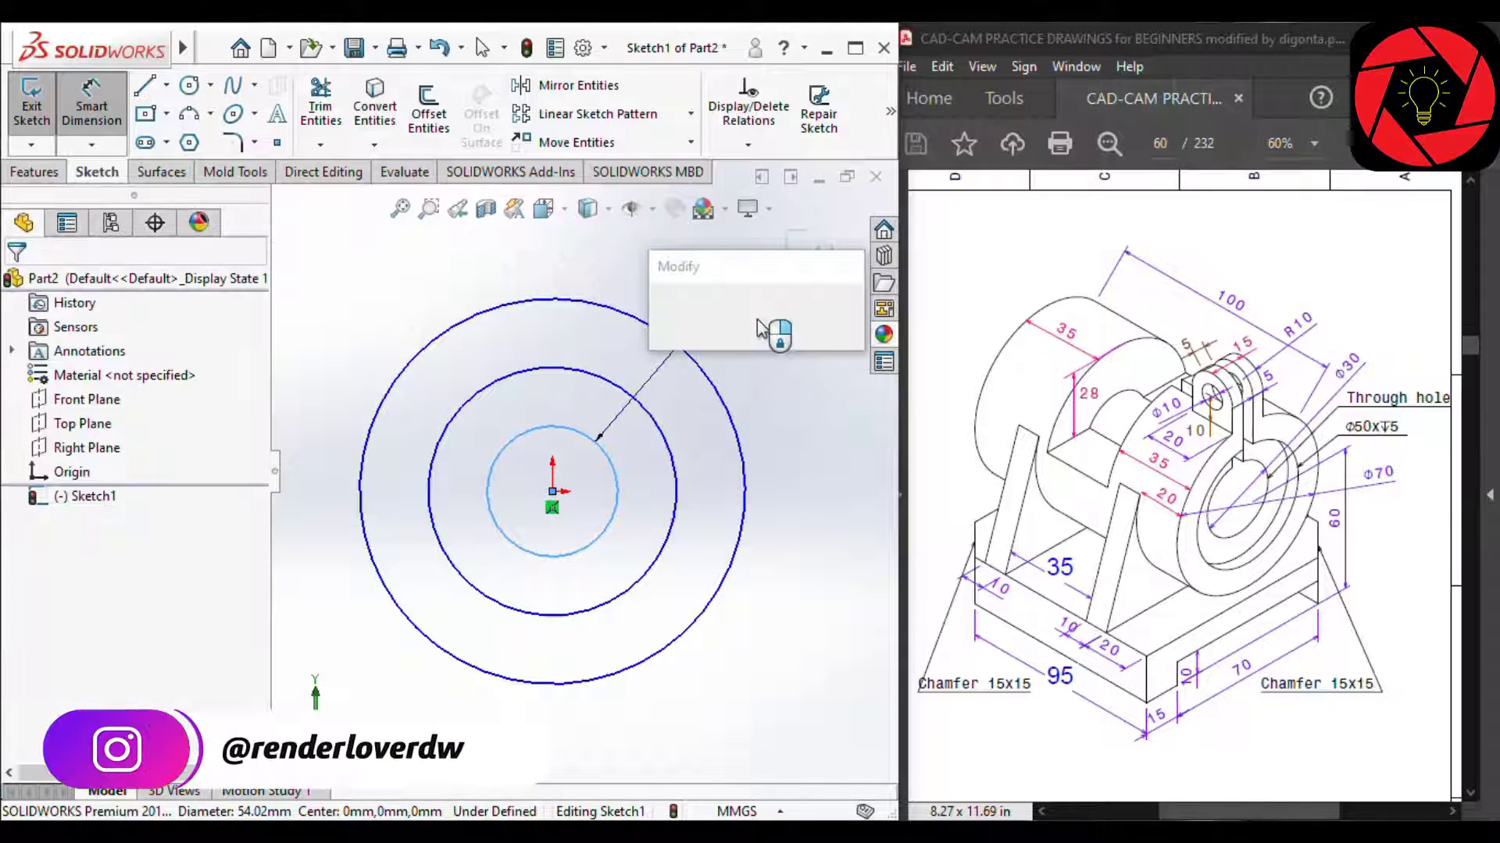
{"action": "type", "text": "30"}
{"action": "key", "text": "Return"}
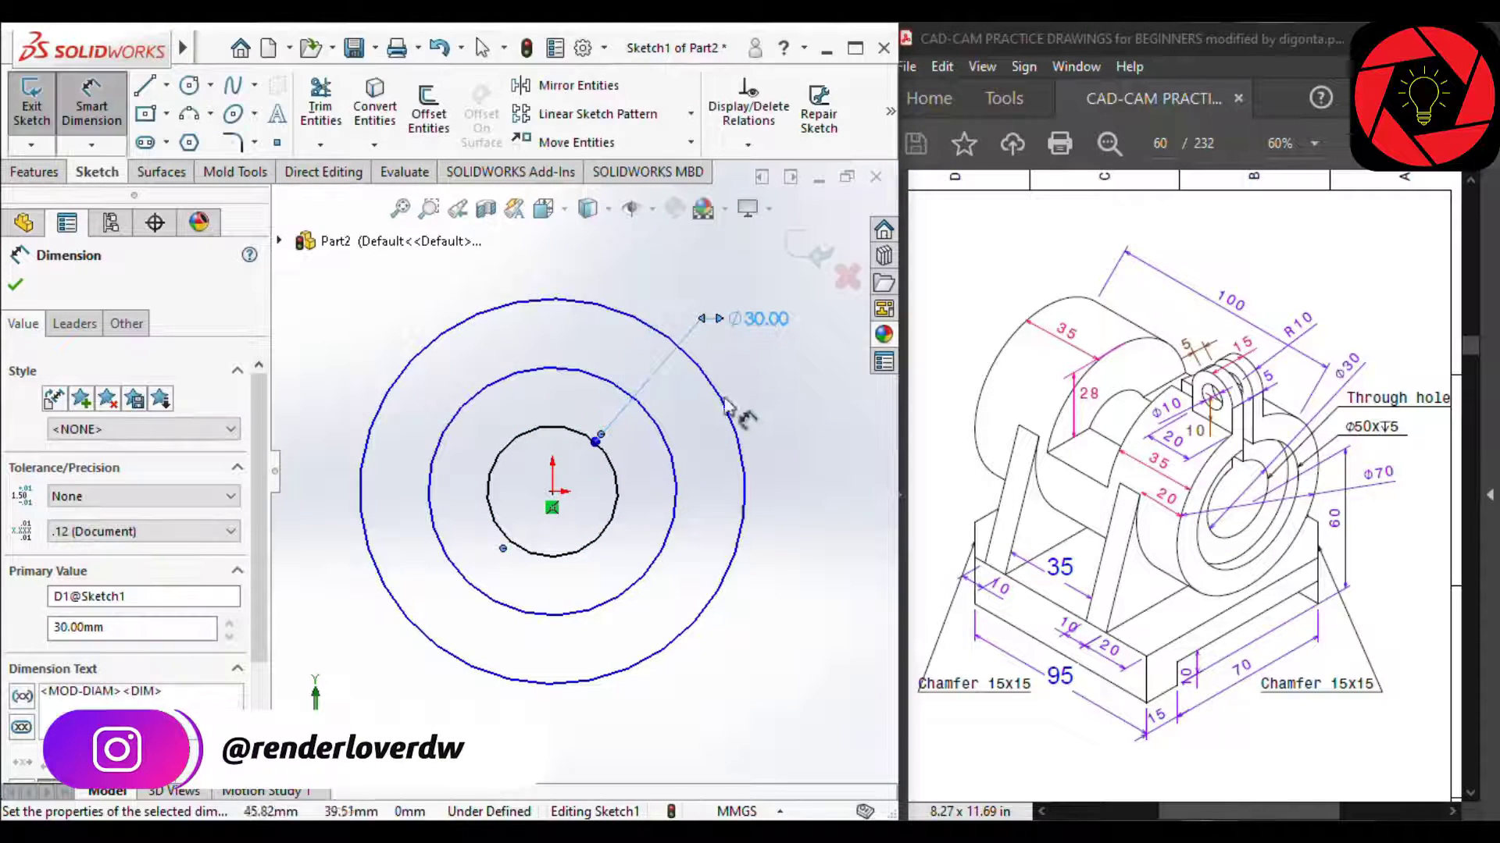
Dimension the middle circle's diameter as 50 mm and the outer circle's diameter as 70 mm.
{"action": "left_click", "coordinate": [663, 434]}
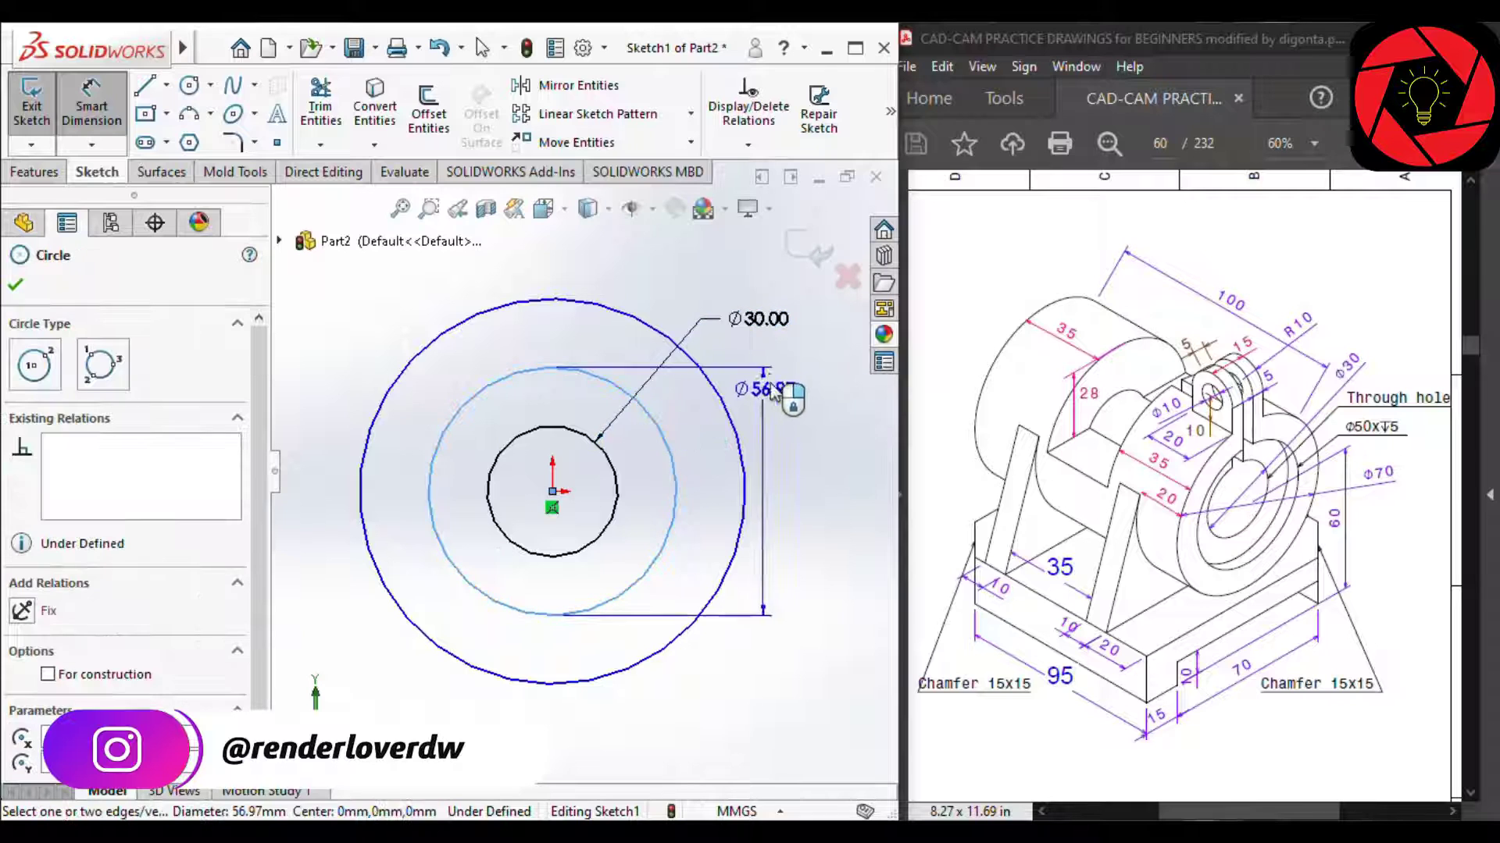
{"action": "left_click", "coordinate": [808, 347]}
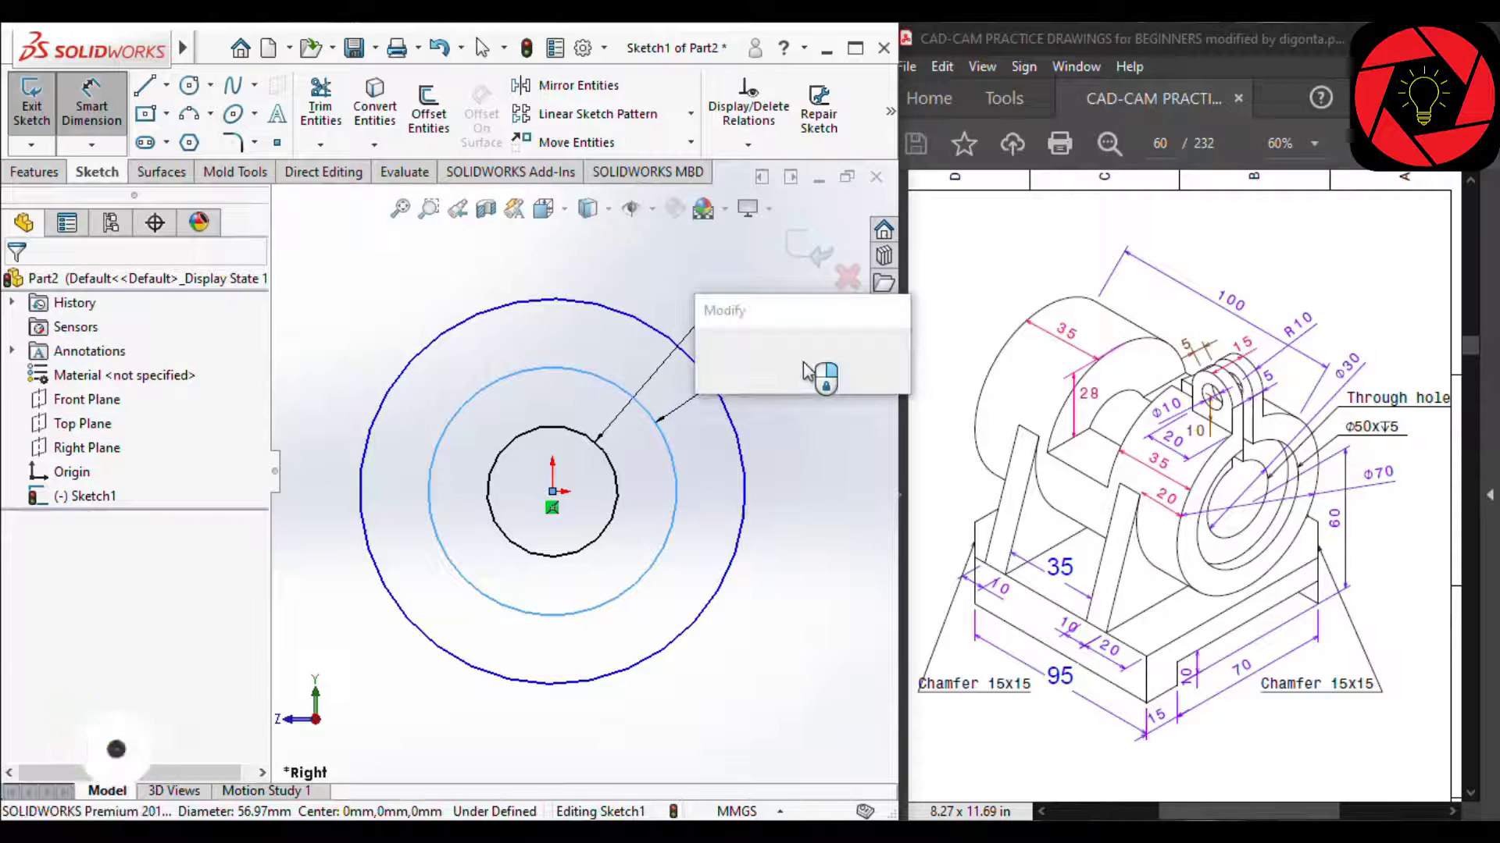
{"action": "type", "text": "50"}
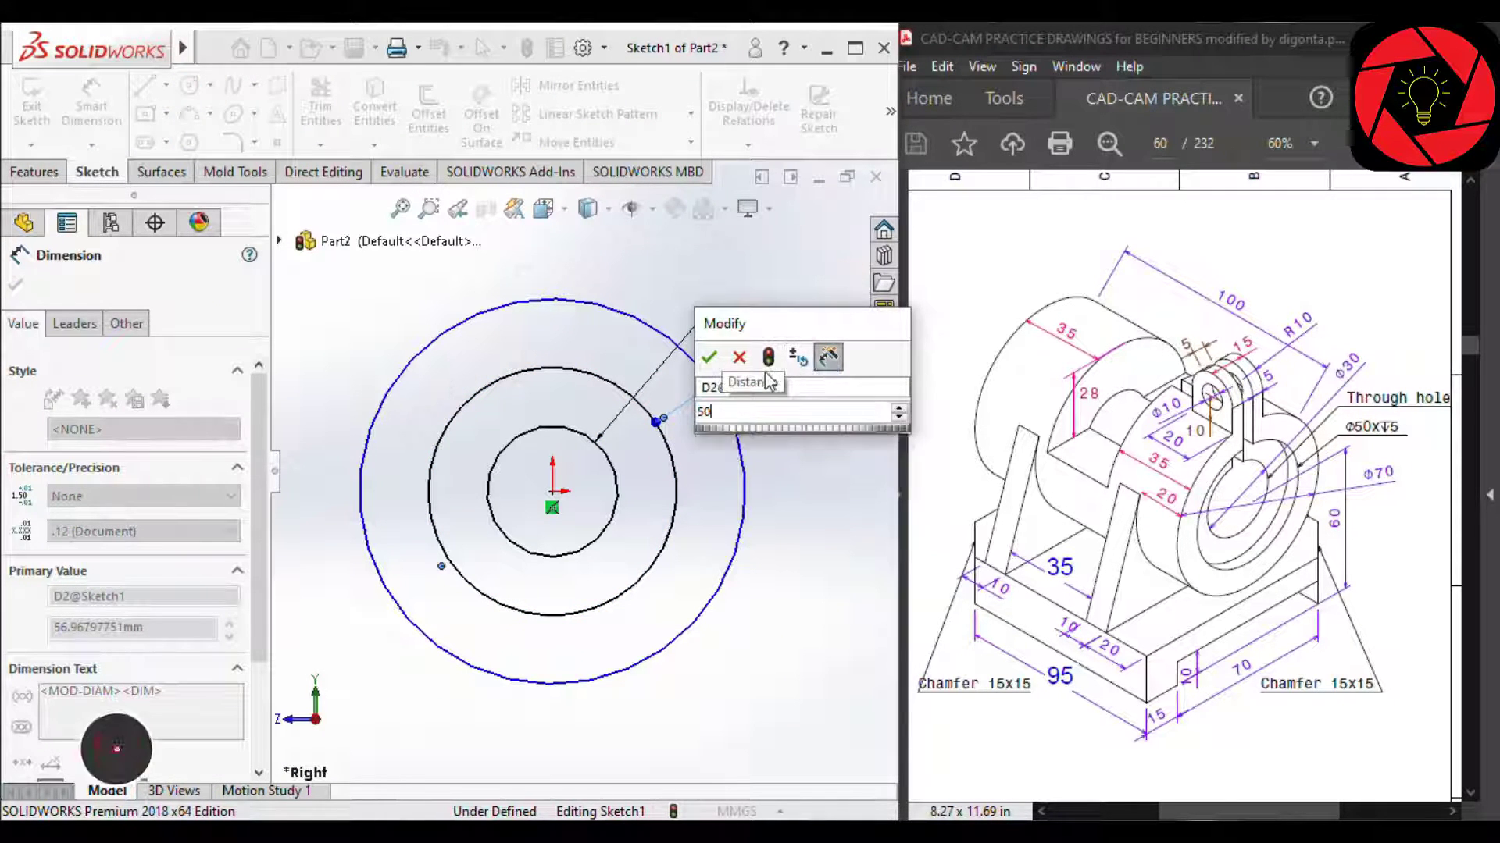
{"action": "key", "text": "Return"}
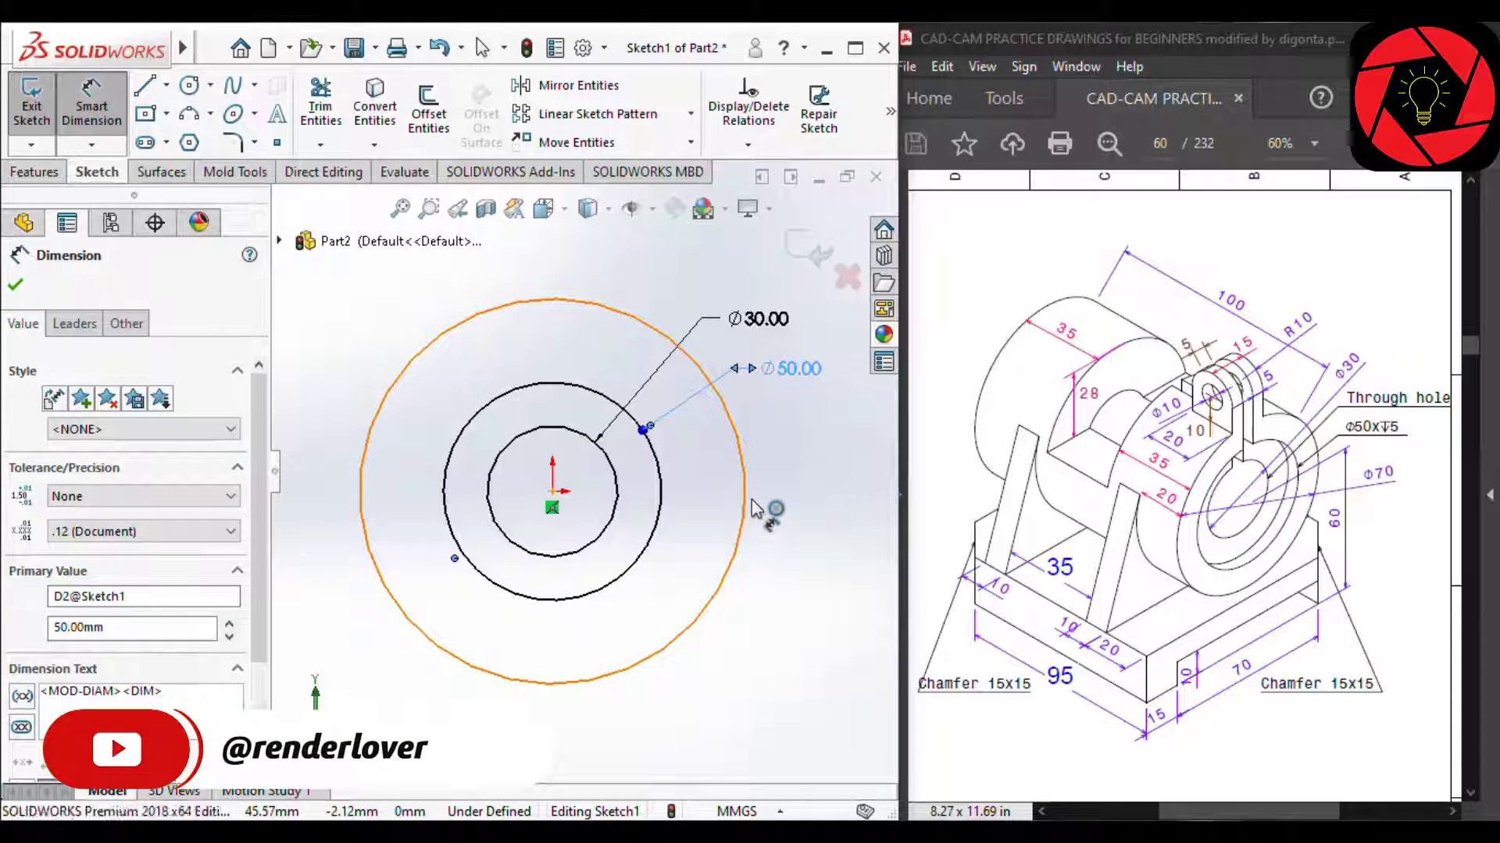
{"action": "left_click", "coordinate": [746, 498]}
{"action": "left_click", "coordinate": [849, 469]}
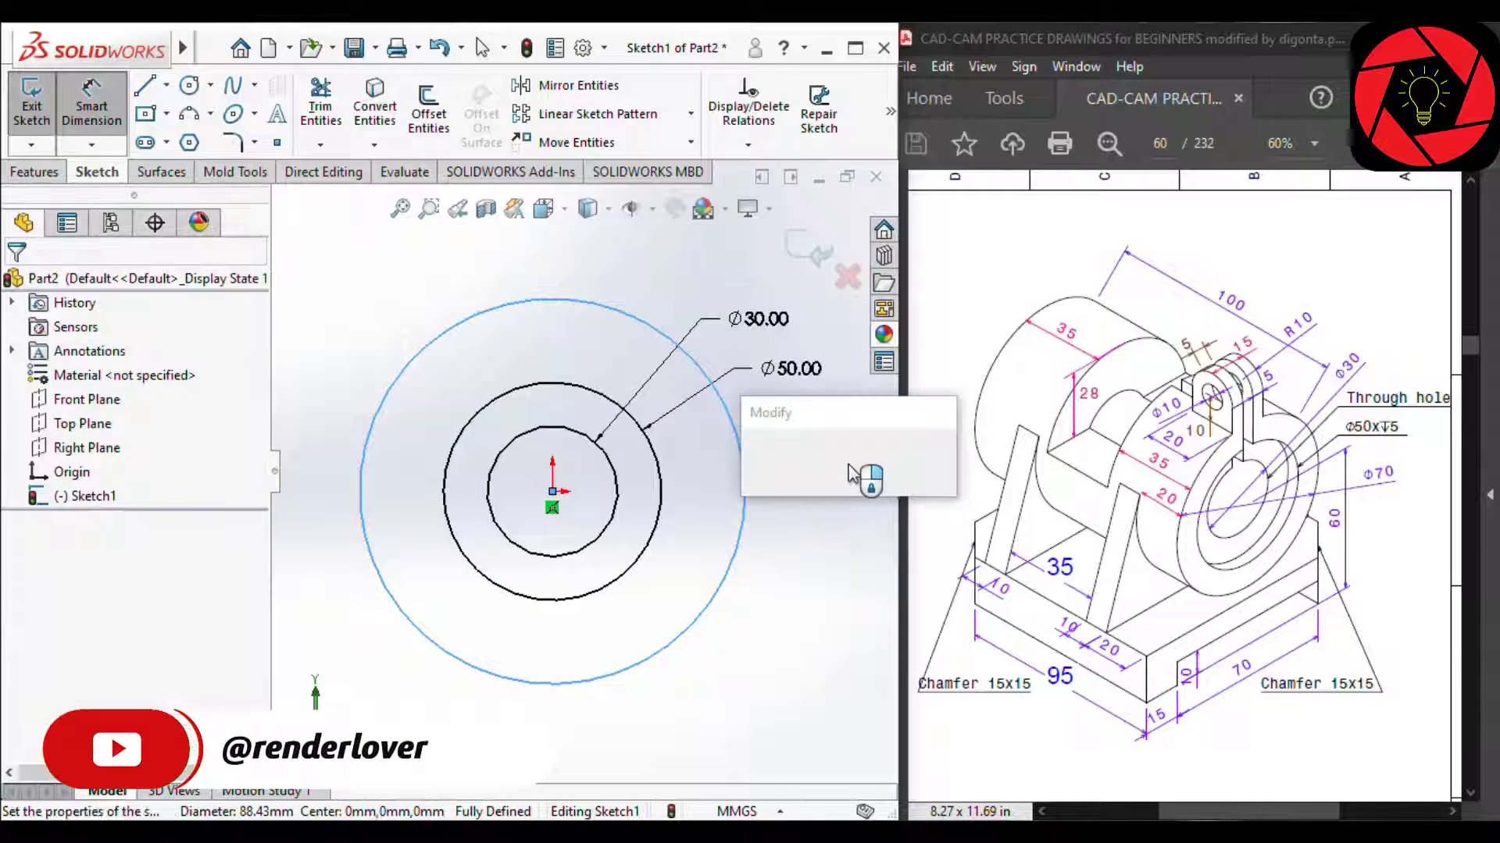
{"action": "type", "text": "7"}
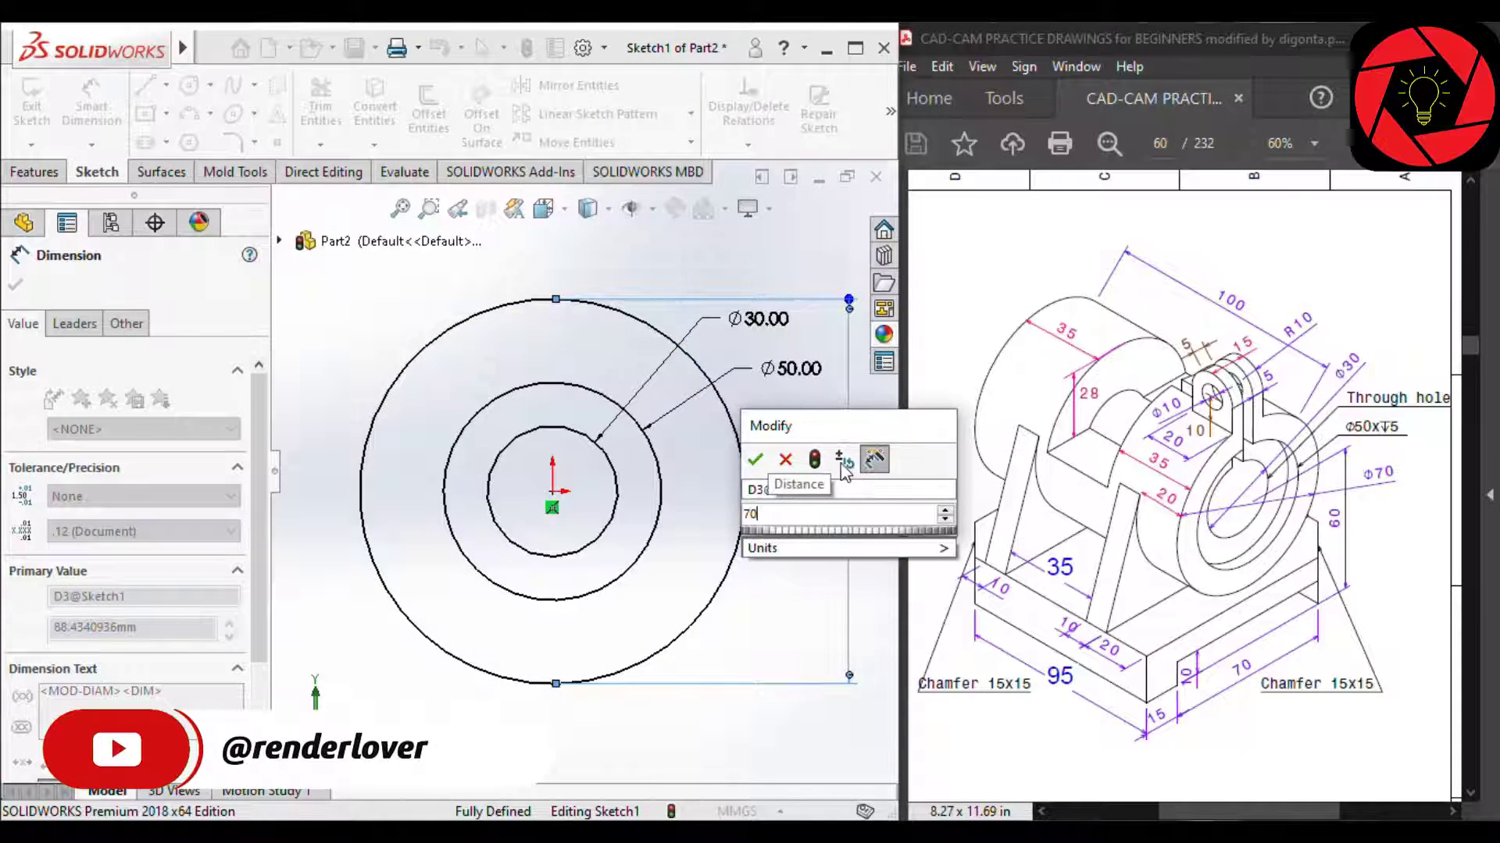
{"action": "type", "text": "0"}
{"action": "key", "text": "Return"}
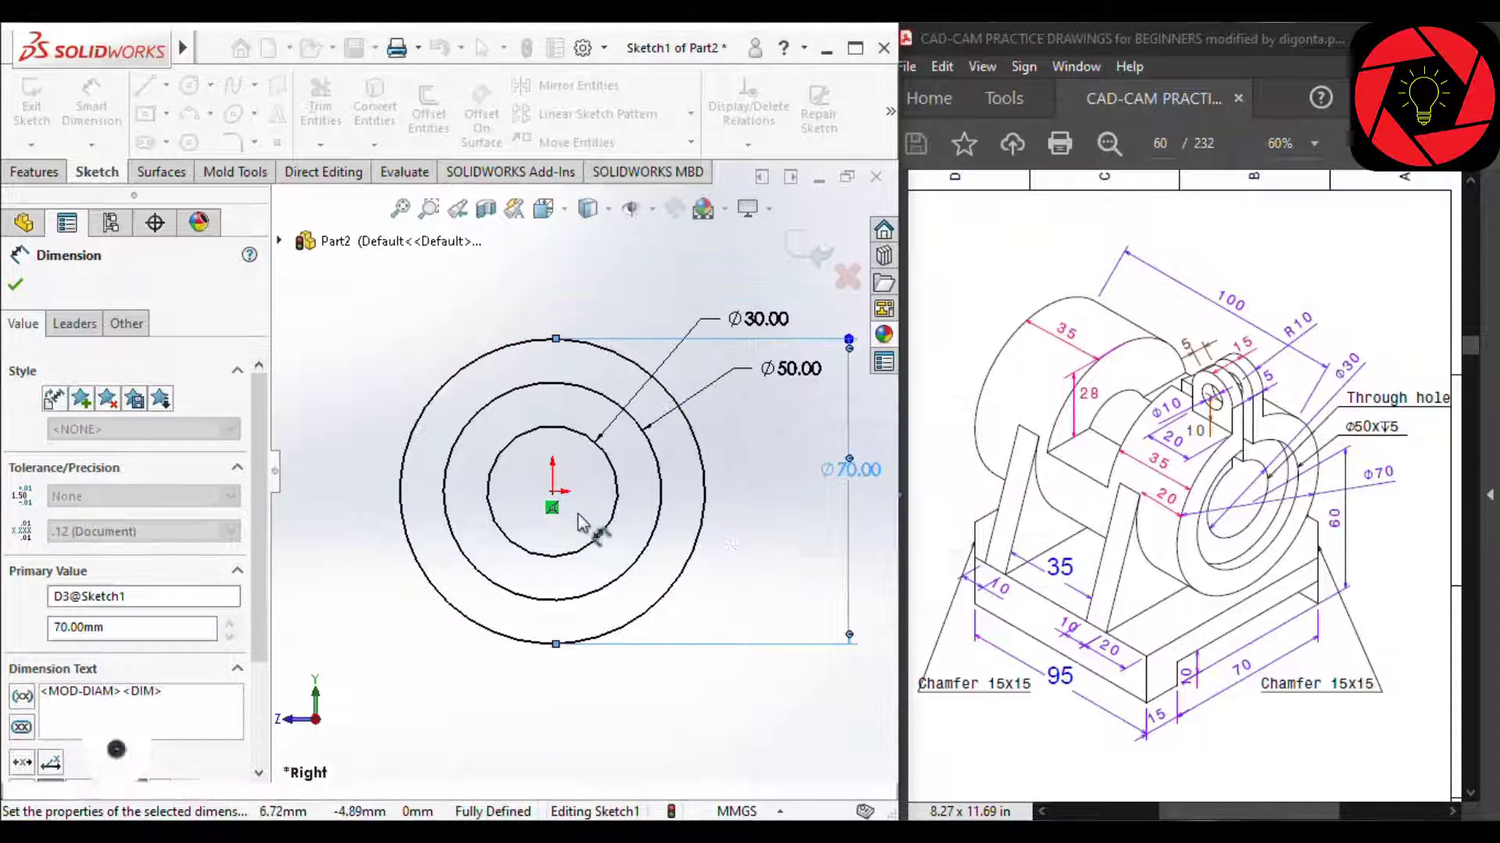
Sketch a wide horizontal rectangle about 15.5 mm high below the circles for the base.
{"action": "scroll", "coordinate": [573, 512], "scroll_direction": "down", "scroll_amount": 2}
{"action": "scroll", "coordinate": [571, 508], "scroll_direction": "up", "scroll_amount": 2}
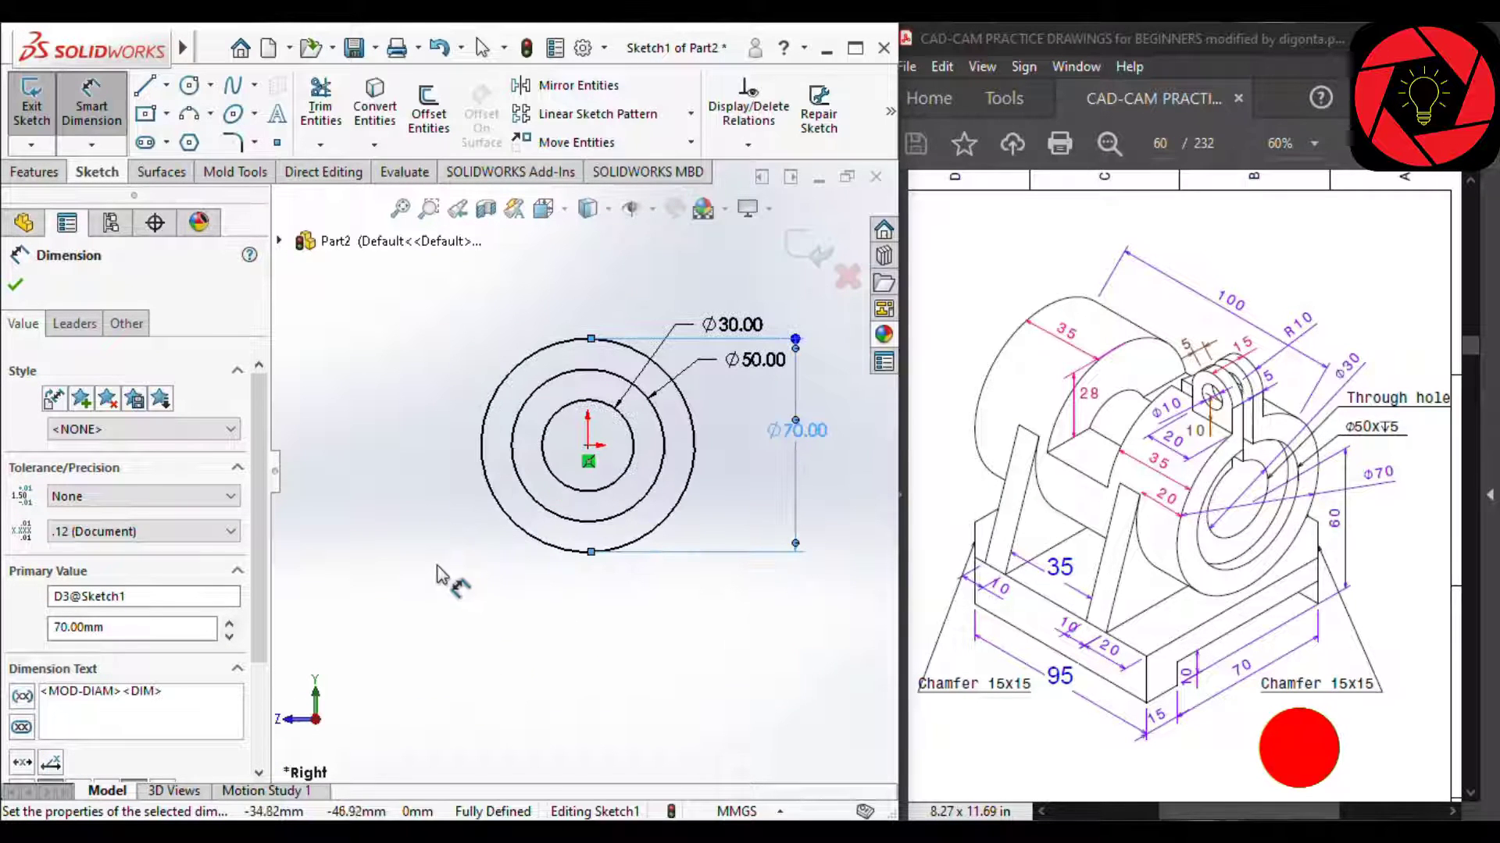
{"action": "right_click_drag", "start_coordinate": [418, 528], "coordinate": [435, 659]}
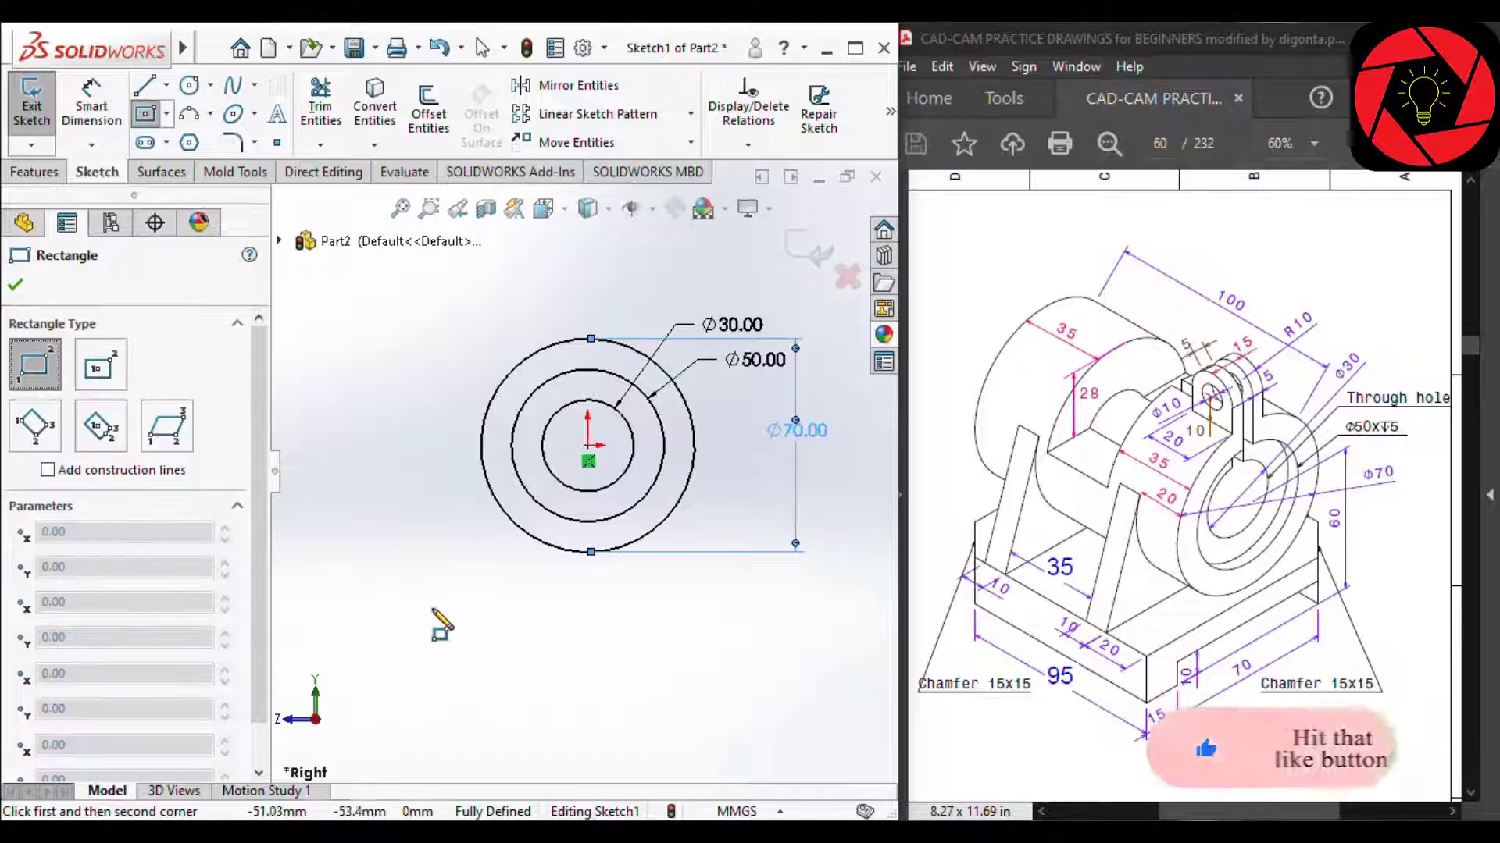
{"action": "left_click", "coordinate": [432, 607]}
{"action": "left_click", "coordinate": [804, 655]}
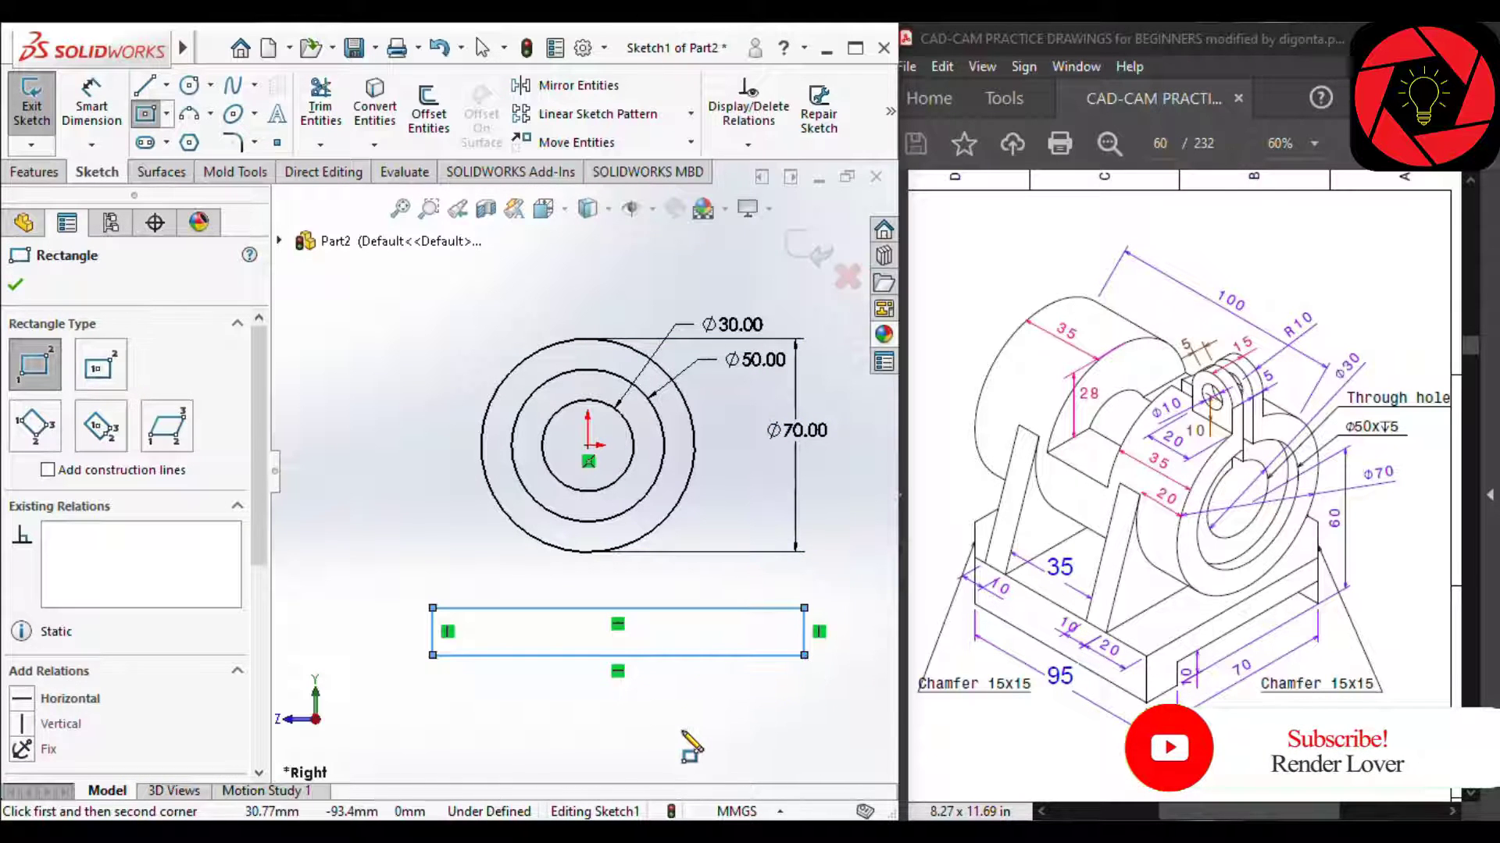
{"action": "right_click_drag", "start_coordinate": [687, 688], "coordinate": [689, 641]}
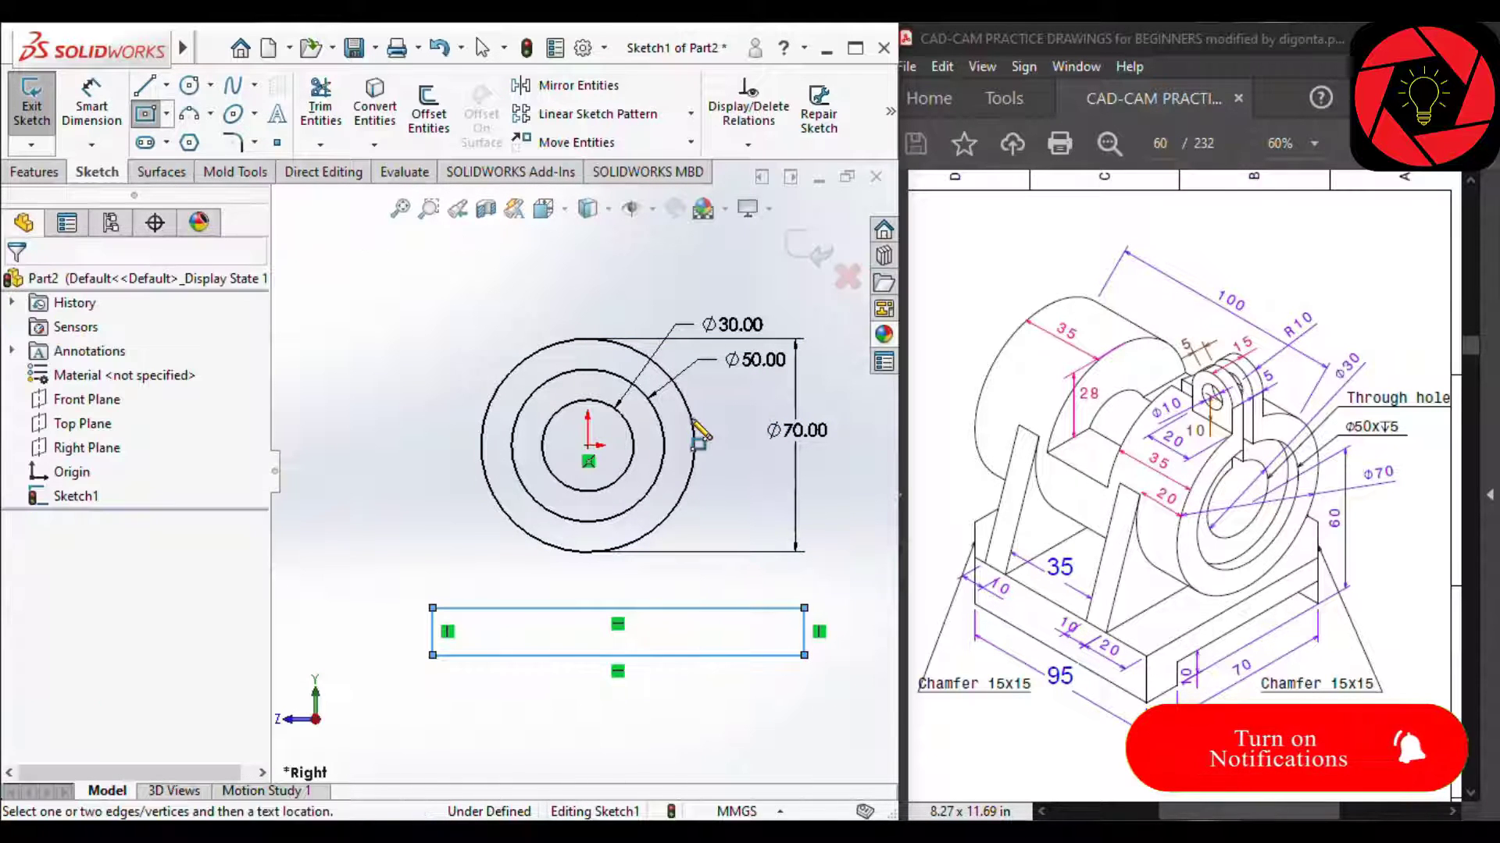
{"action": "left_click", "coordinate": [432, 632]}
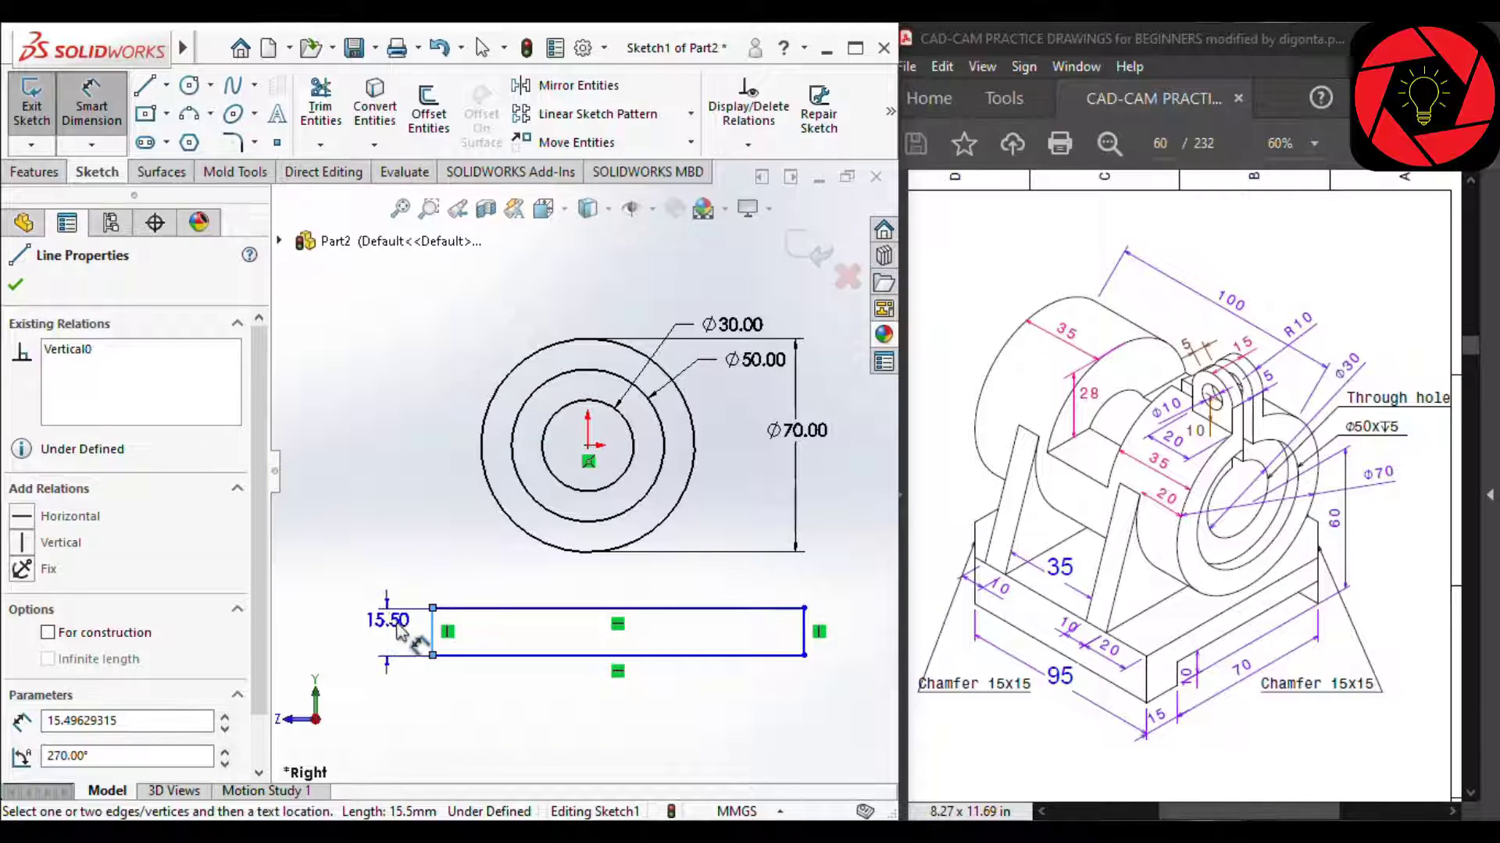
{"action": "key", "text": "Escape"}
Sketch a rectangle about 84 mm by 6.5 mm on the base's lower edge and trim the shared segment to form a recess.
{"action": "right_click_drag", "start_coordinate": [546, 713], "coordinate": [547, 791]}
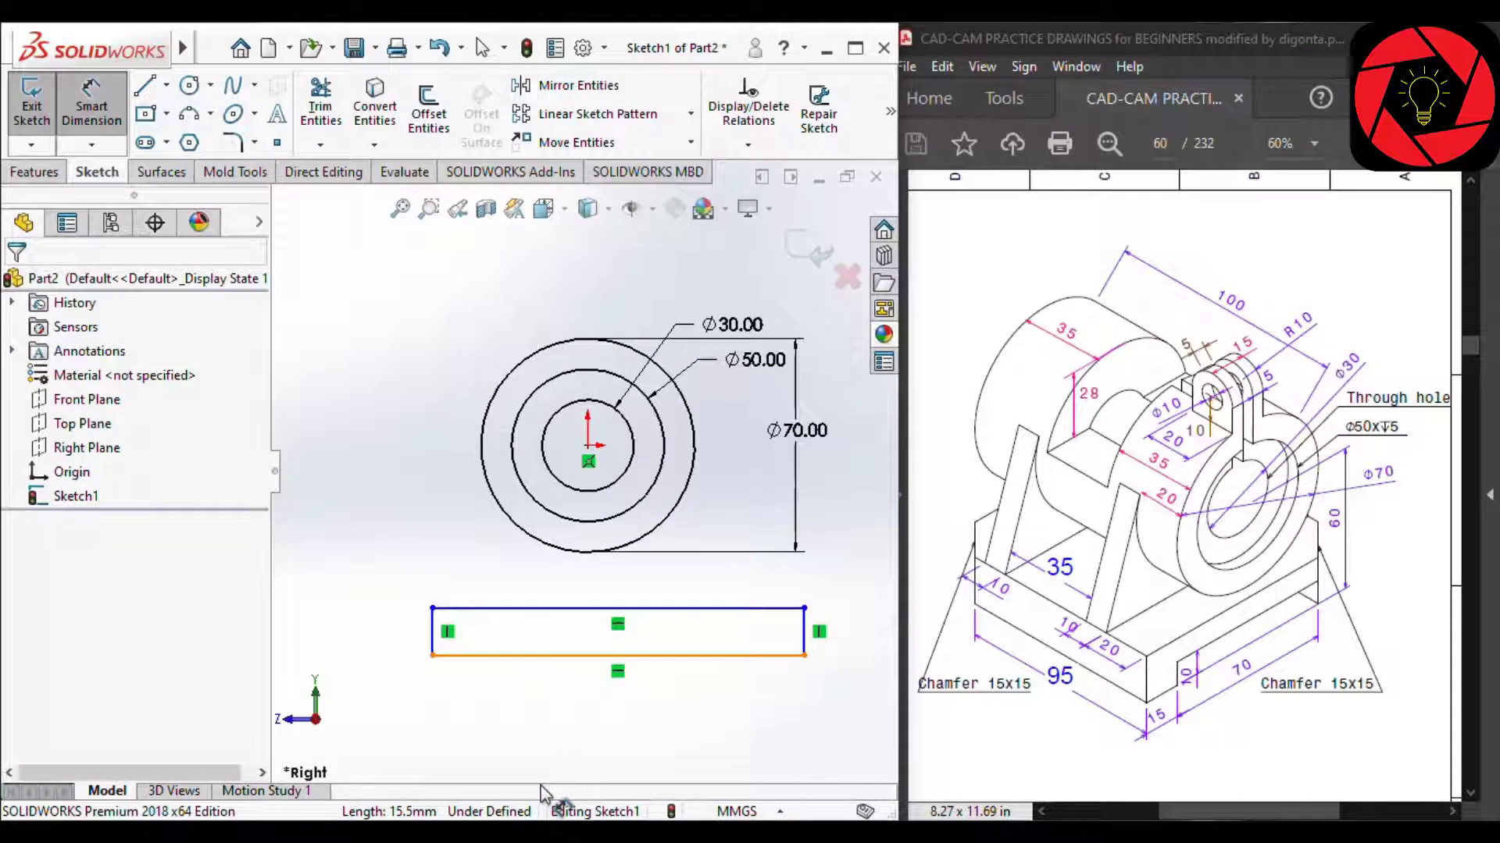
{"action": "left_click", "coordinate": [484, 654]}
{"action": "left_click", "coordinate": [742, 634]}
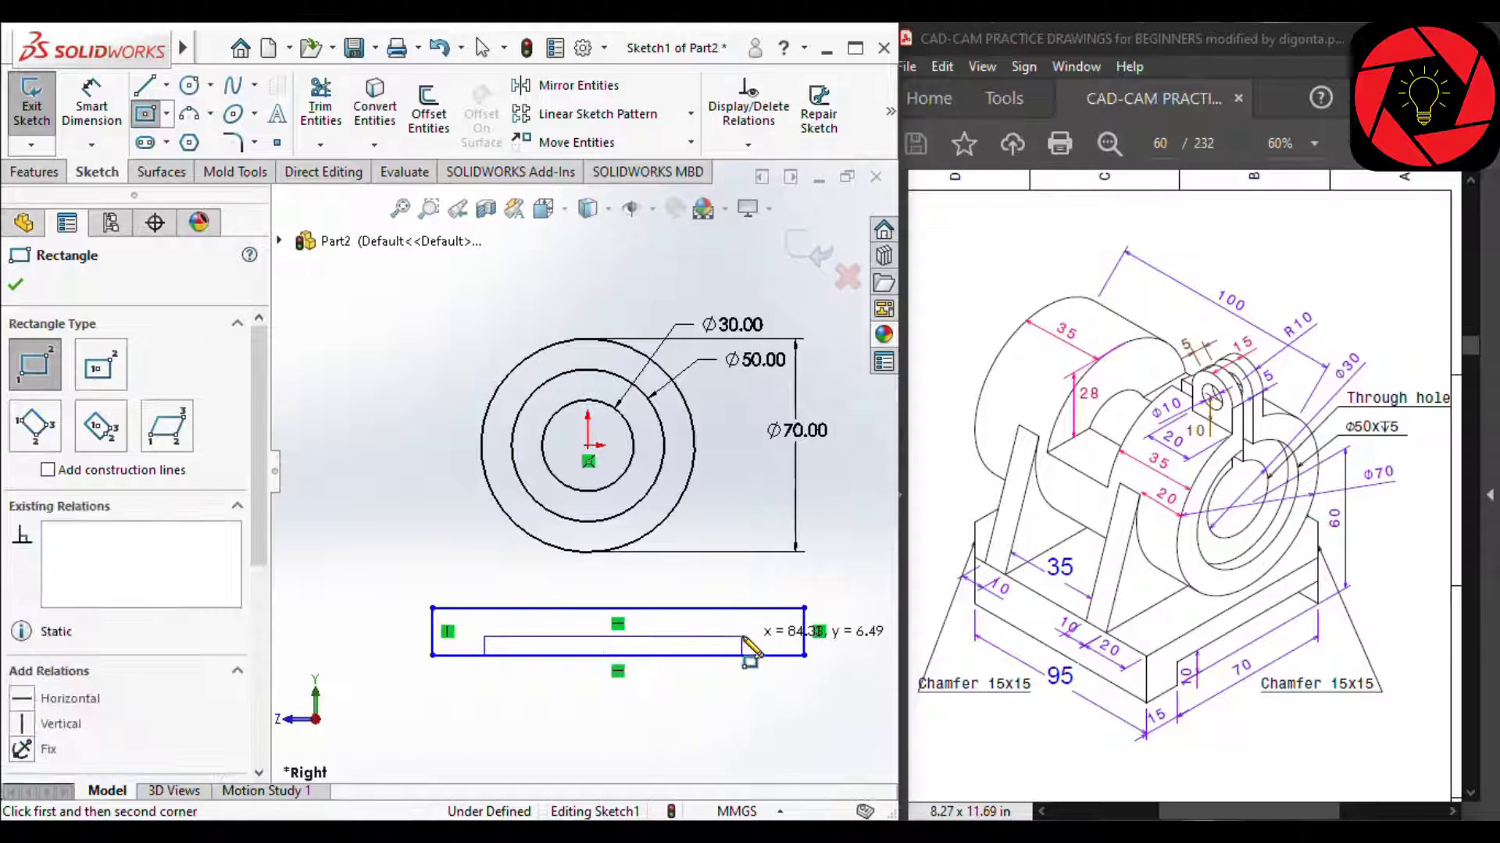
{"action": "left_click", "coordinate": [320, 117]}
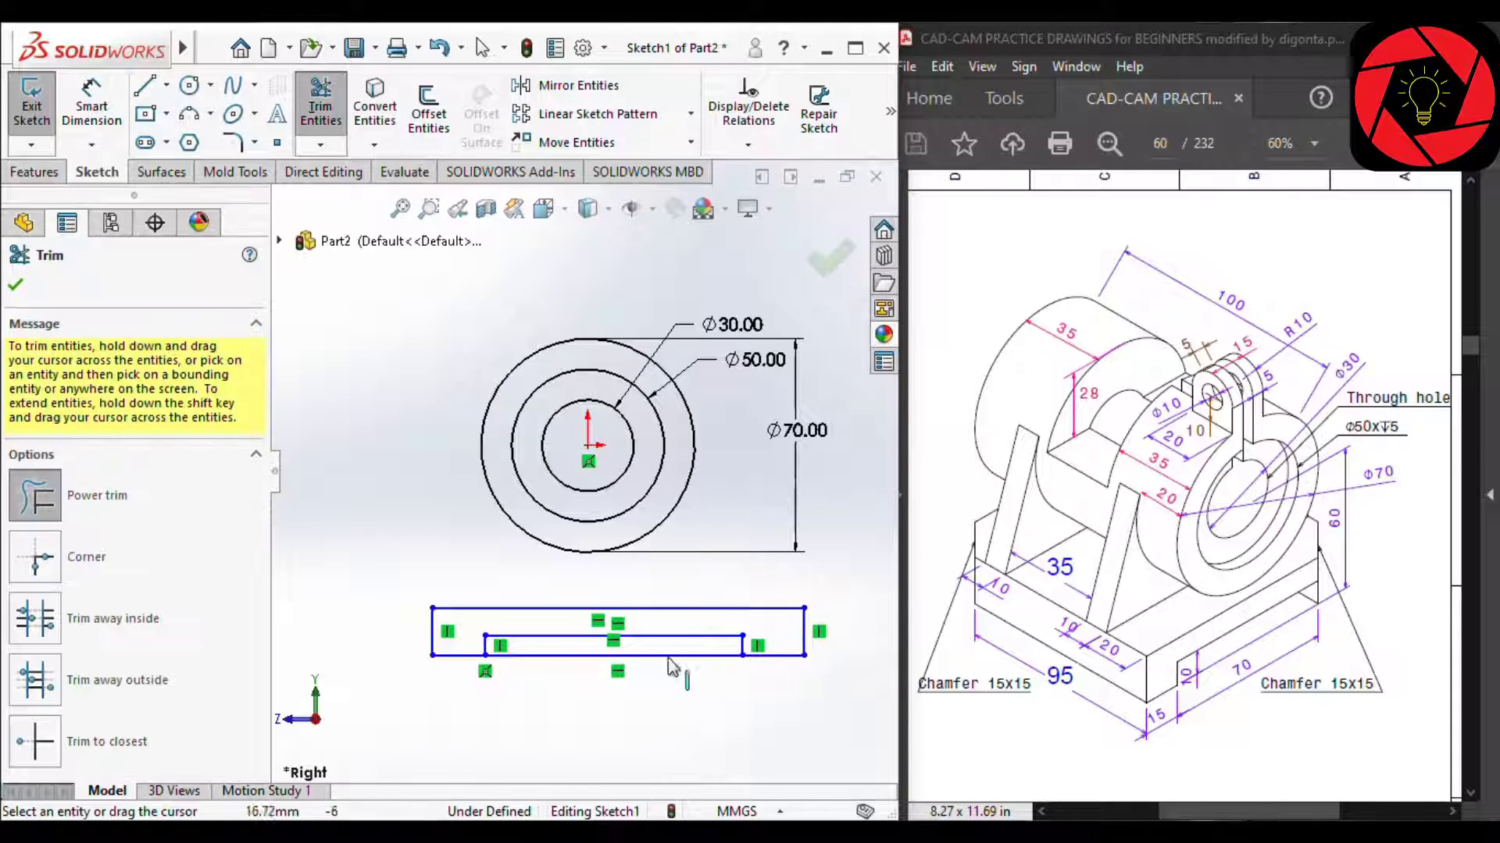
{"action": "key", "text": "Escape"}
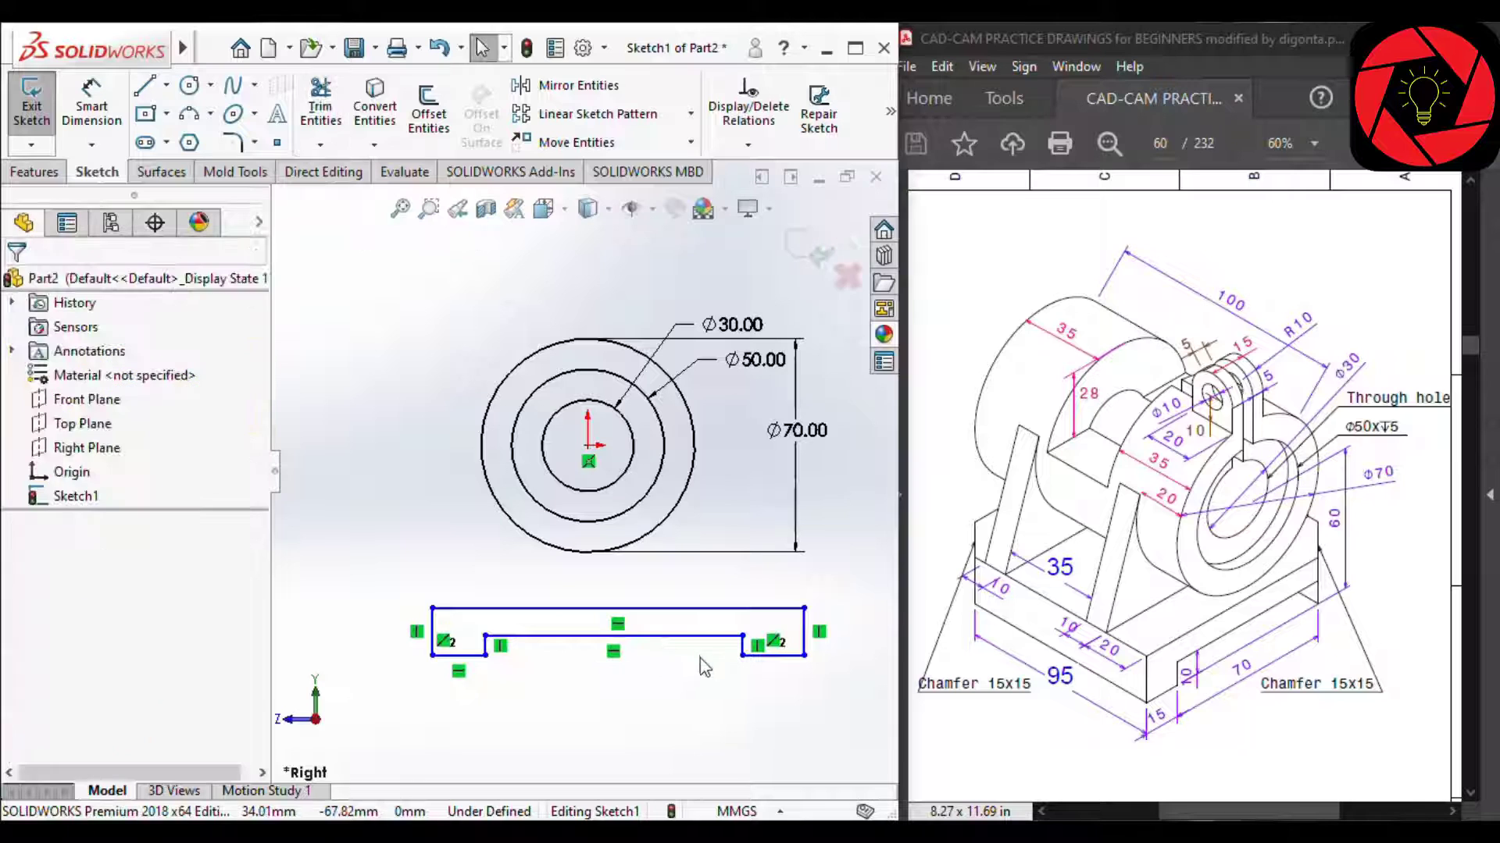
Make the bottom edges of the base's two feet equal in length.
{"action": "scroll", "coordinate": [711, 703], "scroll_direction": "down", "scroll_amount": 2}
{"action": "left_click", "coordinate": [779, 622]}
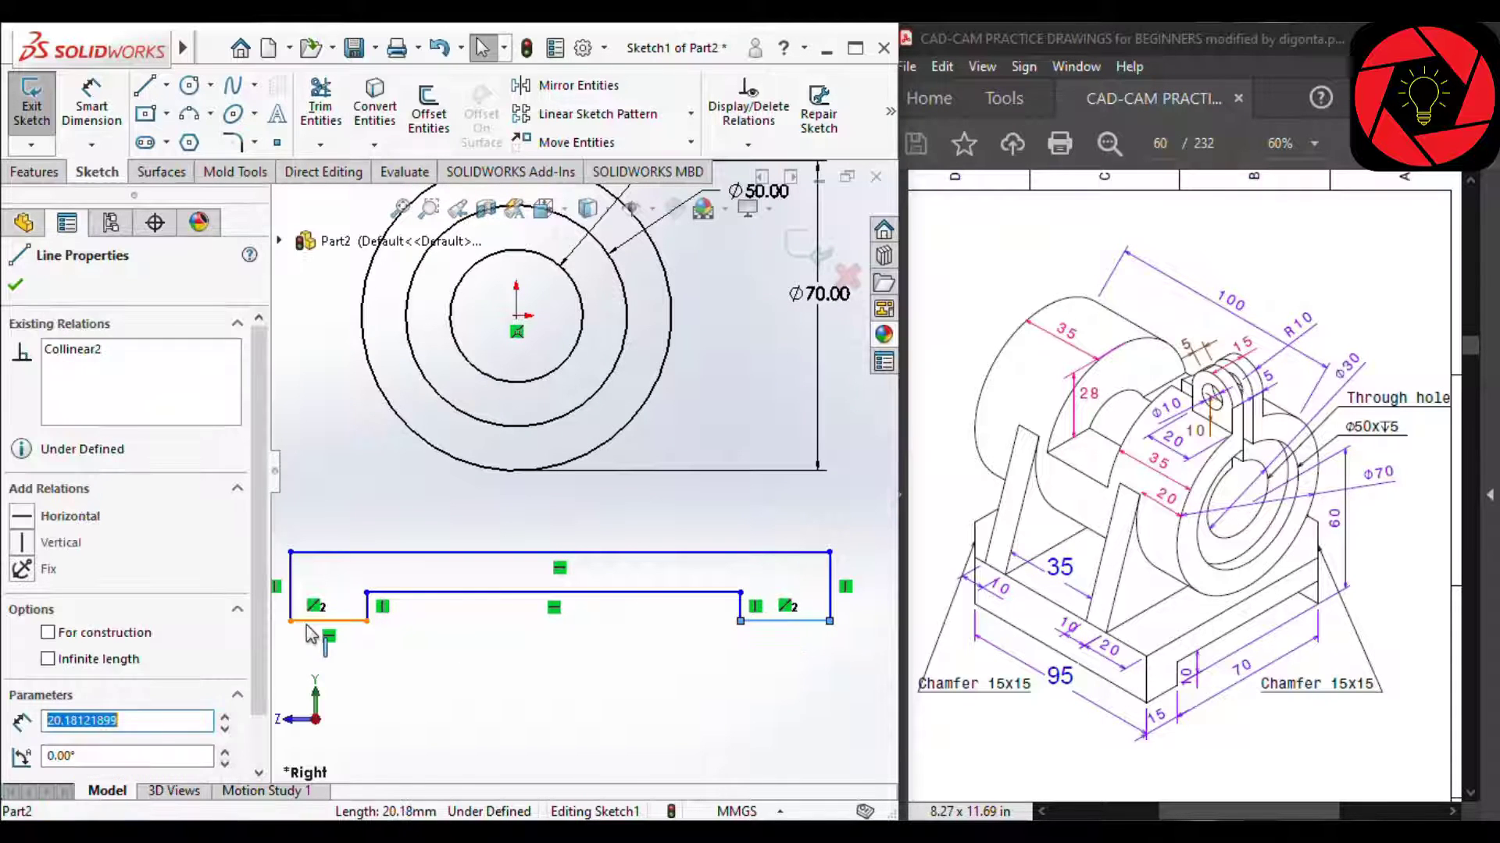
{"action": "left_click", "coordinate": [308, 623], "text": "ctrl"}
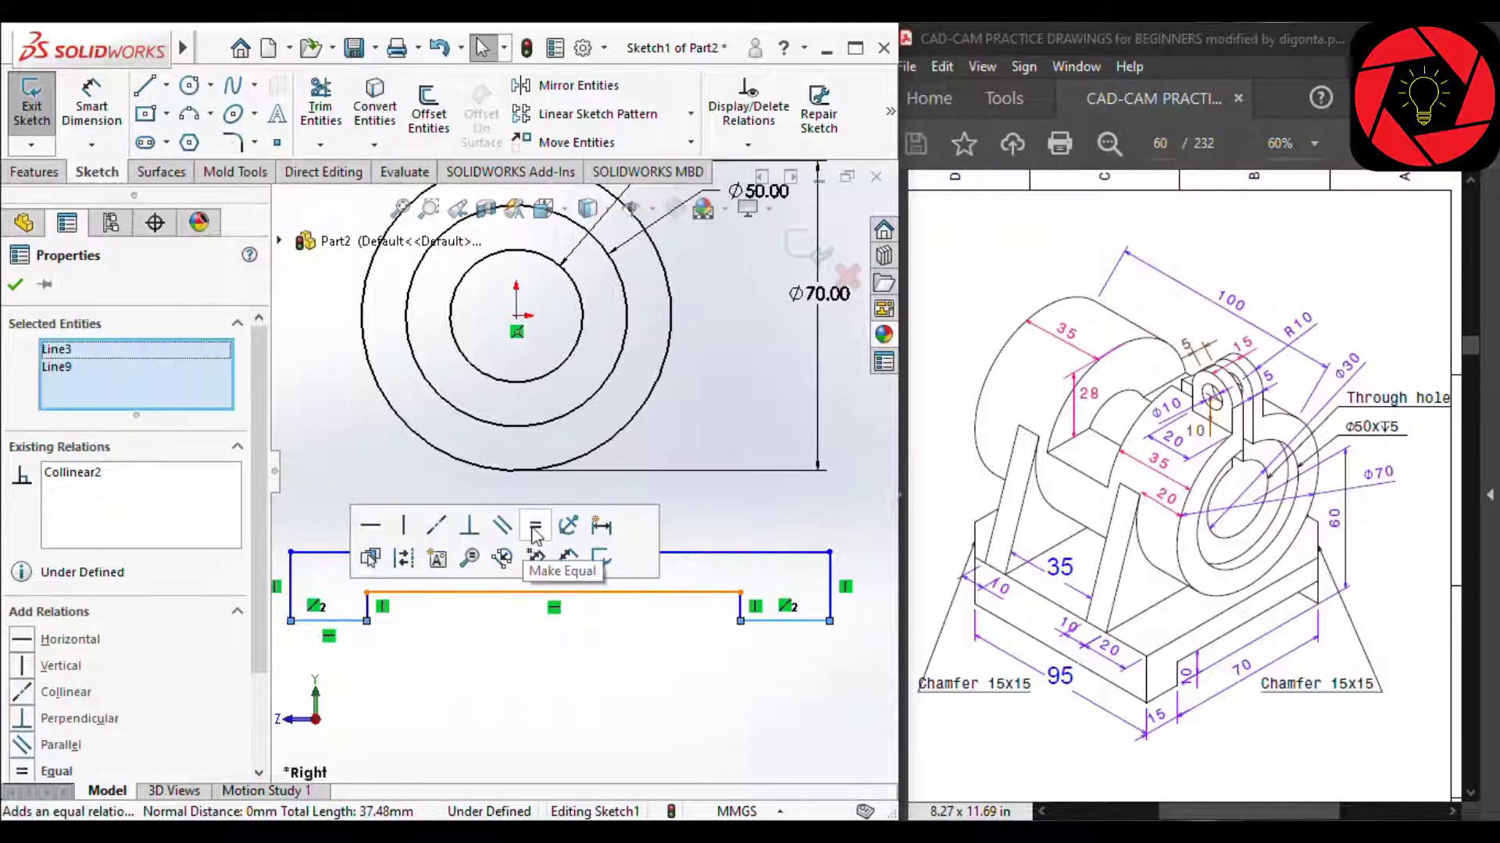
{"action": "left_click", "coordinate": [535, 526]}
{"action": "left_click", "coordinate": [562, 696]}
Dimension the left foot's bottom edge as 15 mm.
{"action": "right_click_drag", "start_coordinate": [562, 696], "coordinate": [522, 539]}
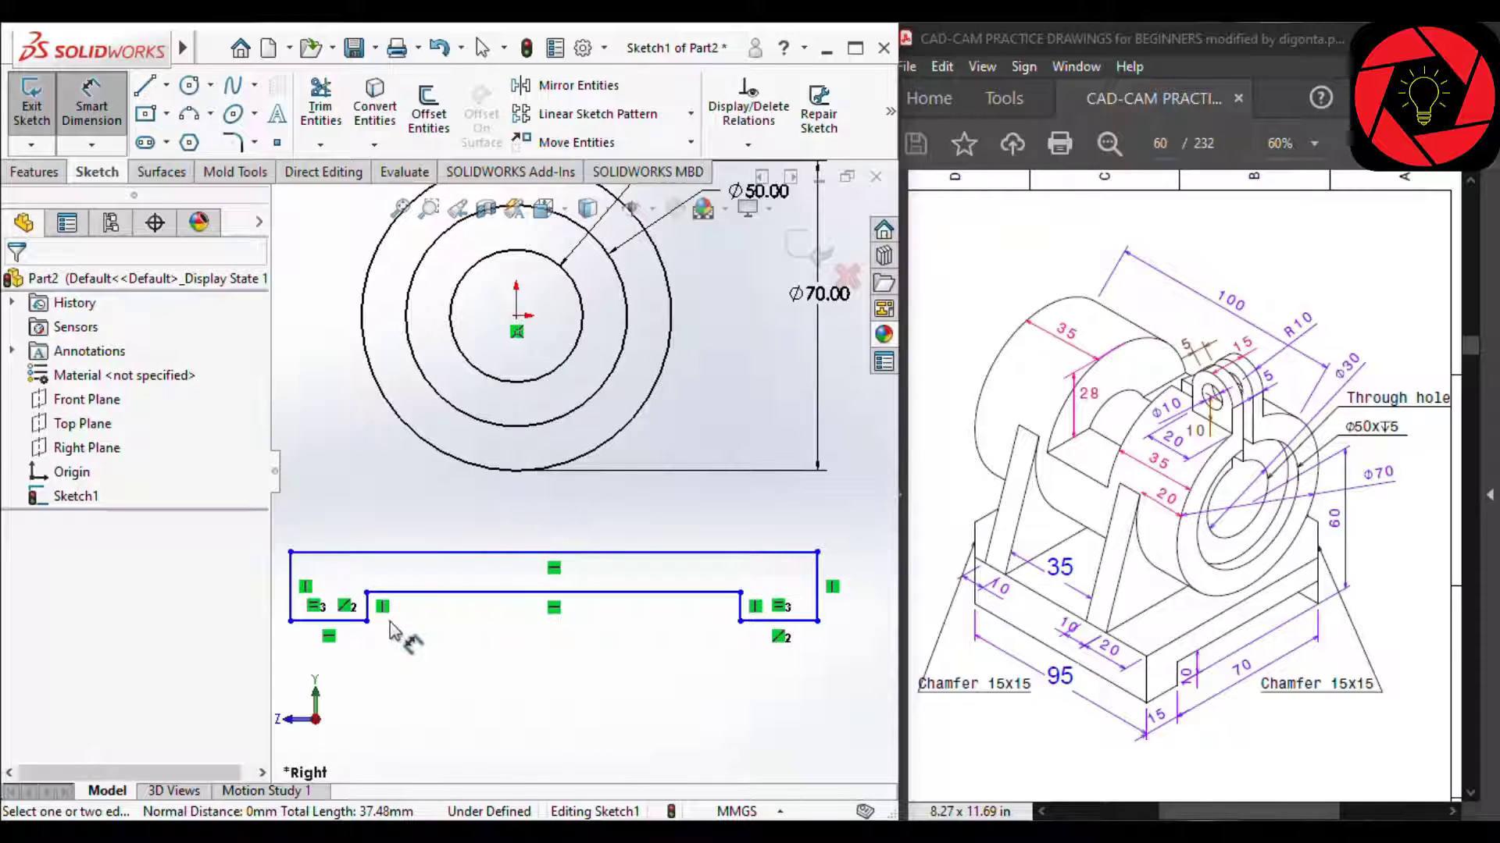
{"action": "left_click", "coordinate": [340, 623]}
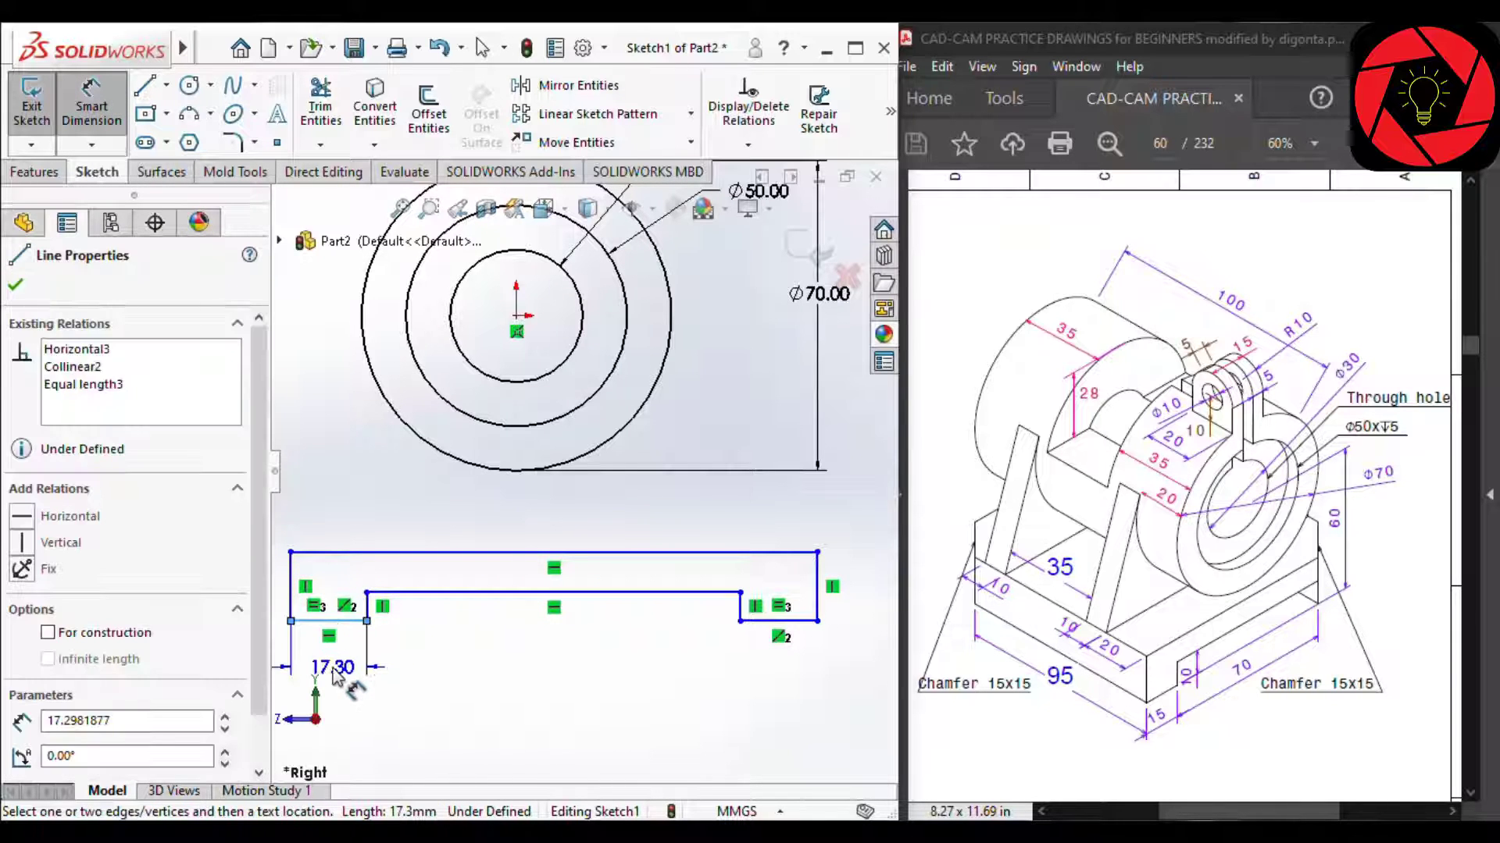
{"action": "left_click", "coordinate": [336, 676]}
{"action": "type", "text": "15"}
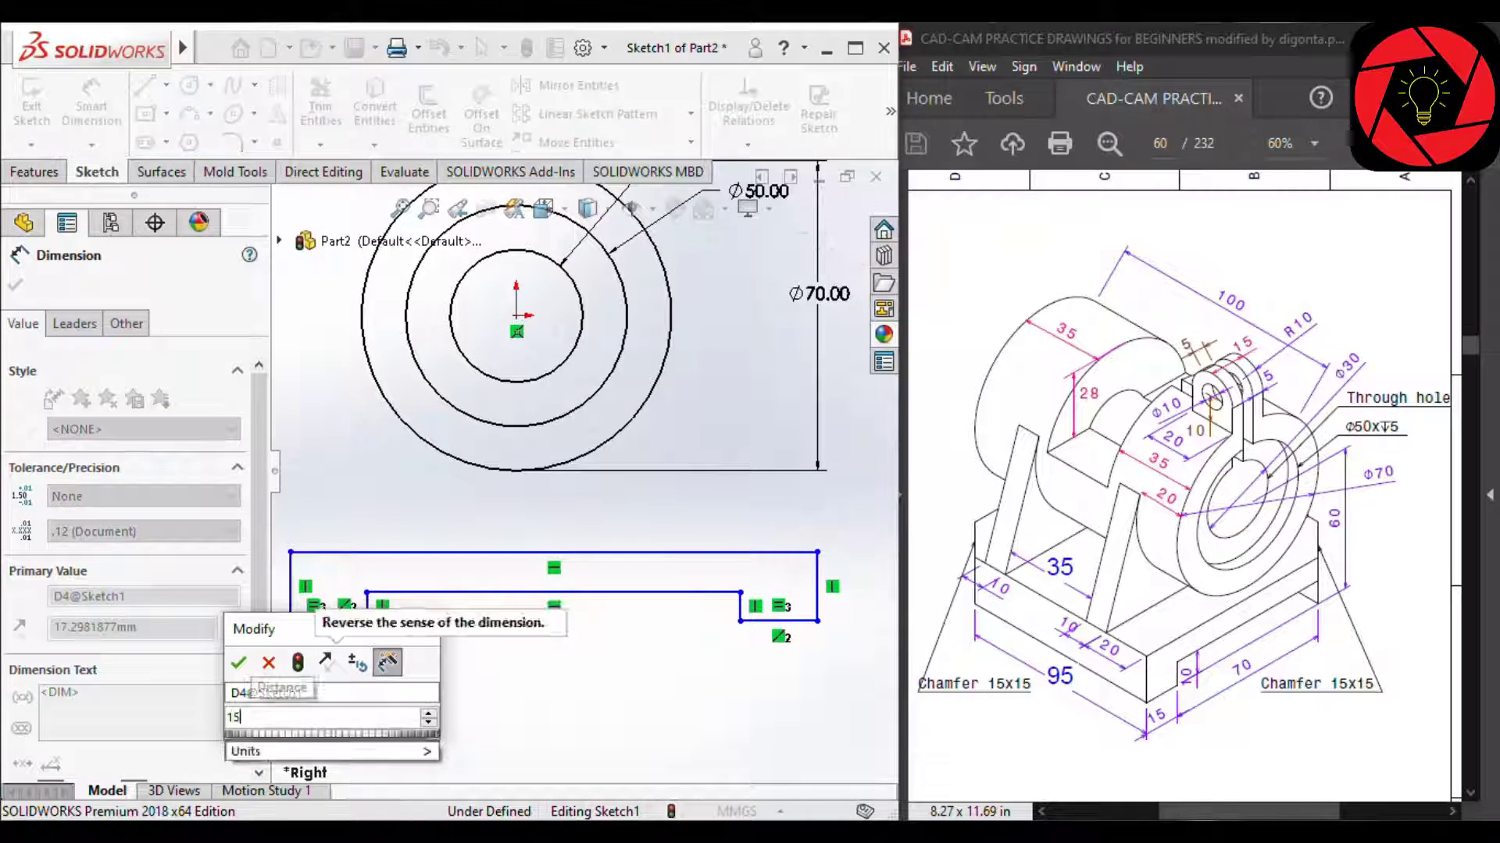
{"action": "key", "text": "Return"}
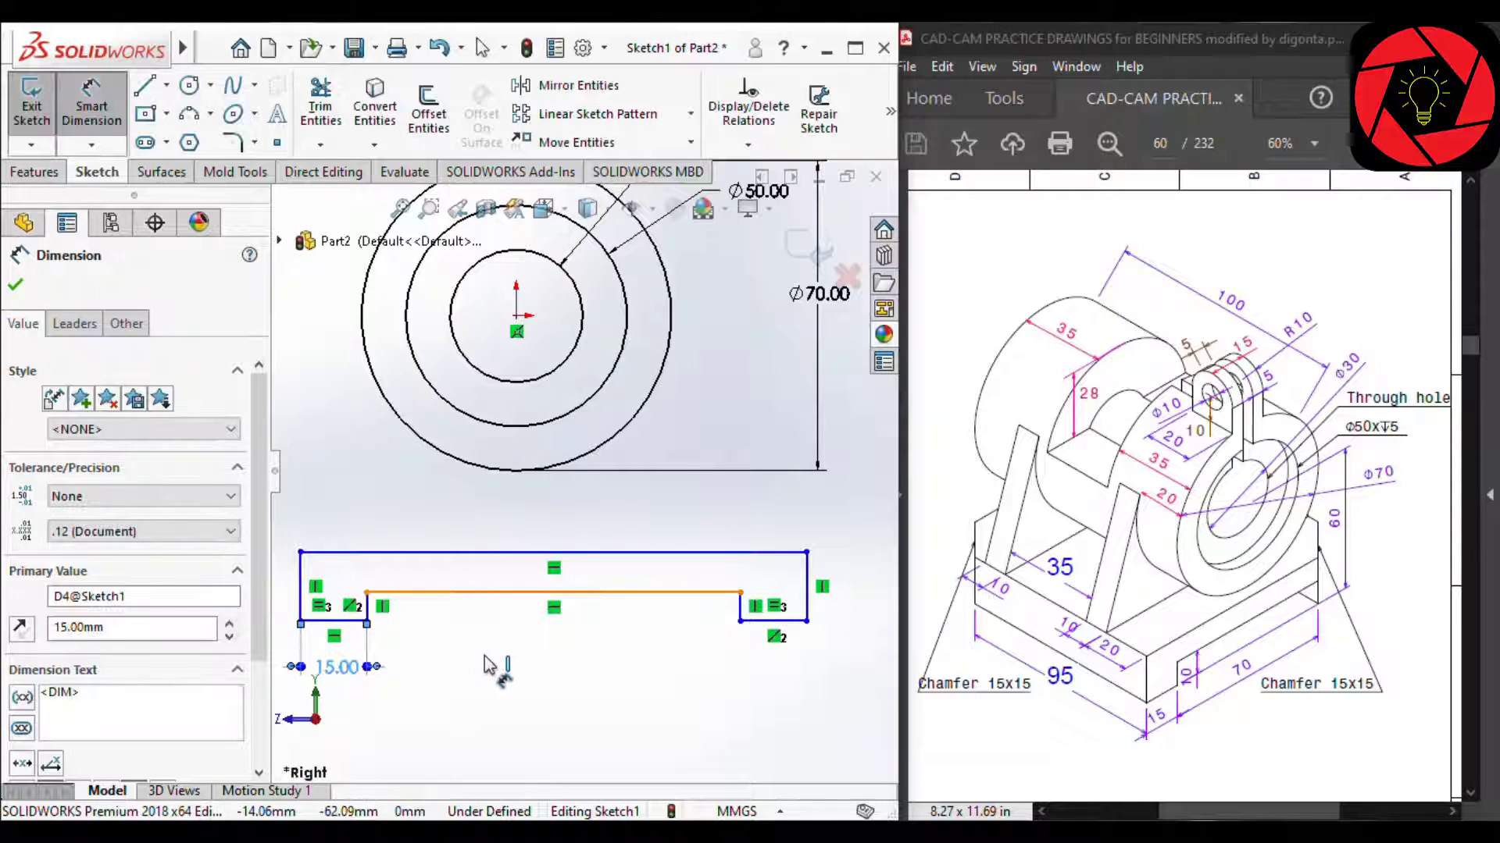
Dimension the recess between the feet as 70 mm wide and 10 mm deep.
{"action": "left_click", "coordinate": [486, 592]}
{"action": "left_click", "coordinate": [484, 676]}
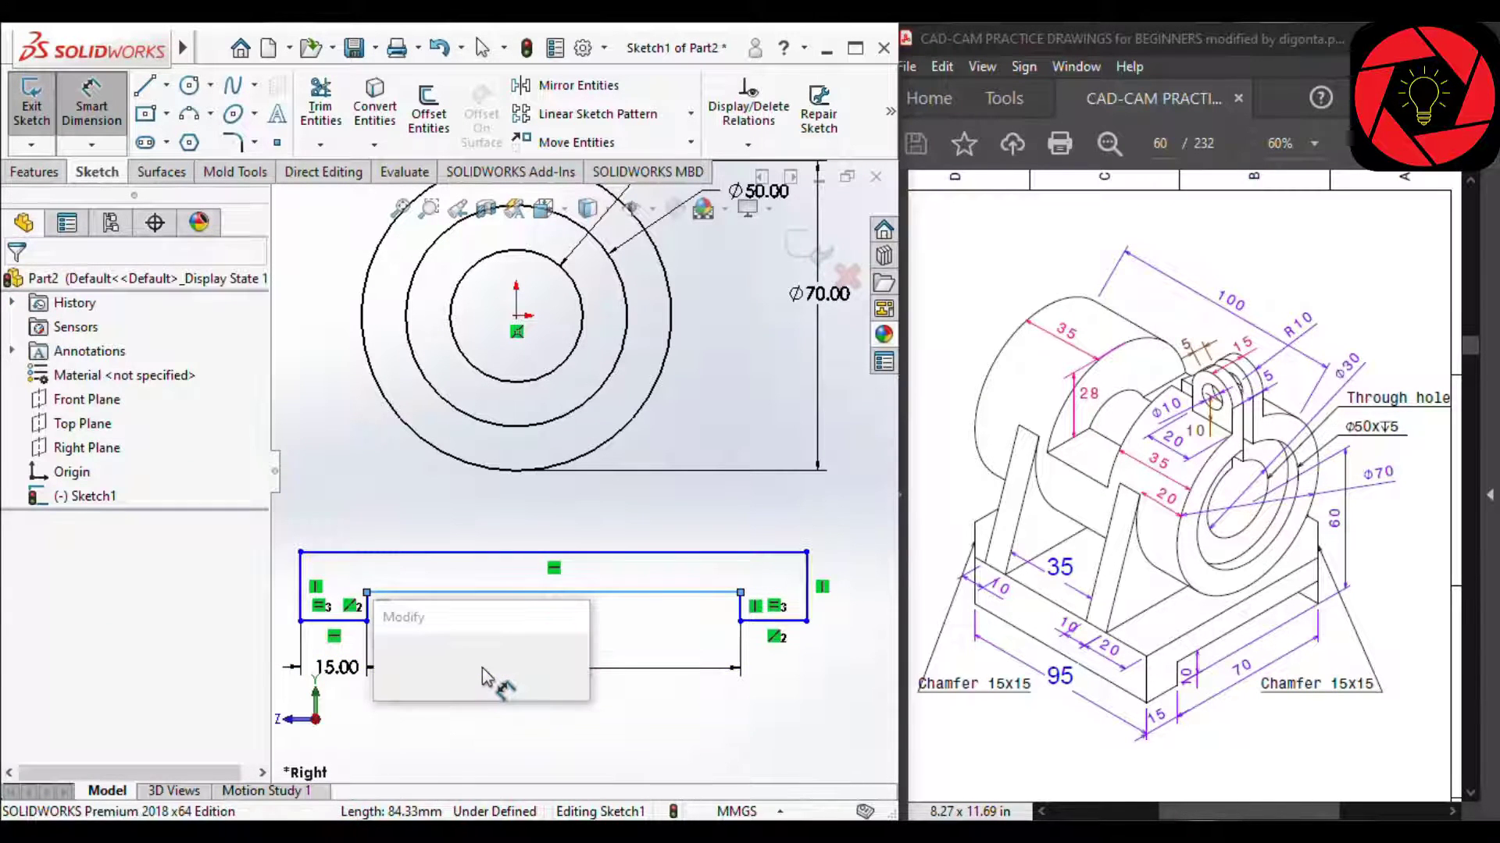
{"action": "type", "text": "70"}
{"action": "key", "text": "Return"}
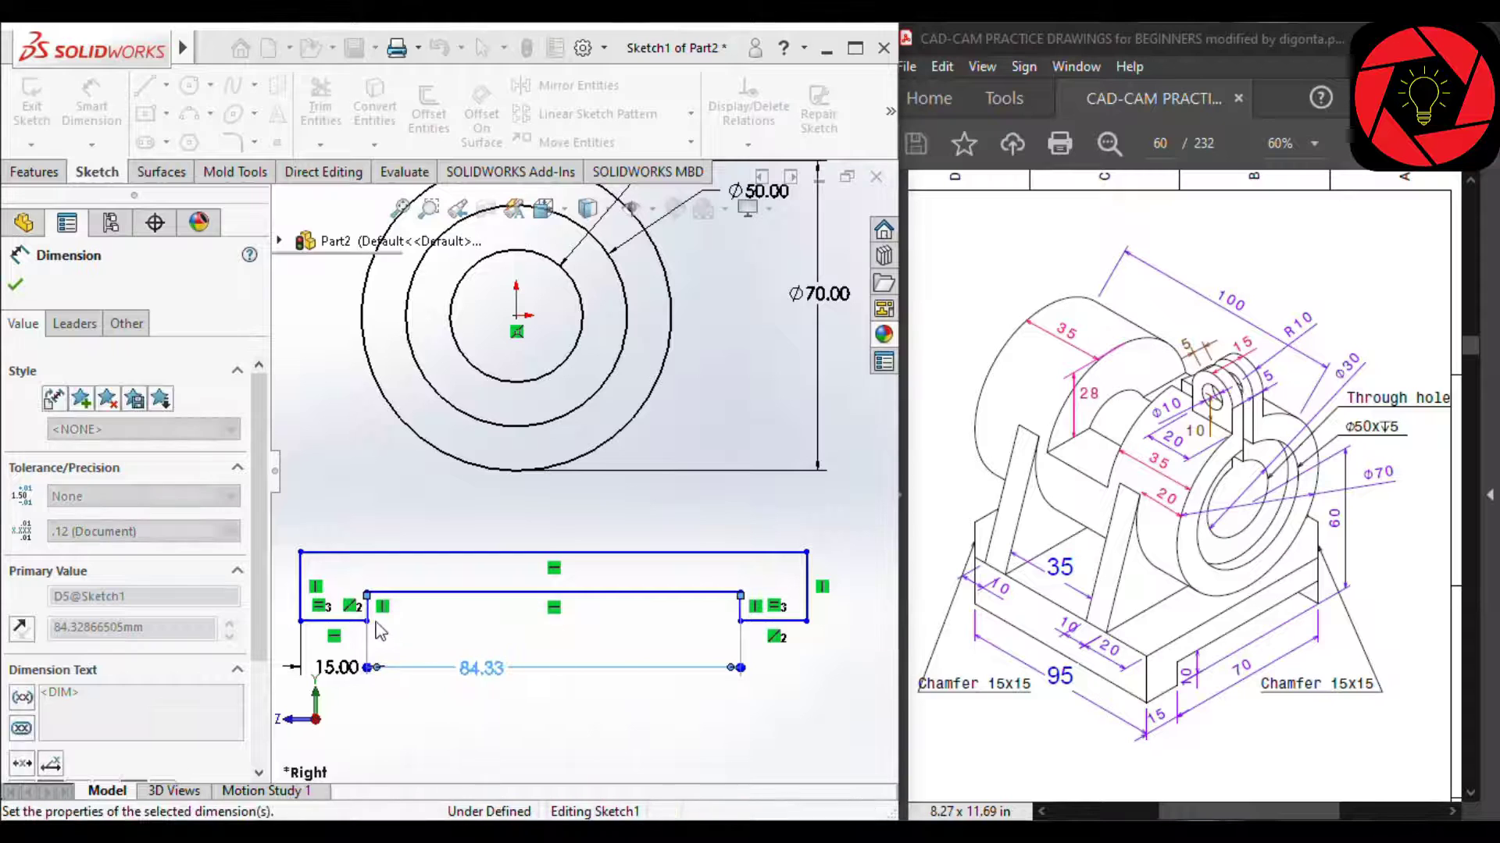
{"action": "left_click", "coordinate": [366, 607]}
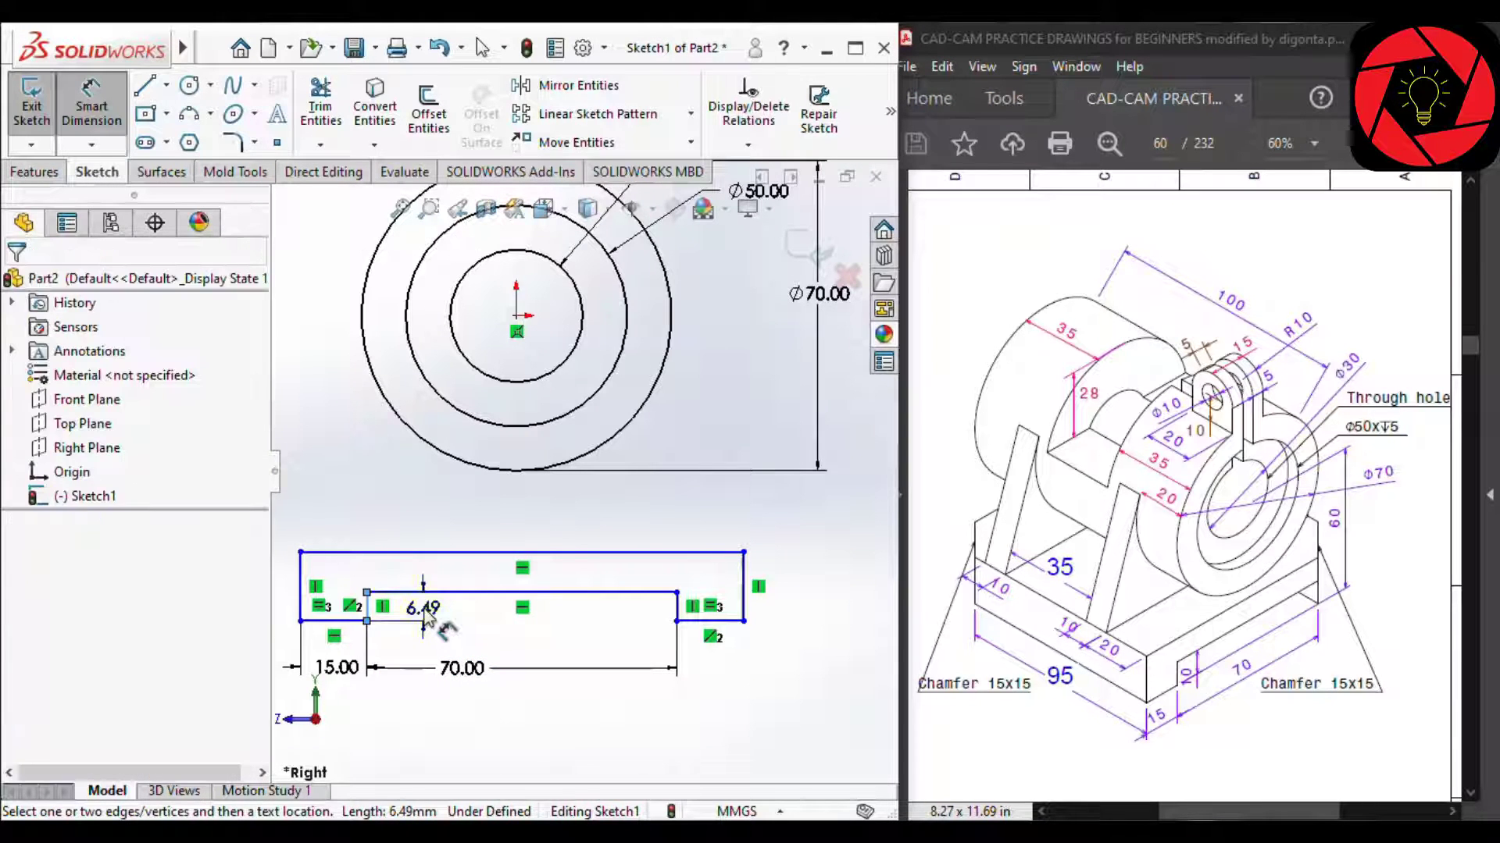
{"action": "left_click", "coordinate": [428, 617]}
{"action": "type", "text": "10"}
{"action": "key", "text": "Return"}
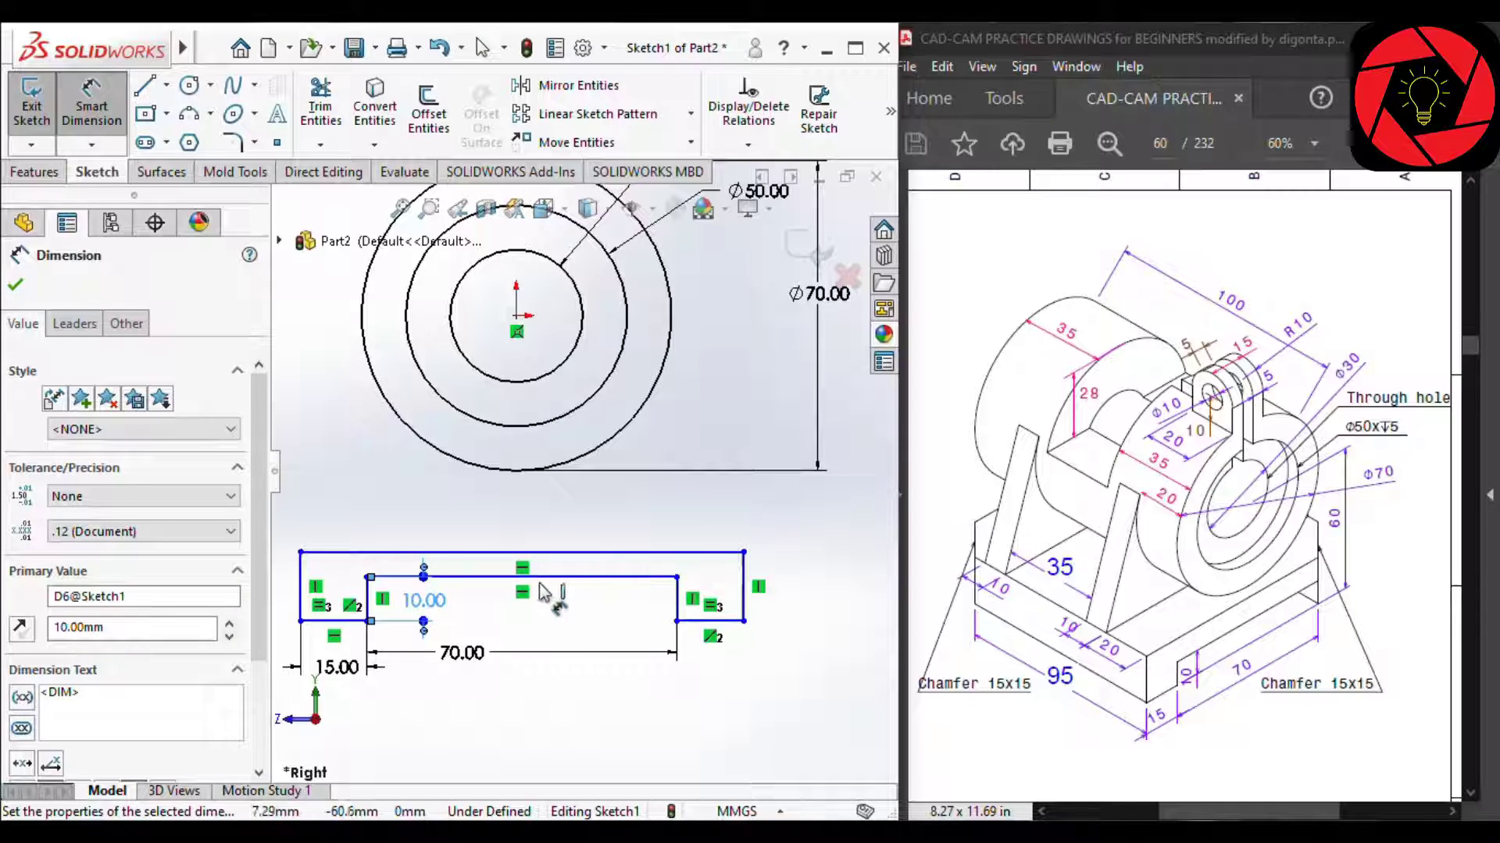
{"action": "key", "text": "Escape"}
Sketch a vertical construction line about 5.5 mm long from the recess's upper edge to the base's top edge.
{"action": "right_click_drag", "start_coordinate": [757, 696], "coordinate": [672, 699]}
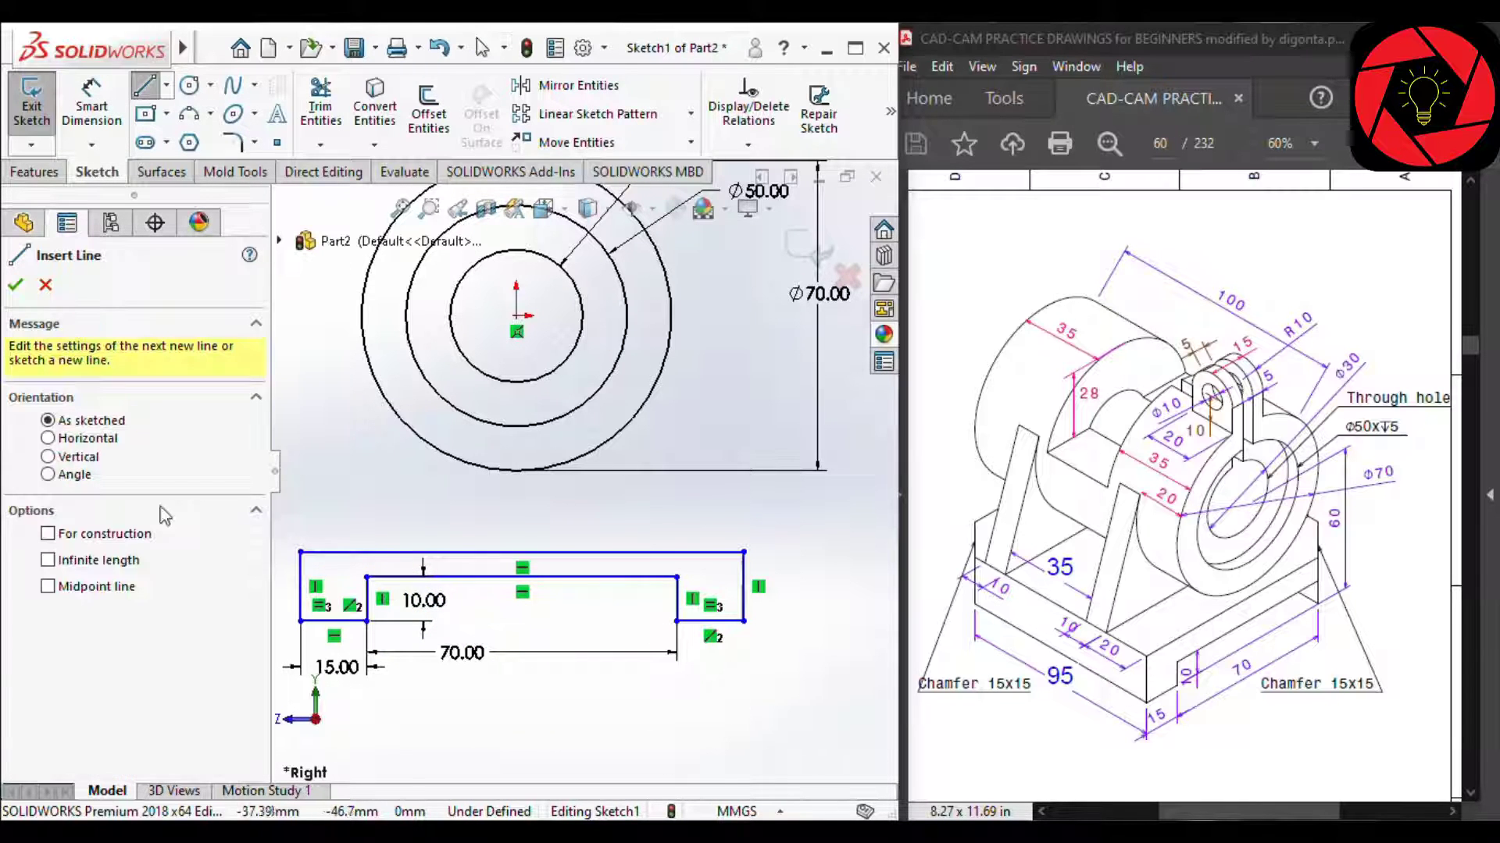
{"action": "left_click", "coordinate": [582, 576]}
{"action": "left_click", "coordinate": [582, 553]}
{"action": "key", "text": "Escape"}
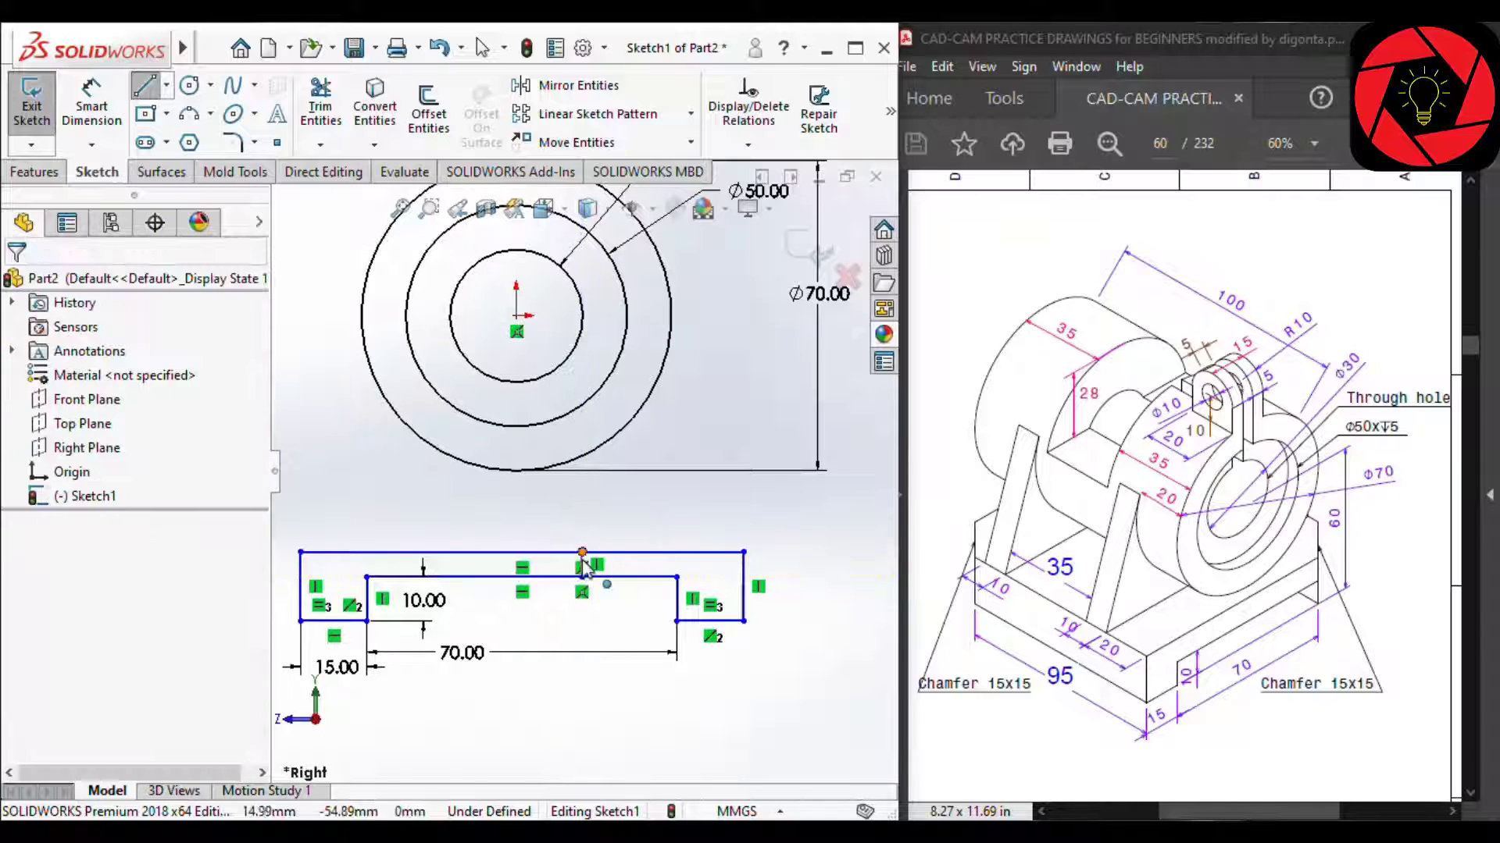
Make the vertical construction line above the recess equal in length to the recess's left side edge.
{"action": "scroll", "coordinate": [581, 560], "scroll_direction": "up", "scroll_amount": 3}
{"action": "left_click", "coordinate": [581, 547]}
{"action": "scroll", "coordinate": [486, 586], "scroll_direction": "down", "scroll_amount": 3}
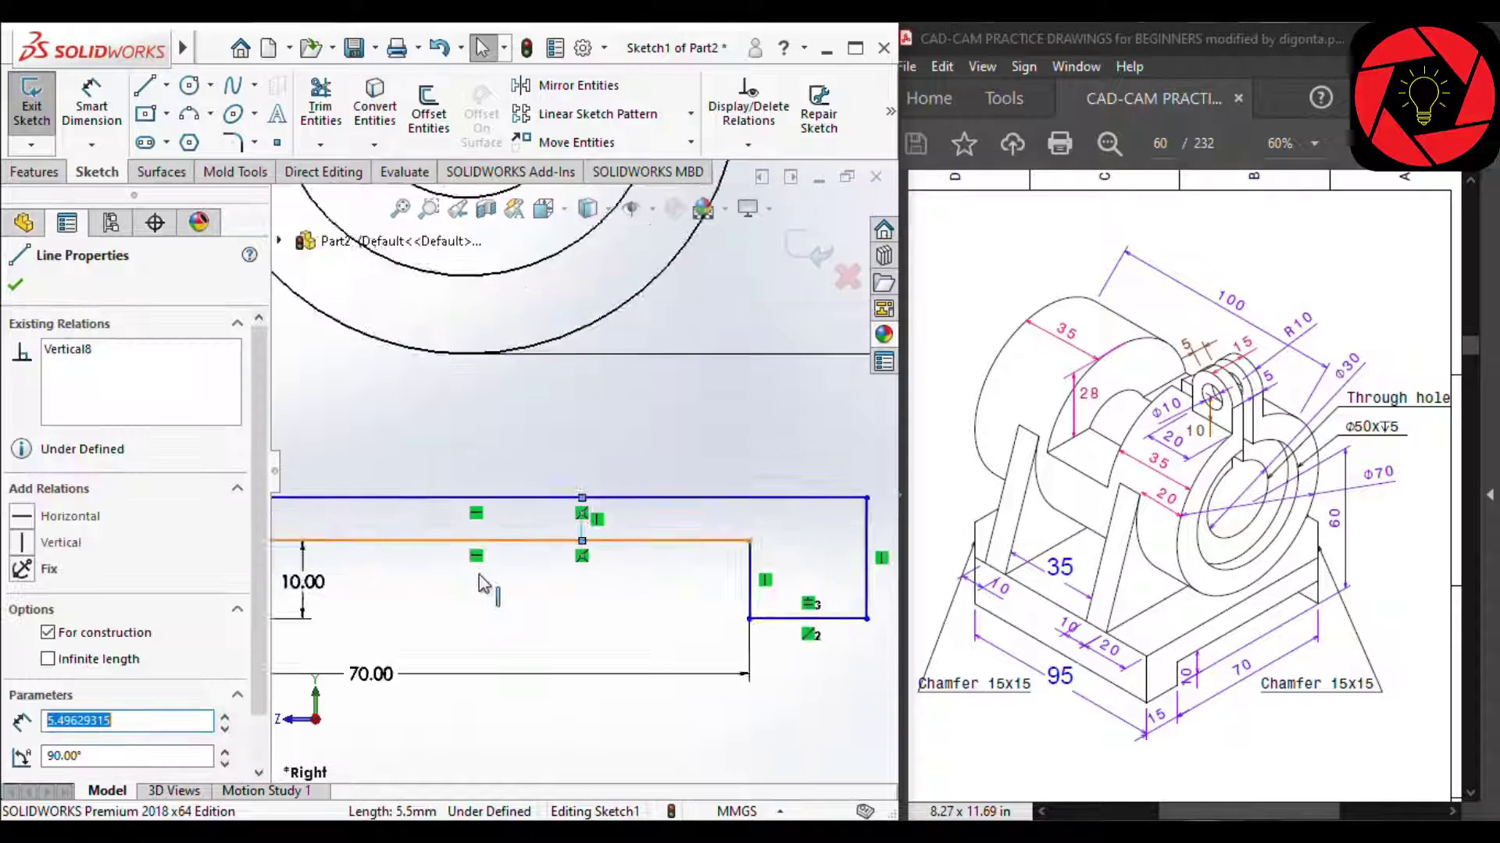
{"action": "left_click", "coordinate": [343, 497], "text": "ctrl"}
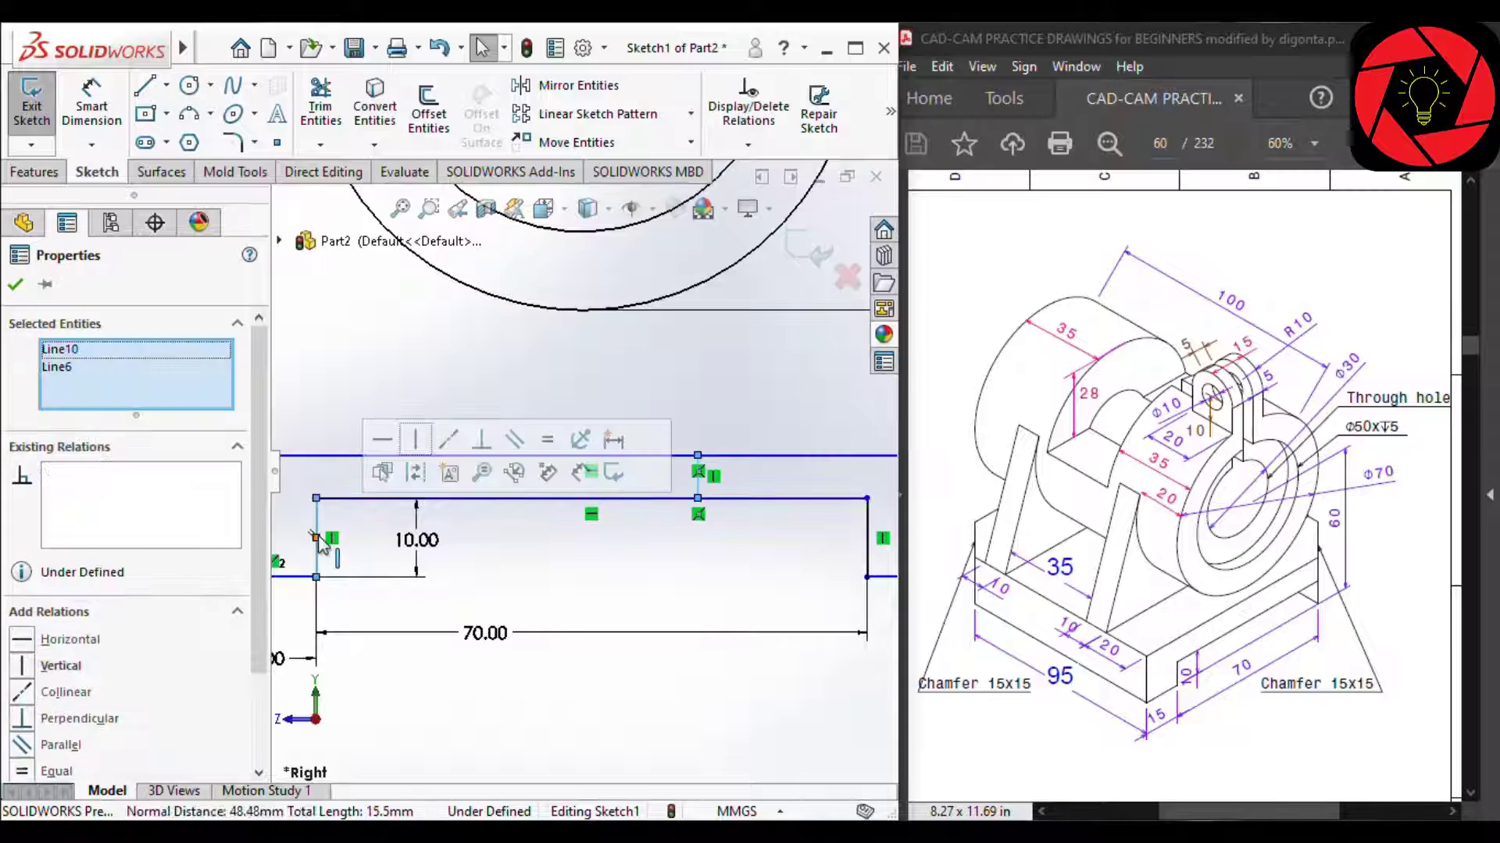
{"action": "left_click", "coordinate": [542, 393]}
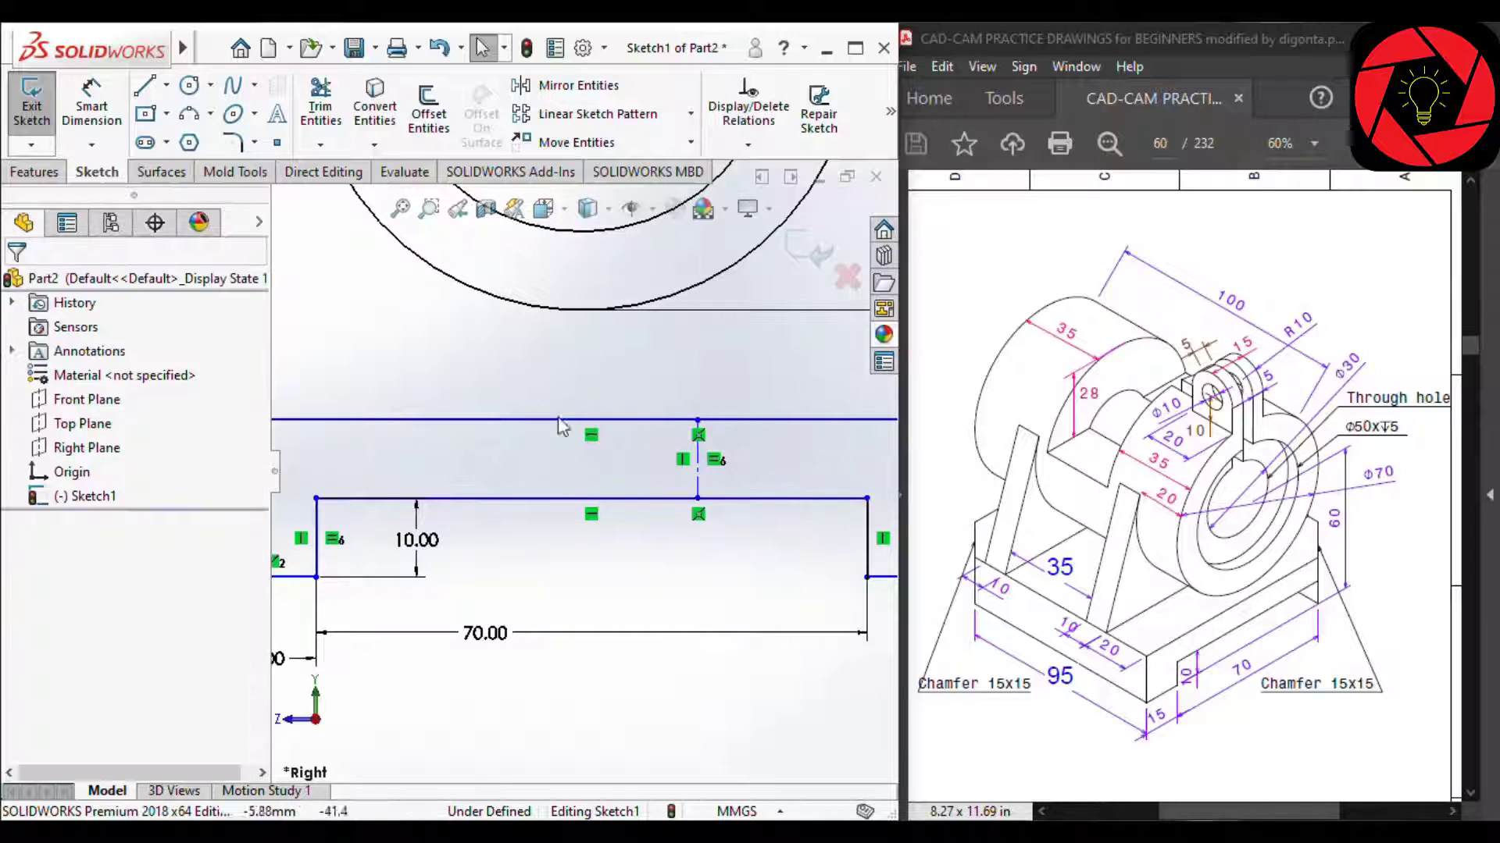
Align the midpoint of the recess's upper edge vertically with the origin.
{"action": "scroll", "coordinate": [578, 558], "scroll_direction": "down", "scroll_amount": 3}
{"action": "scroll", "coordinate": [535, 383], "scroll_direction": "down", "scroll_amount": 2}
{"action": "scroll", "coordinate": [535, 382], "scroll_direction": "up", "scroll_amount": 2}
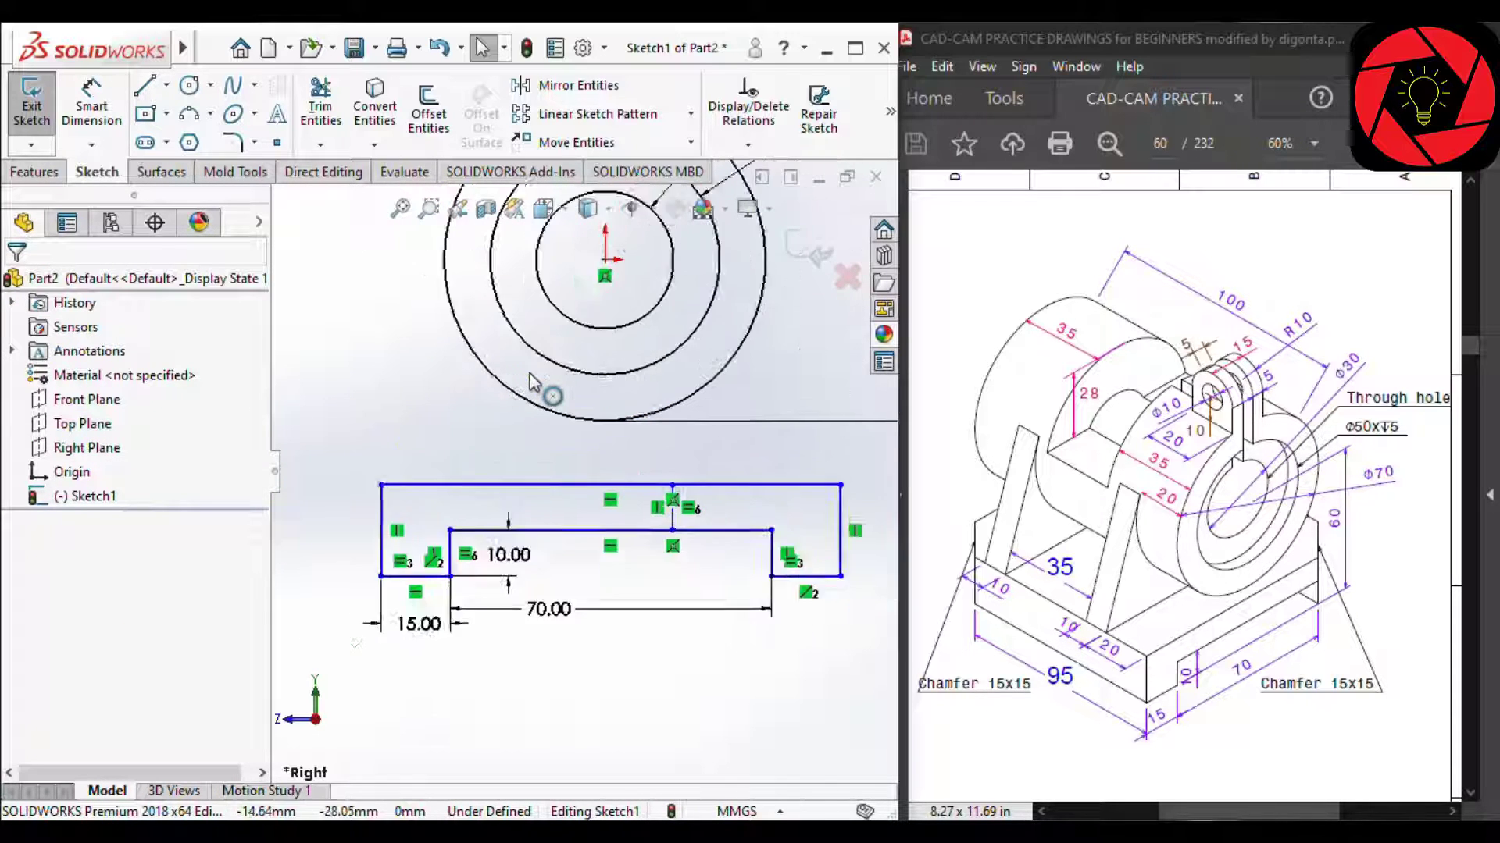
{"action": "scroll", "coordinate": [556, 344], "scroll_direction": "down", "scroll_amount": 1}
{"action": "scroll", "coordinate": [551, 344], "scroll_direction": "up", "scroll_amount": 1}
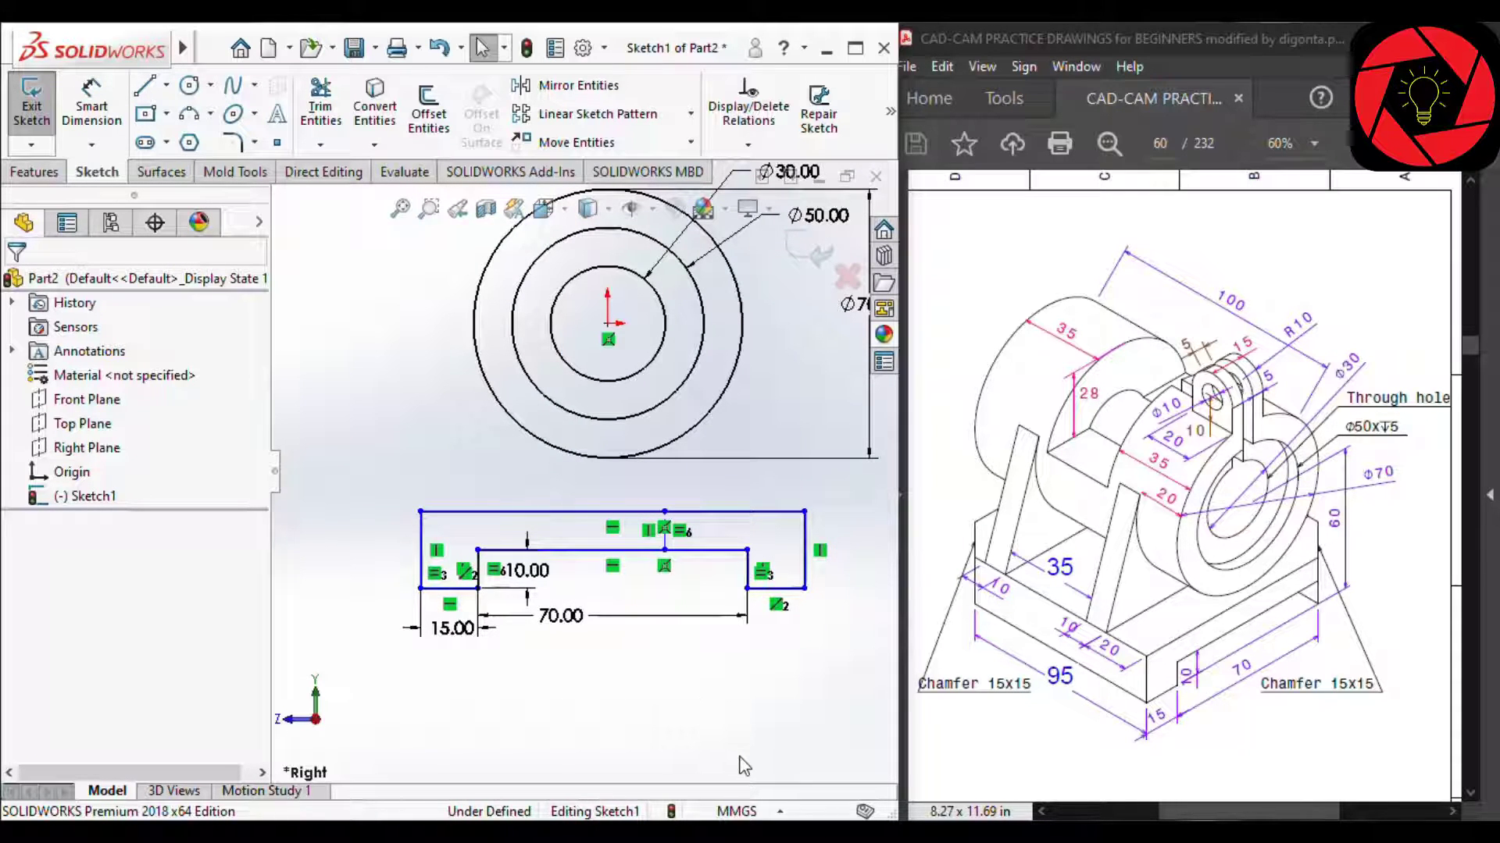
{"action": "left_click", "coordinate": [599, 550]}
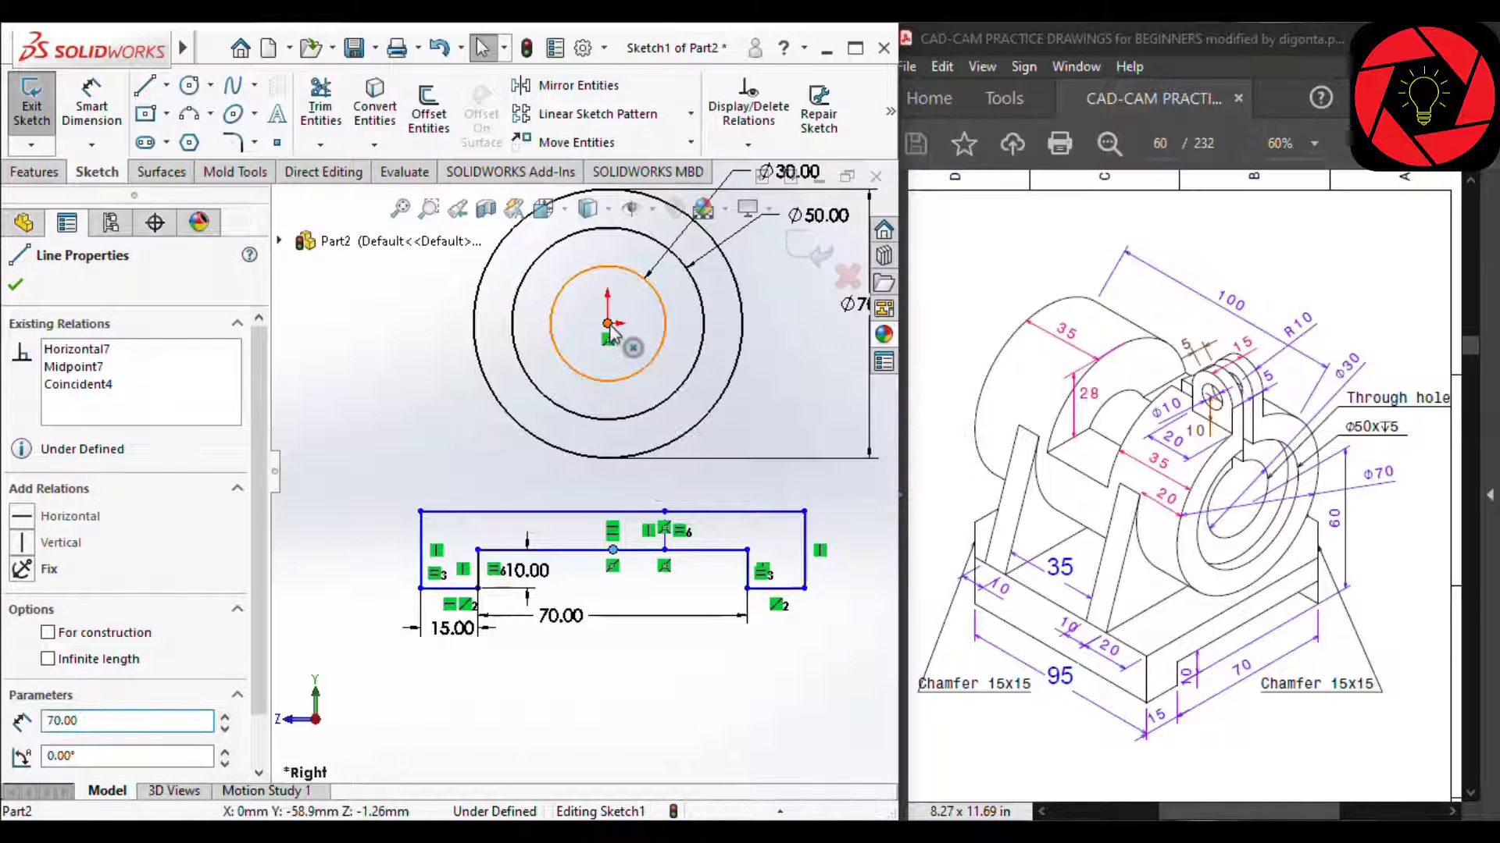
{"action": "left_click", "coordinate": [607, 324]}
{"action": "left_click", "coordinate": [613, 550], "text": "ctrl"}
{"action": "left_click", "coordinate": [676, 248]}
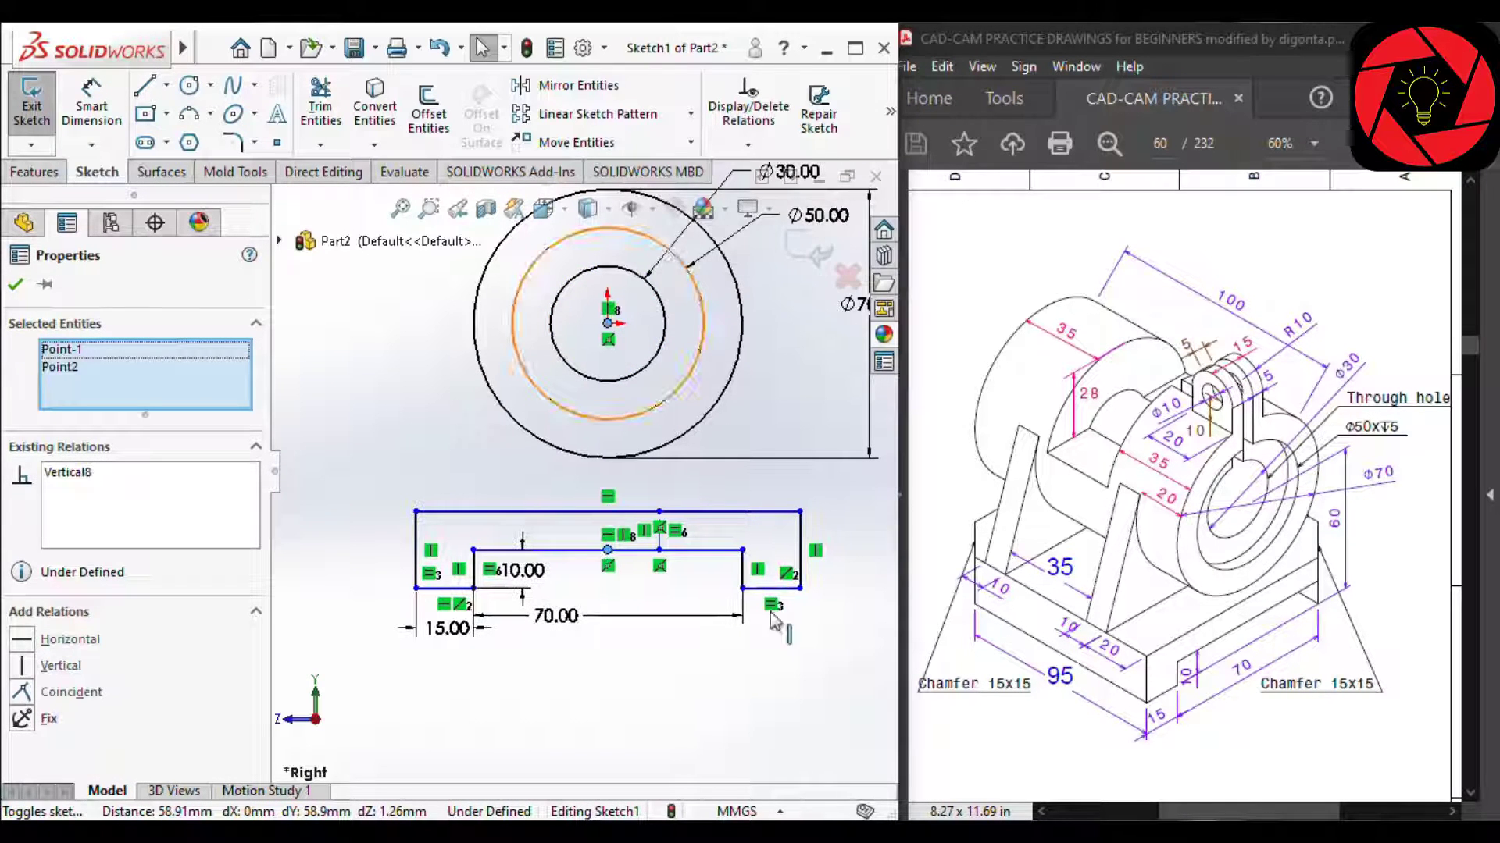
Dimension the vertical distance from the right foot's bottom edge to the circles' centre as 60 mm.
{"action": "right_click_drag", "start_coordinate": [668, 734], "coordinate": [668, 656]}
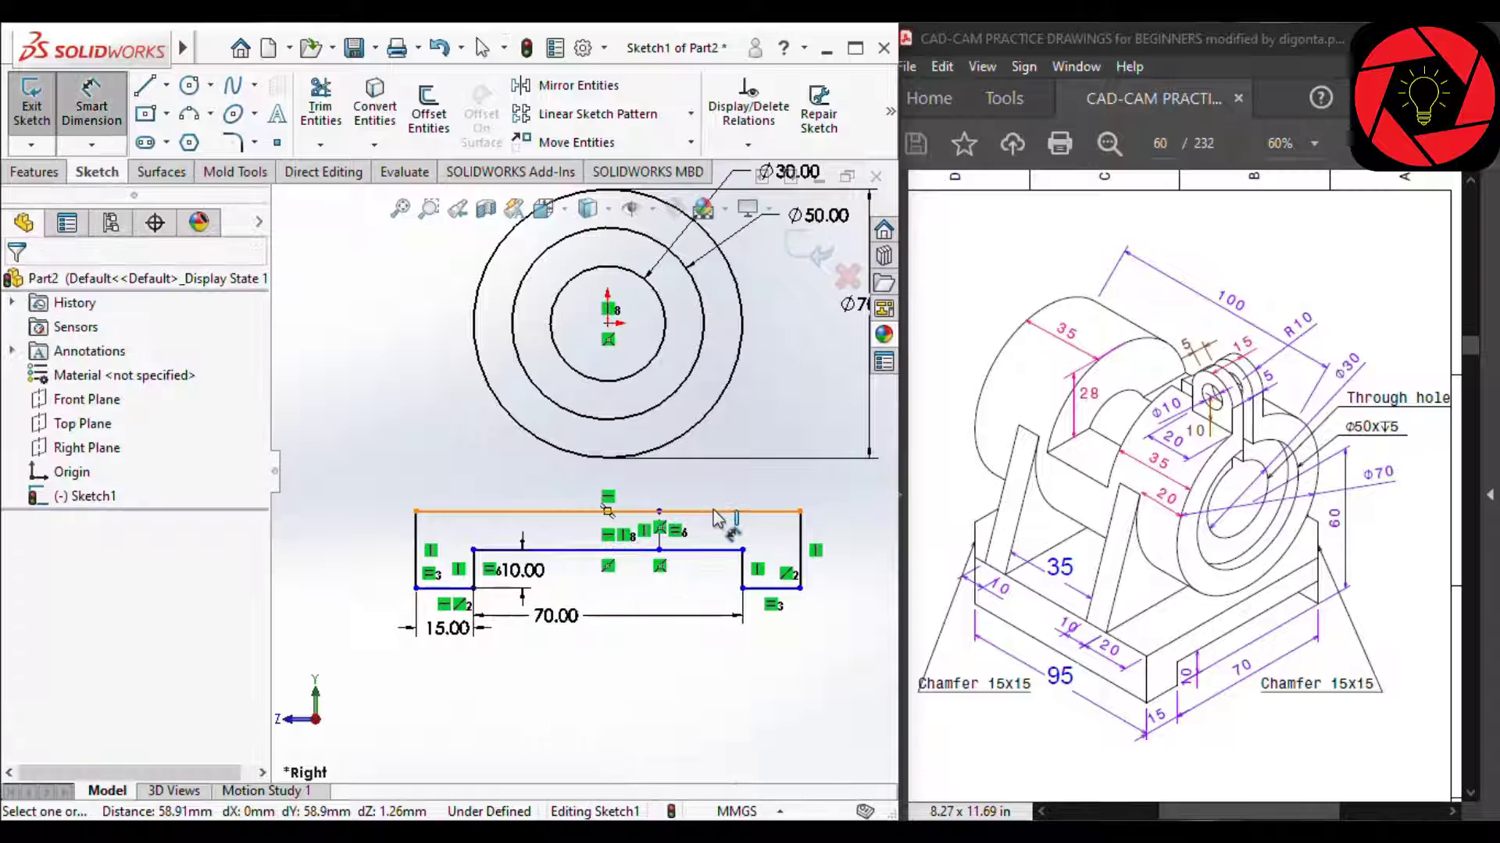
{"action": "left_click", "coordinate": [757, 588]}
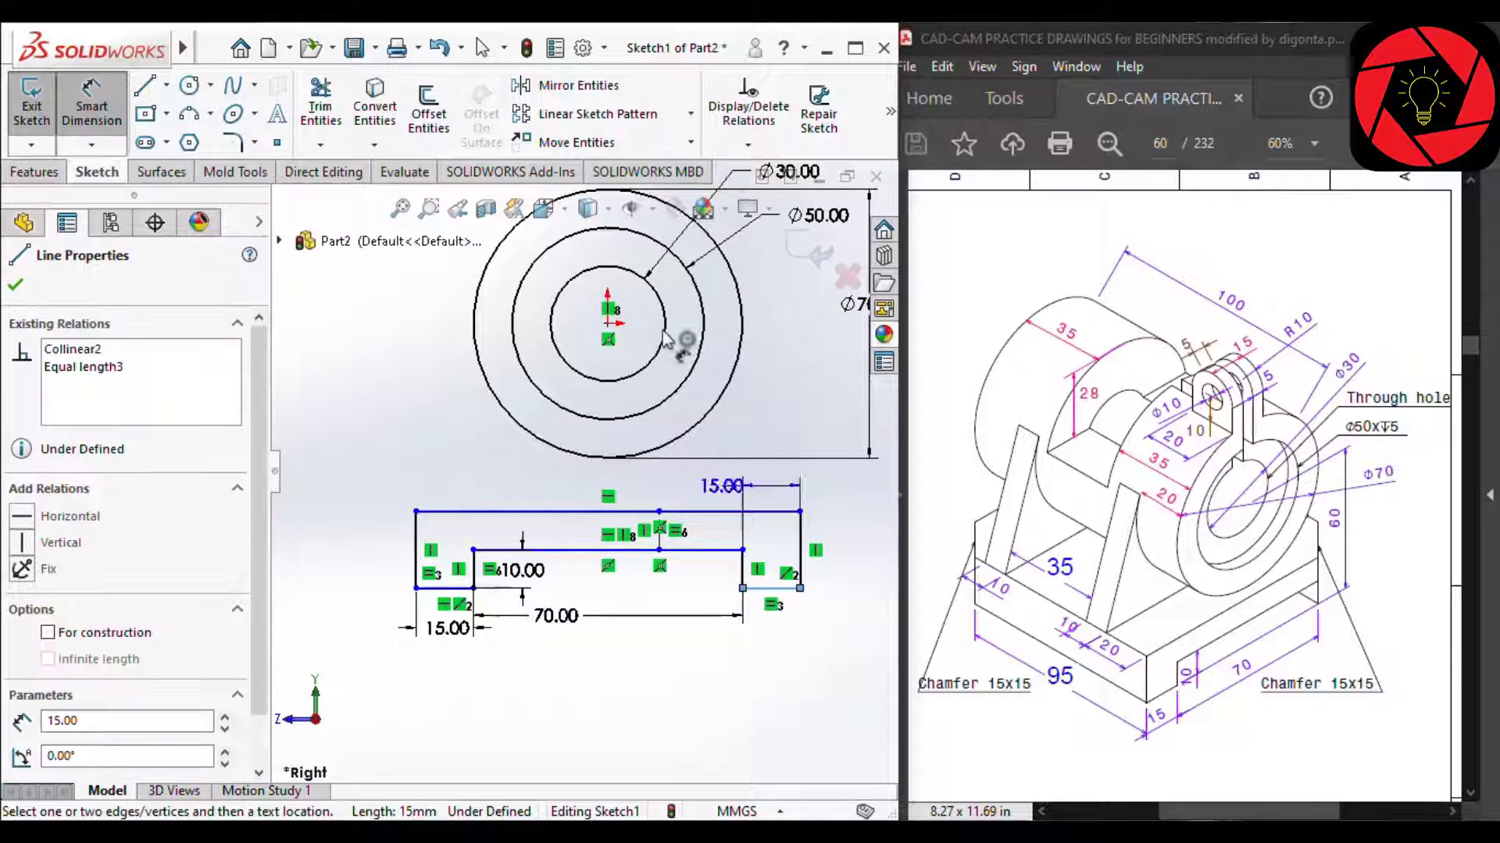
{"action": "left_click", "coordinate": [607, 323]}
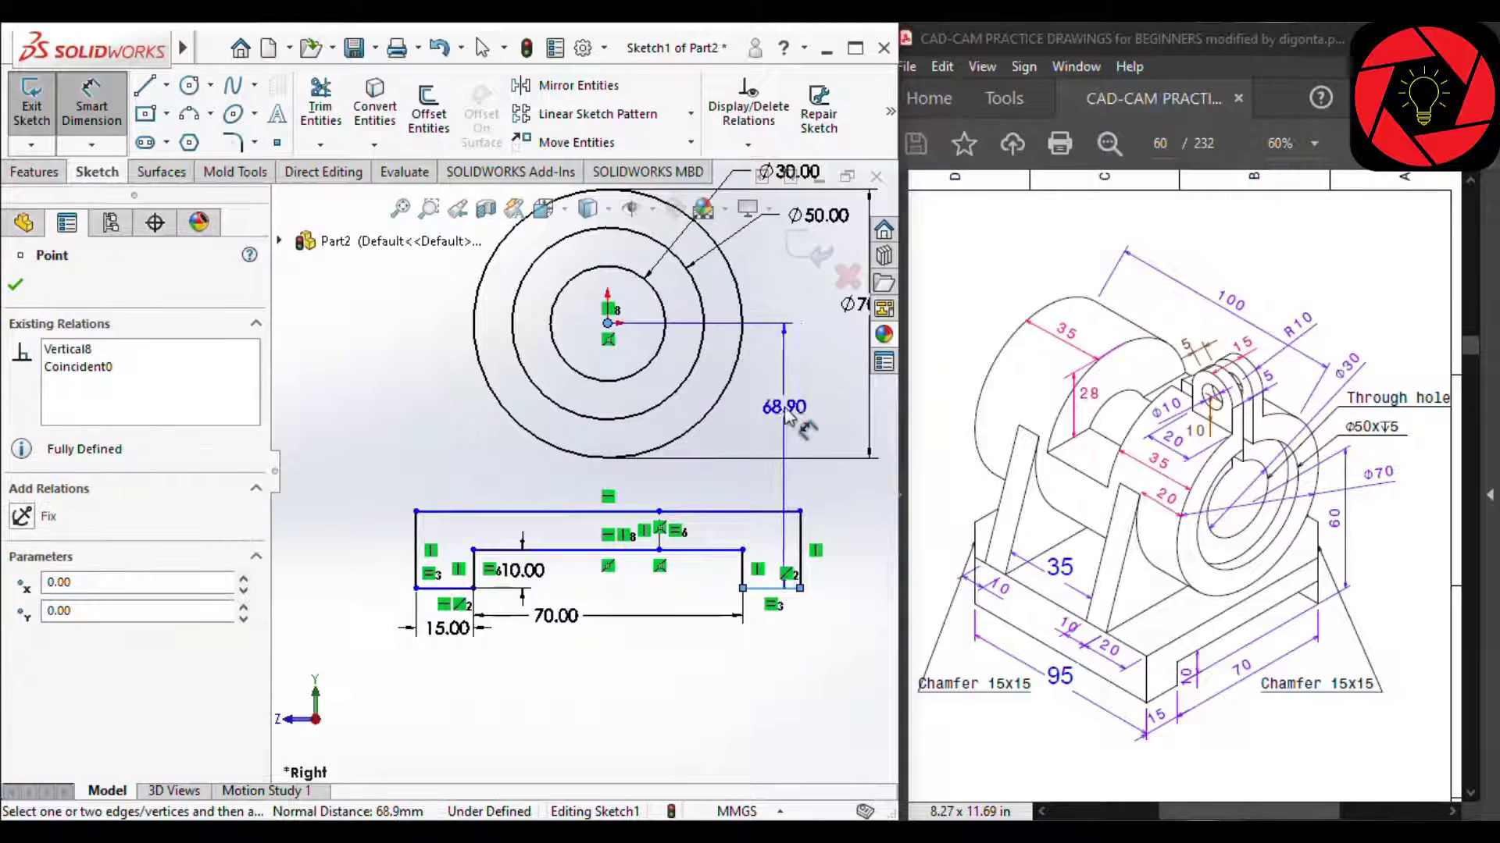
{"action": "scroll", "coordinate": [783, 414], "scroll_direction": "up", "scroll_amount": 2}
{"action": "left_click", "coordinate": [768, 482]}
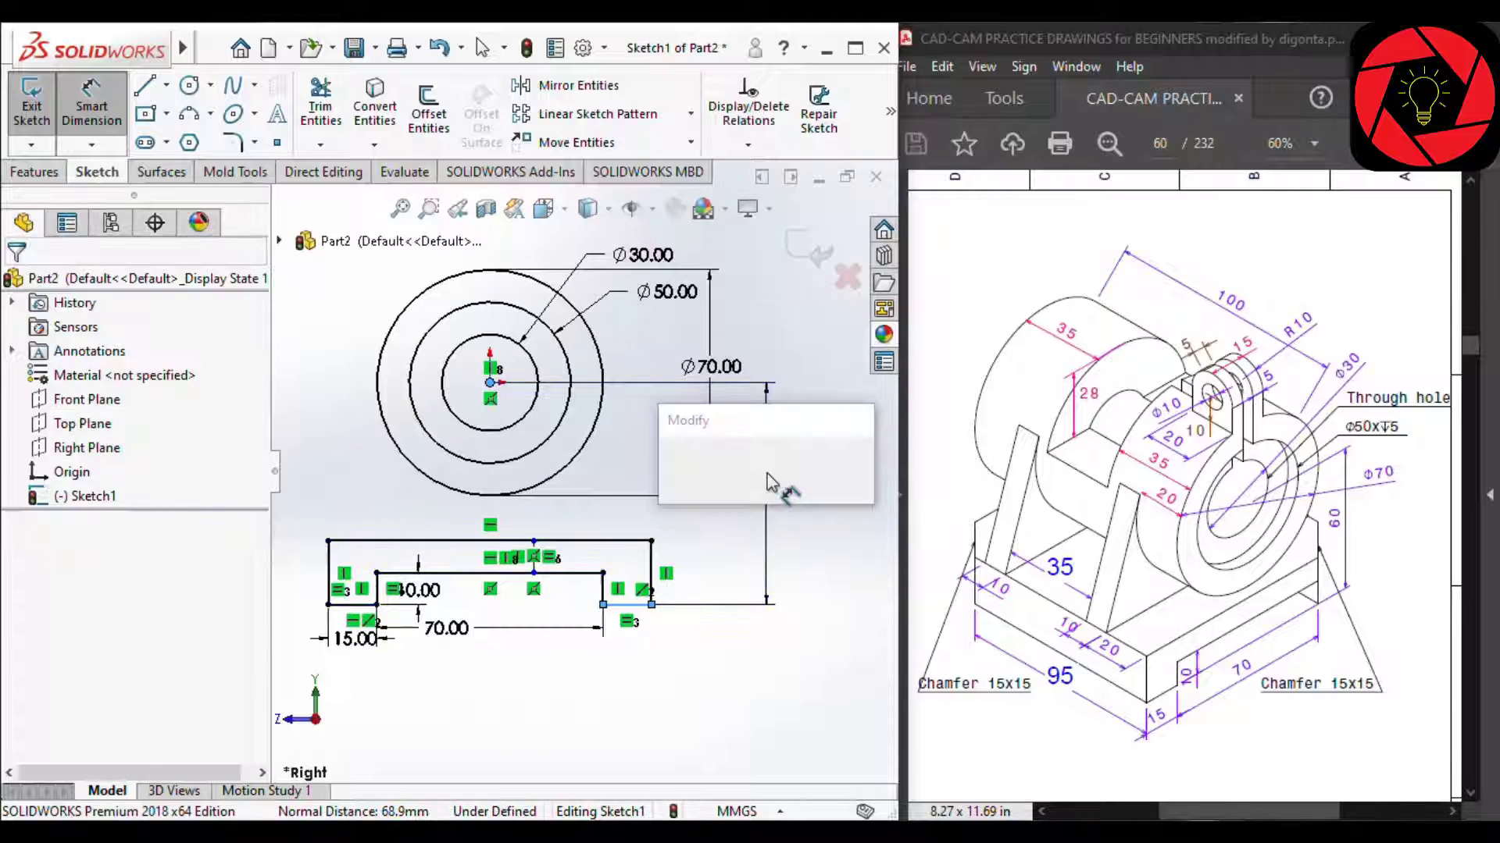
{"action": "type", "text": "60"}
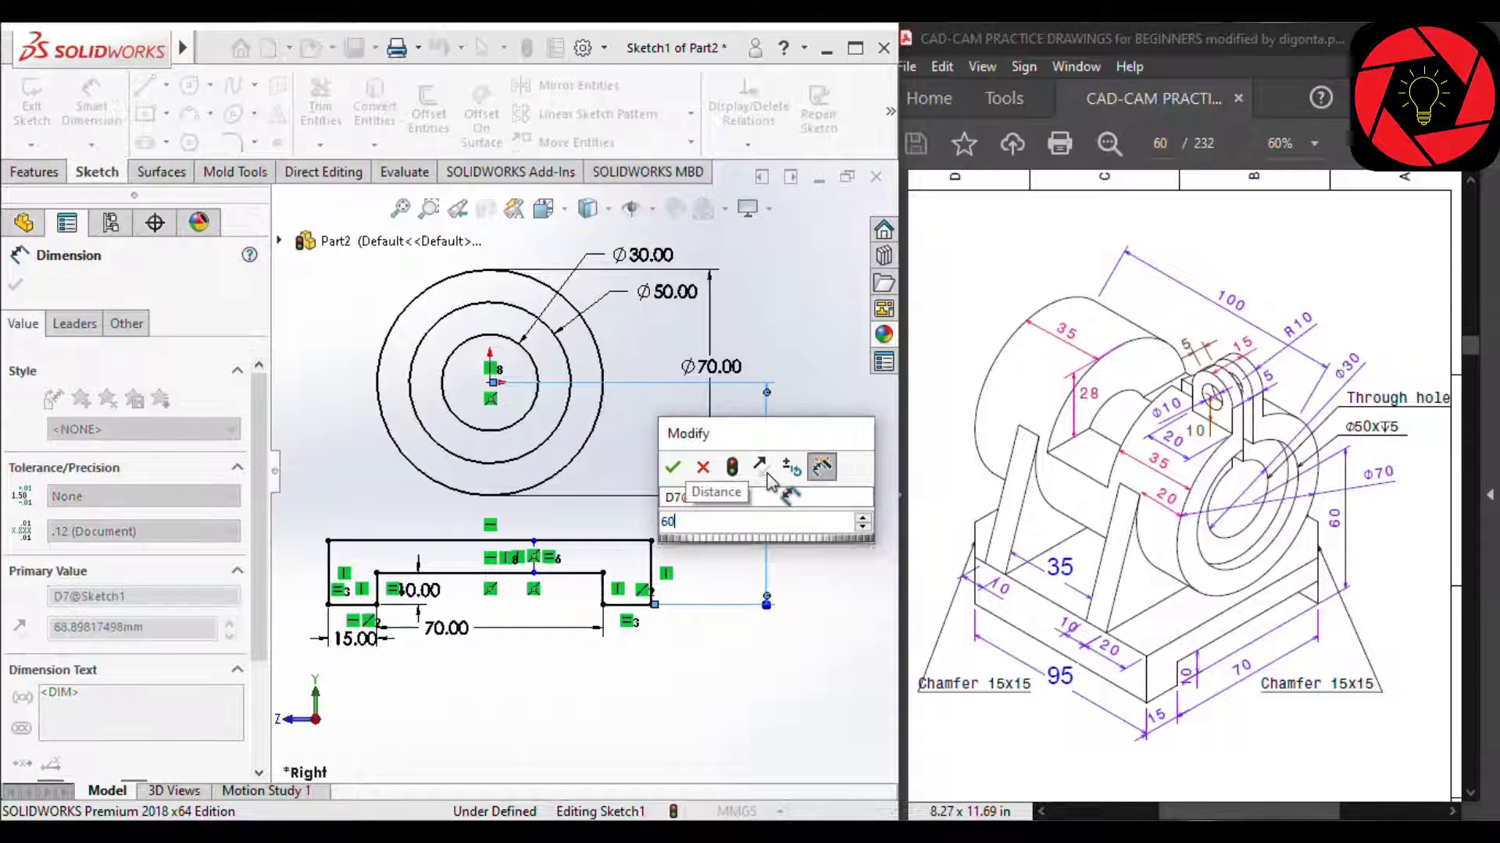
{"action": "key", "text": "Return"}
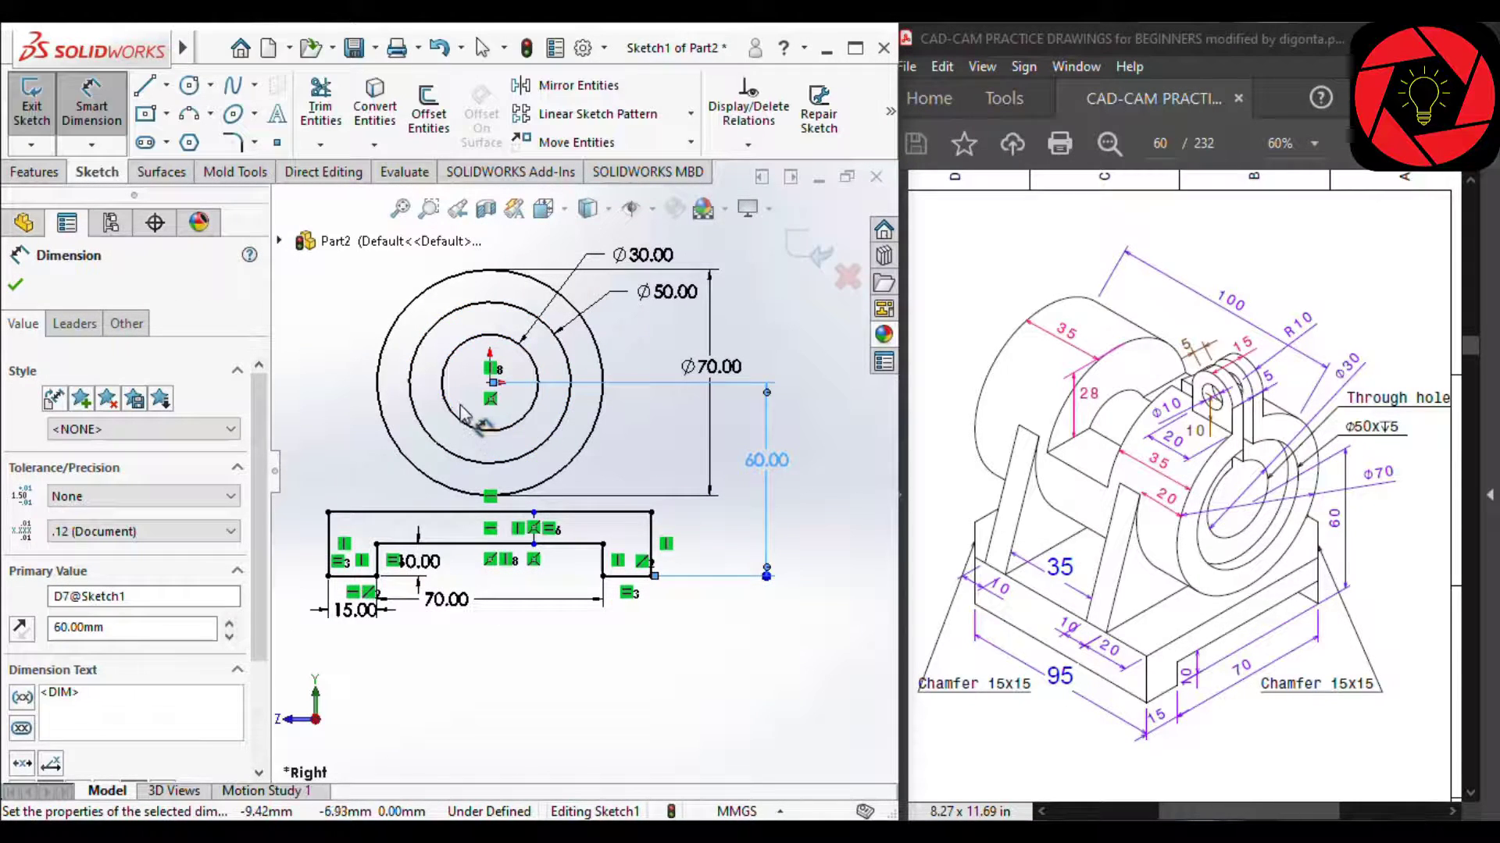
{"action": "key", "text": "Escape"}
Sketch two lines tangent to the 70 mm circle, one to each upper corner of the base profile.
{"action": "scroll", "coordinate": [364, 437], "scroll_direction": "down", "scroll_amount": 1}
{"action": "scroll", "coordinate": [351, 436], "scroll_direction": "up", "scroll_amount": 1}
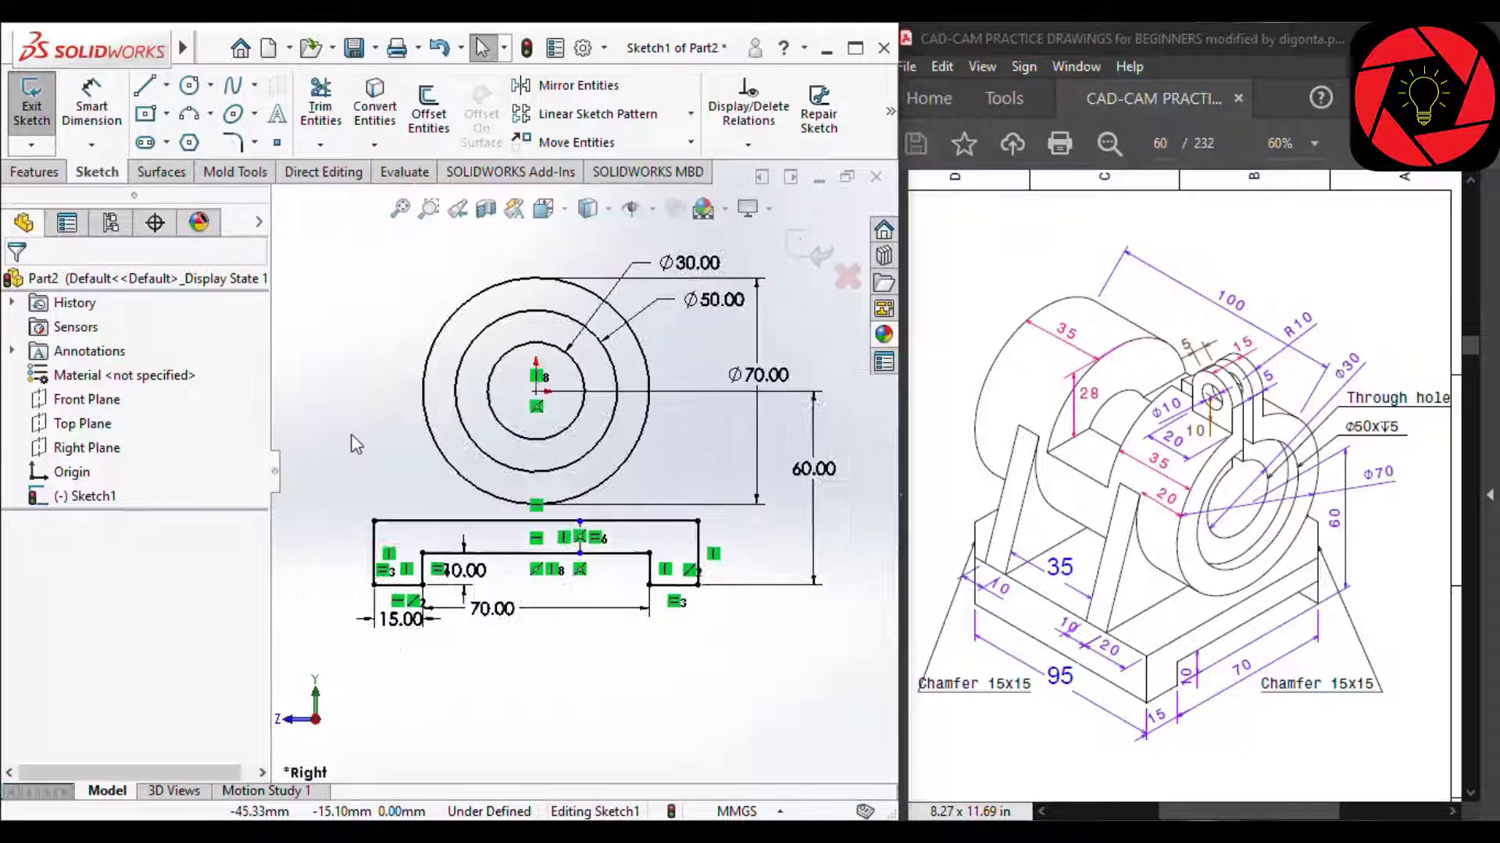
{"action": "scroll", "coordinate": [356, 444], "scroll_direction": "down", "scroll_amount": 1}
{"action": "right_click_drag", "start_coordinate": [426, 461], "coordinate": [361, 461]}
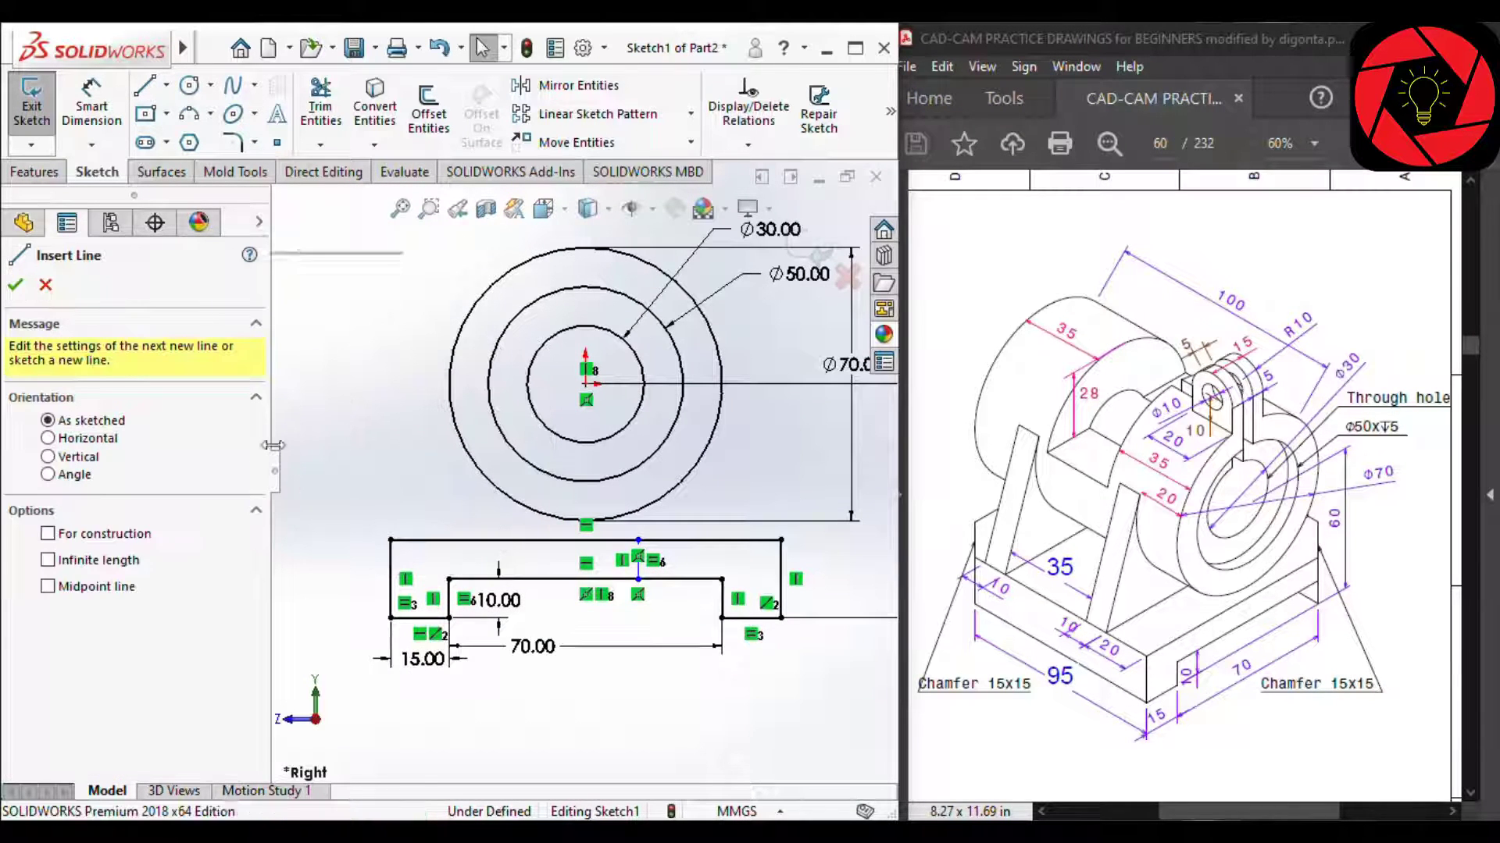
{"action": "left_click", "coordinate": [453, 353]}
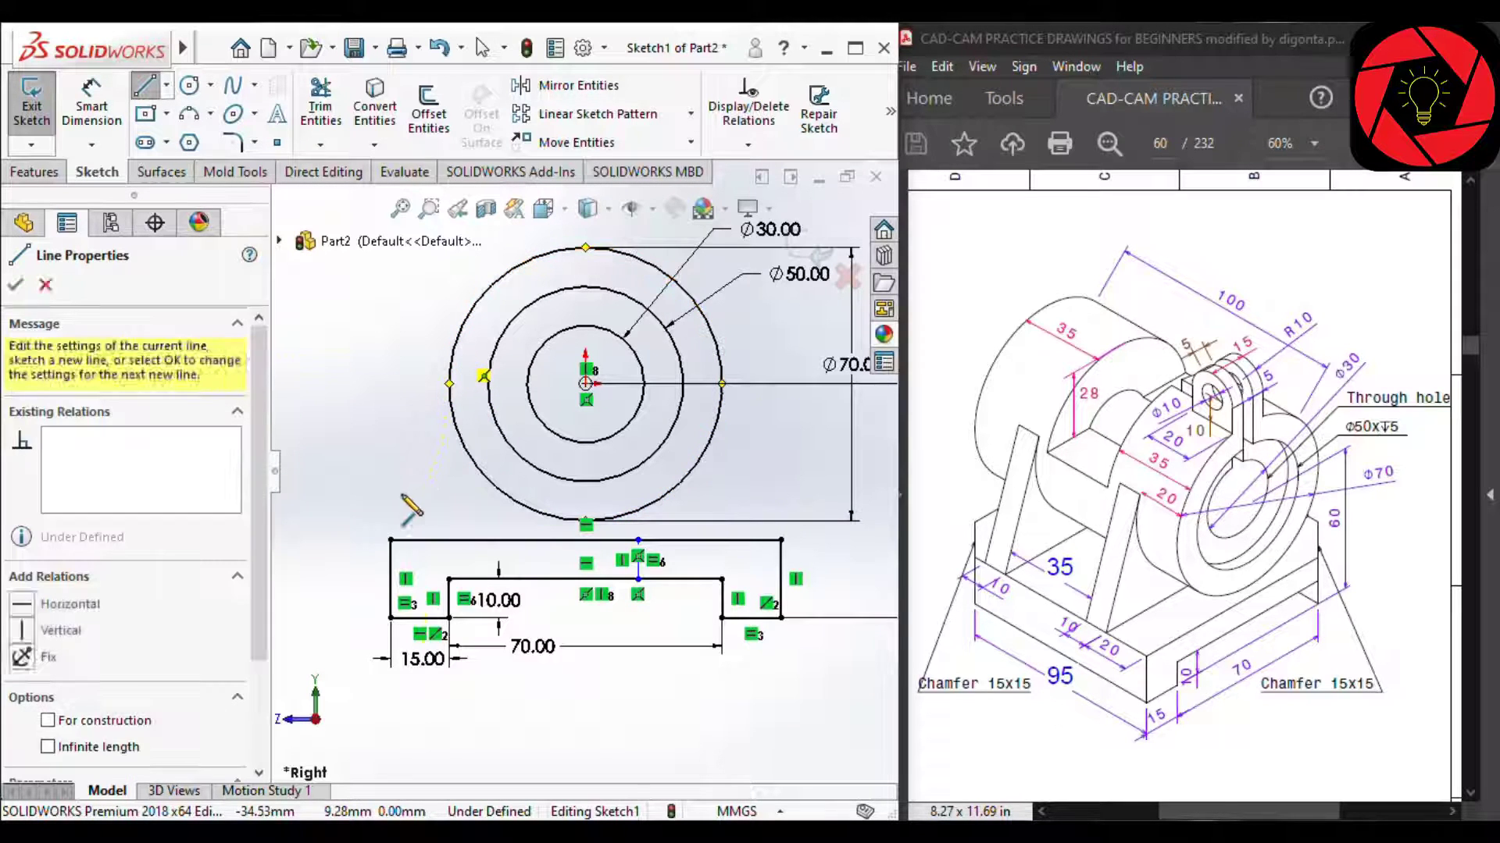
{"action": "left_click", "coordinate": [391, 540]}
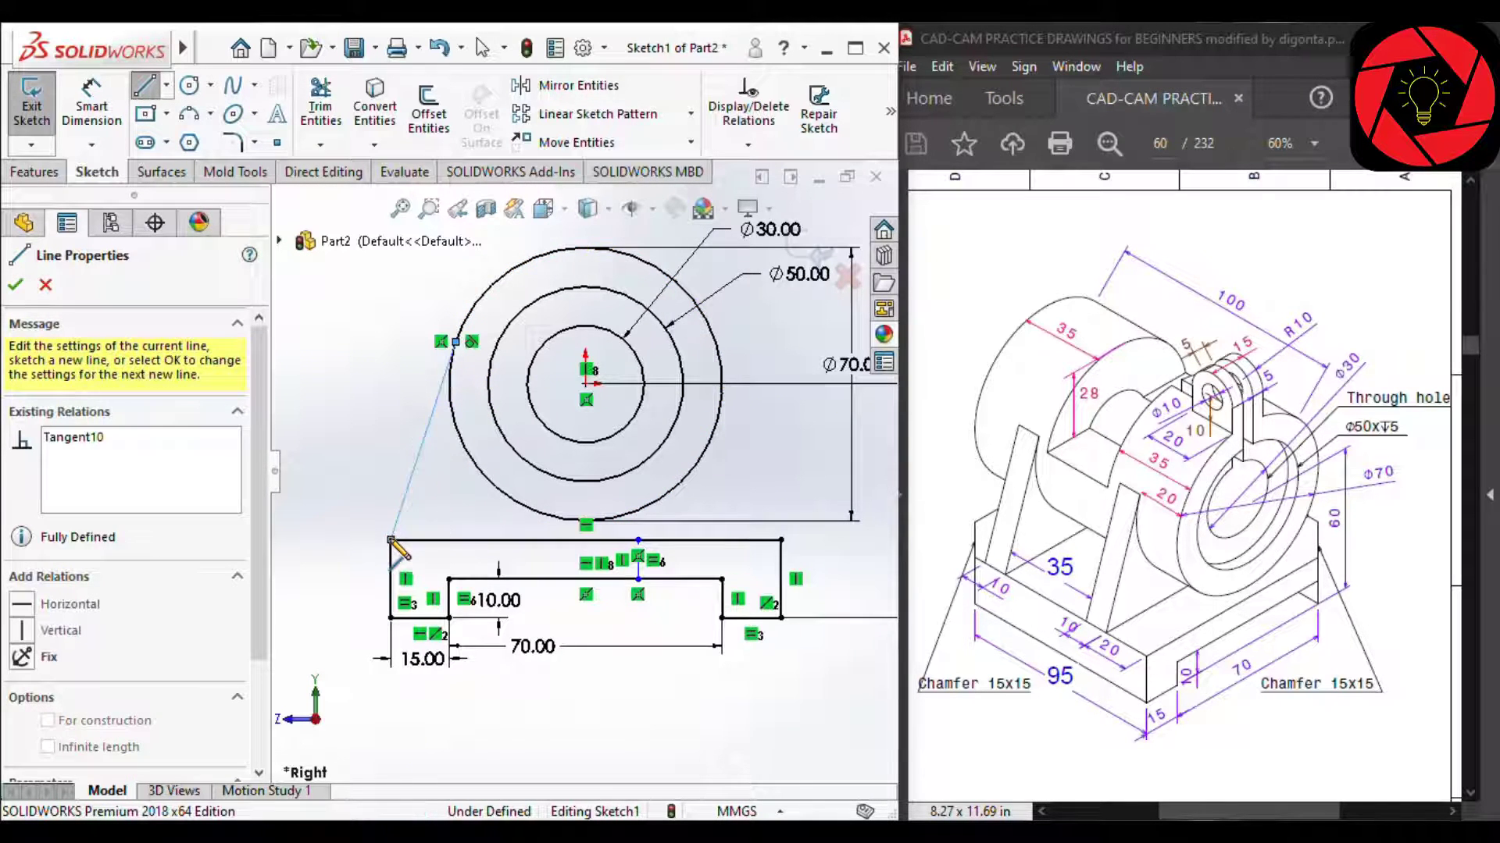
{"action": "left_click", "coordinate": [720, 353]}
{"action": "left_click", "coordinate": [781, 539]}
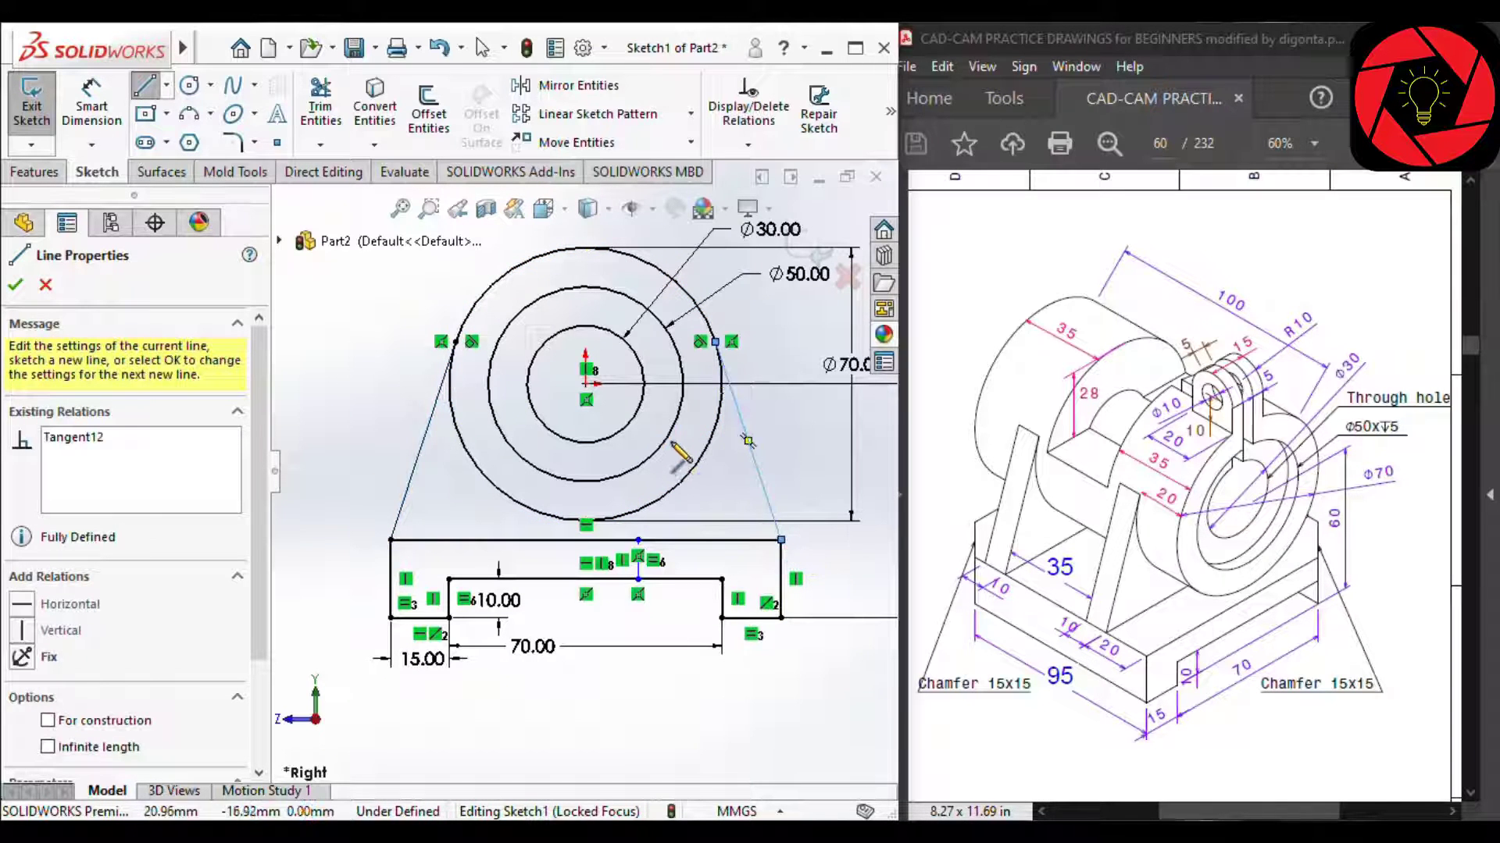
{"action": "key", "text": "Escape"}
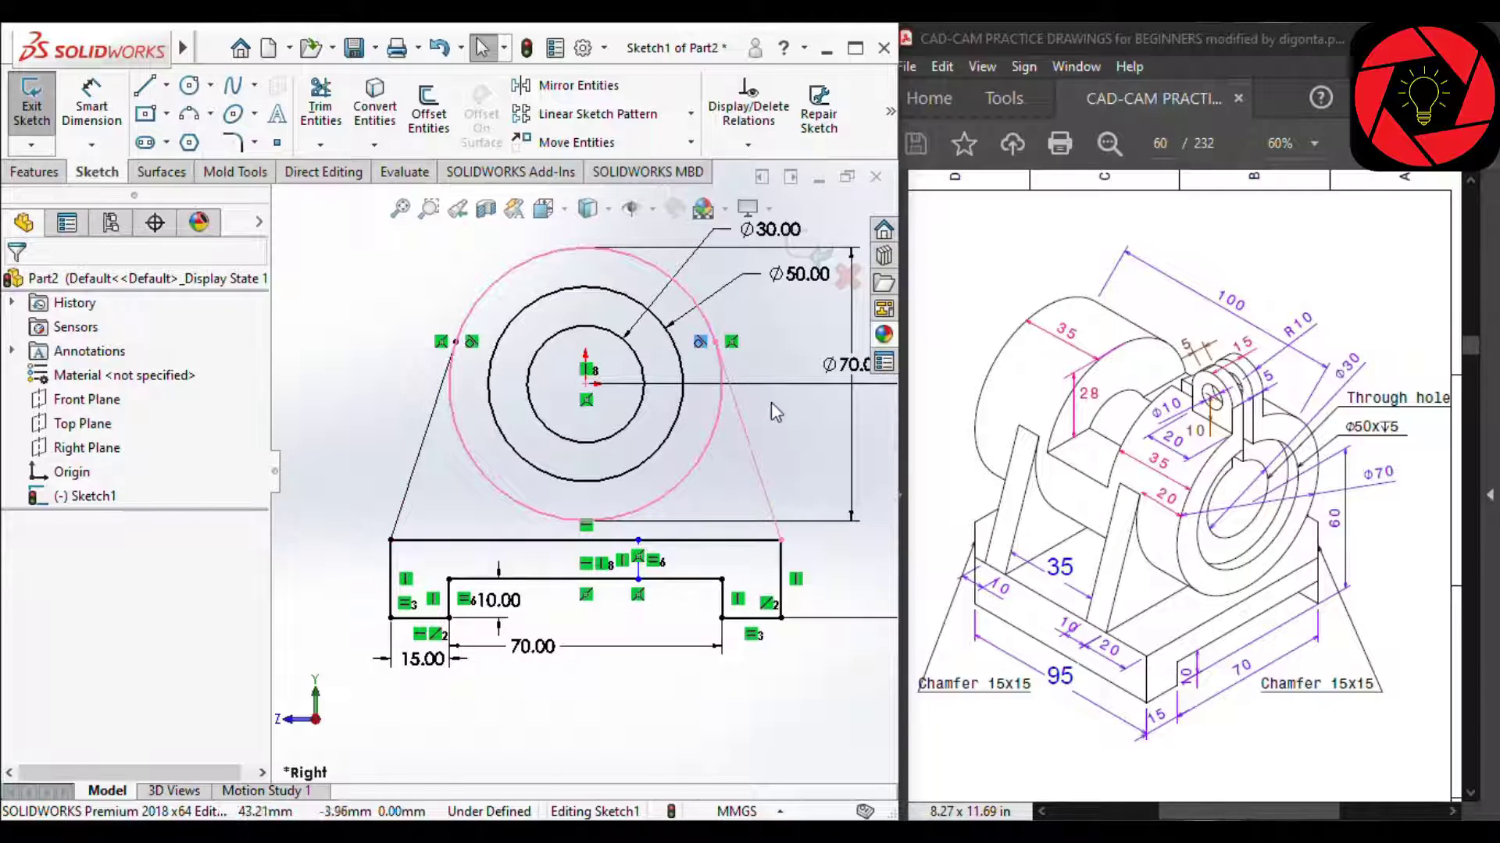
Extrude the ring between the 50 mm and 70 mm circles 100 mm with the Mid Plane end condition.
{"action": "scroll", "coordinate": [621, 460], "scroll_direction": "up", "scroll_amount": 1}
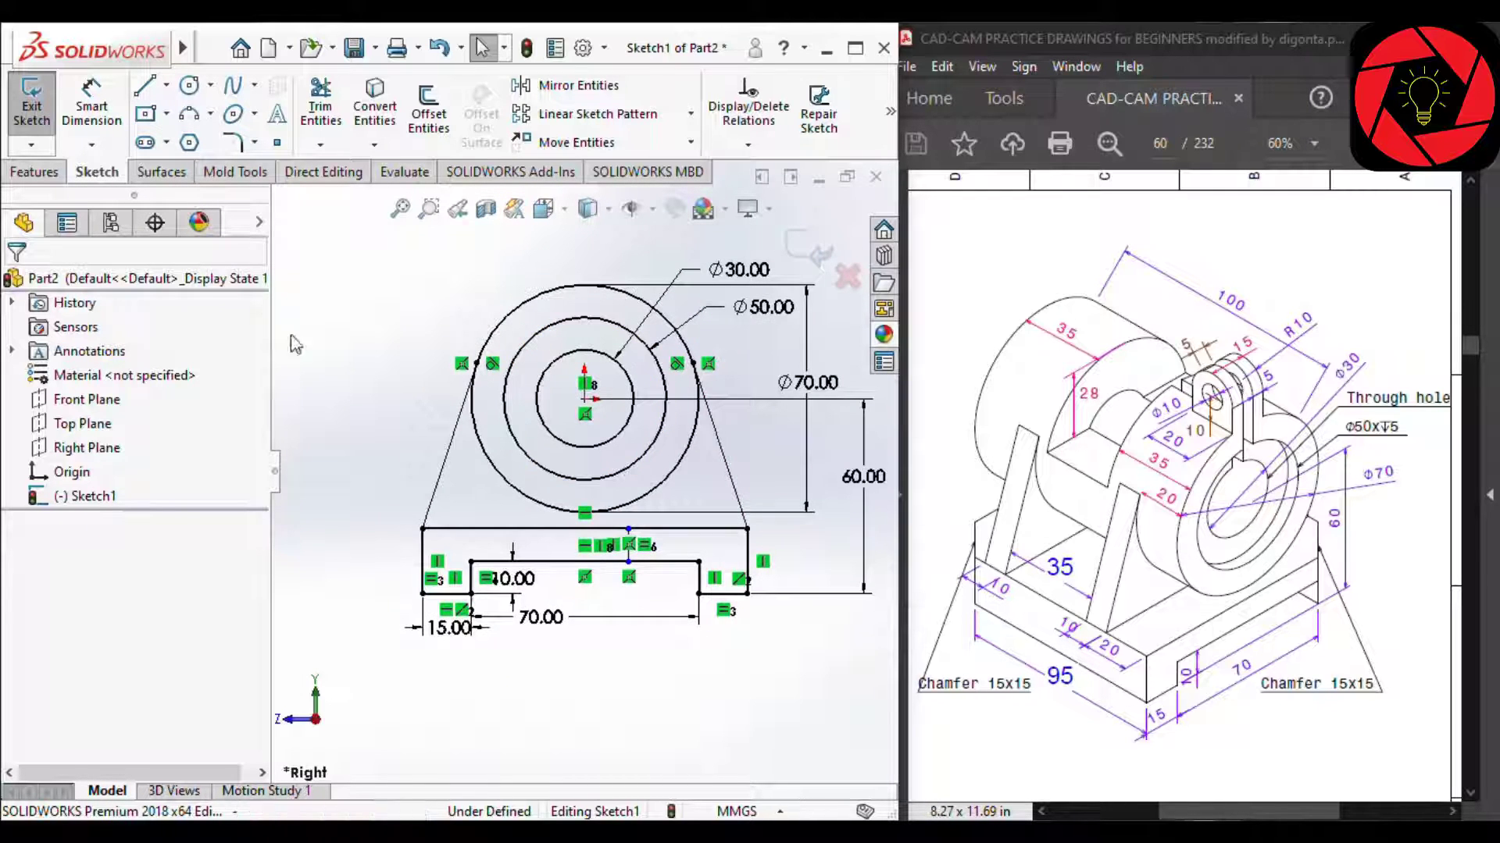
{"action": "right_click", "coordinate": [361, 393]}
{"action": "left_click", "coordinate": [638, 348]}
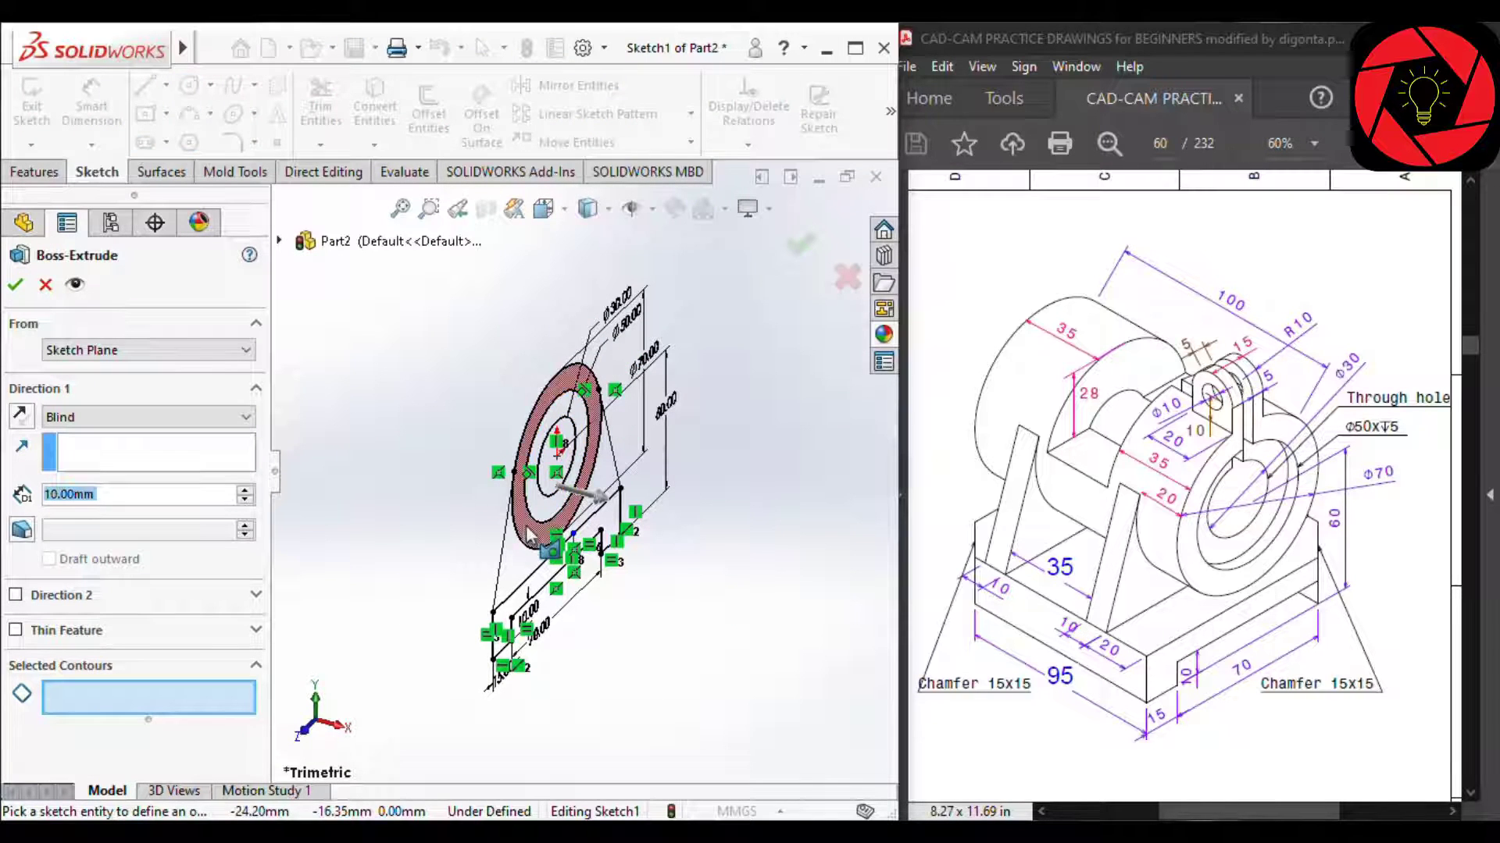
{"action": "left_click", "coordinate": [528, 529]}
{"action": "scroll", "coordinate": [551, 519], "scroll_direction": "down", "scroll_amount": 3}
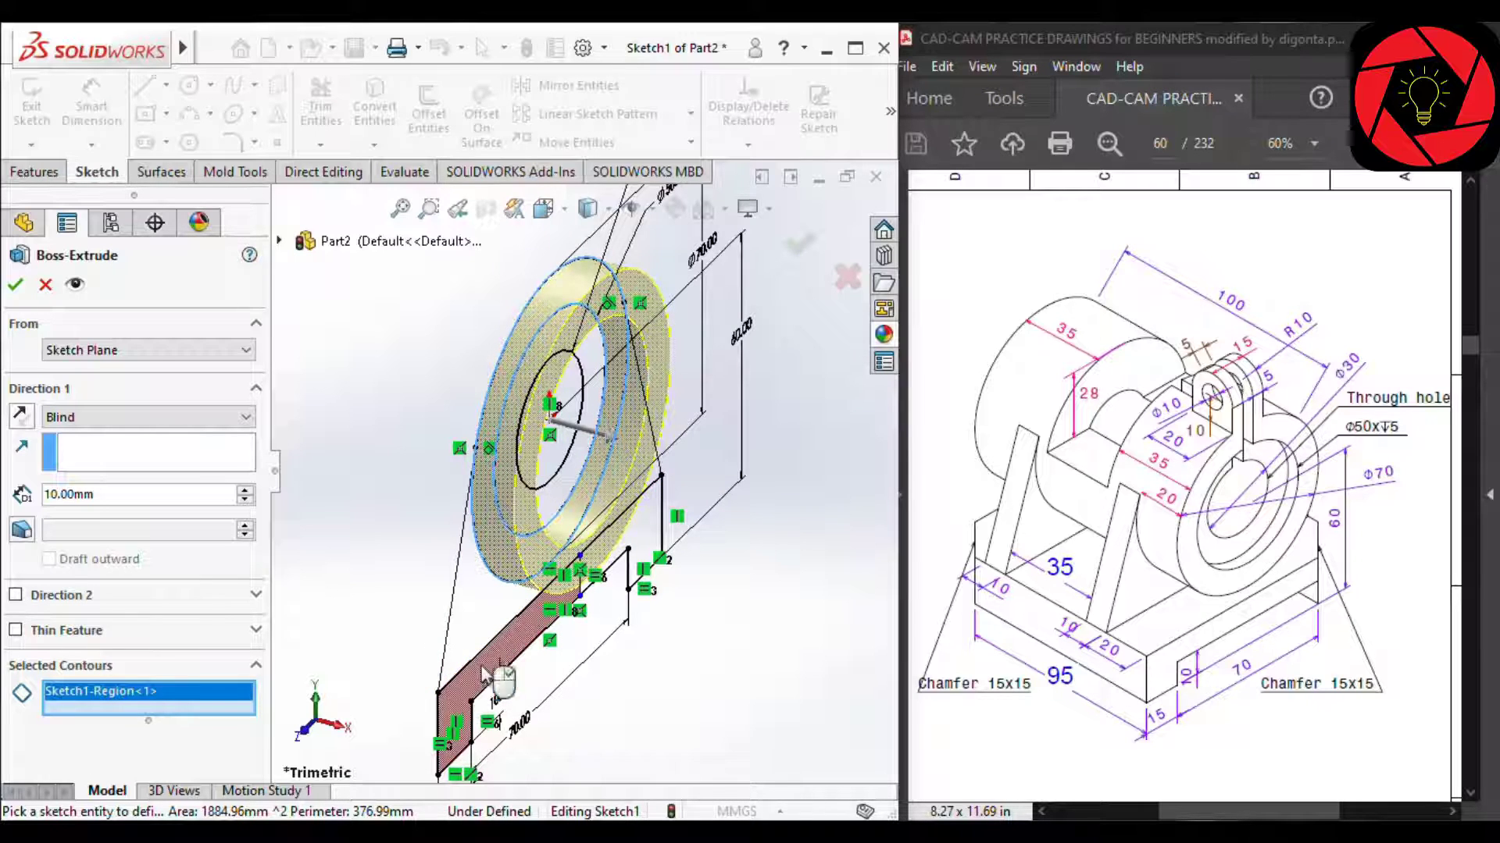
{"action": "left_click", "coordinate": [109, 421]}
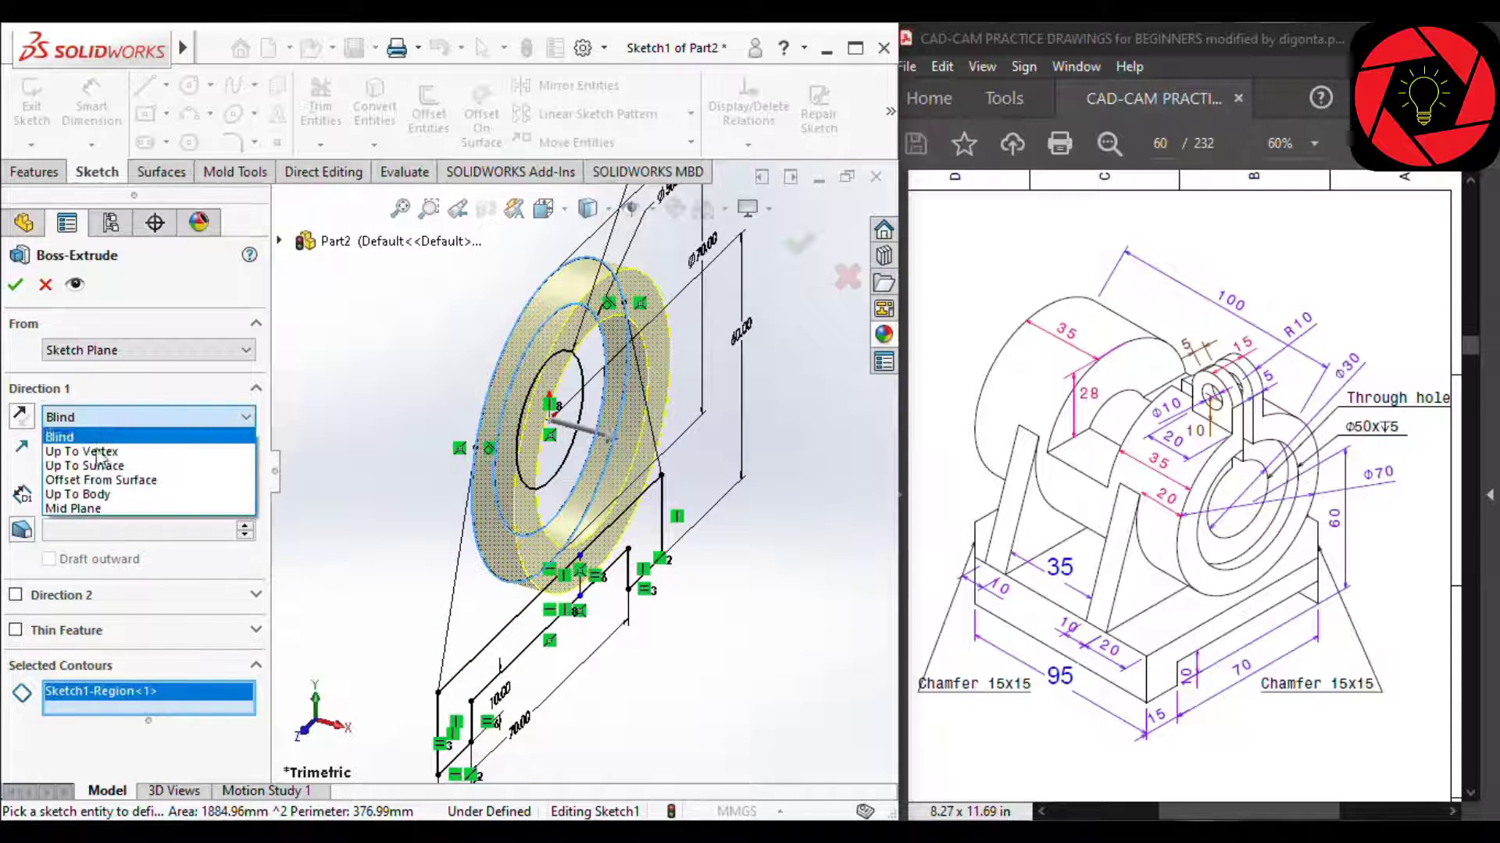
{"action": "left_click", "coordinate": [78, 505]}
{"action": "type", "text": "100"}
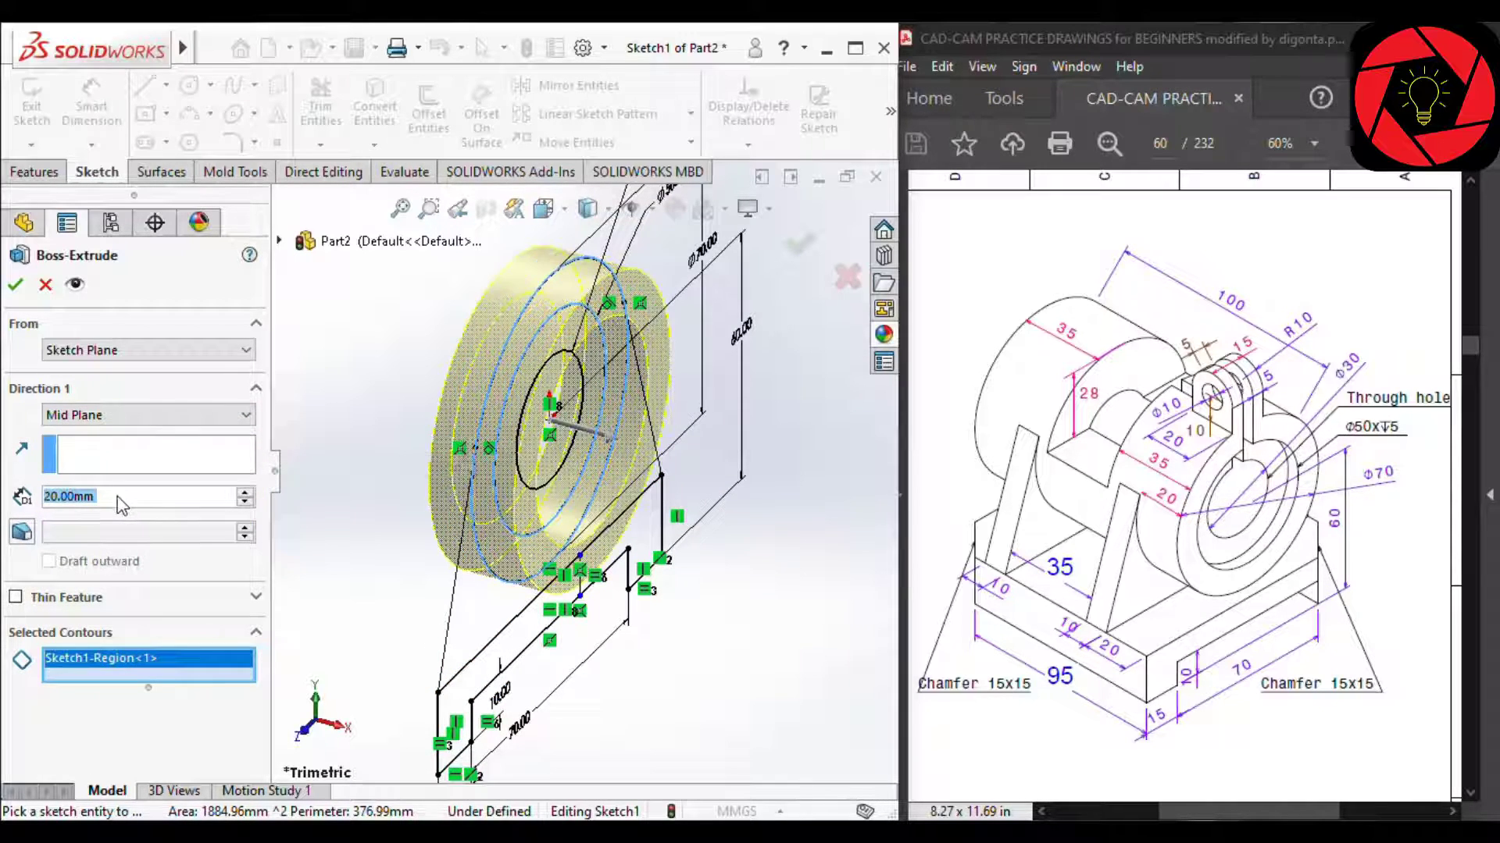
{"action": "key", "text": "Return"}
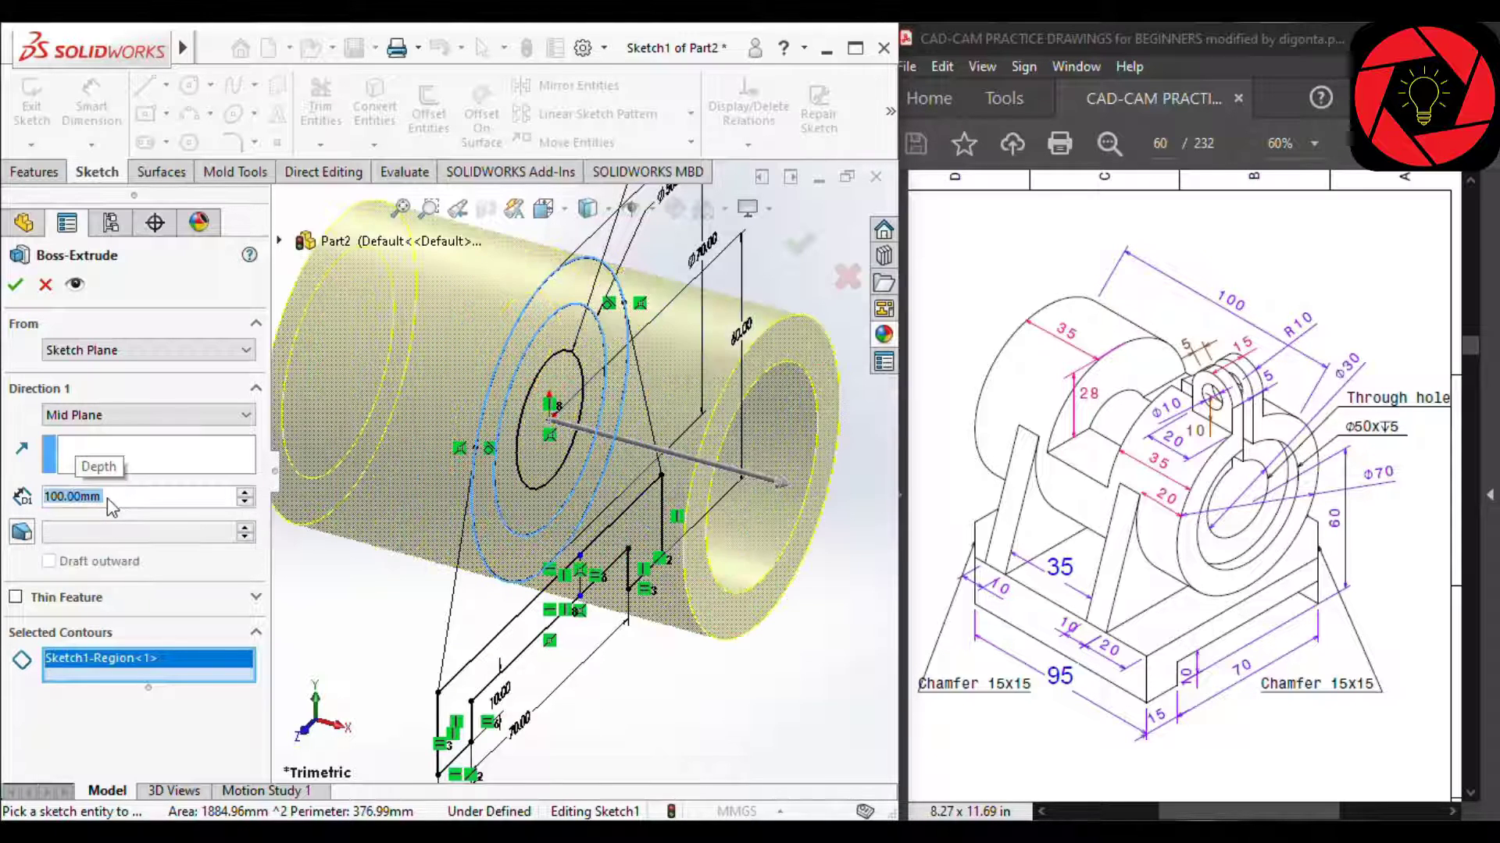
{"action": "key", "text": "Return"}
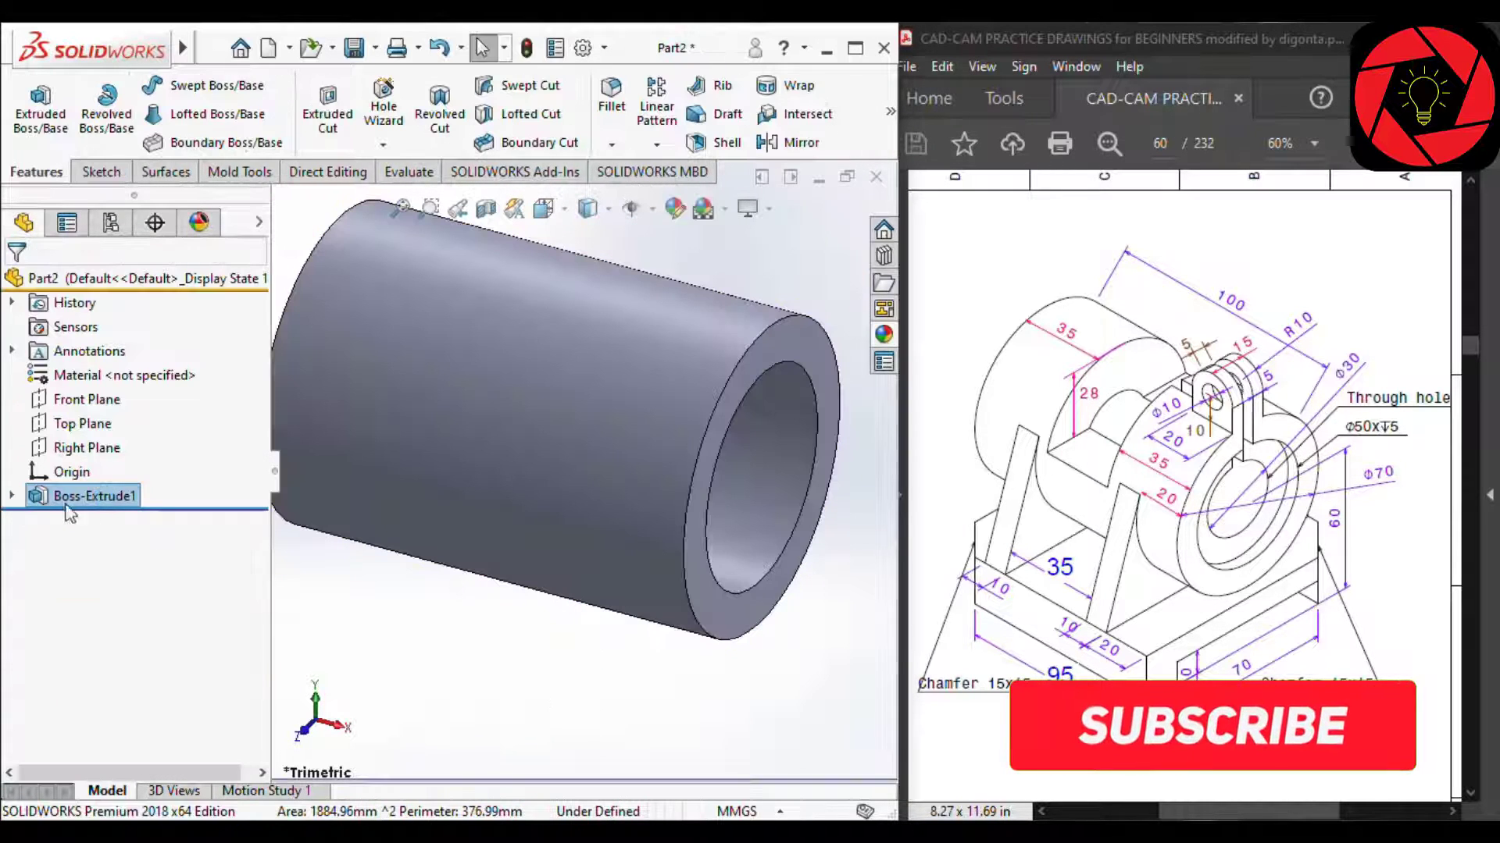
Show the sketch used by the cylinder's extrusion in the model.
{"action": "left_click", "coordinate": [12, 496]}
{"action": "left_click", "coordinate": [106, 521]}
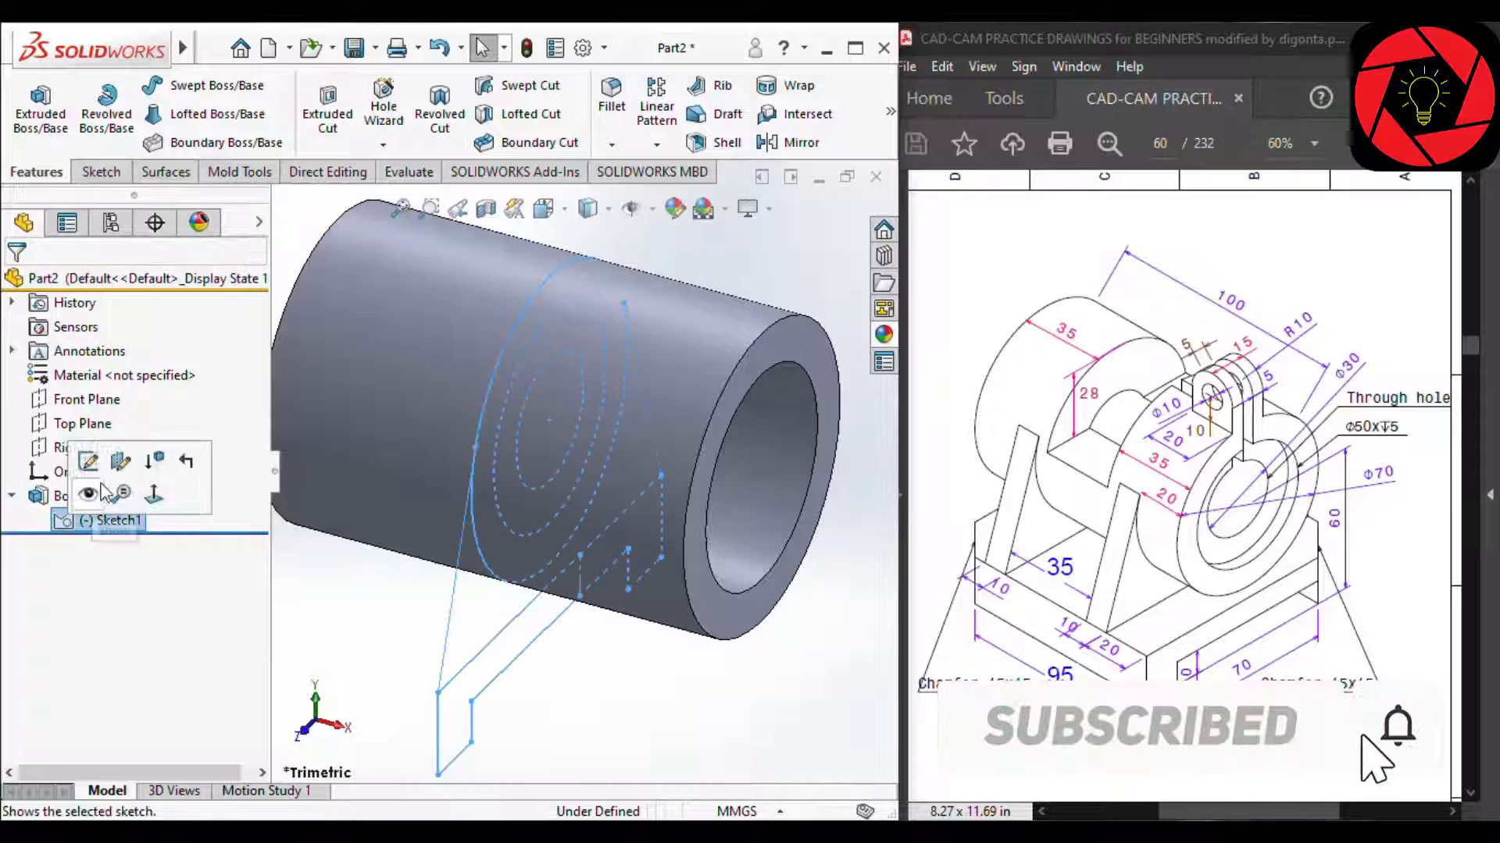
{"action": "left_click", "coordinate": [90, 497]}
Extrude both regions of the sketch's recessed base profile 95 mm with the Mid Plane end condition, merging the result.
{"action": "left_click", "coordinate": [109, 520]}
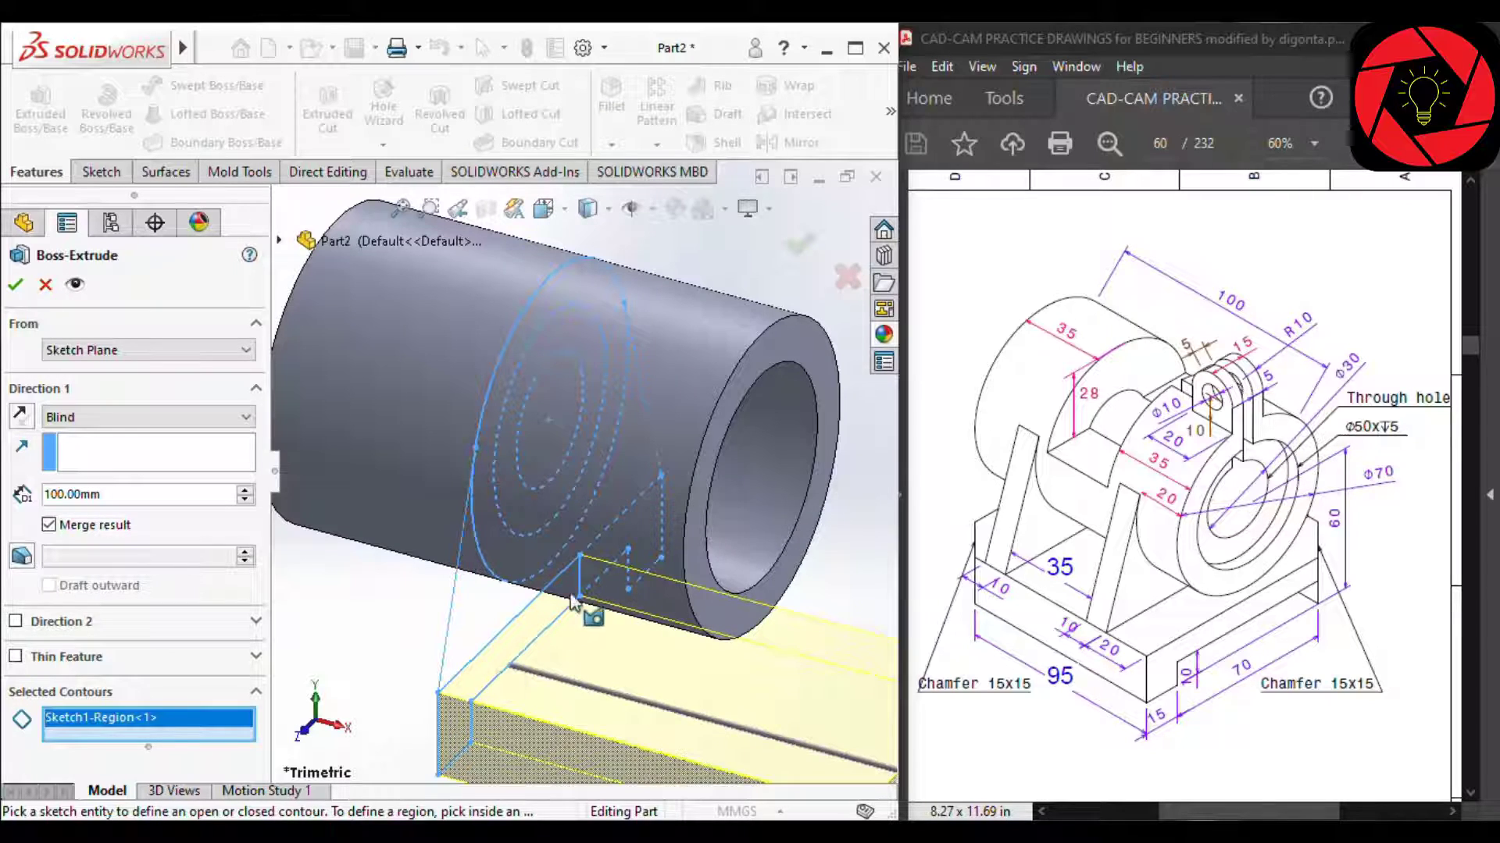
{"action": "scroll", "coordinate": [603, 507], "scroll_direction": "down", "scroll_amount": 5}
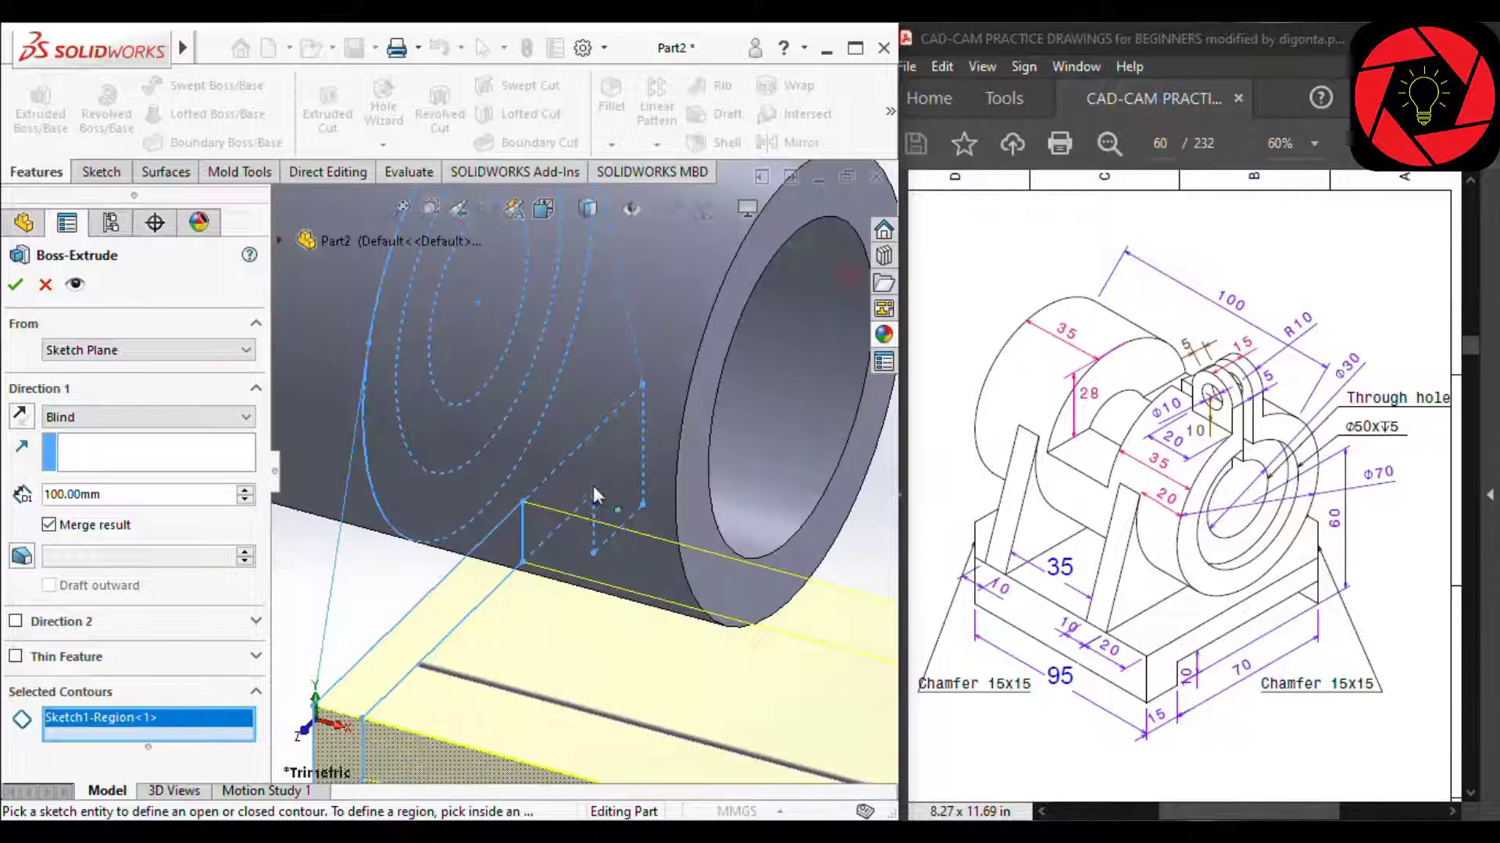
{"action": "middle_click_drag", "start_coordinate": [539, 446], "coordinate": [402, 375]}
{"action": "left_click", "coordinate": [755, 536]}
{"action": "mouse_move", "coordinate": [696, 526]}
{"action": "middle_mouse_down"}
{"action": "mouse_move", "coordinate": [690, 476]}
{"action": "mouse_move", "coordinate": [639, 447]}
{"action": "mouse_move", "coordinate": [650, 471]}
{"action": "middle_mouse_up"}
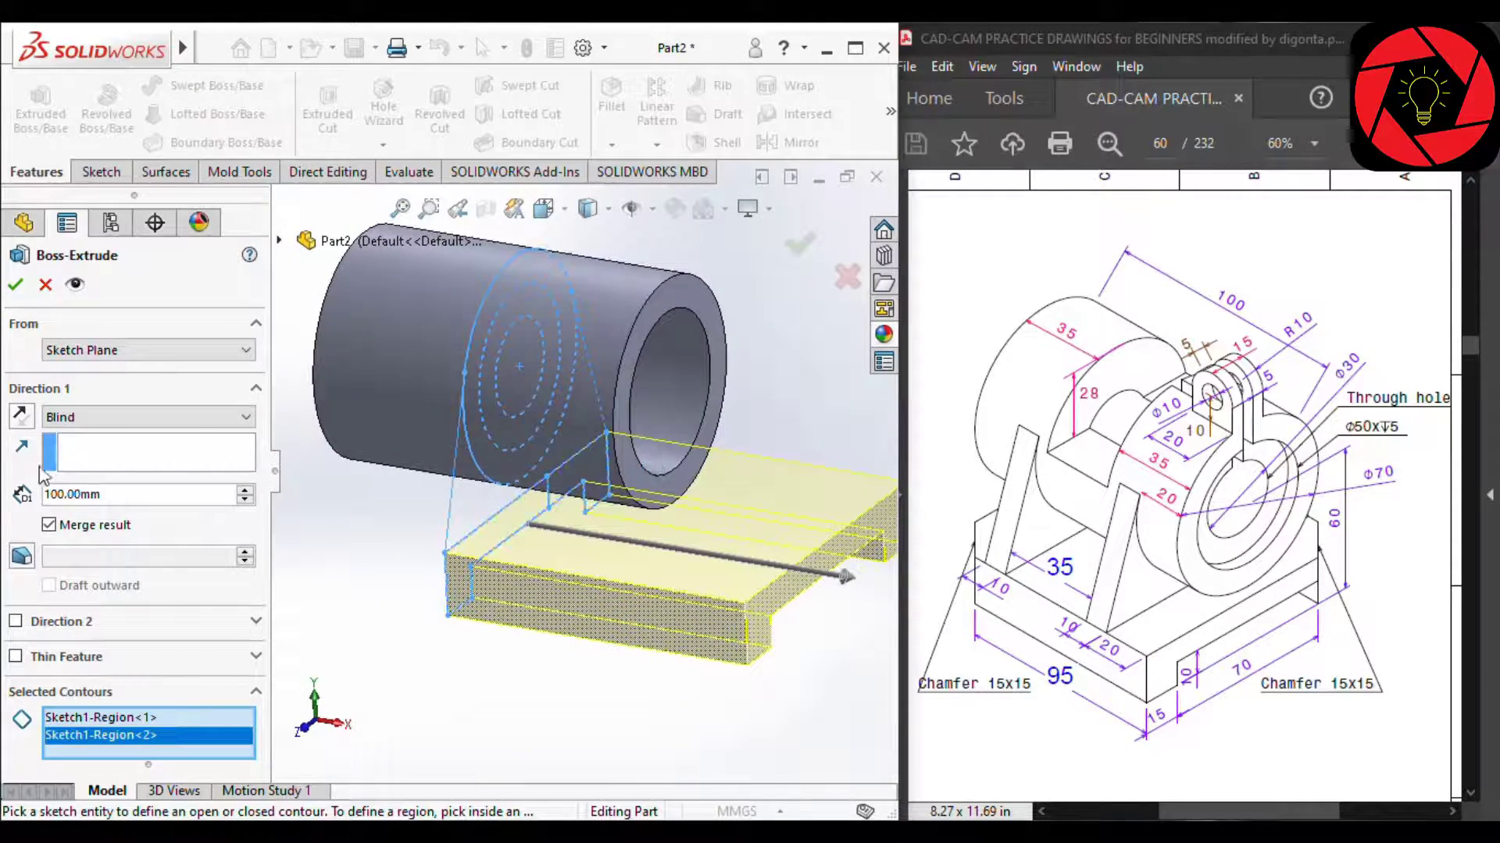
{"action": "scroll", "coordinate": [109, 422], "scroll_direction": "down", "scroll_amount": 5}
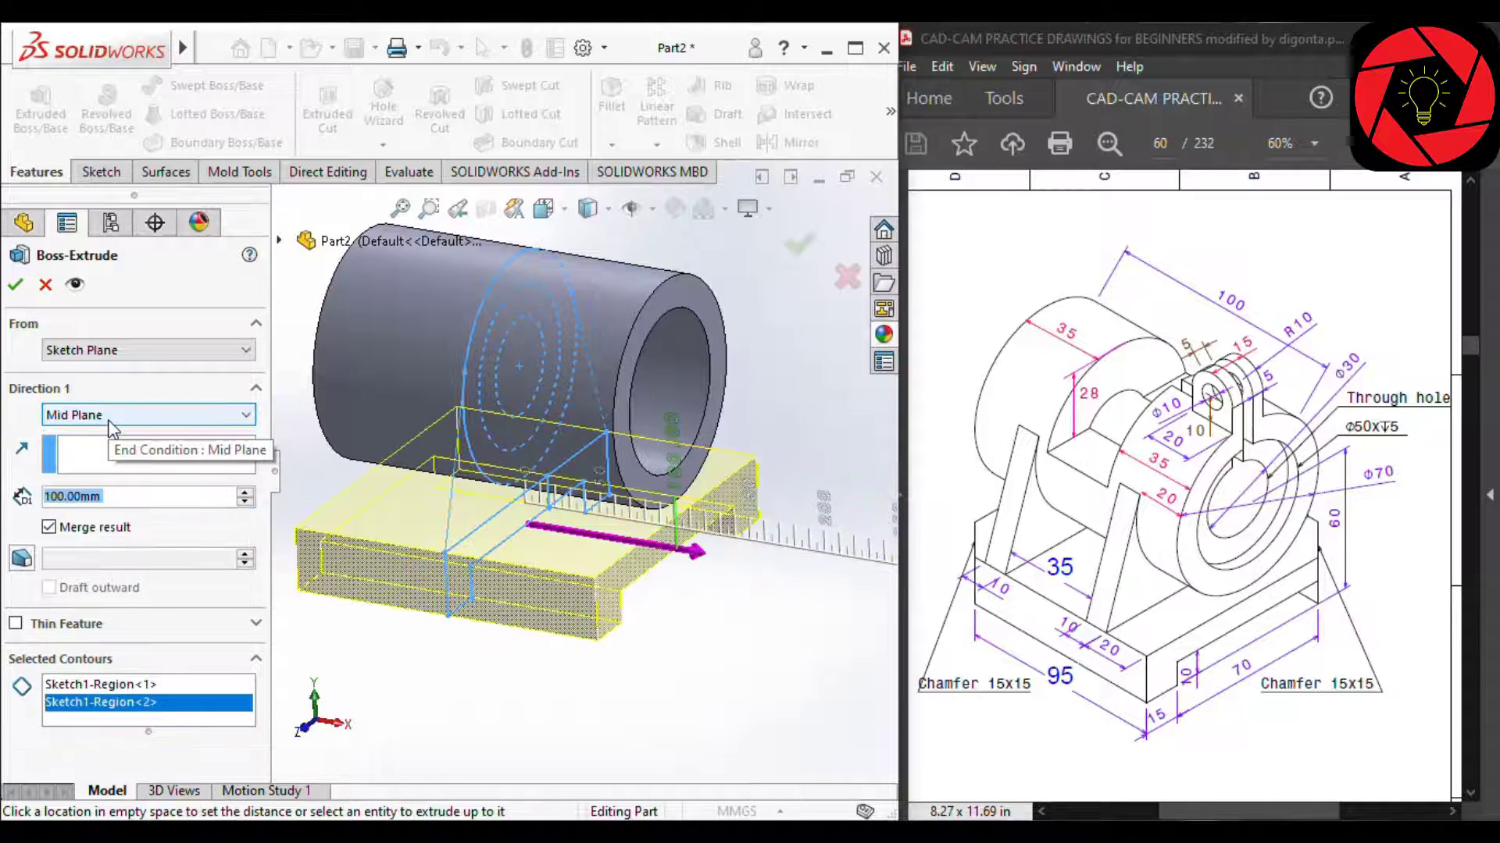
{"action": "scroll", "coordinate": [107, 503], "scroll_direction": "down", "scroll_amount": 1}
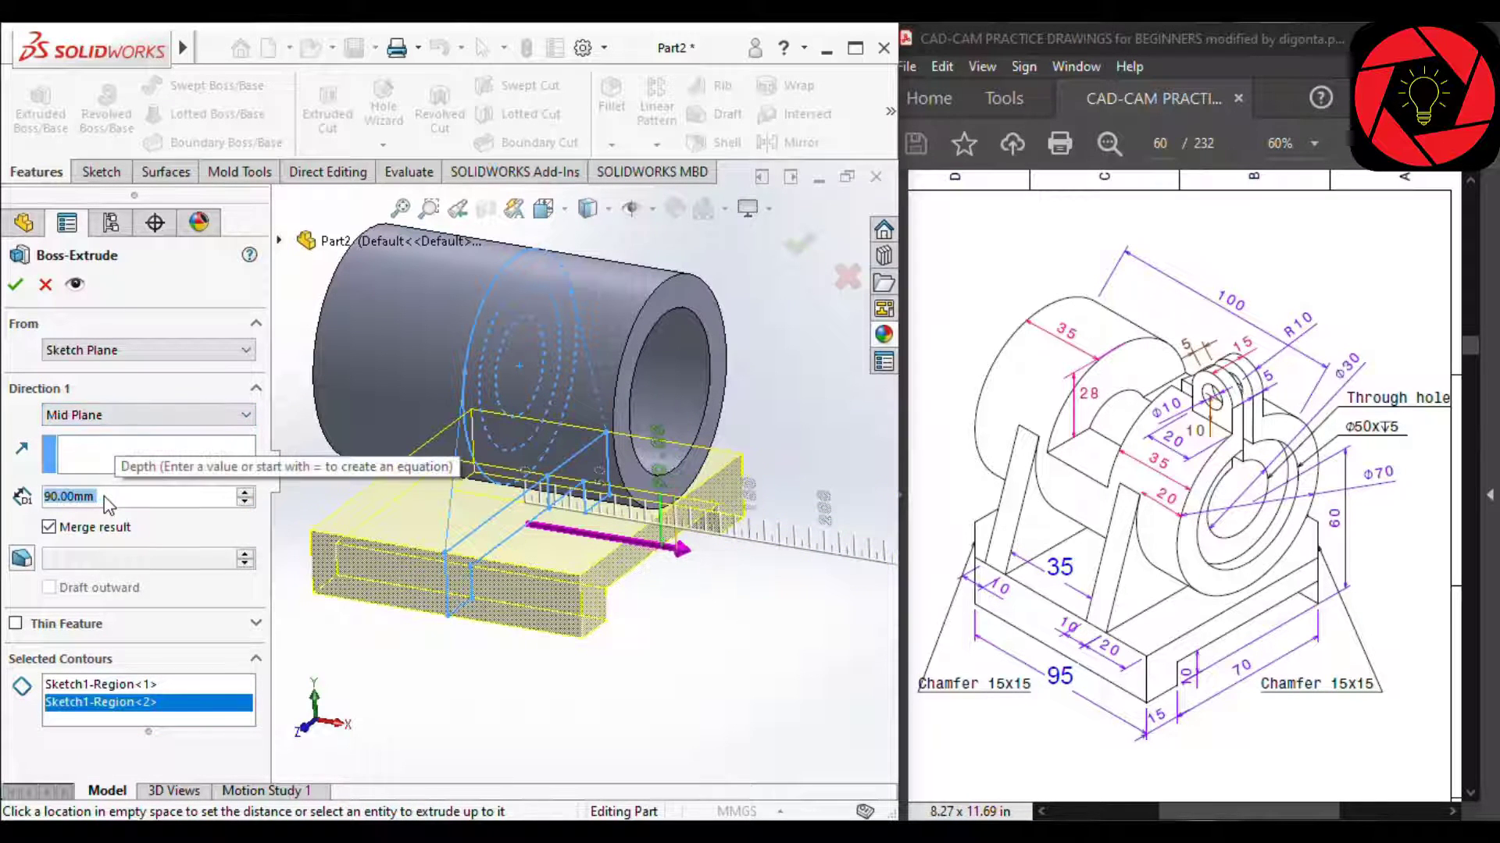
{"action": "scroll", "coordinate": [107, 503], "scroll_direction": "up", "scroll_amount": 1}
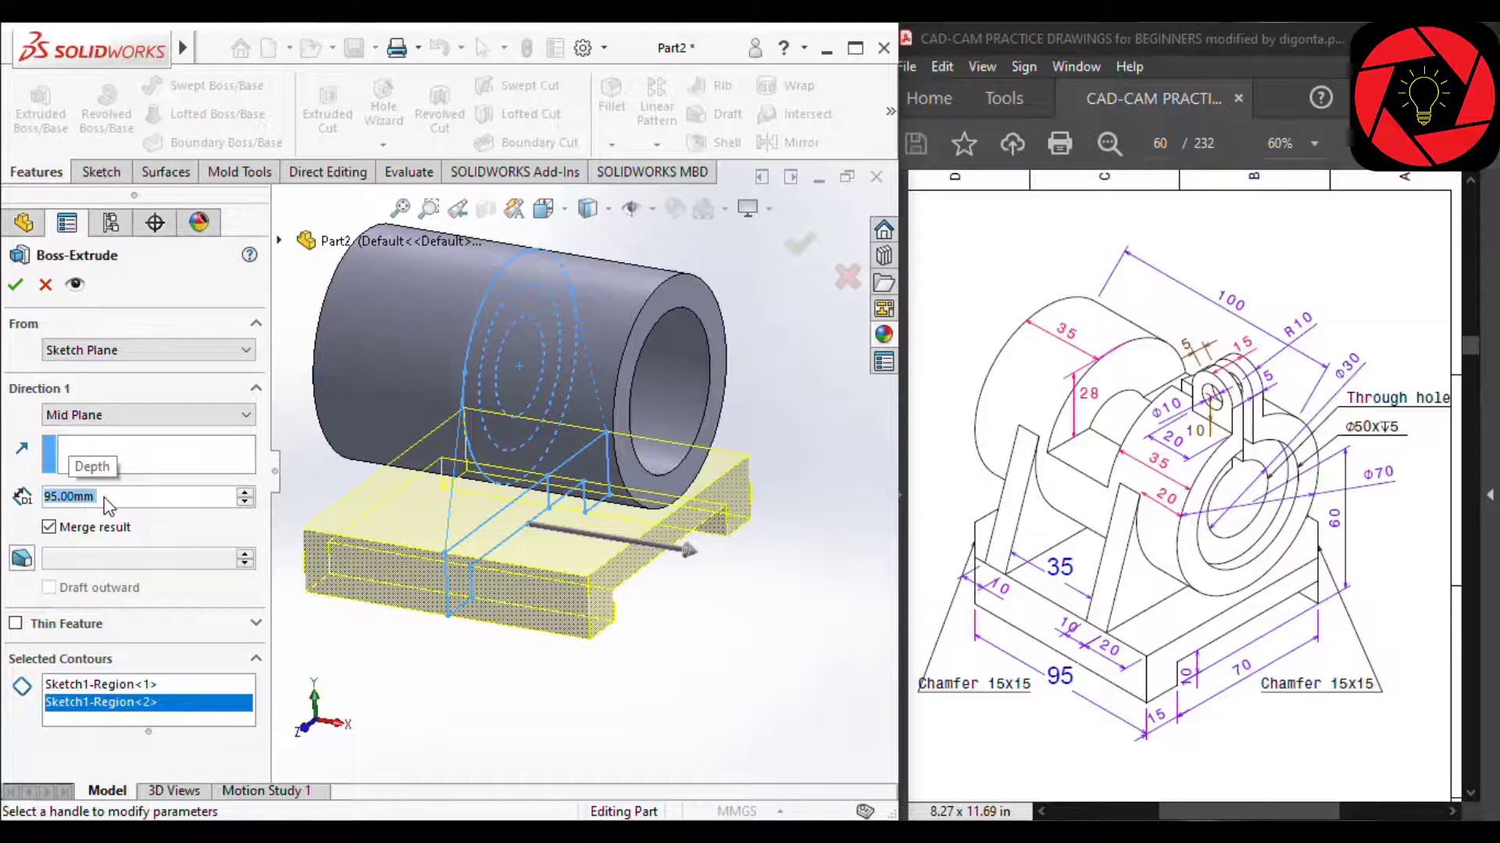
{"action": "key", "text": "Return"}
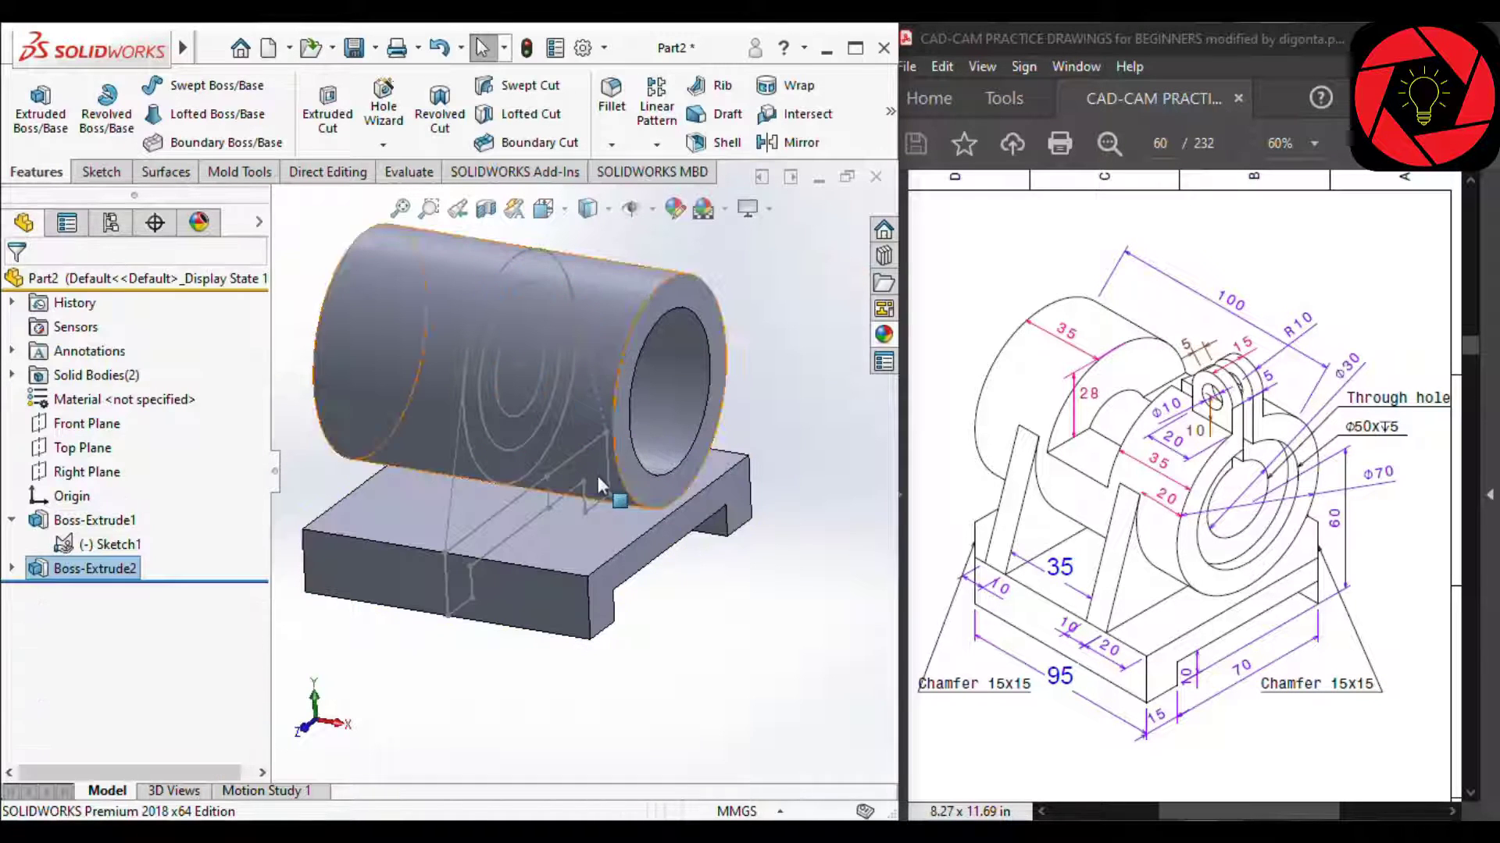
{"action": "scroll", "coordinate": [590, 469], "scroll_direction": "down", "scroll_amount": 2}
{"action": "scroll", "coordinate": [590, 469], "scroll_direction": "up", "scroll_amount": 2}
{"action": "scroll", "coordinate": [491, 358], "scroll_direction": "down", "scroll_amount": 1}
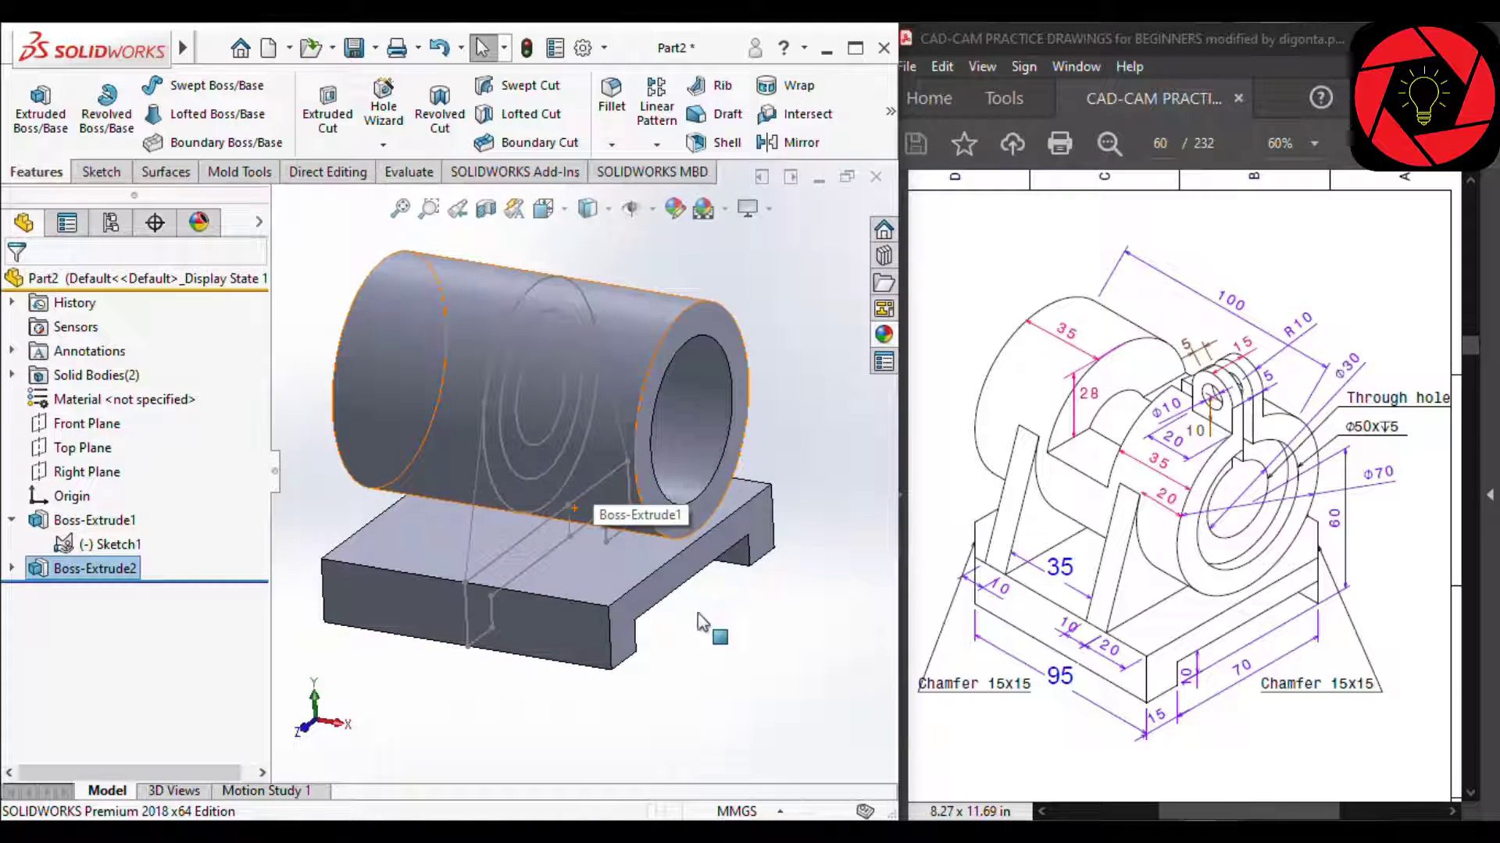
Start a new sketch on the recessed base's end face and view it normal to that face.
{"action": "left_click", "coordinate": [632, 610]}
{"action": "left_click", "coordinate": [729, 547]}
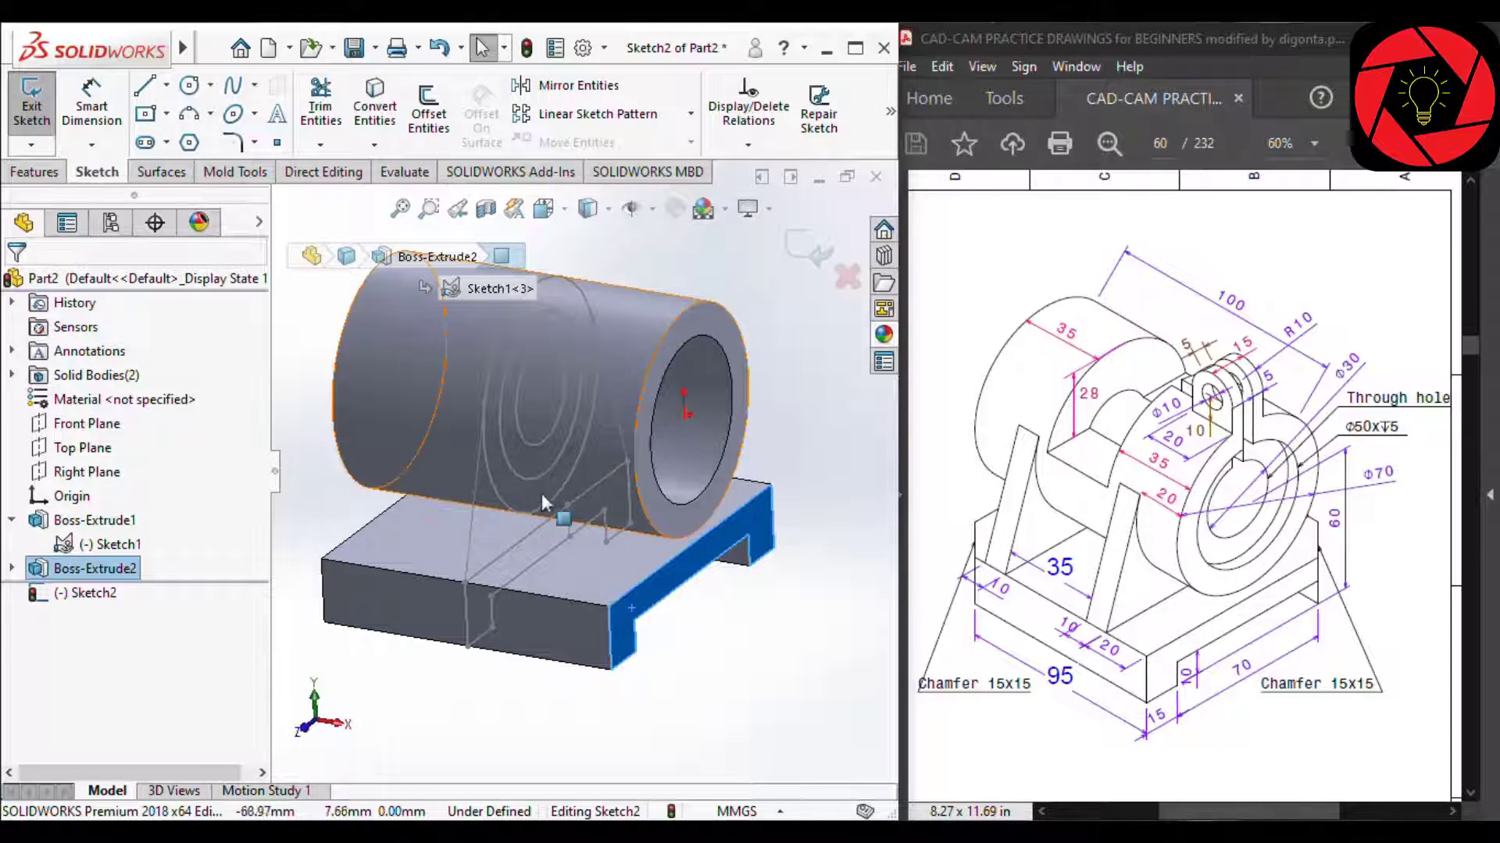
{"action": "left_click", "coordinate": [471, 522]}
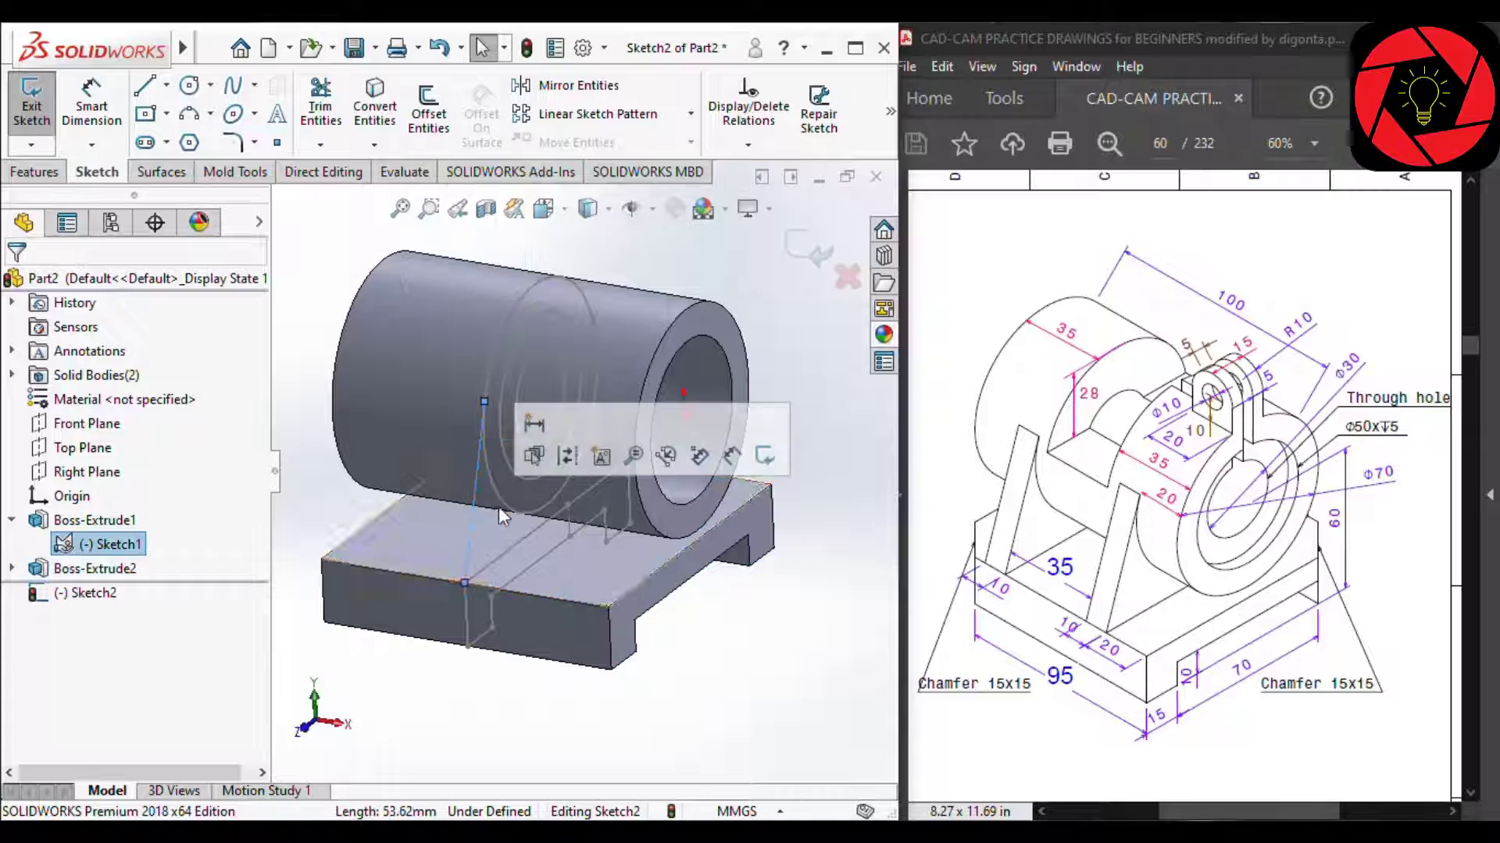
{"action": "key", "text": "Escape"}
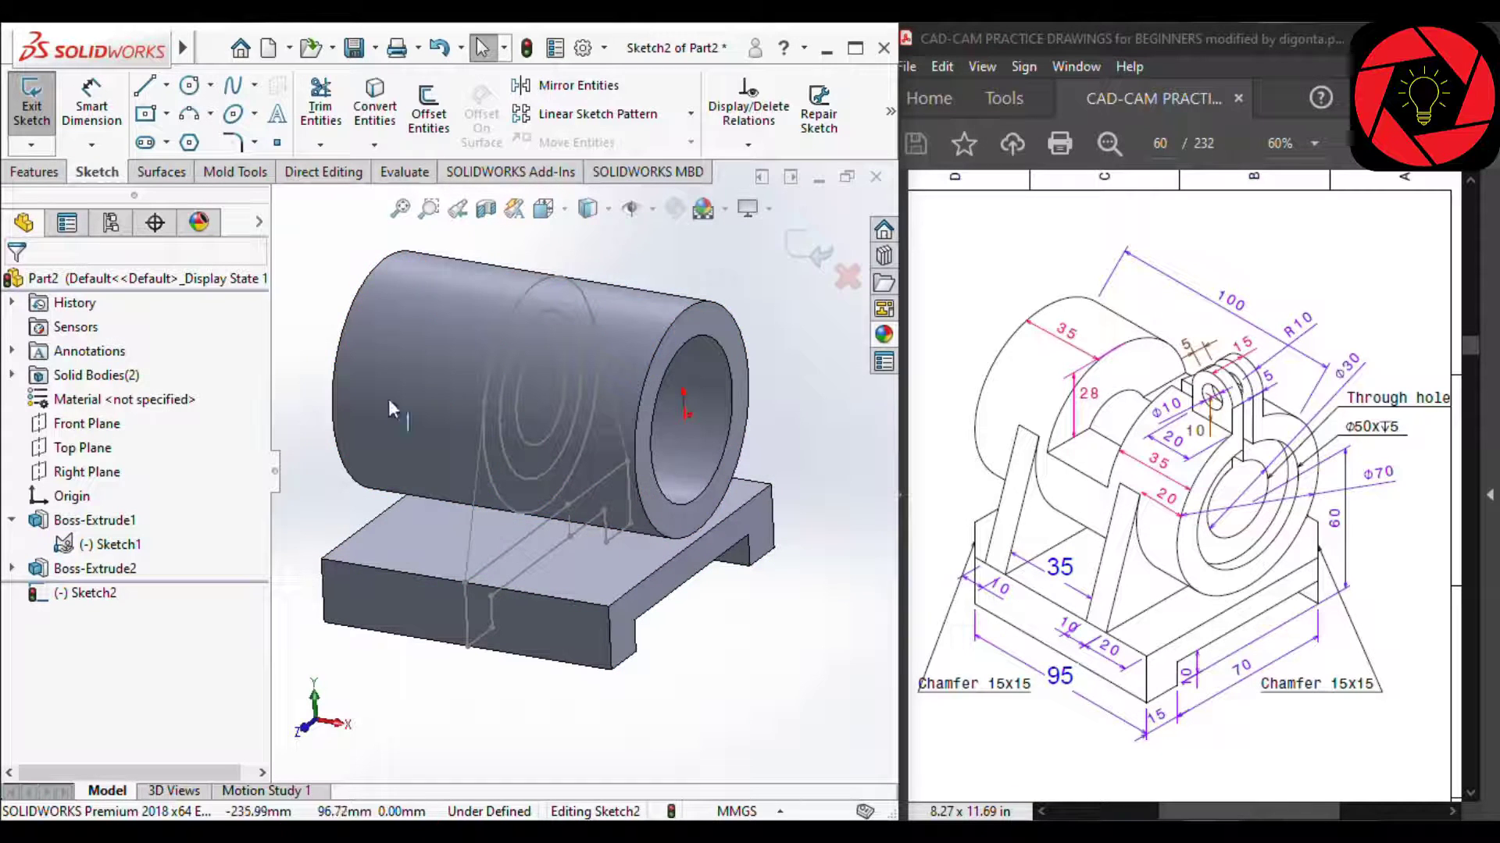
{"action": "left_click", "coordinate": [604, 219]}
{"action": "left_click", "coordinate": [676, 342]}
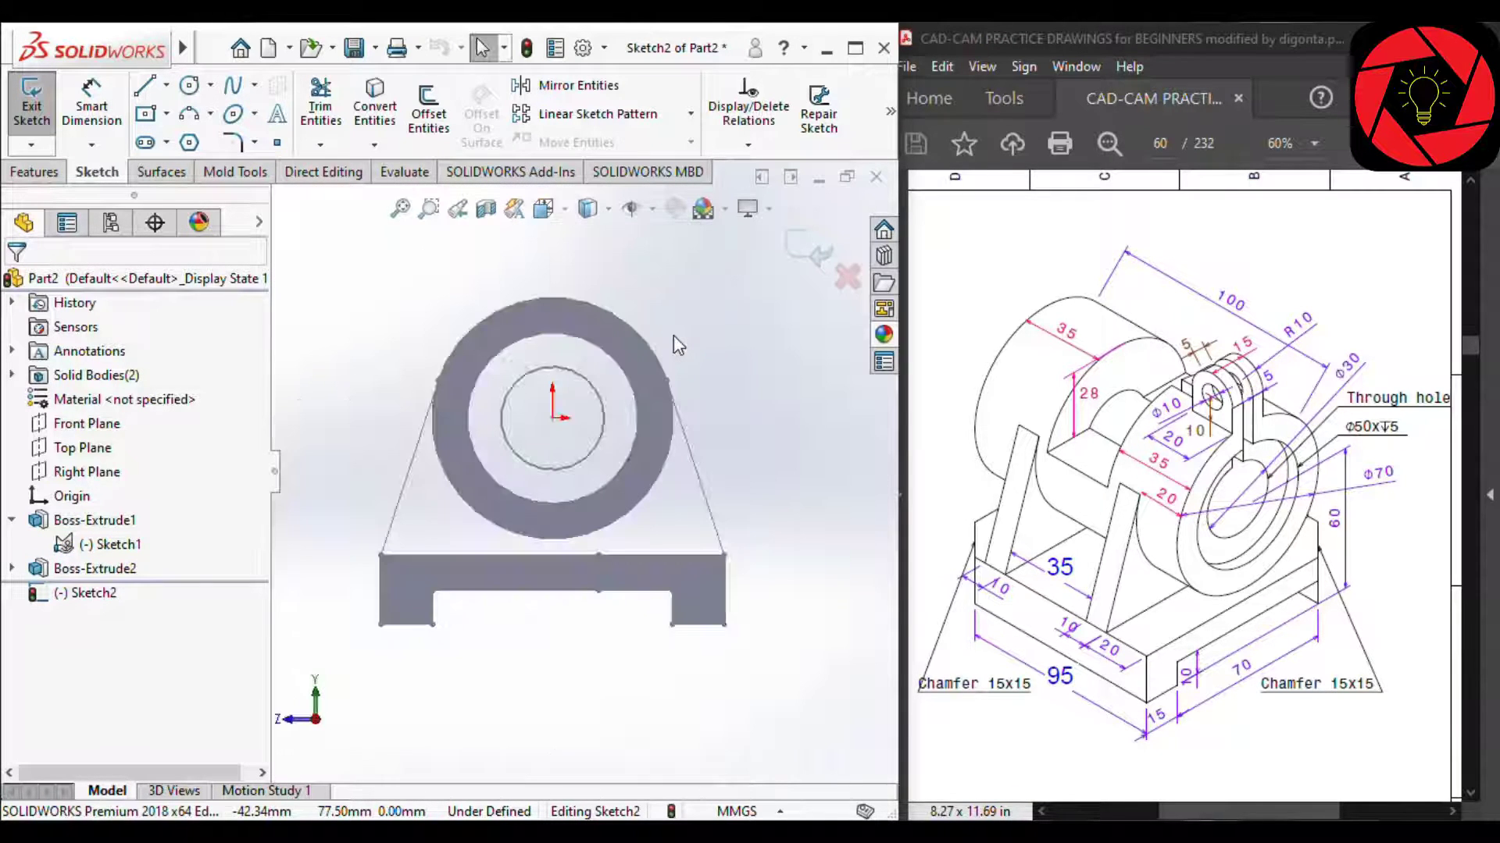
Convert the two tangent lines, the 70 mm circle and the base's upper edge into entities of the new sketch.
{"action": "left_click", "coordinate": [367, 110]}
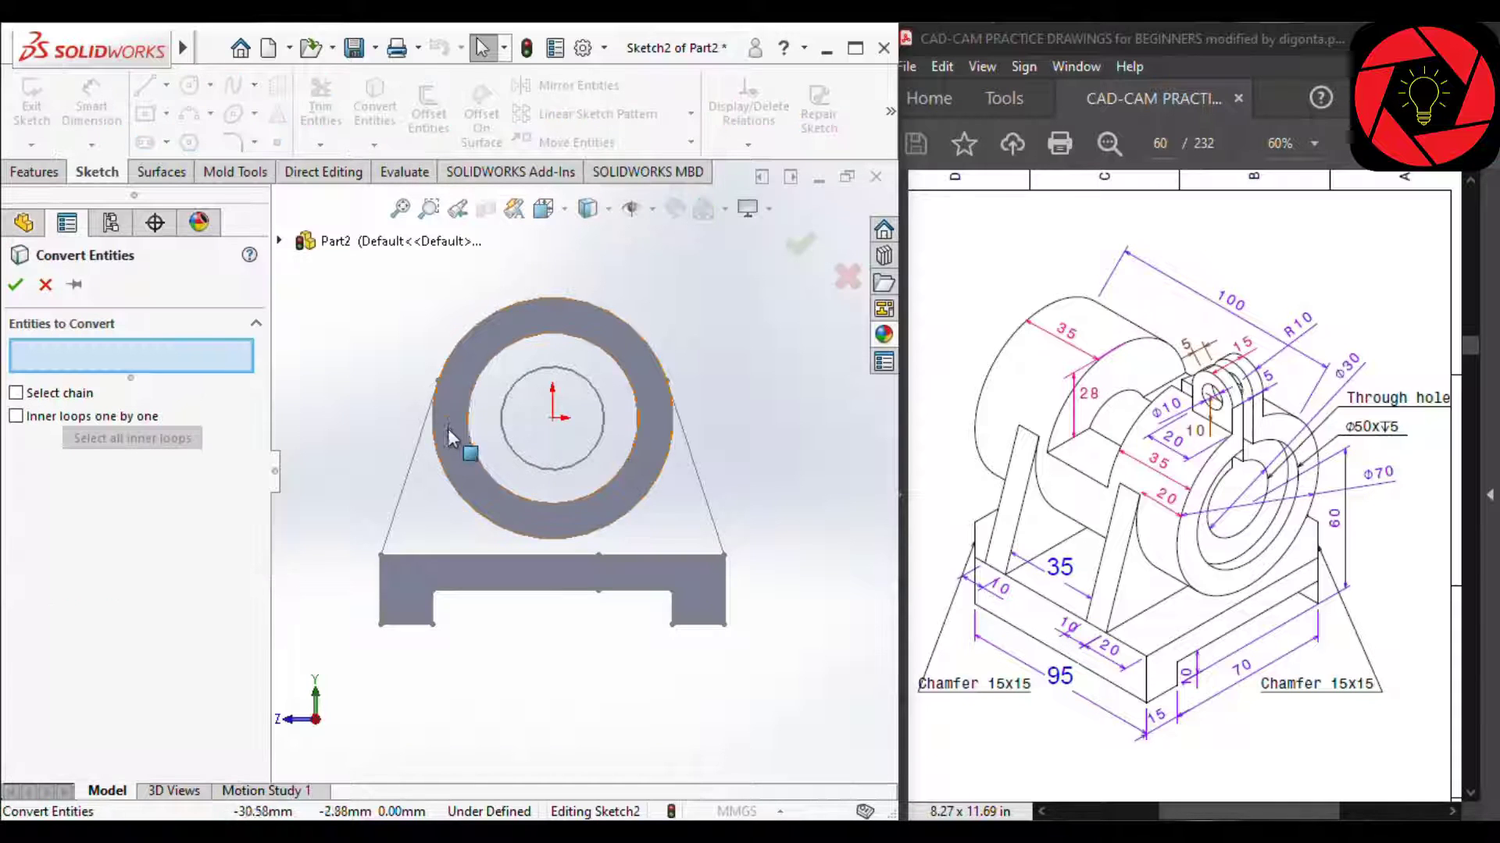
{"action": "left_click", "coordinate": [428, 428]}
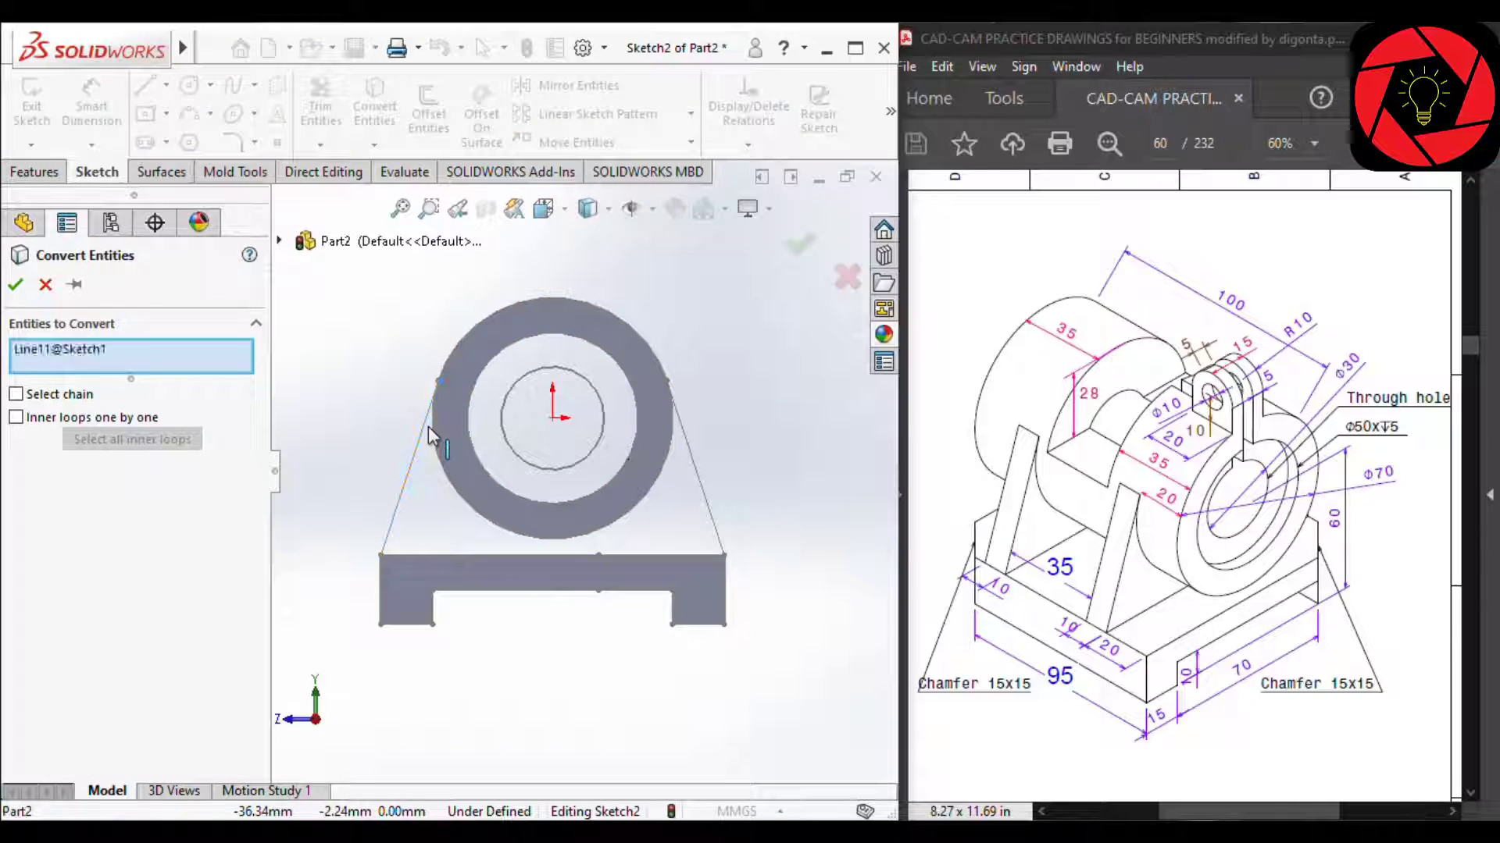
{"action": "left_click", "coordinate": [449, 476]}
{"action": "left_click", "coordinate": [699, 461]}
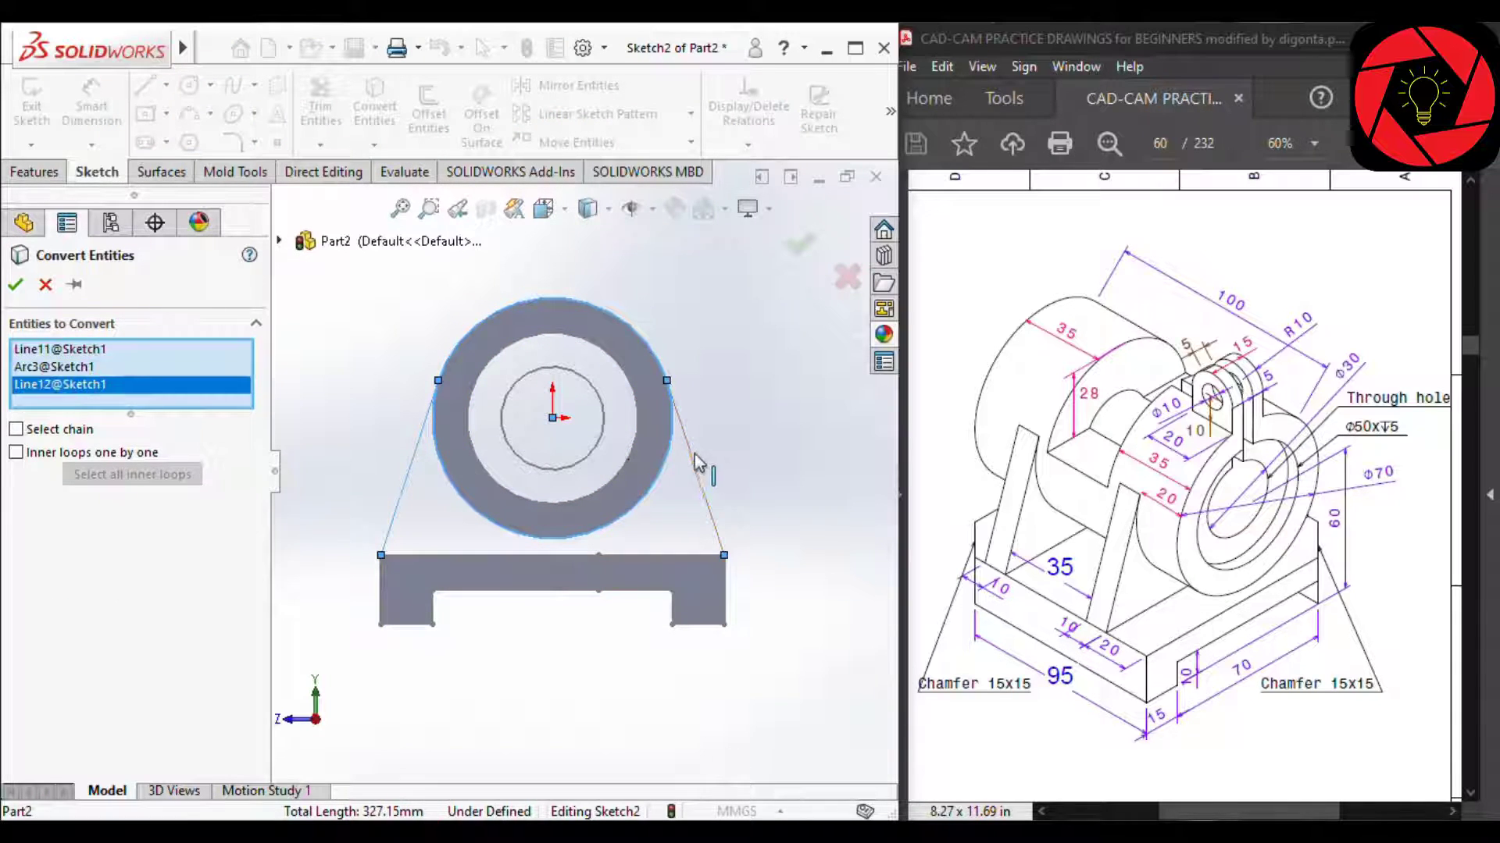
{"action": "left_click", "coordinate": [665, 555]}
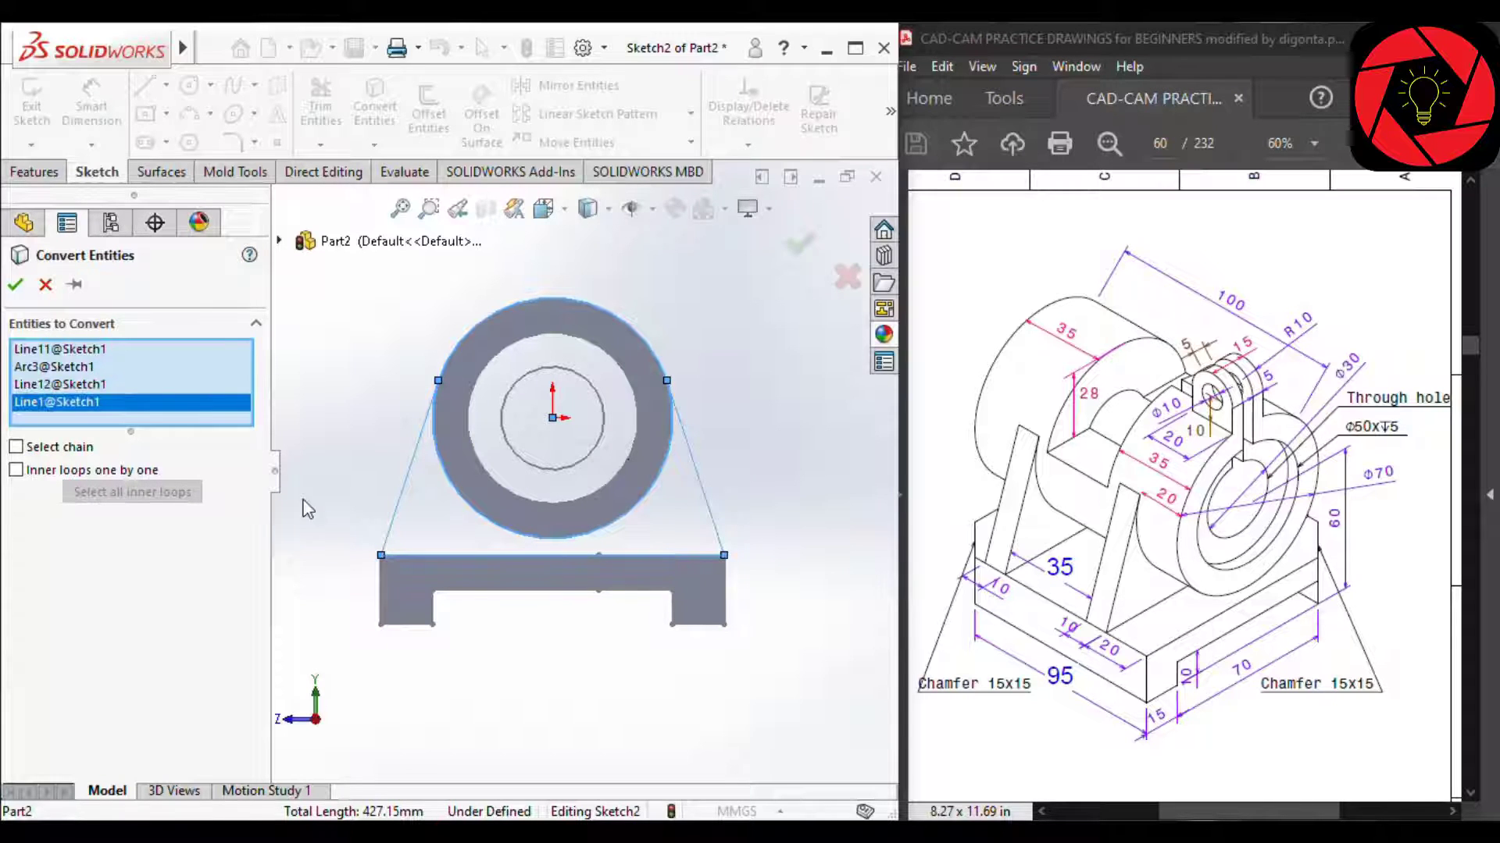
{"action": "left_click", "coordinate": [15, 285]}
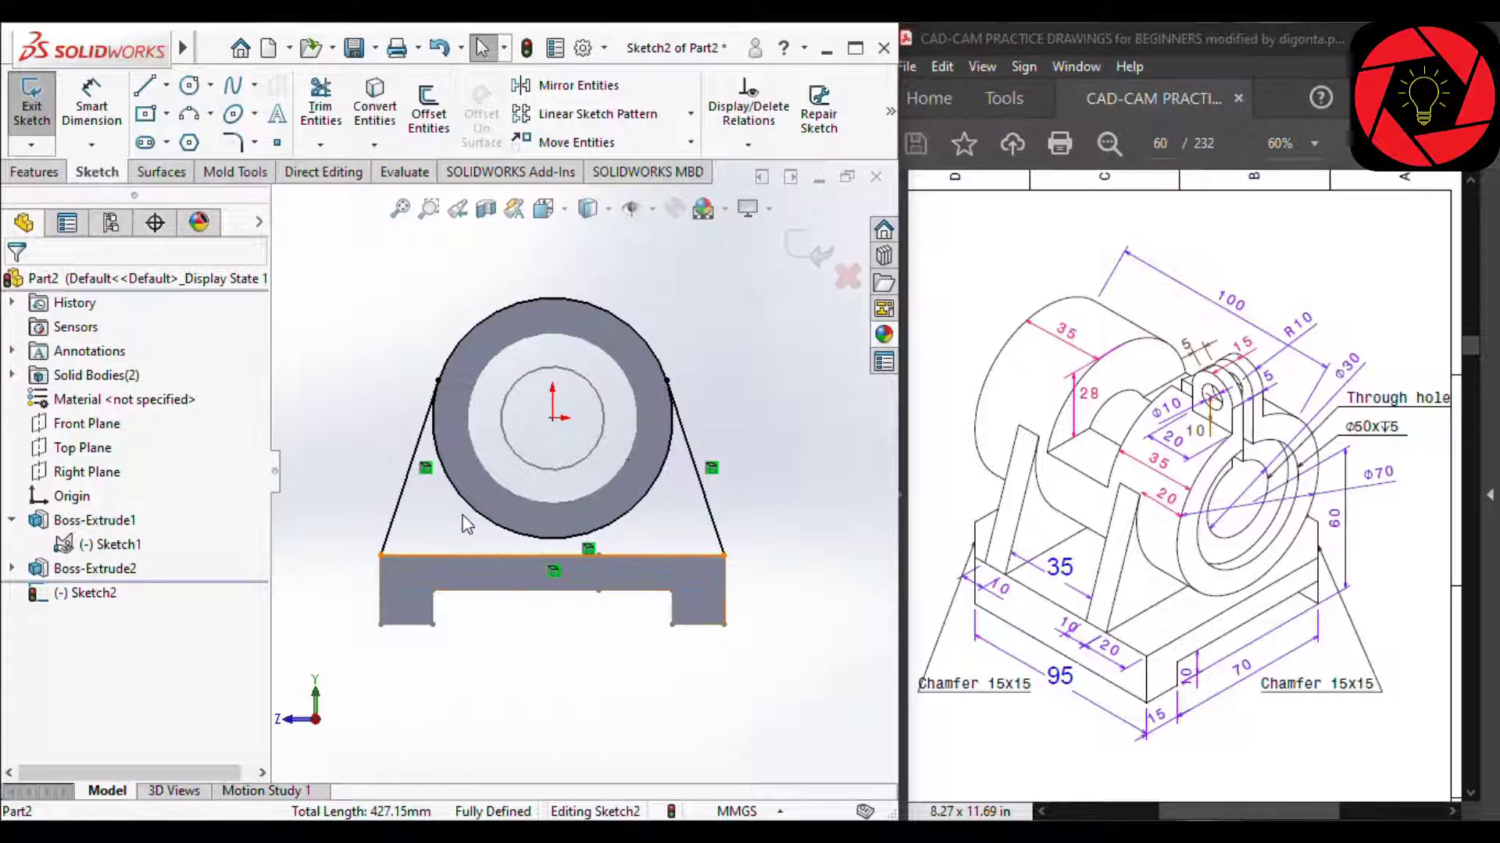
Trim away the converted circle's upper arc between the two tangent points, leaving a closed support profile.
{"action": "mouse_move", "coordinate": [467, 524]}
{"action": "middle_mouse_down"}
{"action": "mouse_move", "coordinate": [536, 544]}
{"action": "mouse_move", "coordinate": [380, 553]}
{"action": "mouse_move", "coordinate": [468, 542]}
{"action": "middle_mouse_up"}
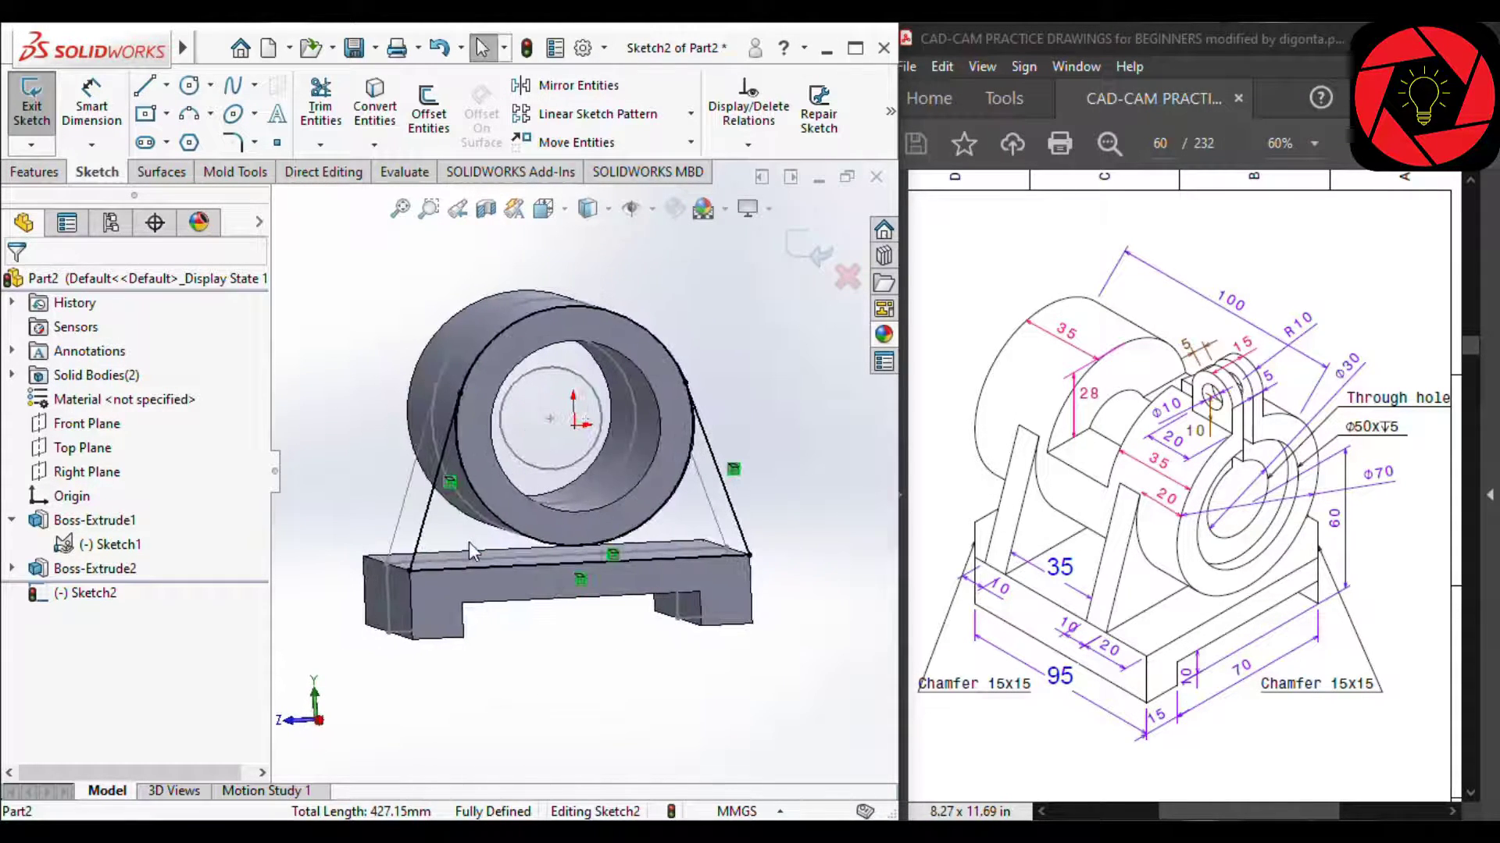
{"action": "left_click", "coordinate": [514, 210]}
{"action": "left_click", "coordinate": [672, 334]}
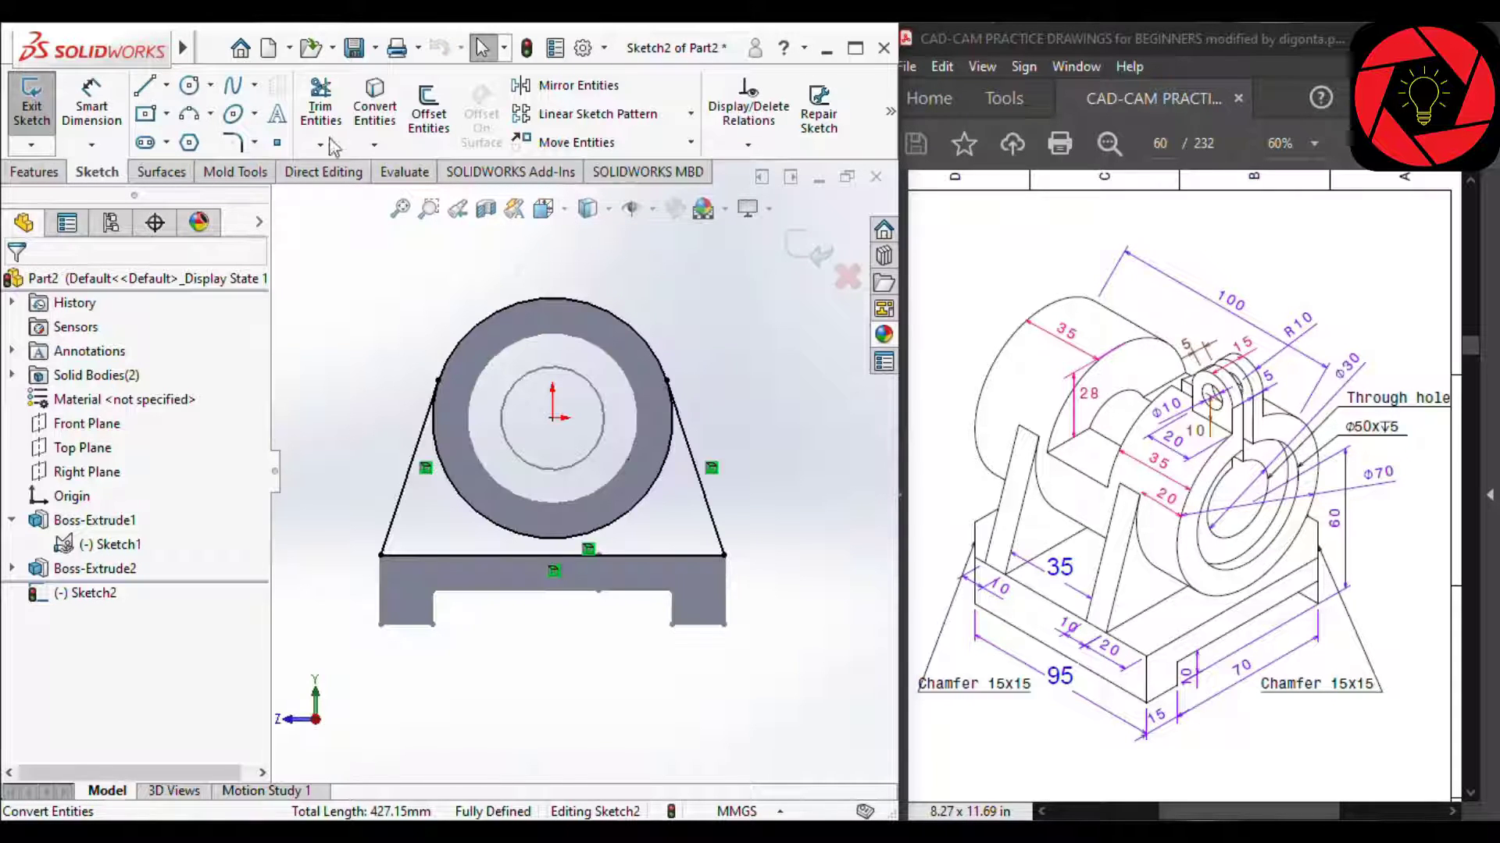
{"action": "left_click", "coordinate": [321, 109]}
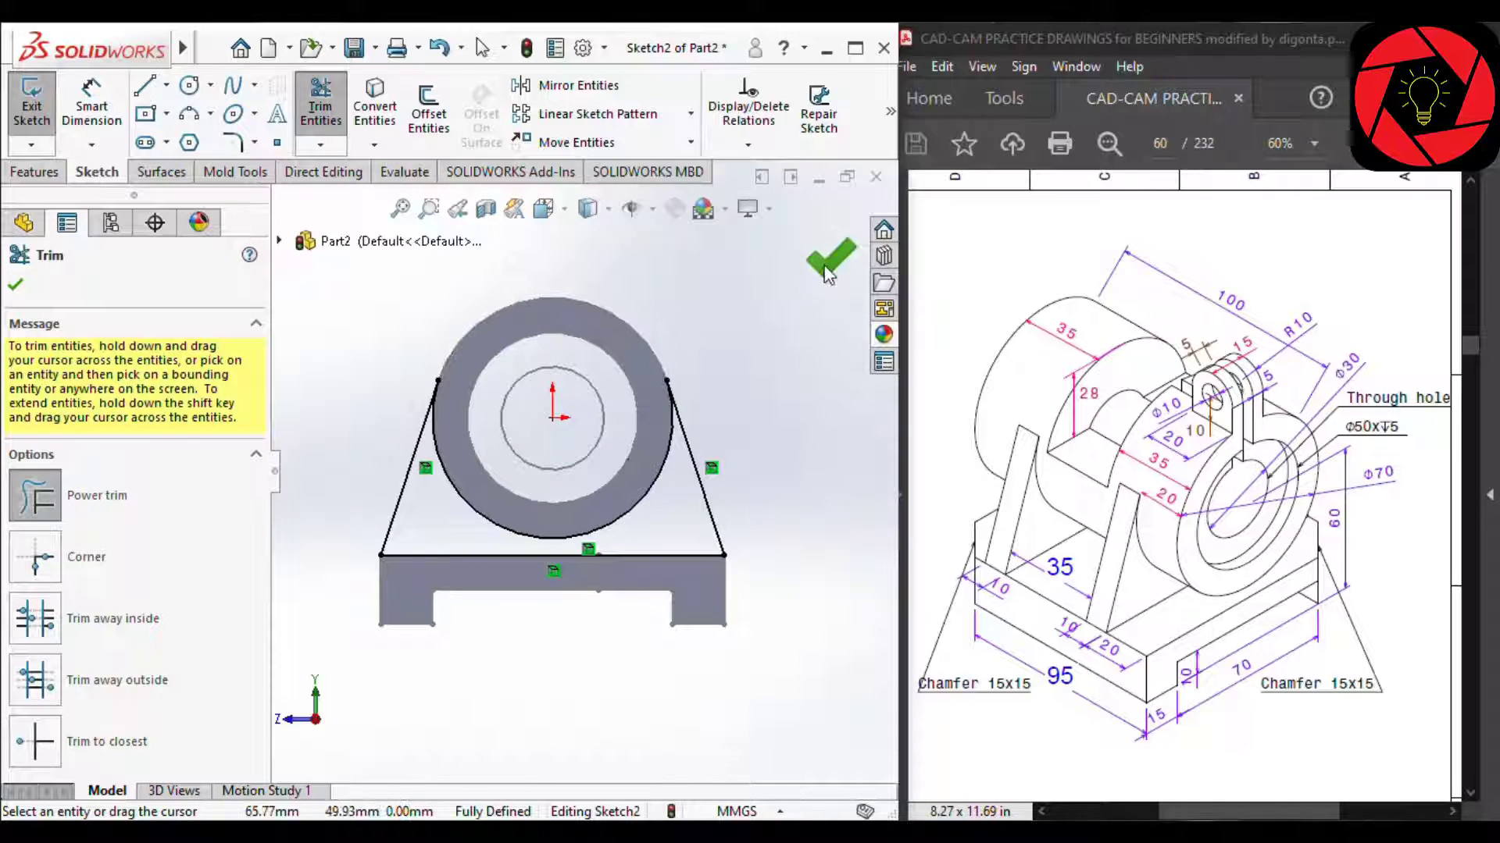
{"action": "left_click", "coordinate": [829, 262]}
Set up a Blind boss extrusion of the support profile with a depth of 10 mm.
{"action": "left_click", "coordinate": [39, 178]}
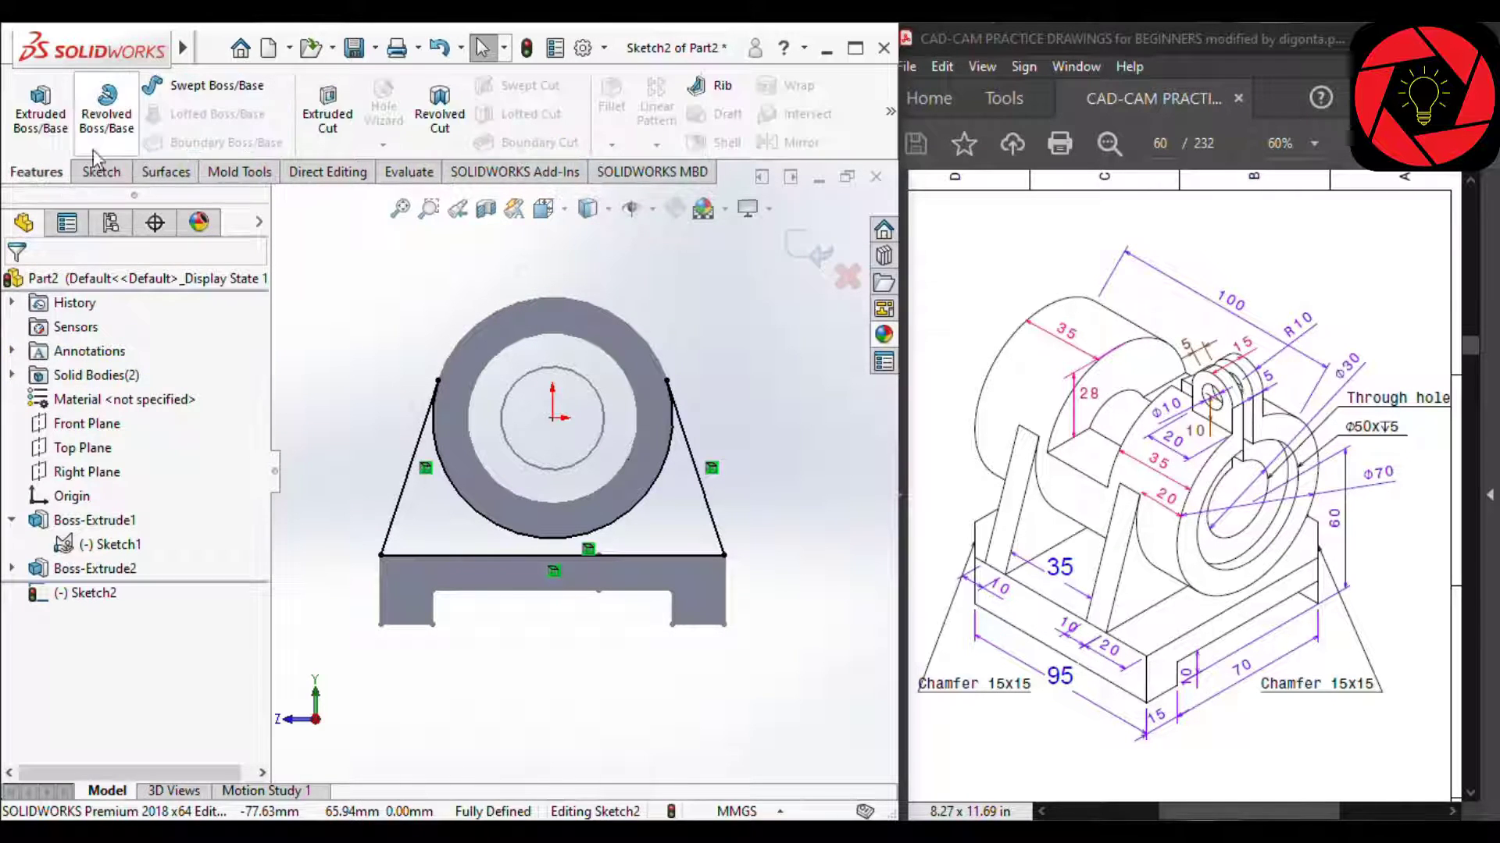
{"action": "left_click", "coordinate": [45, 136]}
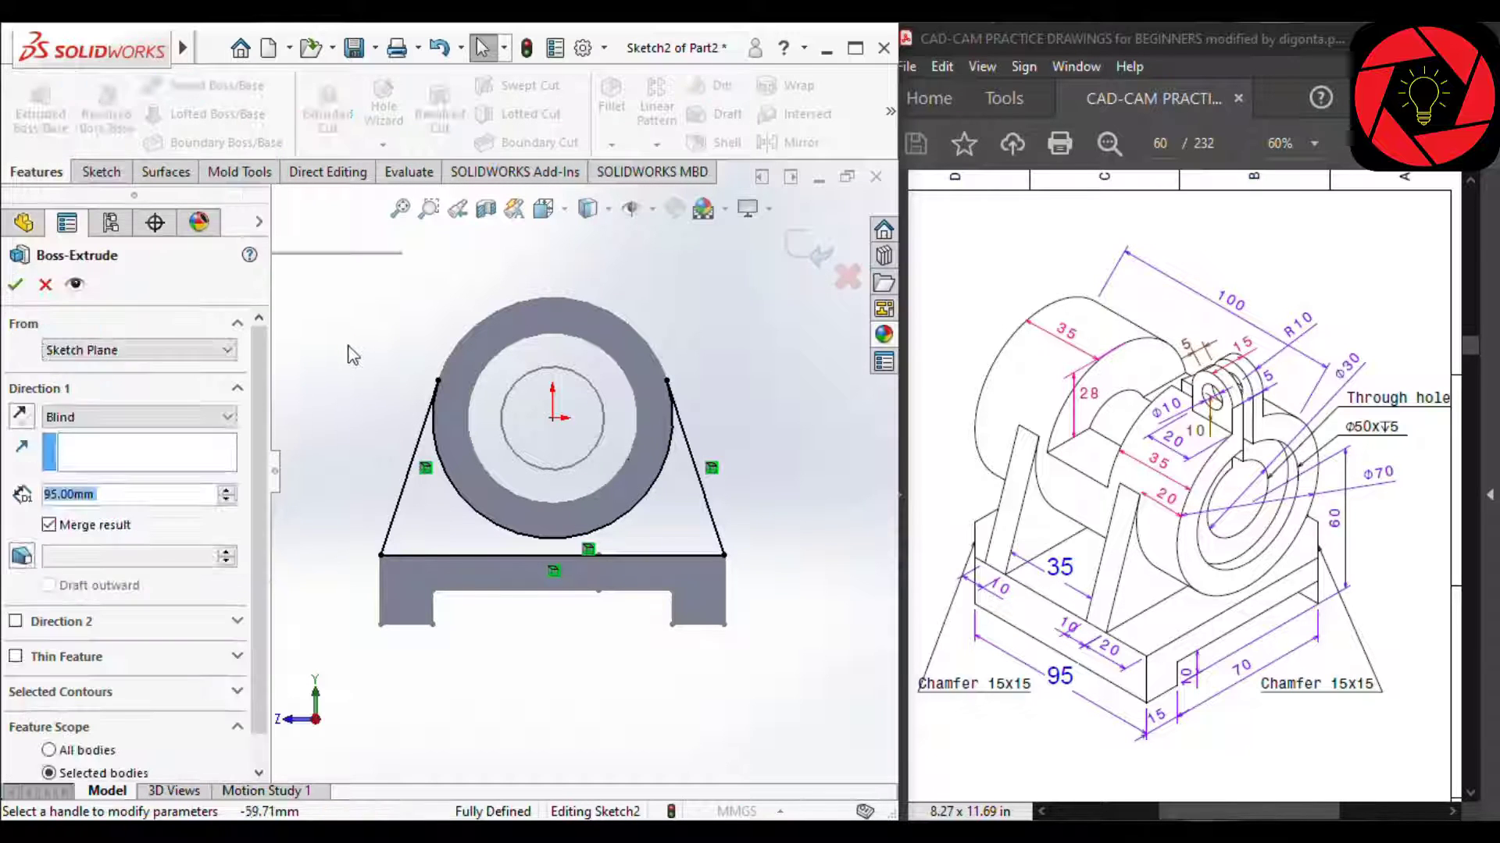
{"action": "middle_click_drag", "start_coordinate": [368, 338], "coordinate": [289, 380]}
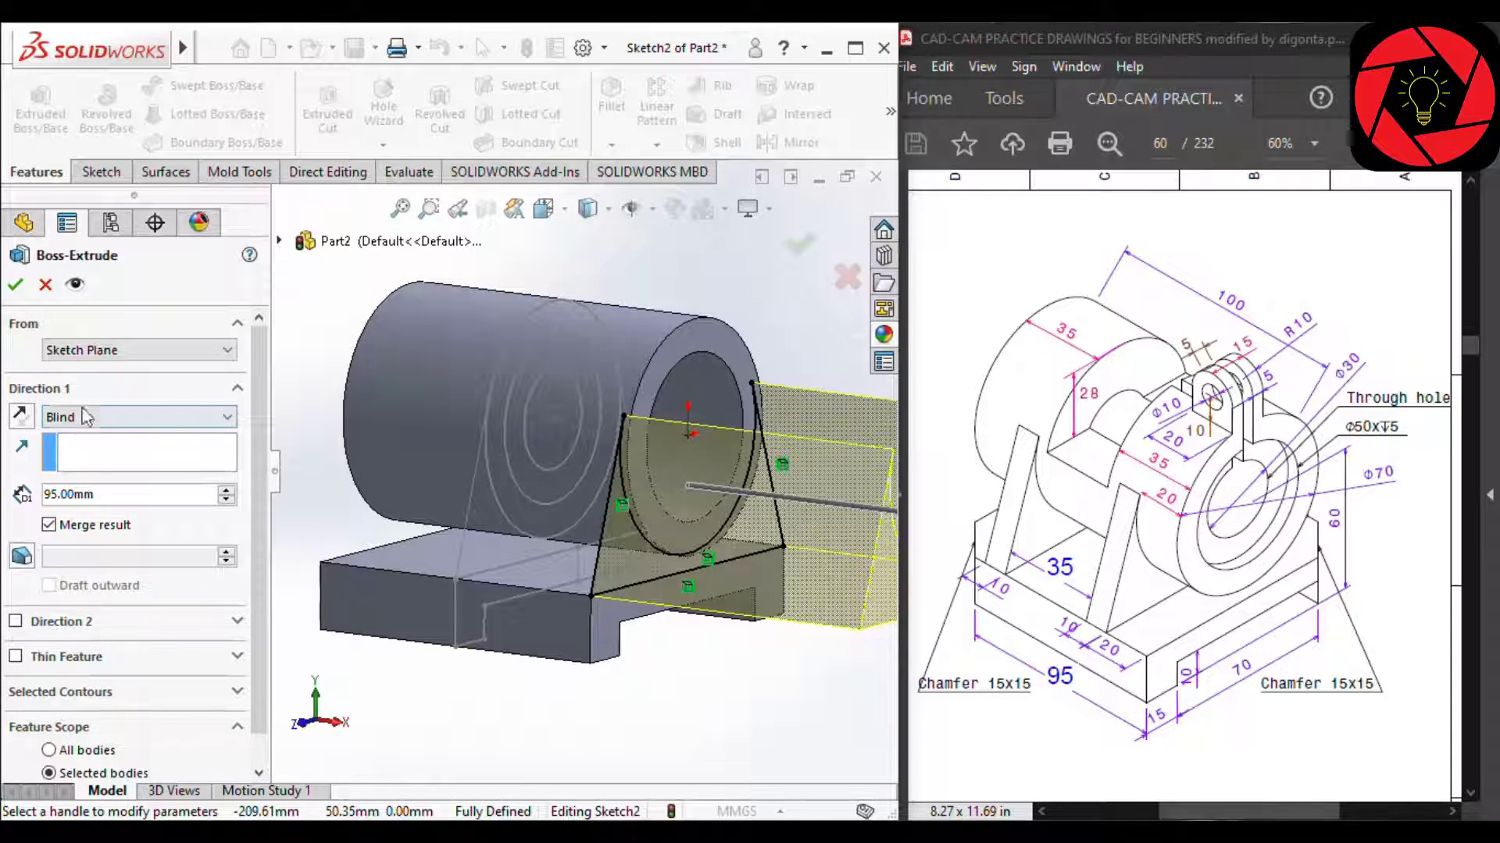
{"action": "double_click", "coordinate": [78, 494]}
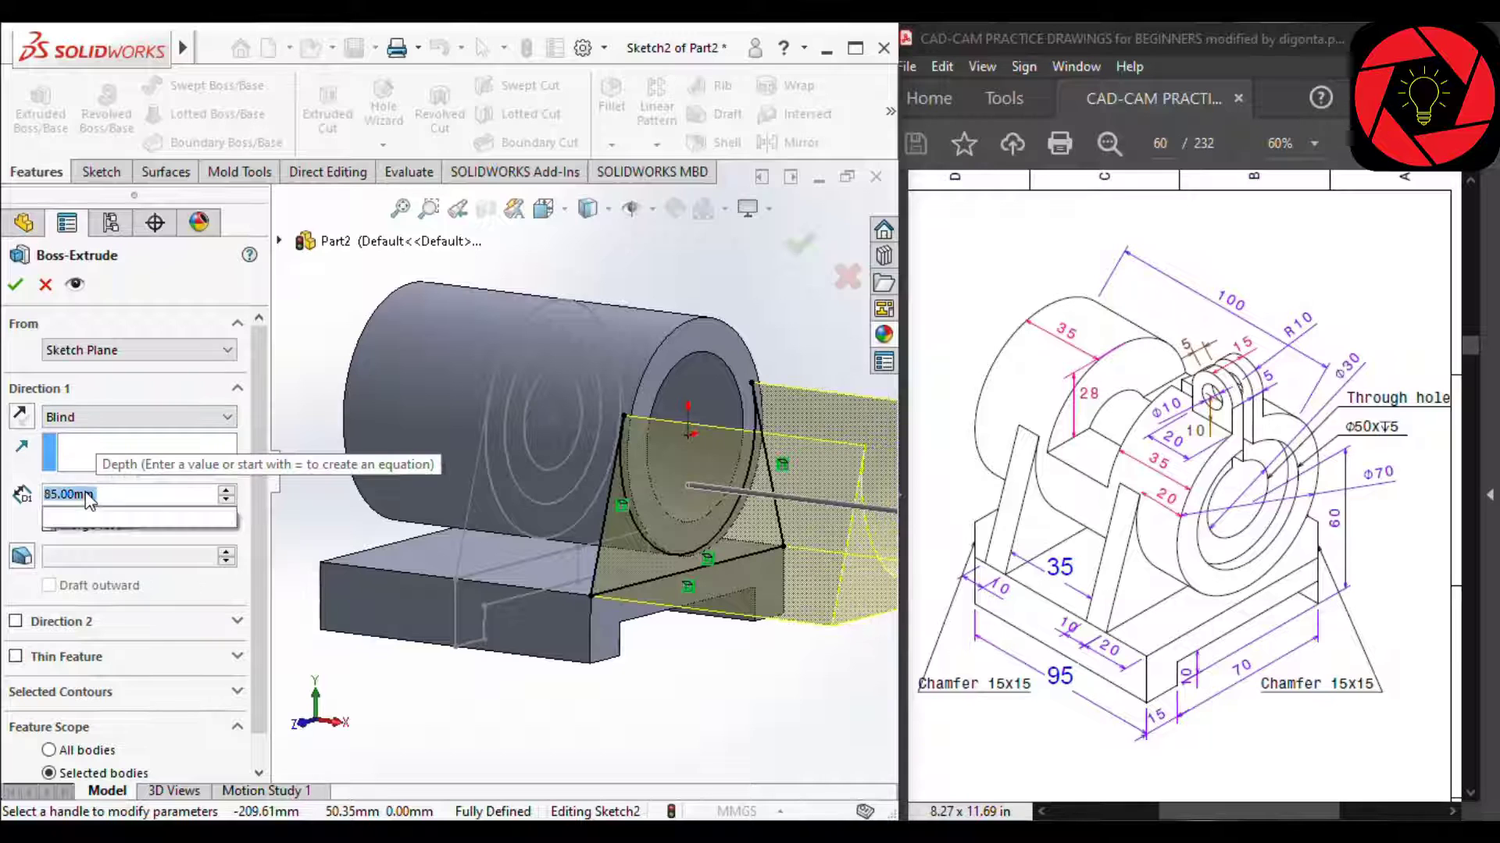
{"action": "type", "text": "10"}
{"action": "left_click", "coordinate": [21, 418]}
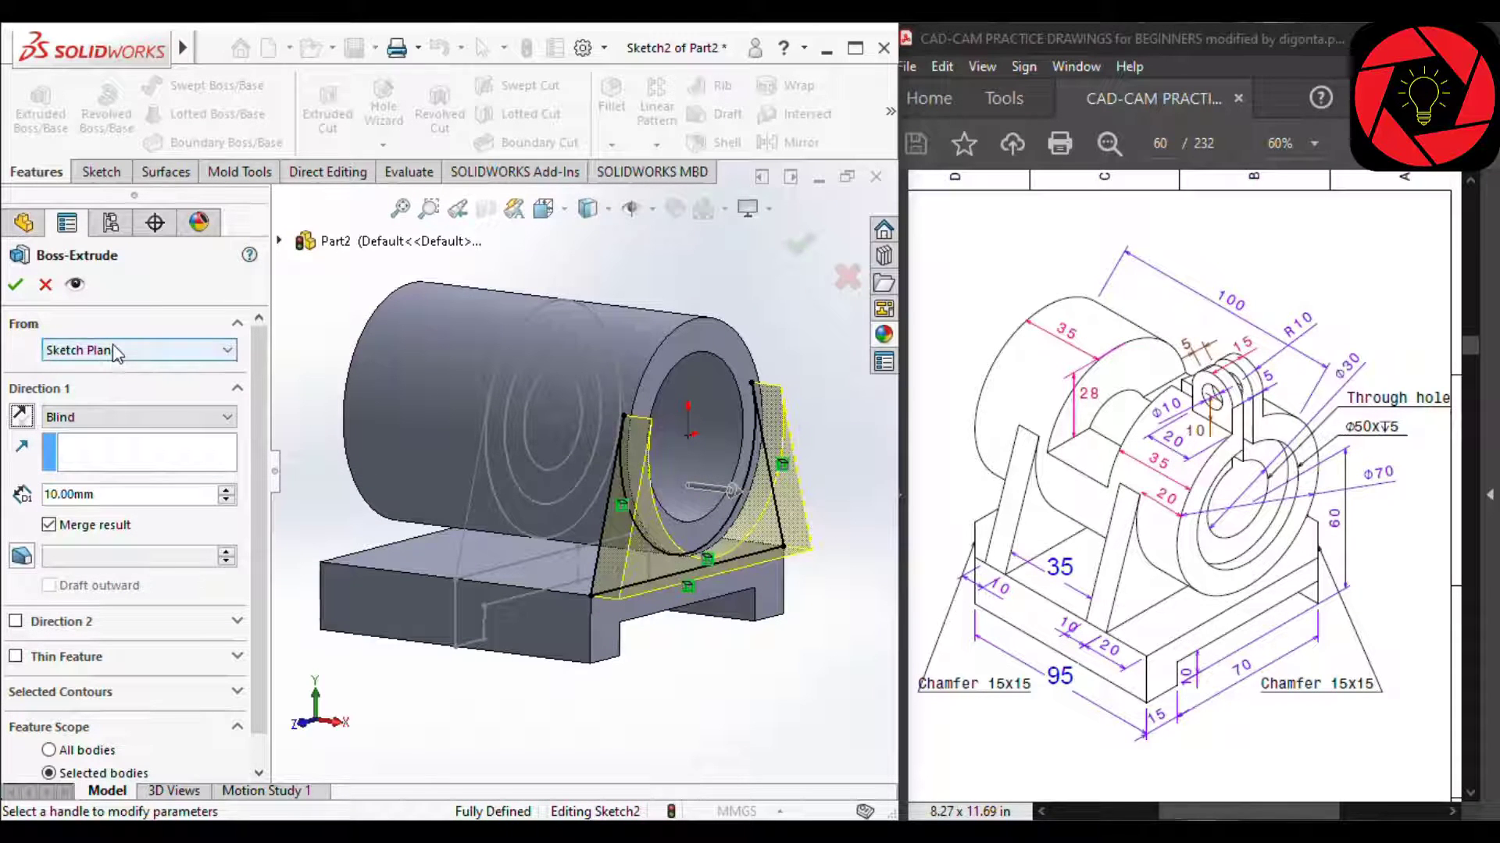
Start the support's extrusion from a 20 mm Offset, reversed towards the inside of the base, and complete the feature.
{"action": "left_click", "coordinate": [117, 349]}
{"action": "left_click", "coordinate": [92, 414]}
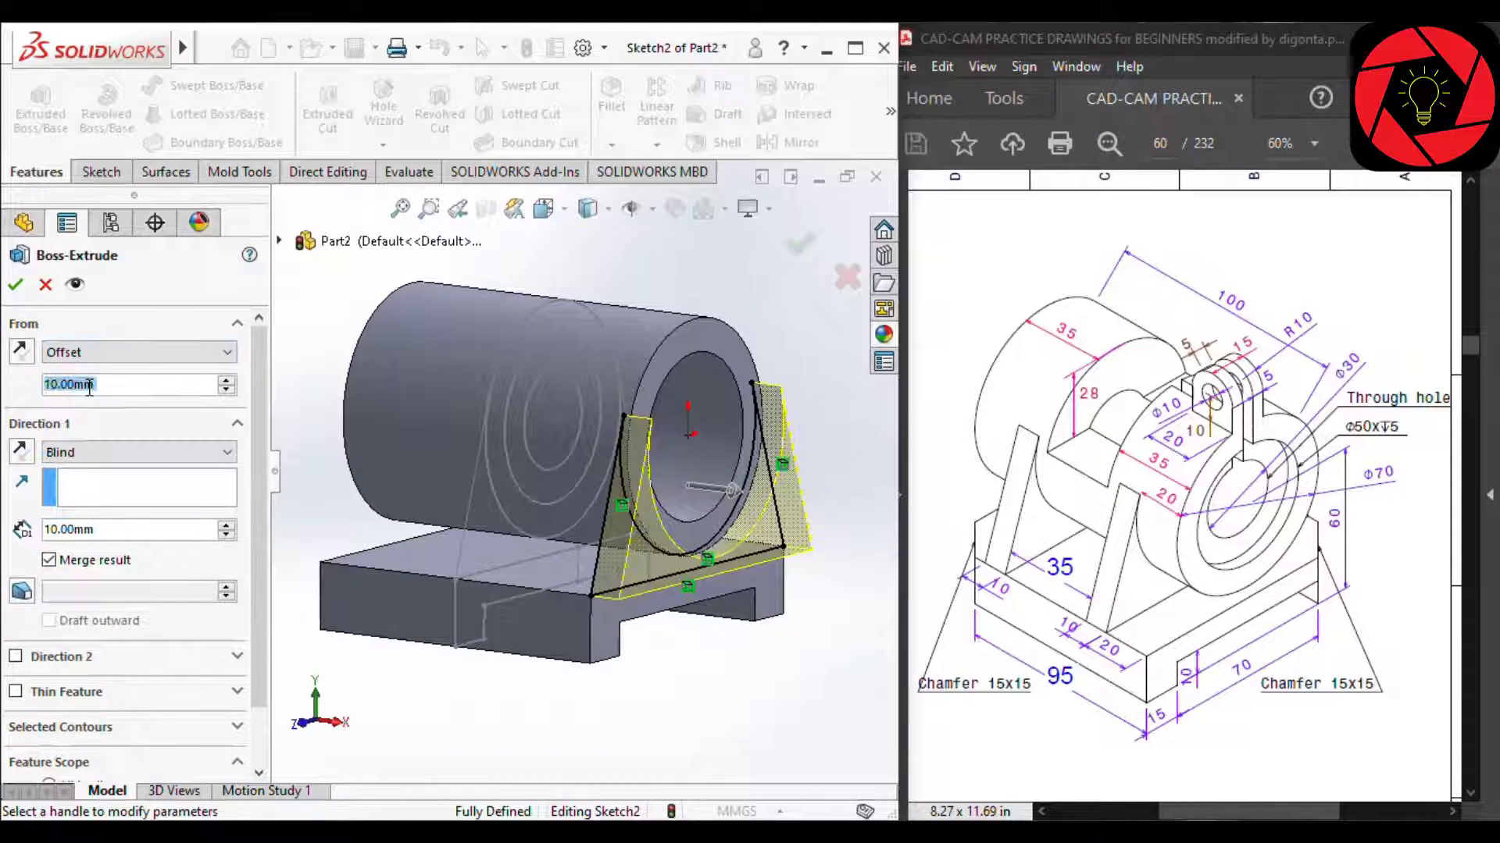
{"action": "type", "text": "20"}
{"action": "key", "text": "Return"}
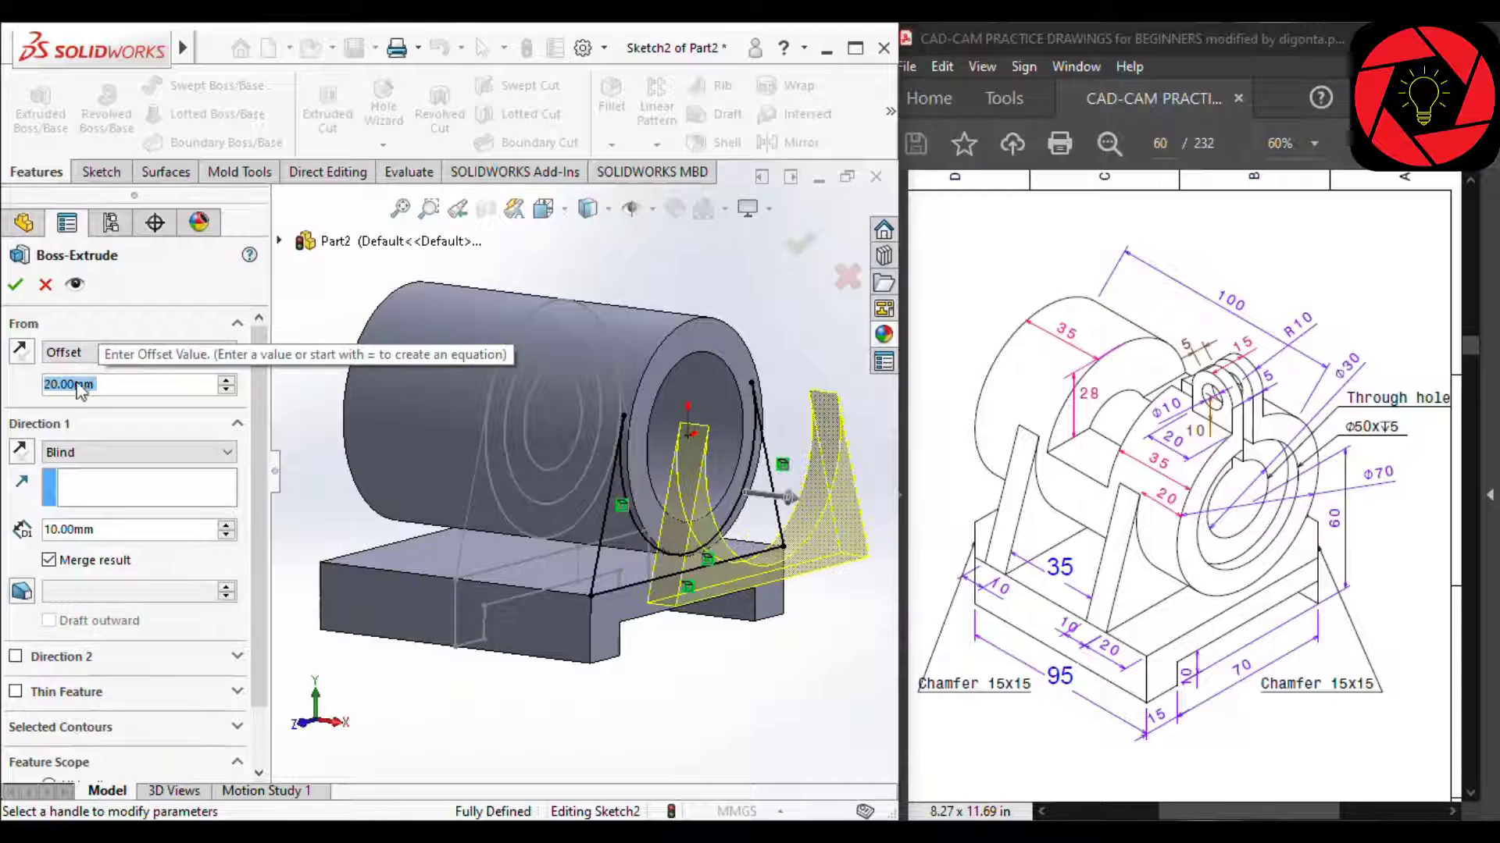
{"action": "left_click", "coordinate": [28, 356]}
{"action": "middle_click_drag", "start_coordinate": [575, 701], "coordinate": [592, 696]}
{"action": "scroll", "coordinate": [606, 592], "scroll_direction": "down", "scroll_amount": 2}
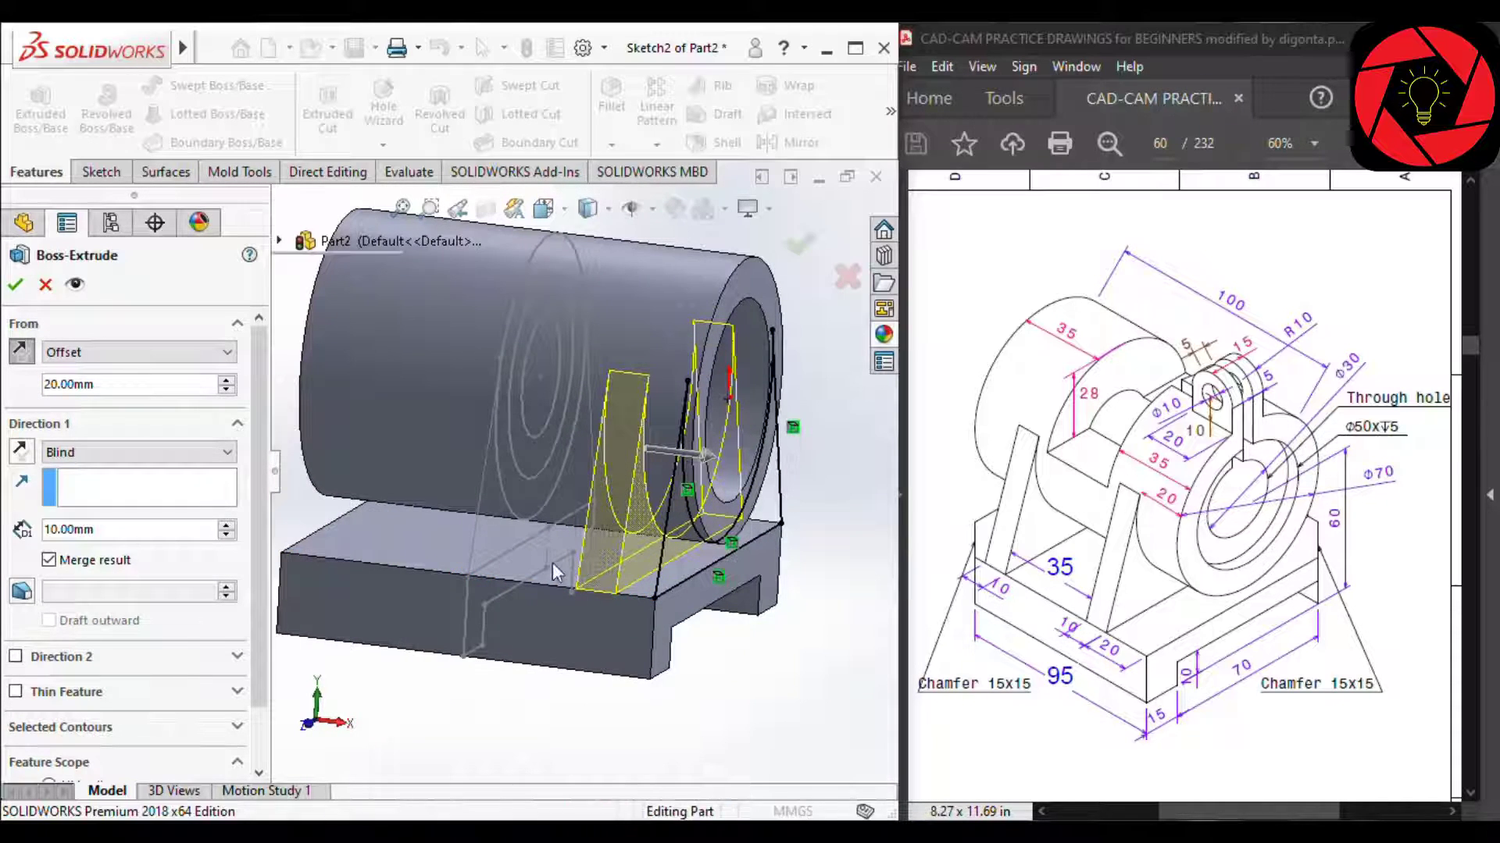
{"action": "key", "text": "Return"}
Hide the shared sketch with the circles and base profile in the model.
{"action": "left_click", "coordinate": [473, 545]}
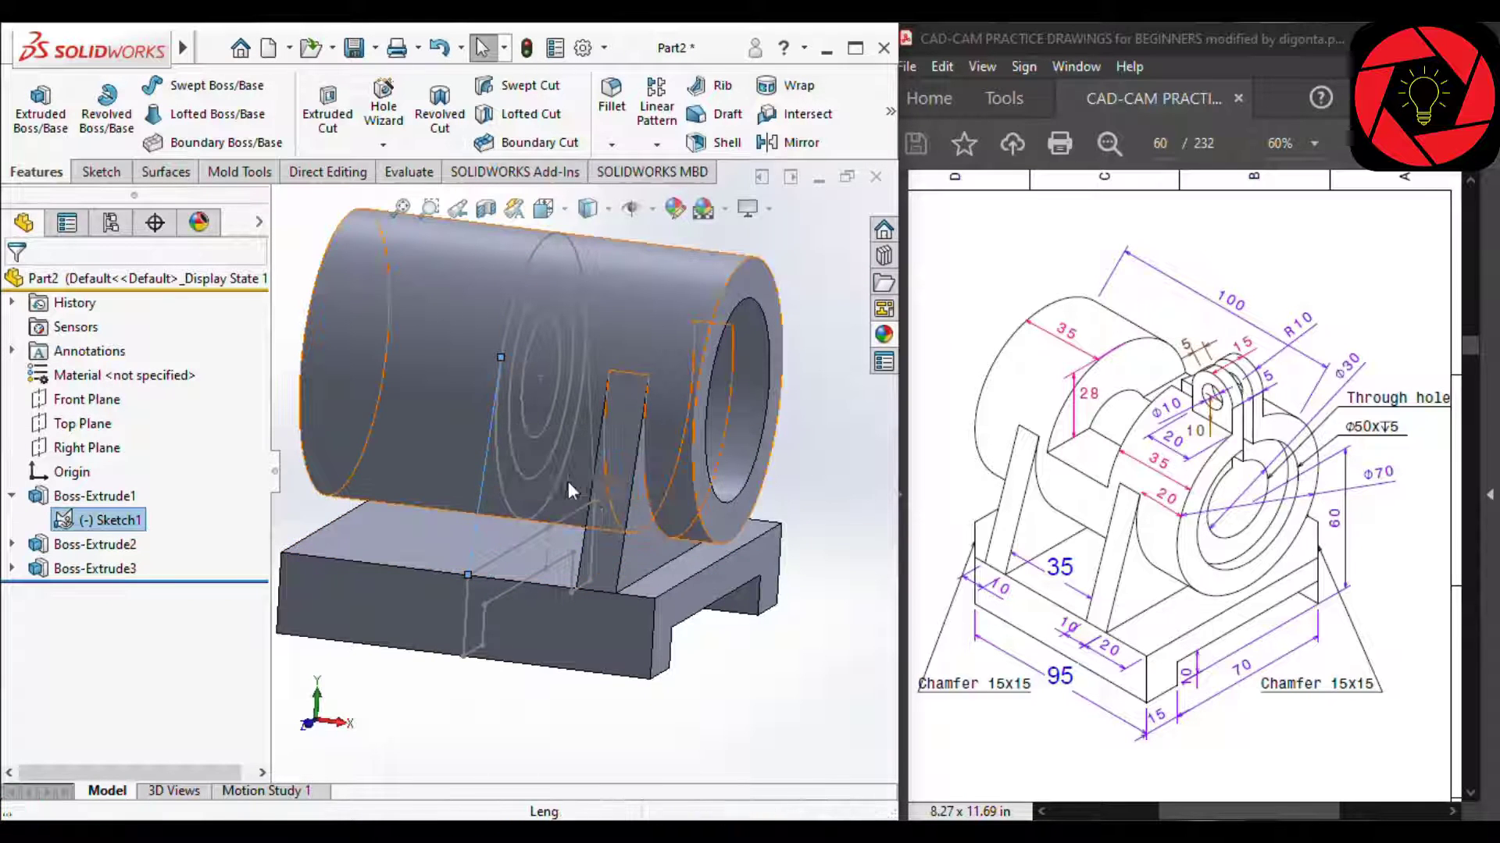
{"action": "key", "text": "Escape"}
{"action": "mouse_move", "coordinate": [568, 481]}
{"action": "middle_mouse_down"}
{"action": "mouse_move", "coordinate": [717, 626]}
{"action": "mouse_move", "coordinate": [612, 528]}
{"action": "mouse_move", "coordinate": [631, 552]}
{"action": "mouse_move", "coordinate": [553, 434]}
{"action": "middle_mouse_up"}
{"action": "scroll", "coordinate": [613, 528], "scroll_direction": "up", "scroll_amount": 2}
{"action": "scroll", "coordinate": [552, 435], "scroll_direction": "down", "scroll_amount": 1}
{"action": "scroll", "coordinate": [549, 435], "scroll_direction": "down", "scroll_amount": 1}
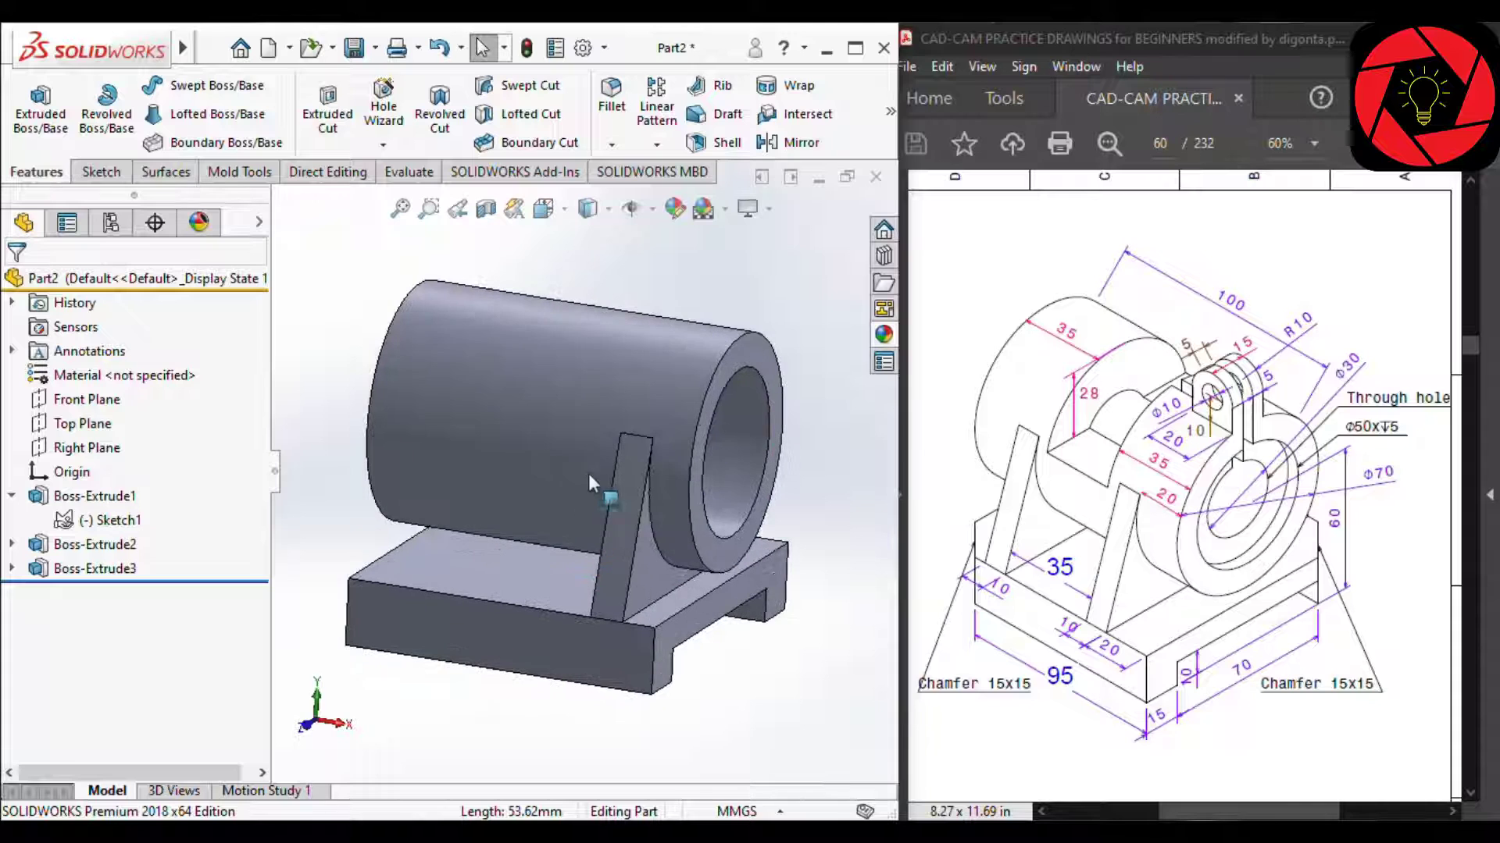
{"action": "mouse_move", "coordinate": [611, 489]}
{"action": "middle_mouse_down"}
{"action": "mouse_move", "coordinate": [621, 501]}
{"action": "mouse_move", "coordinate": [592, 486]}
{"action": "middle_mouse_up"}
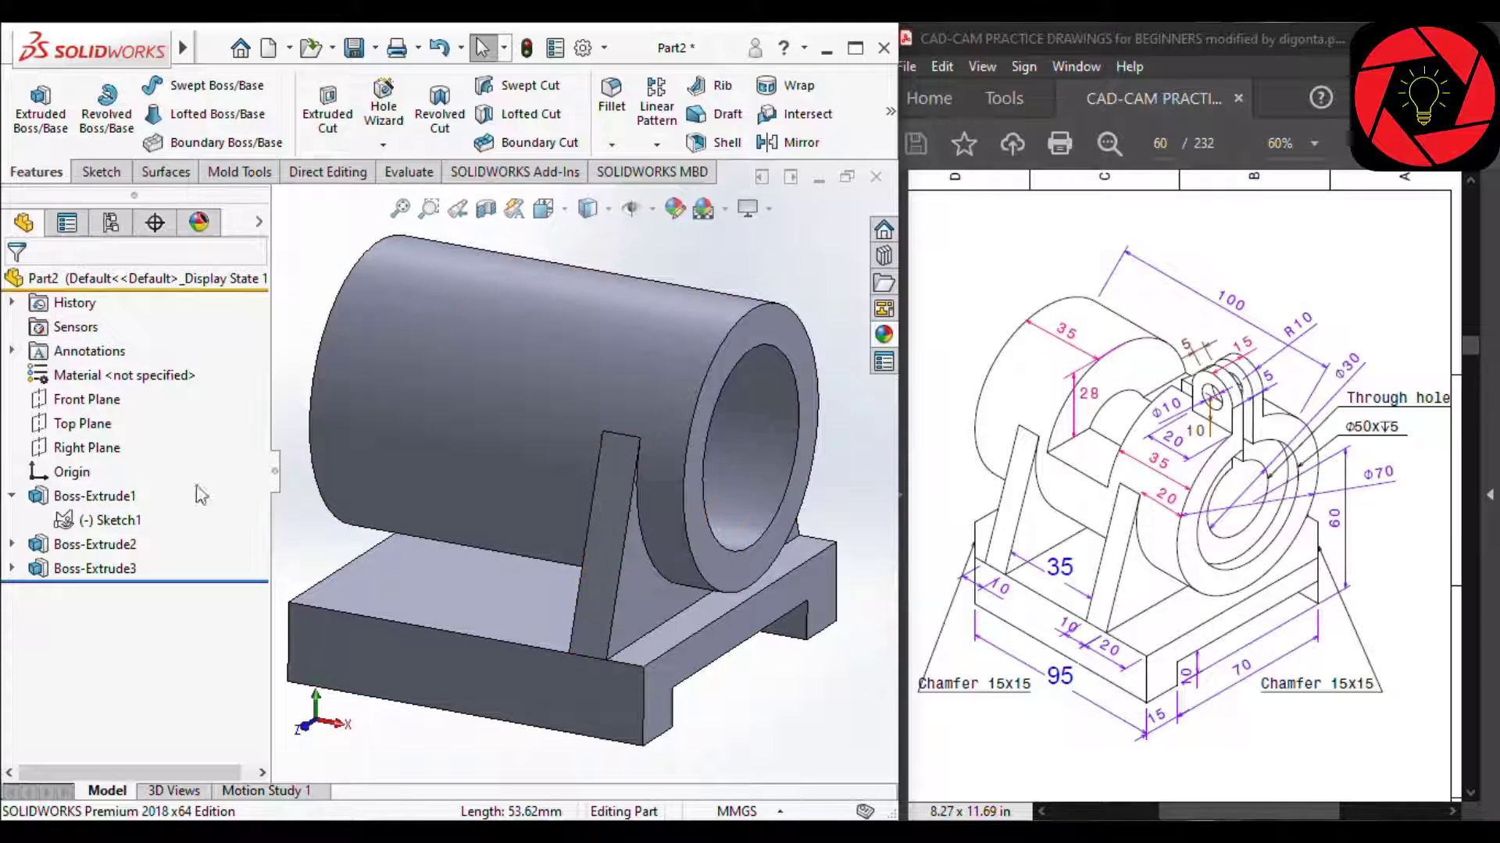
Show the sketch used by the support's extrusion in the model.
{"action": "left_click", "coordinate": [109, 520]}
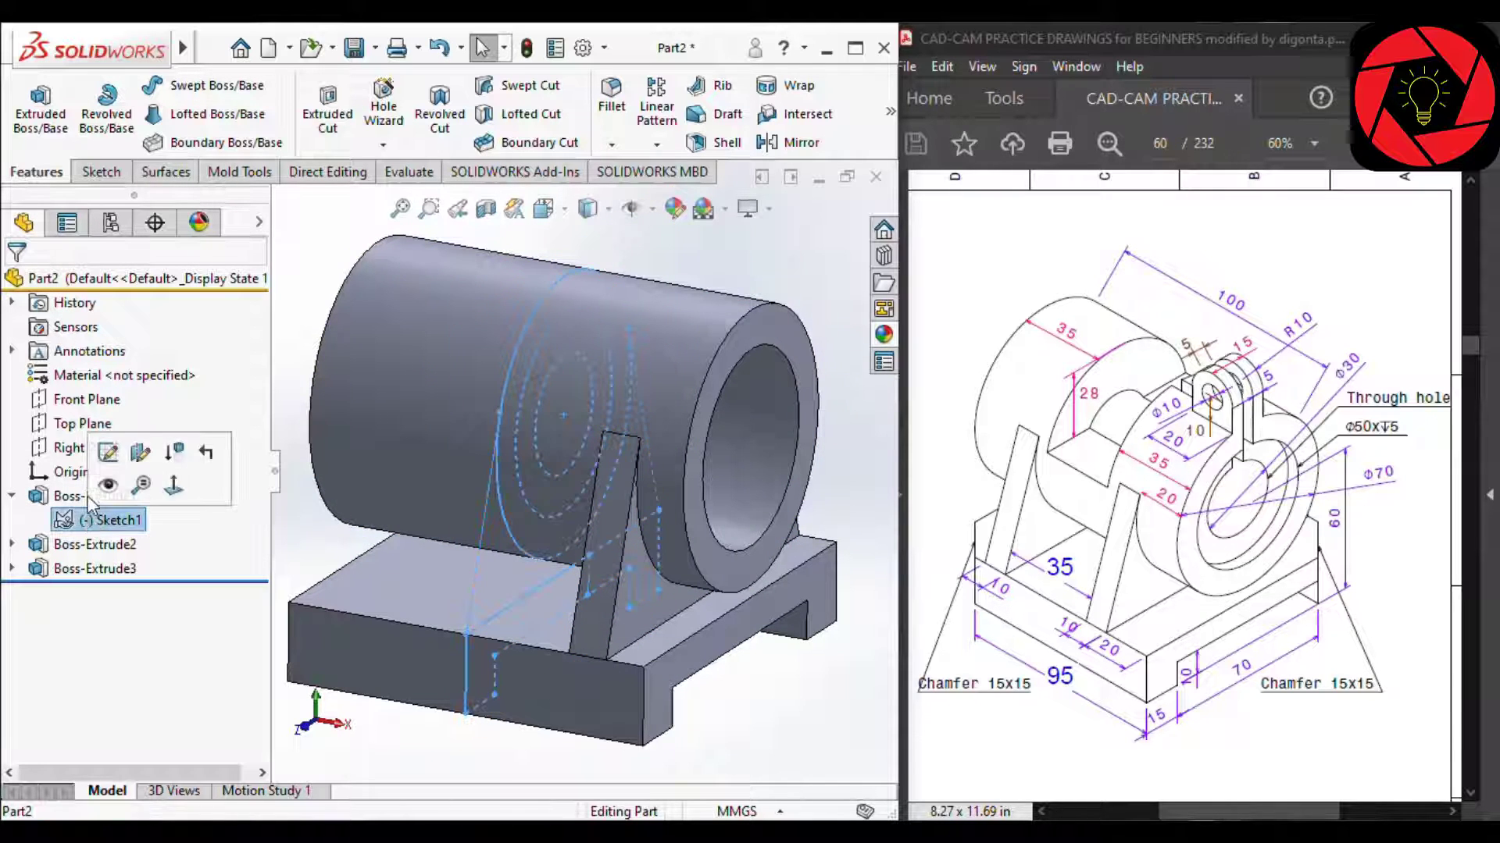
{"action": "left_click", "coordinate": [13, 568]}
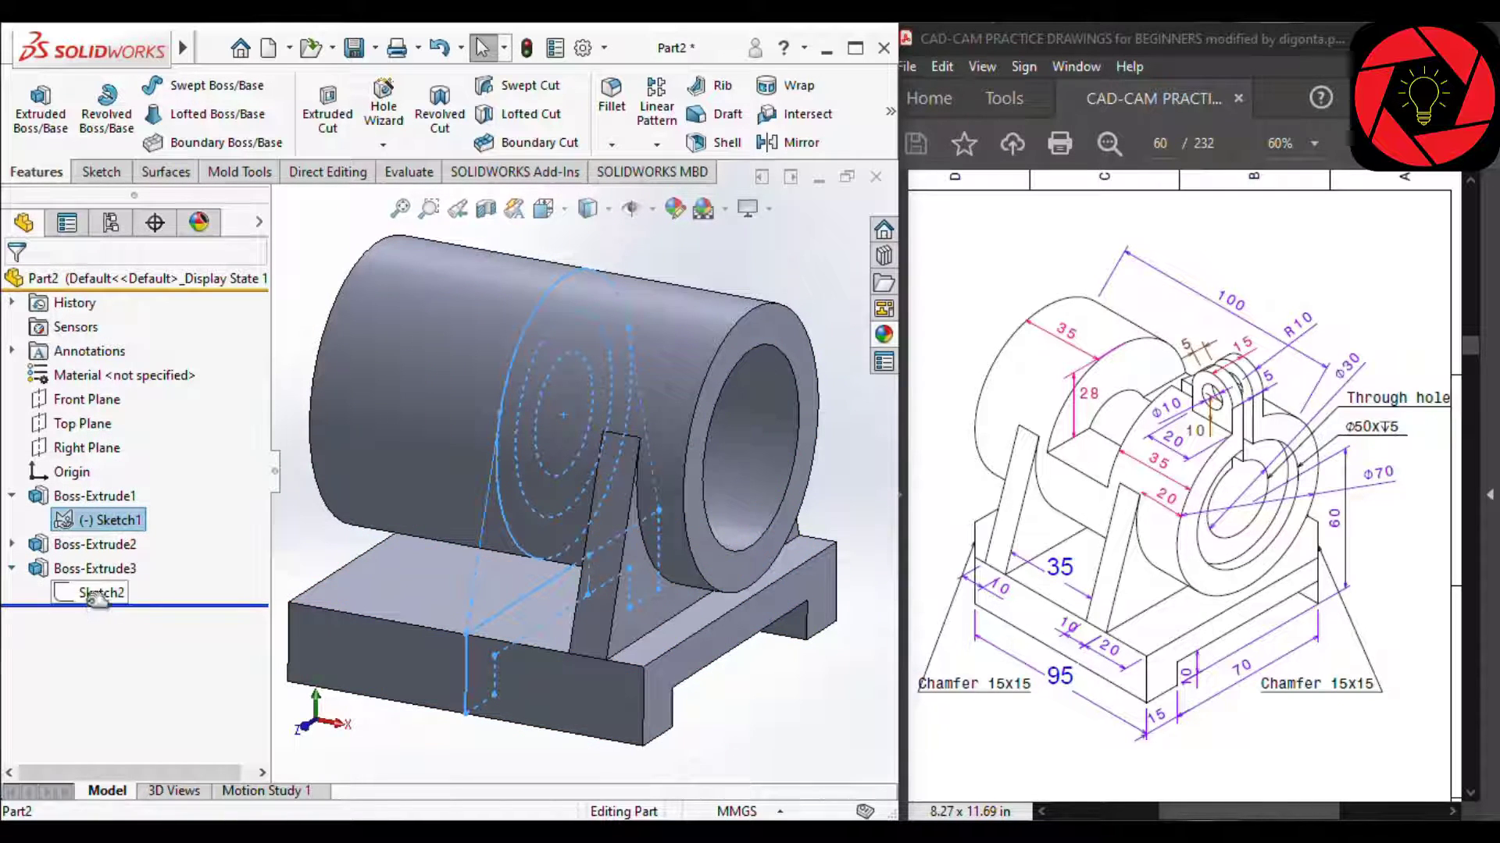
{"action": "left_click", "coordinate": [92, 595]}
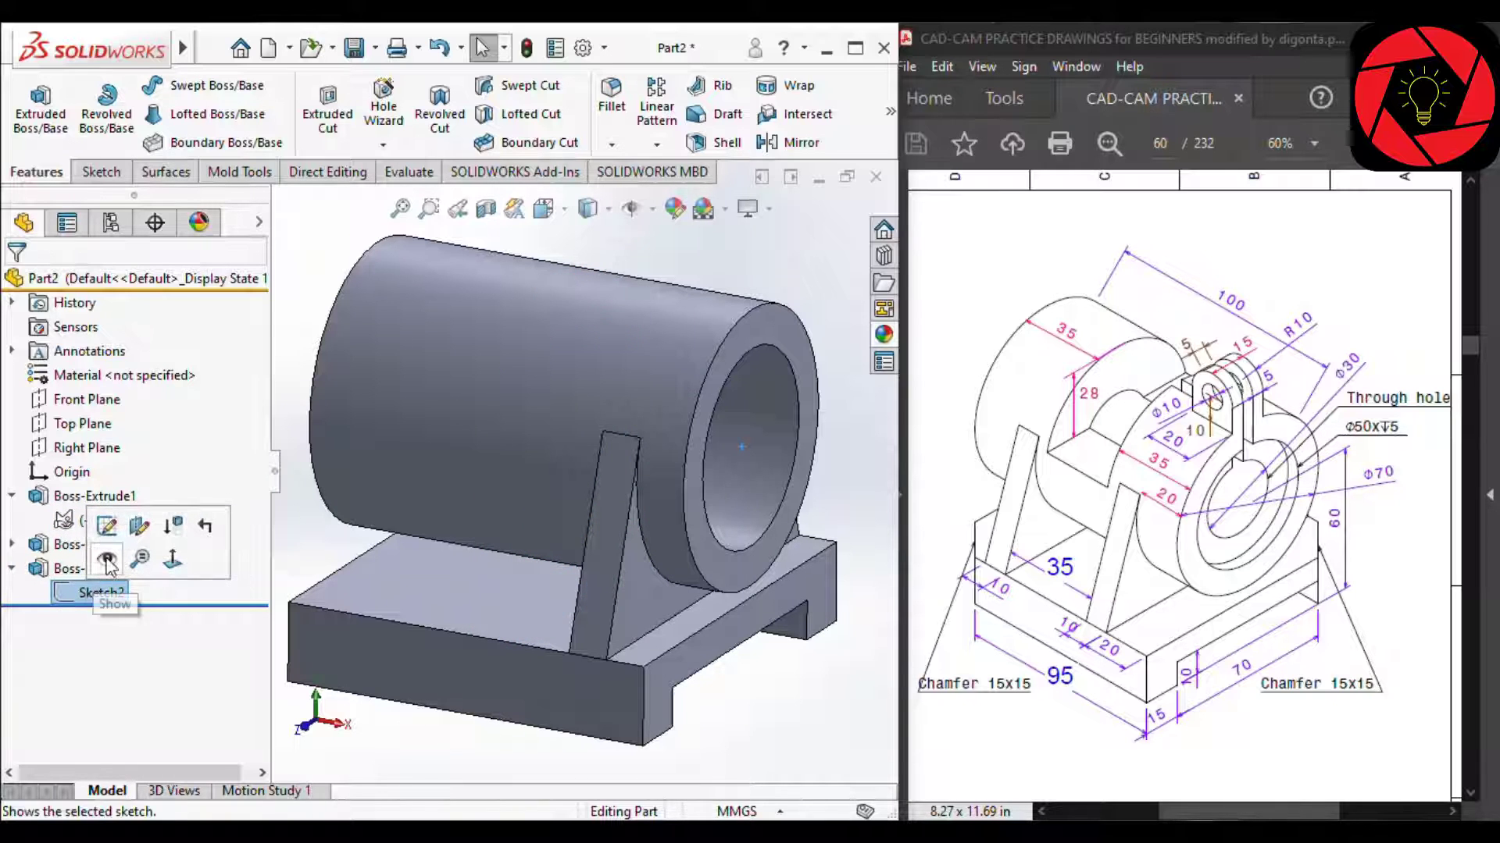
{"action": "left_click", "coordinate": [107, 559]}
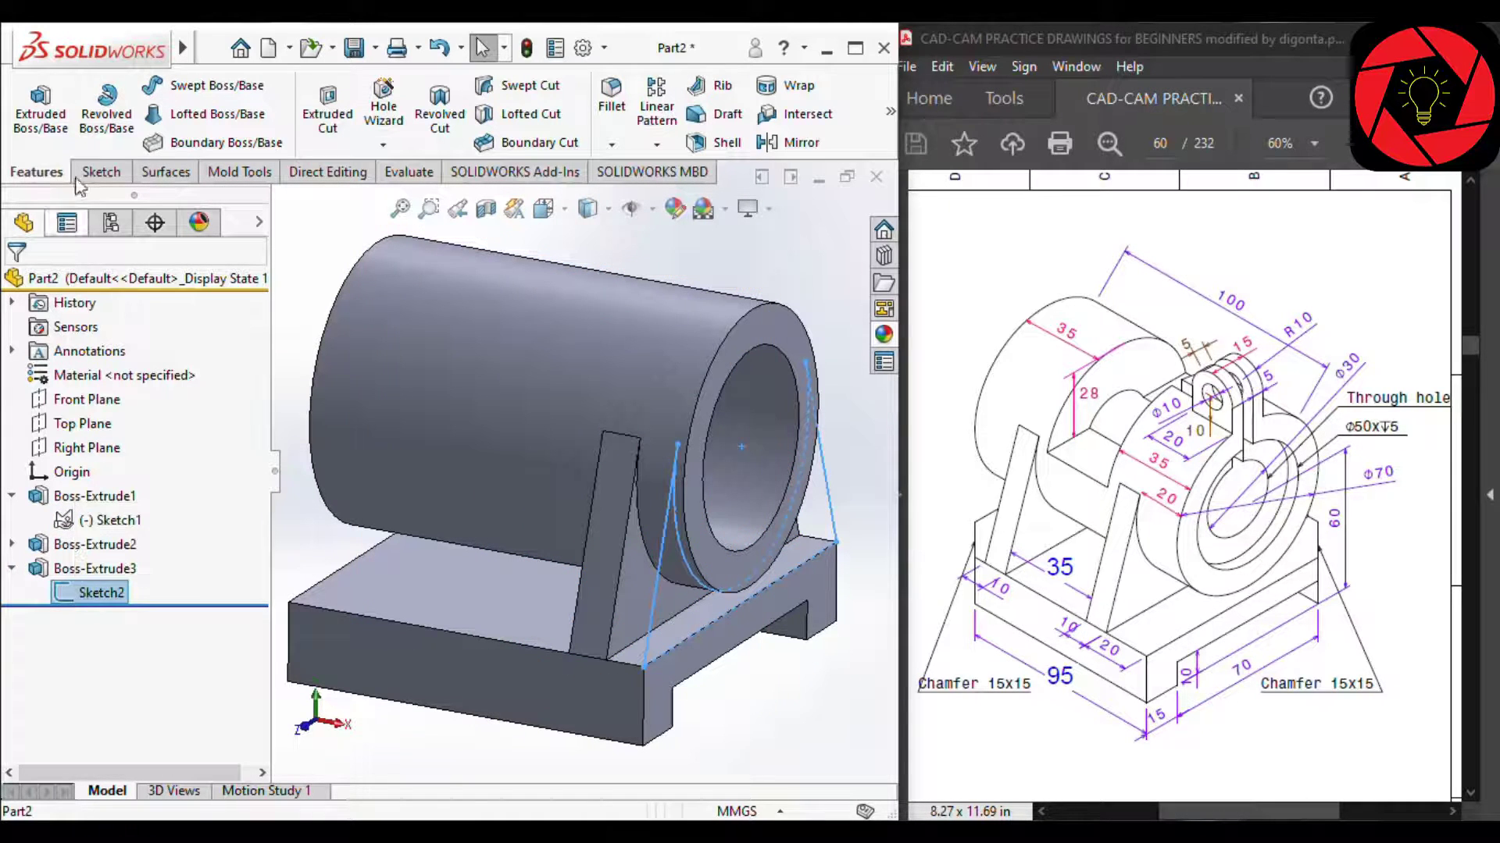
Set up a second 10 mm Blind boss extrusion of the support sketch, starting from an Offset of 20+10+35 mm.
{"action": "left_click", "coordinate": [41, 110]}
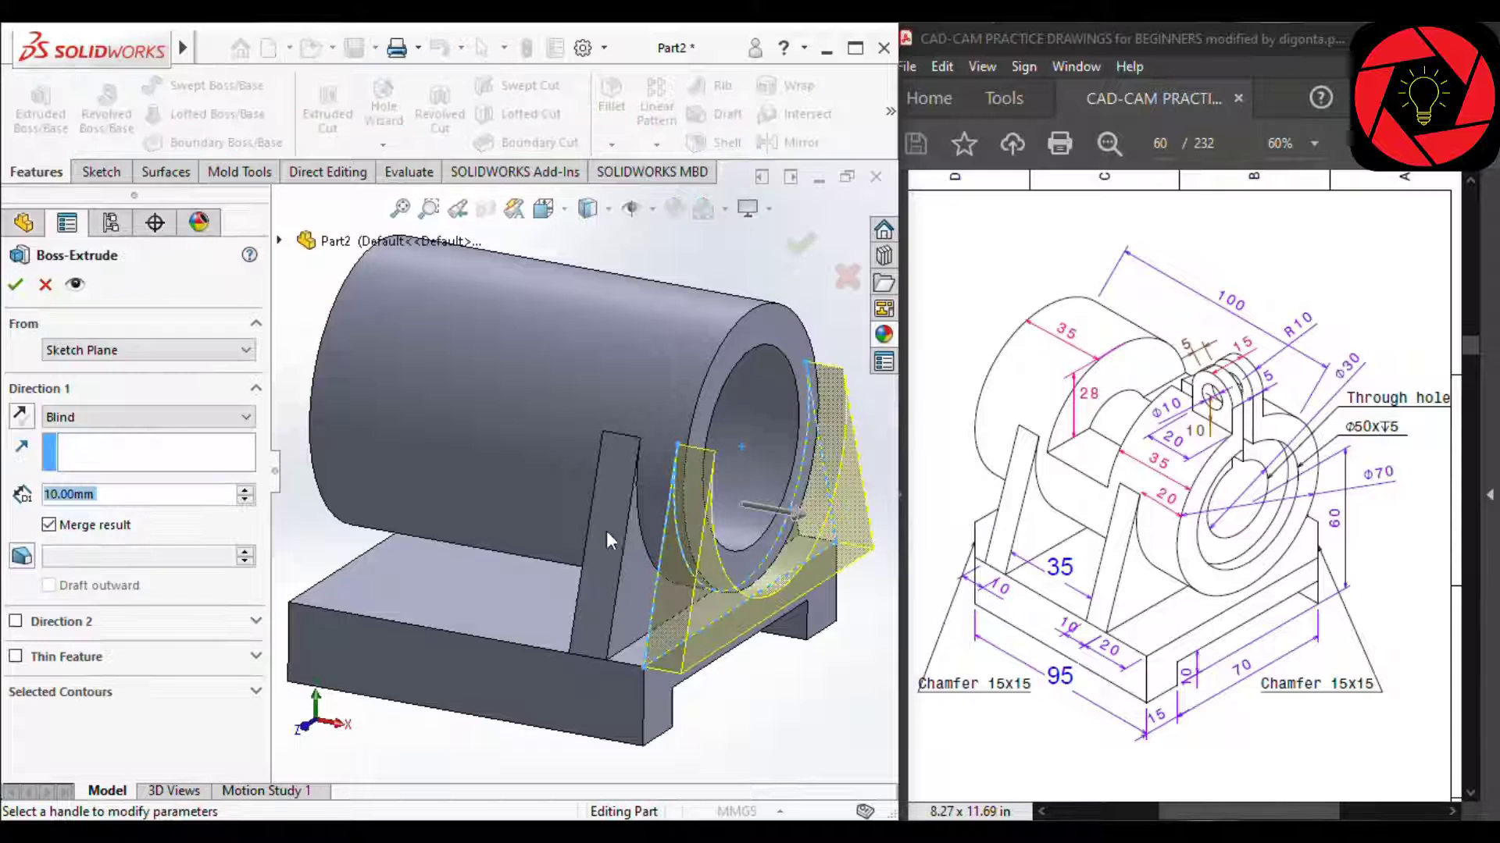
{"action": "left_click", "coordinate": [108, 355]}
{"action": "left_click", "coordinate": [94, 415]}
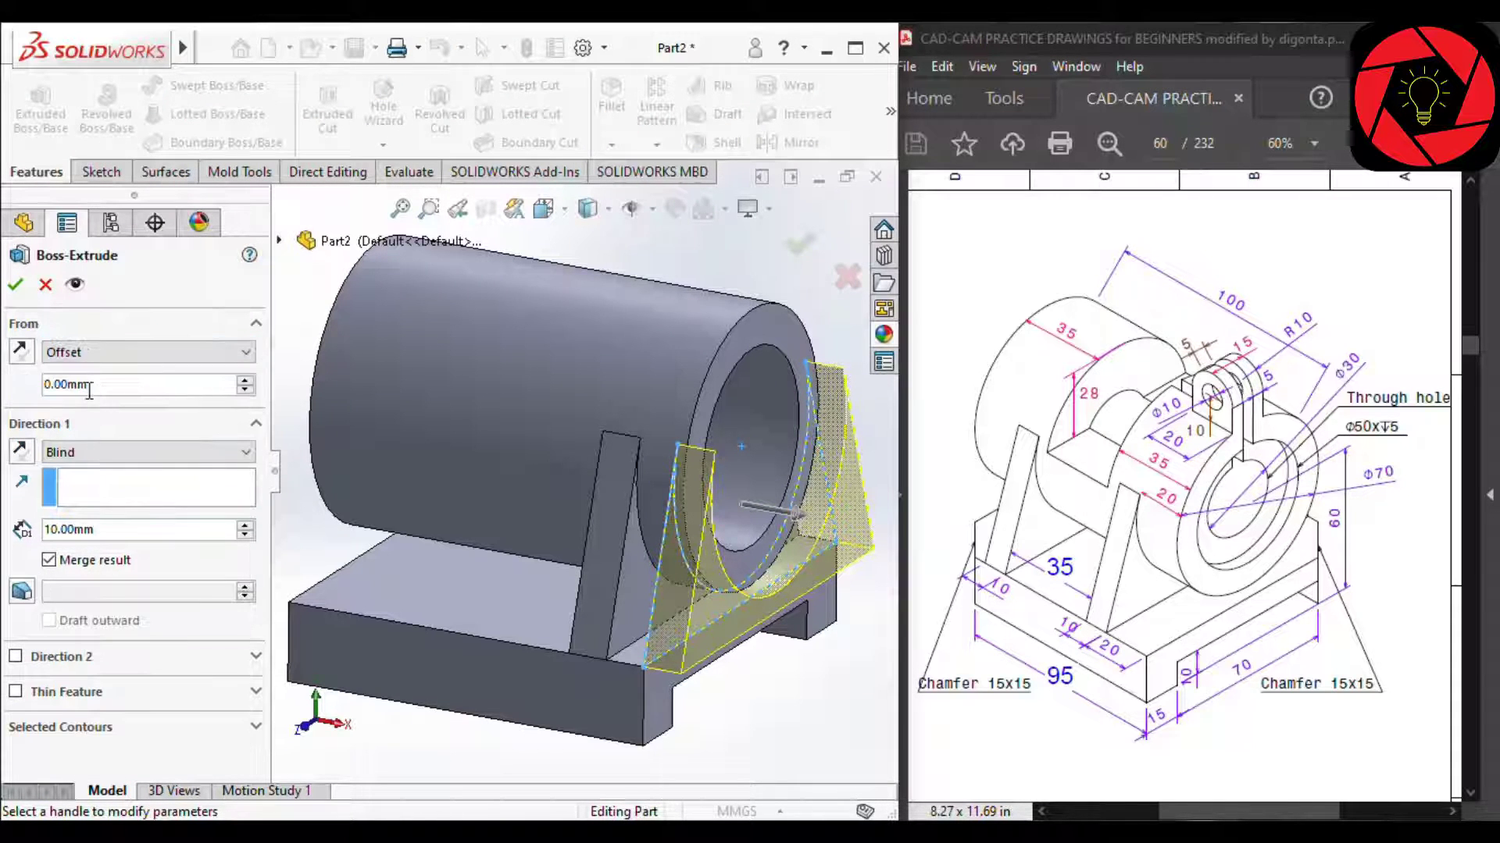
{"action": "double_click", "coordinate": [89, 385]}
{"action": "type", "text": "10"}
{"action": "key", "text": "Return"}
{"action": "type", "text": "2"}
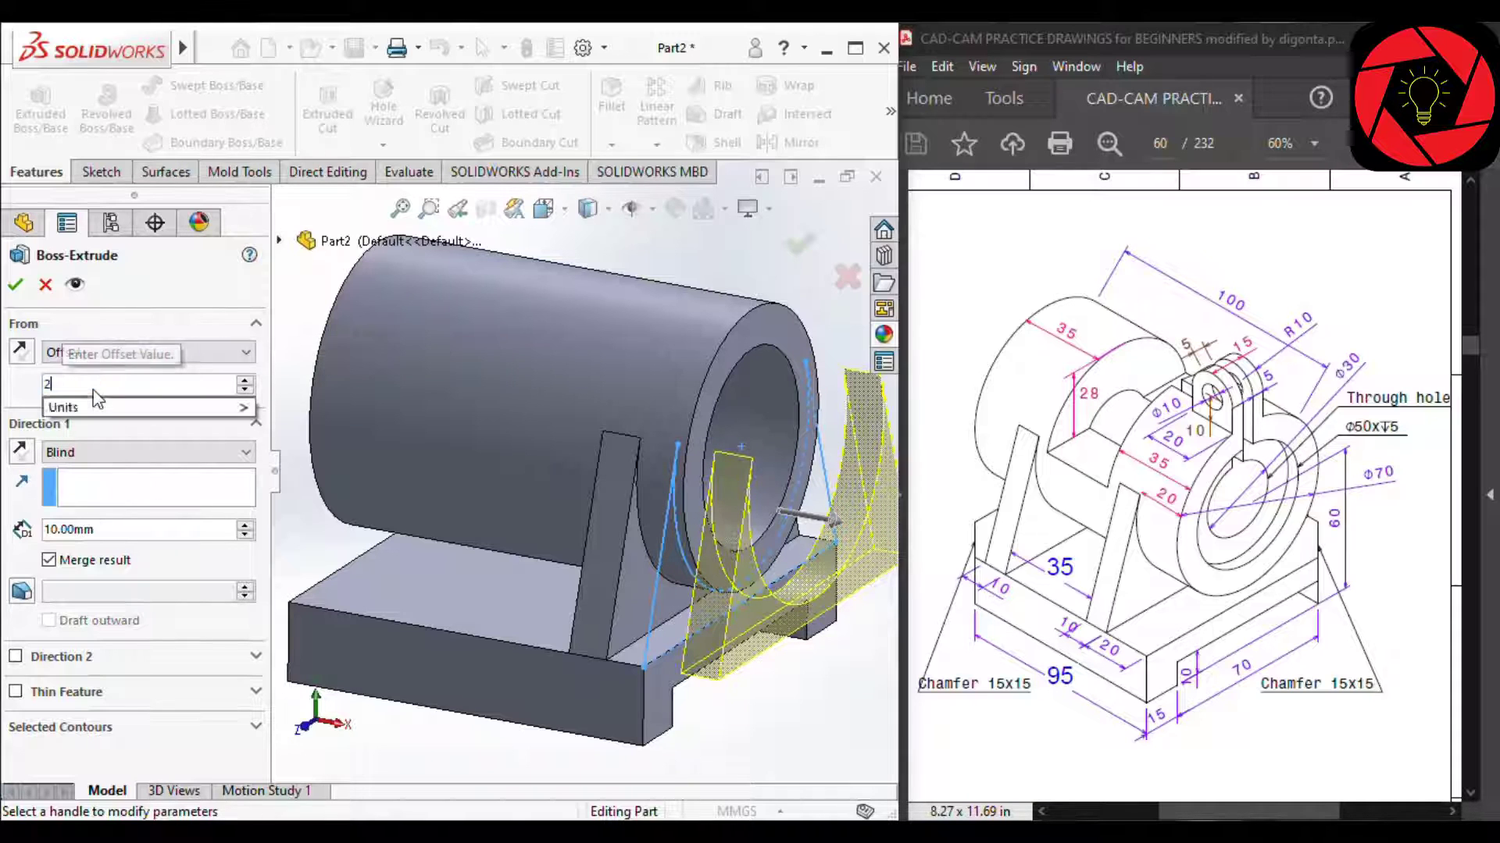
{"action": "type", "text": "0+10"}
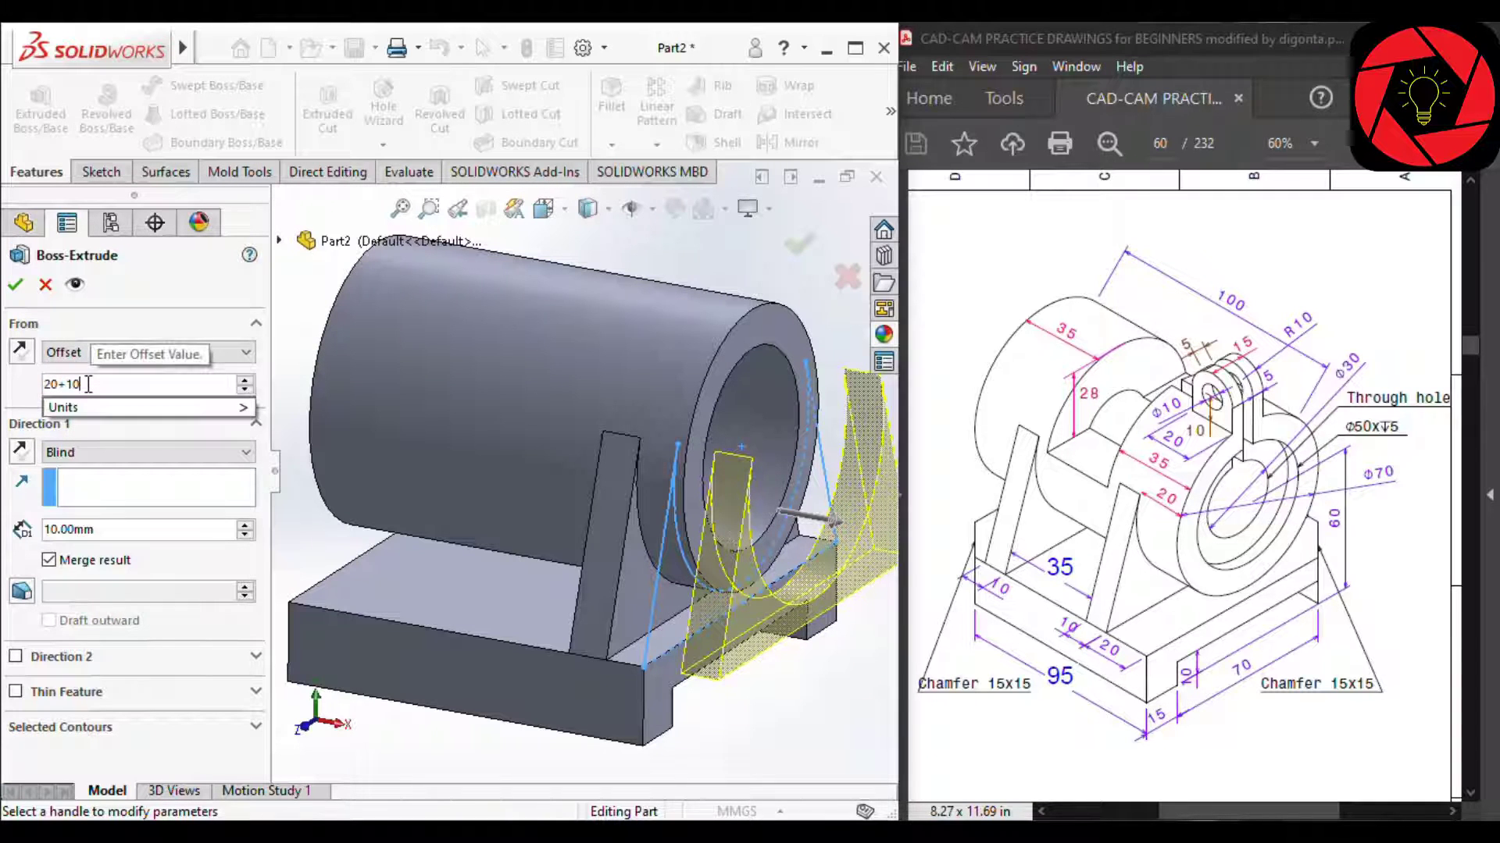
{"action": "type", "text": "+35"}
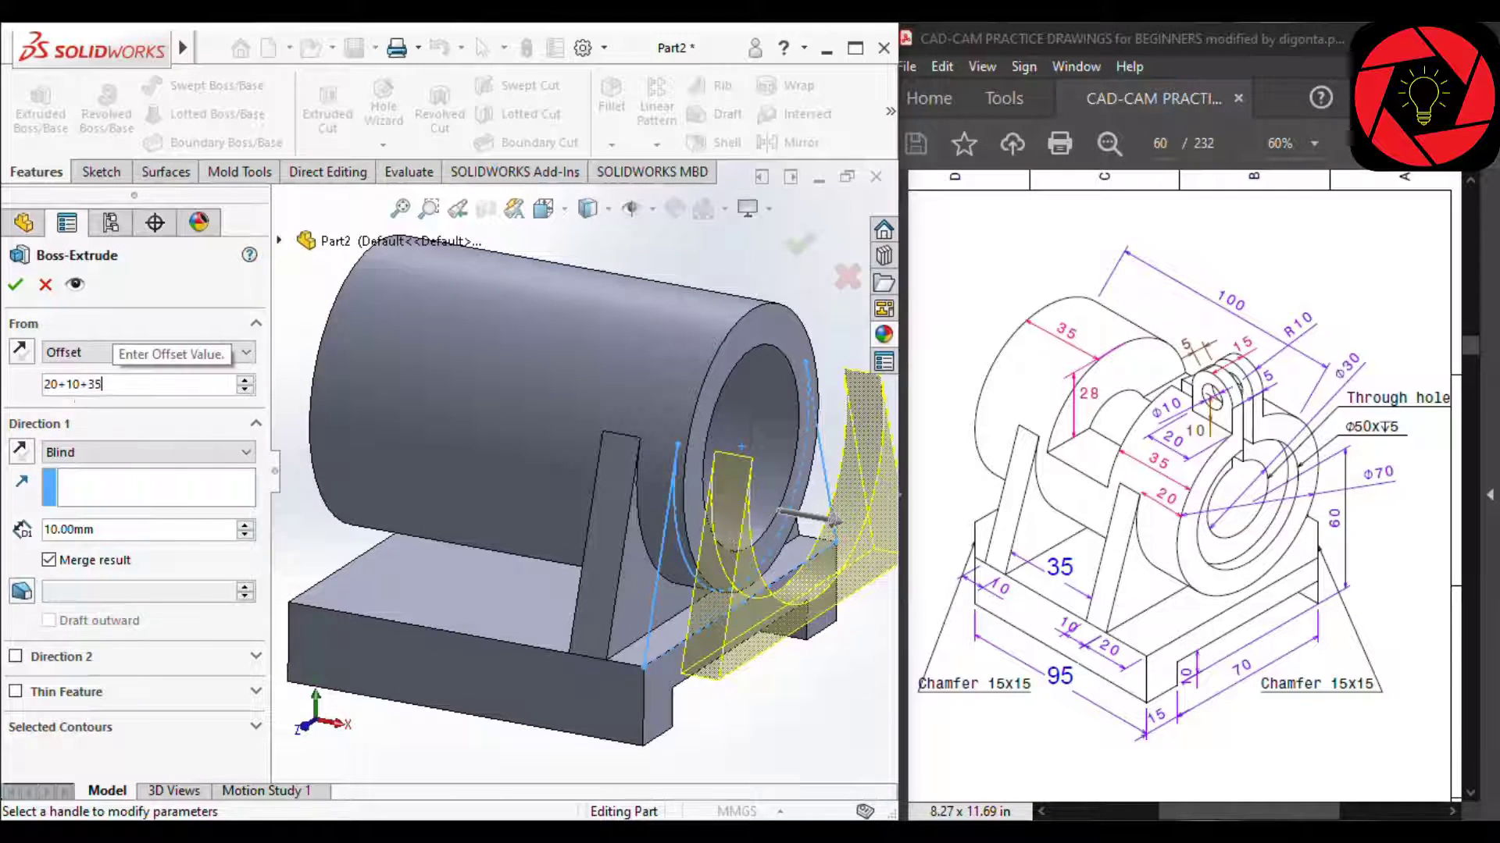
{"action": "key", "text": "Return"}
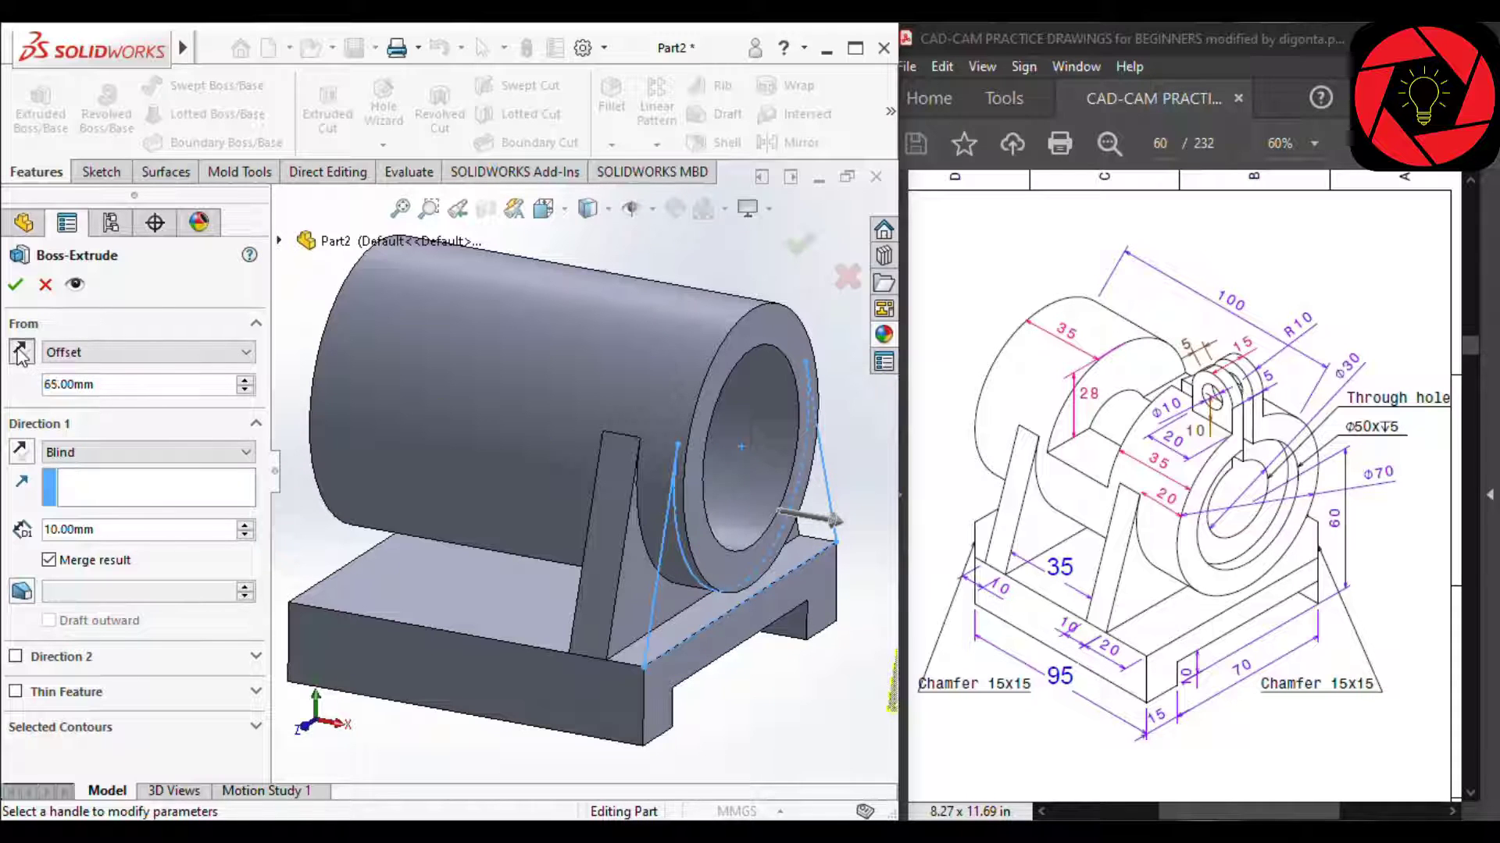
Reverse both the start offset and the extrusion direction towards the far end of the base, and complete the second support.
{"action": "left_click", "coordinate": [21, 353]}
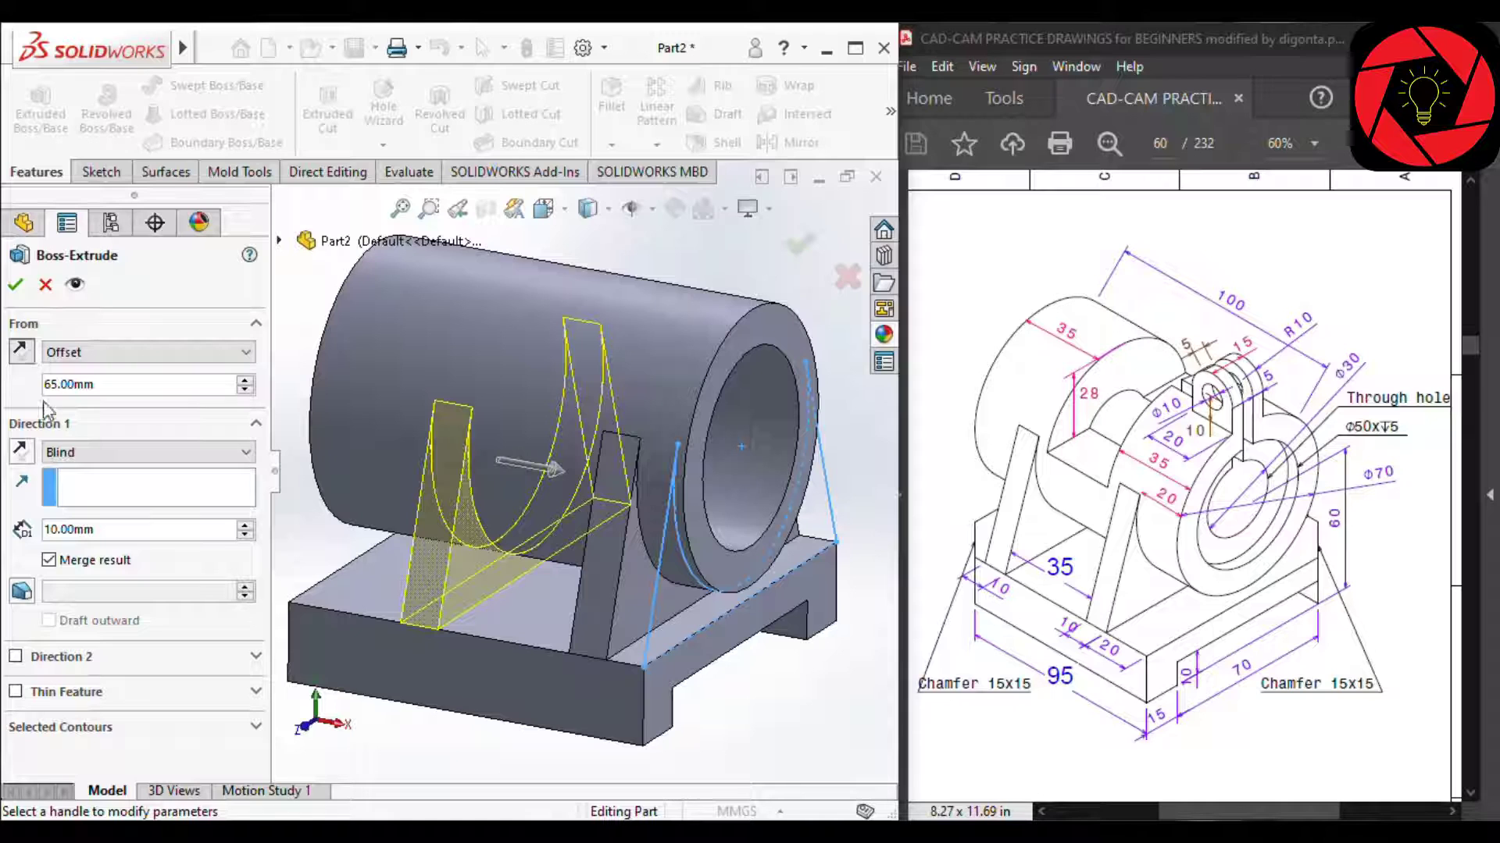
{"action": "left_click", "coordinate": [21, 452]}
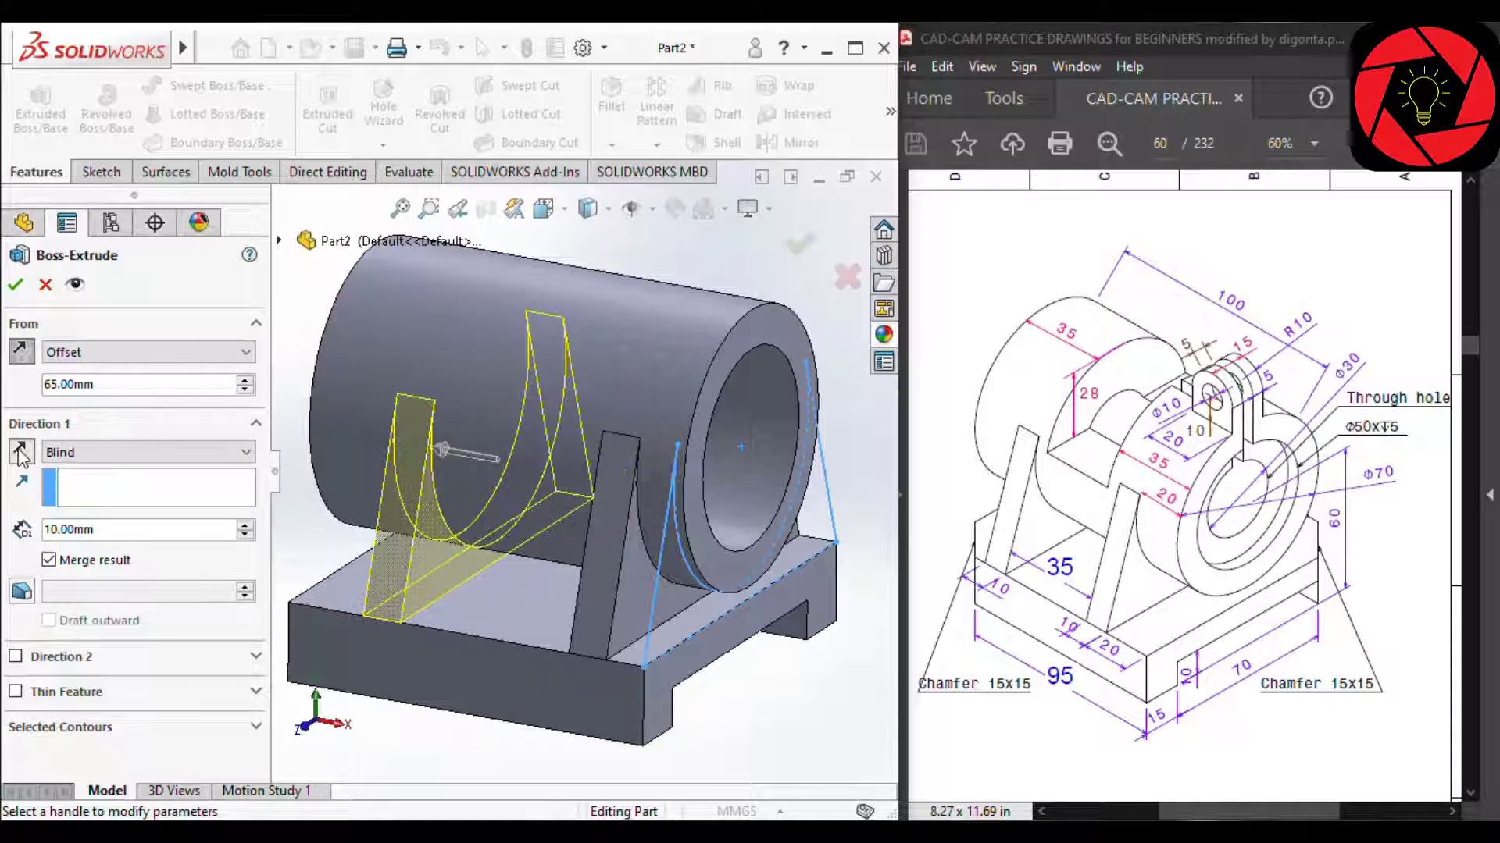
{"action": "left_click", "coordinate": [16, 286]}
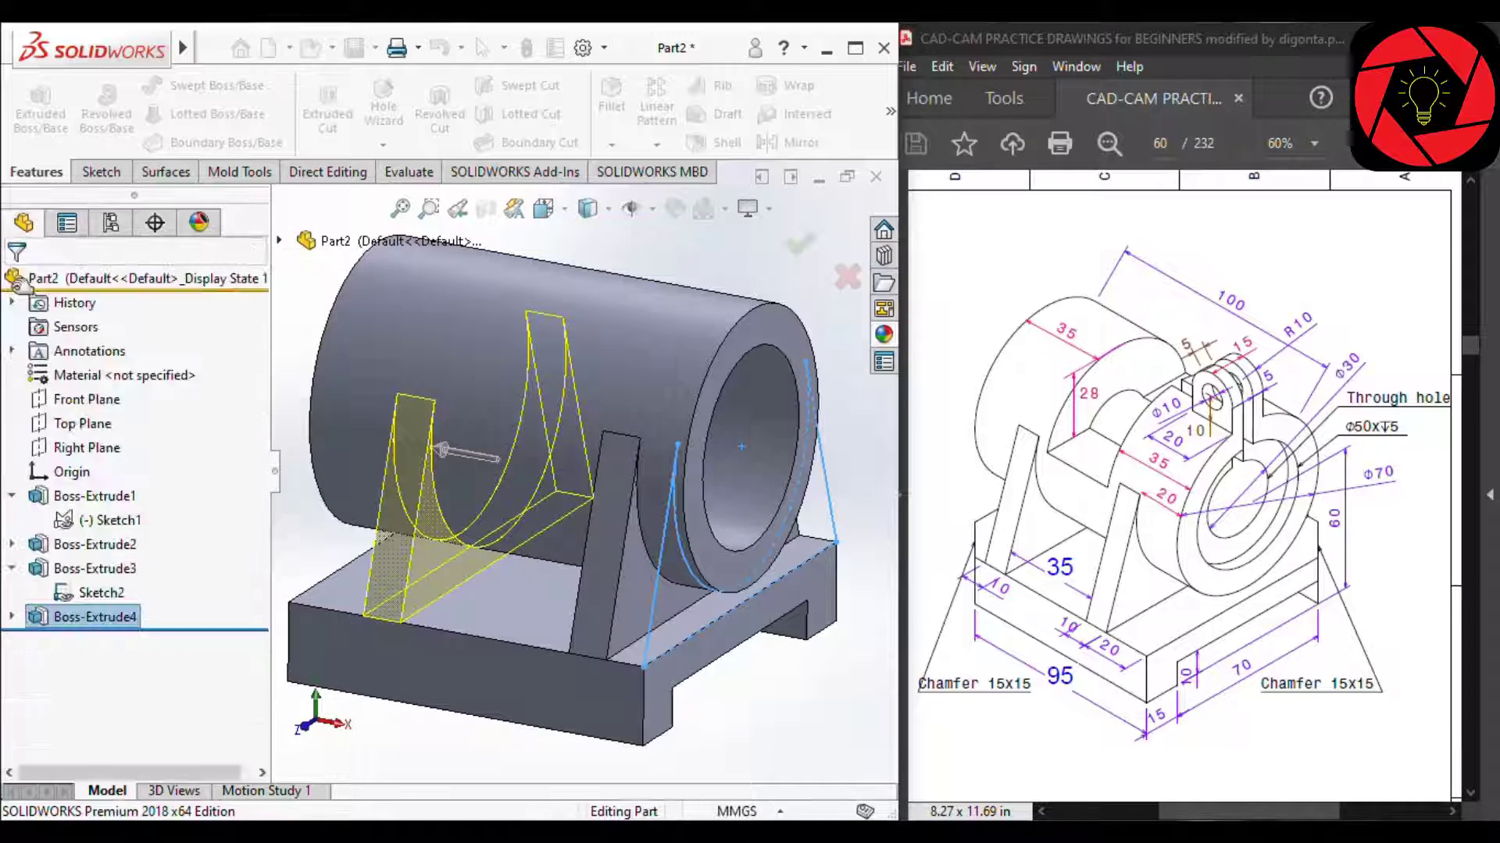
Hide the support profile sketch at the open end of the base.
{"action": "right_click", "coordinate": [15, 289]}
{"action": "left_click", "coordinate": [326, 281]}
{"action": "scroll", "coordinate": [469, 428], "scroll_direction": "up", "scroll_amount": 2}
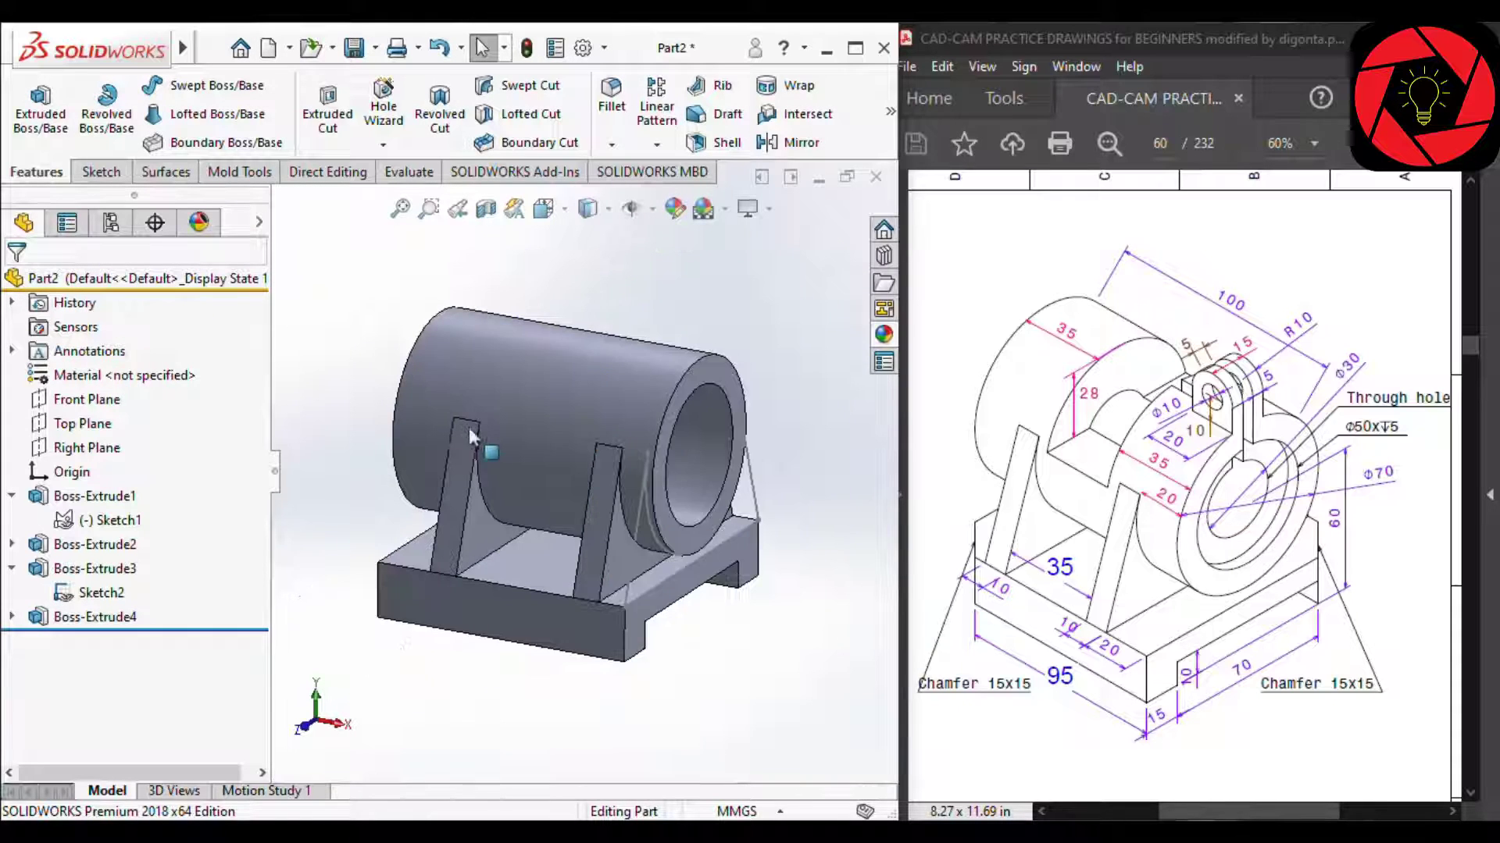
{"action": "left_click", "coordinate": [671, 604]}
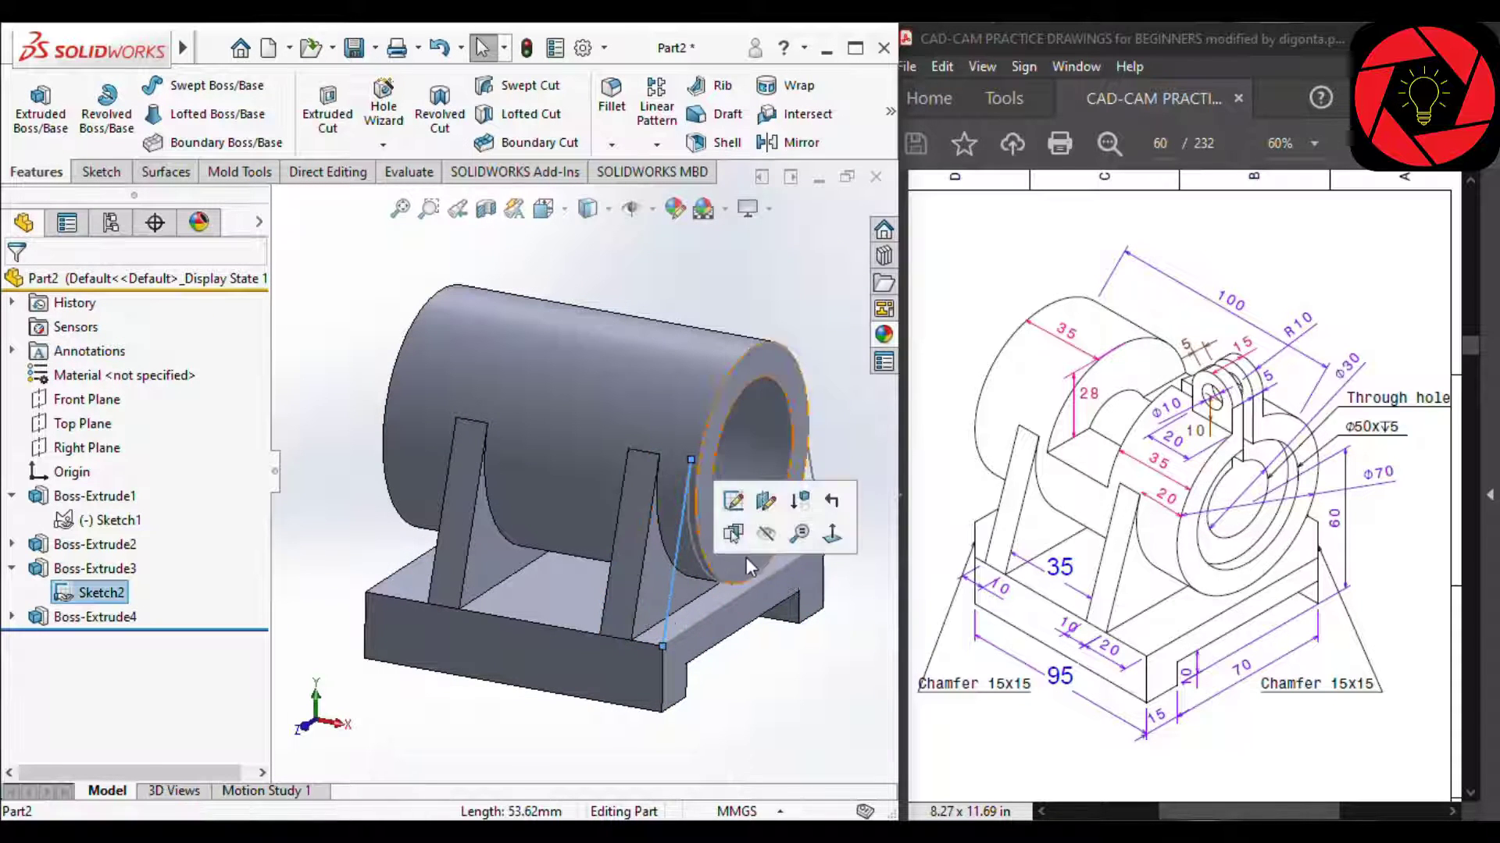
{"action": "left_click", "coordinate": [766, 537]}
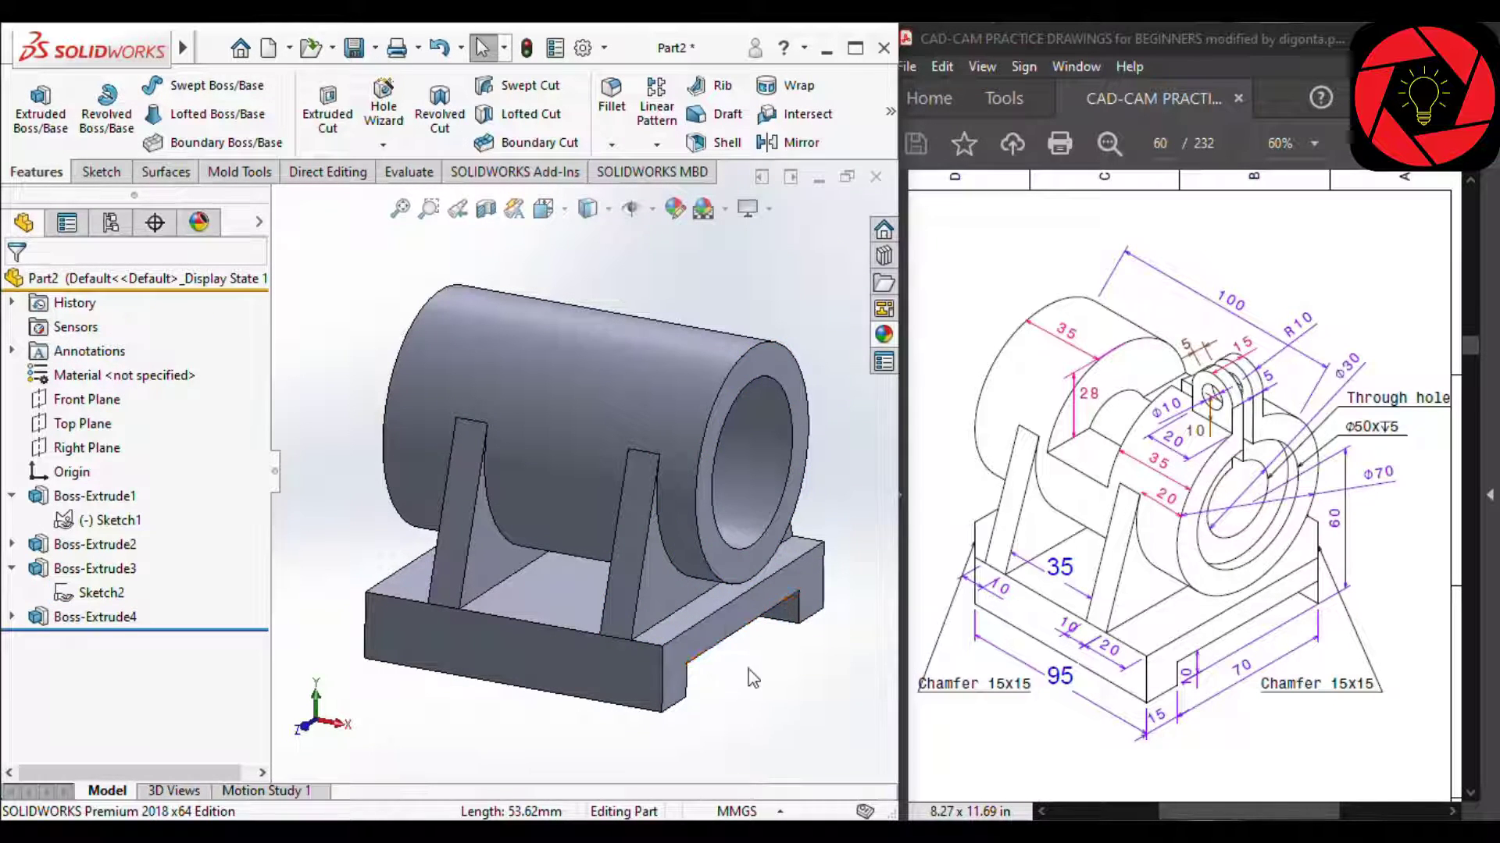
Start a symmetric Distance-Distance chamfer of 15 mm on the base's rear vertical corner edge at the near end of the cylinder.
{"action": "scroll", "coordinate": [742, 547], "scroll_direction": "down", "scroll_amount": 3}
{"action": "scroll", "coordinate": [695, 462], "scroll_direction": "up", "scroll_amount": 2}
{"action": "scroll", "coordinate": [648, 367], "scroll_direction": "down", "scroll_amount": 3}
{"action": "scroll", "coordinate": [648, 368], "scroll_direction": "up", "scroll_amount": 3}
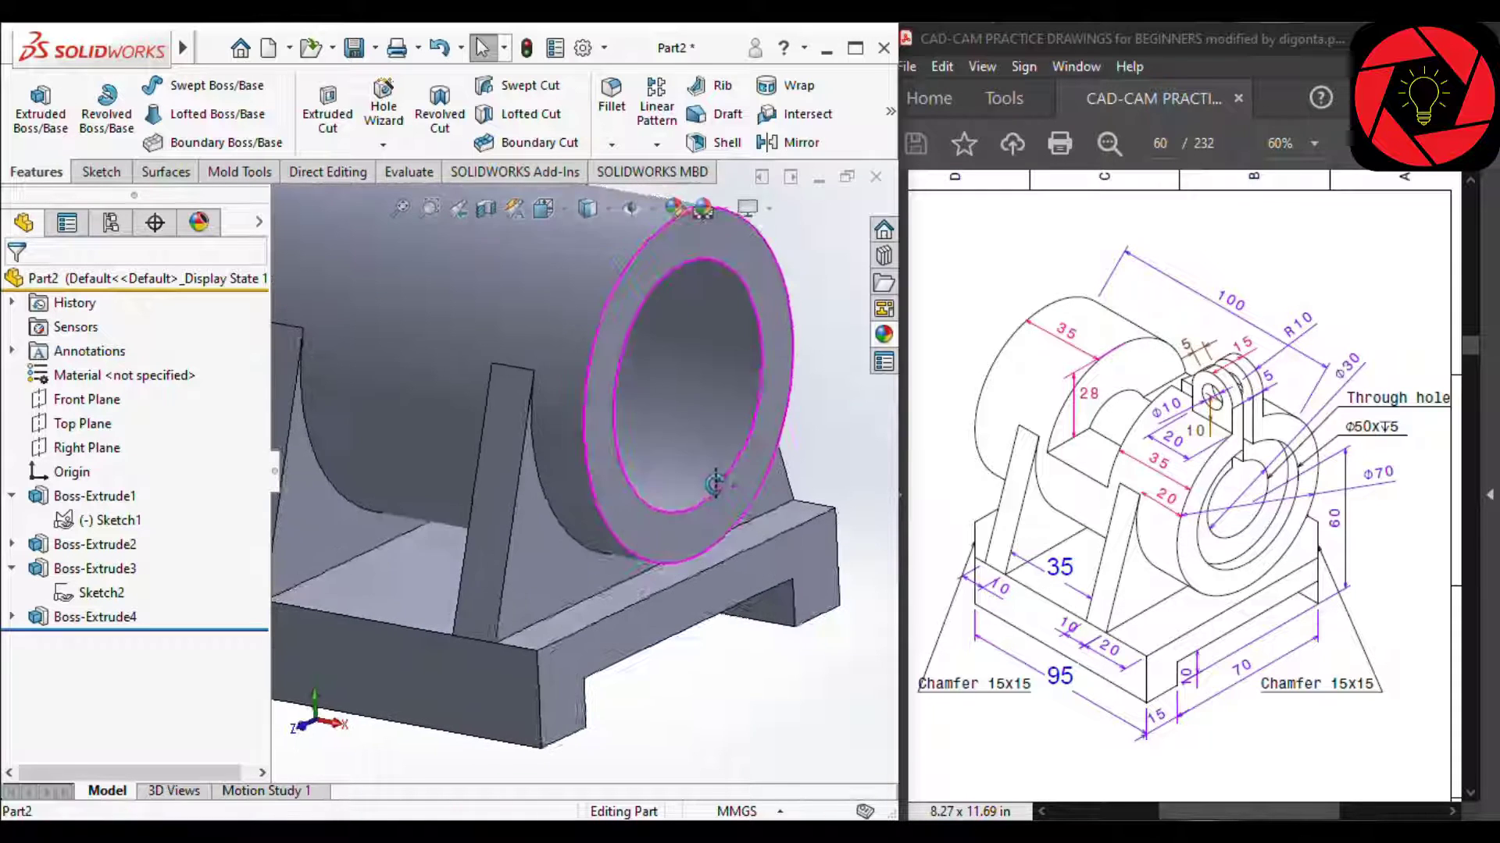
{"action": "scroll", "coordinate": [803, 532], "scroll_direction": "down", "scroll_amount": 4}
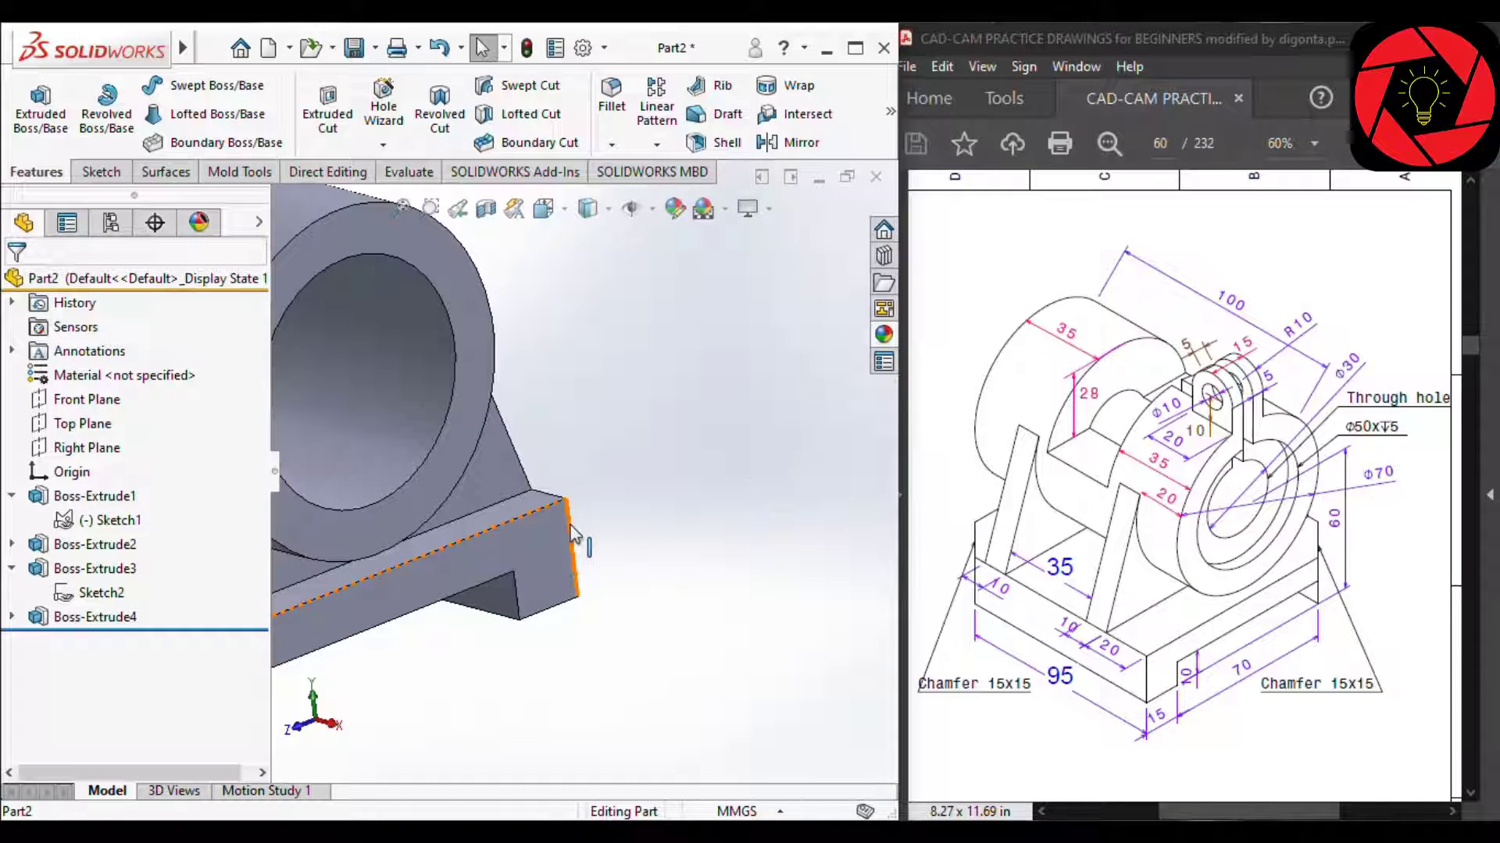
{"action": "left_click", "coordinate": [613, 147]}
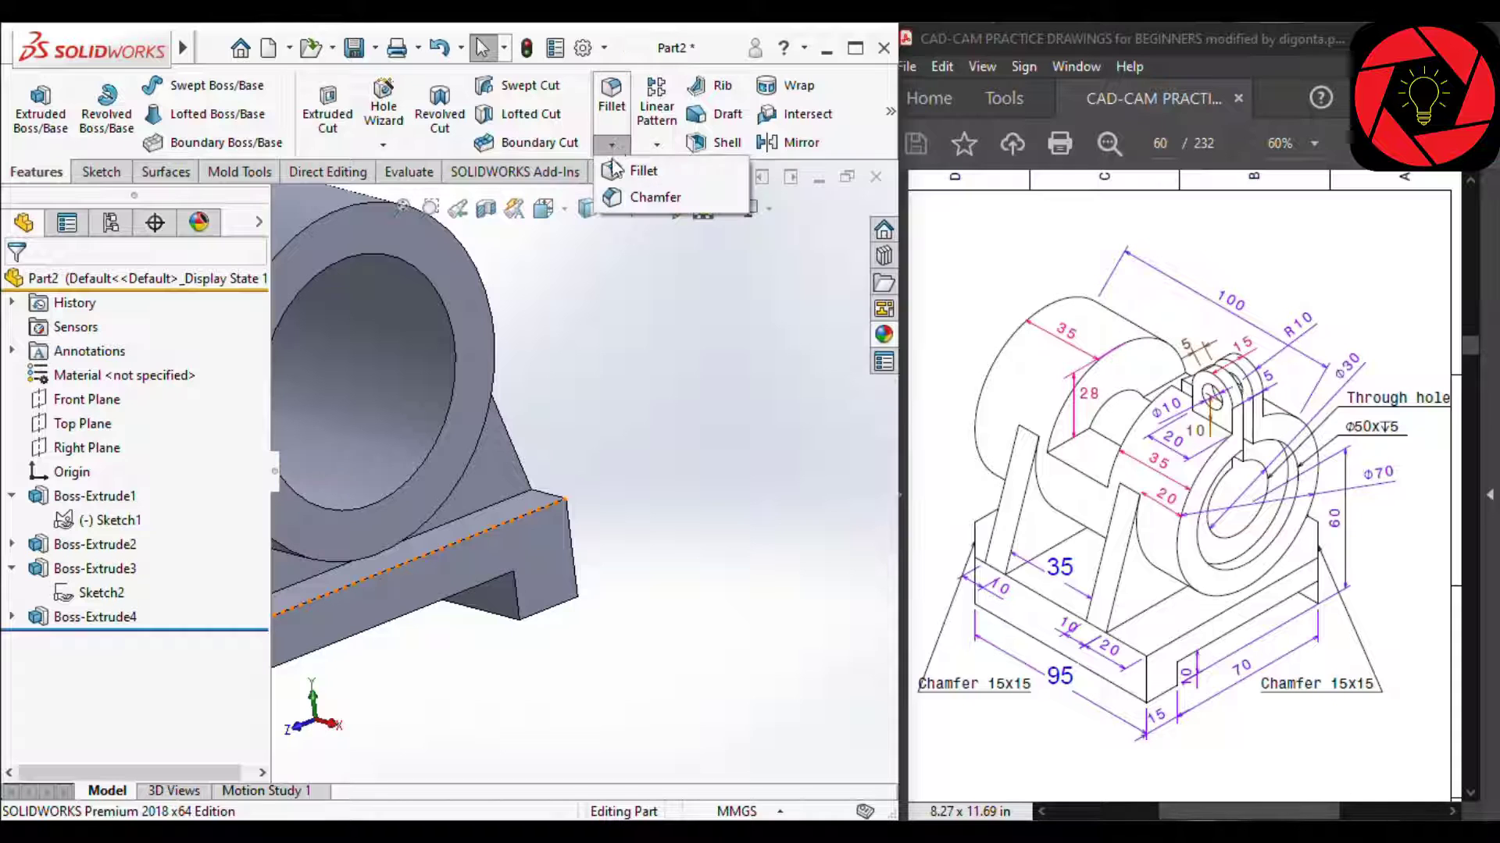
{"action": "left_click", "coordinate": [625, 194]}
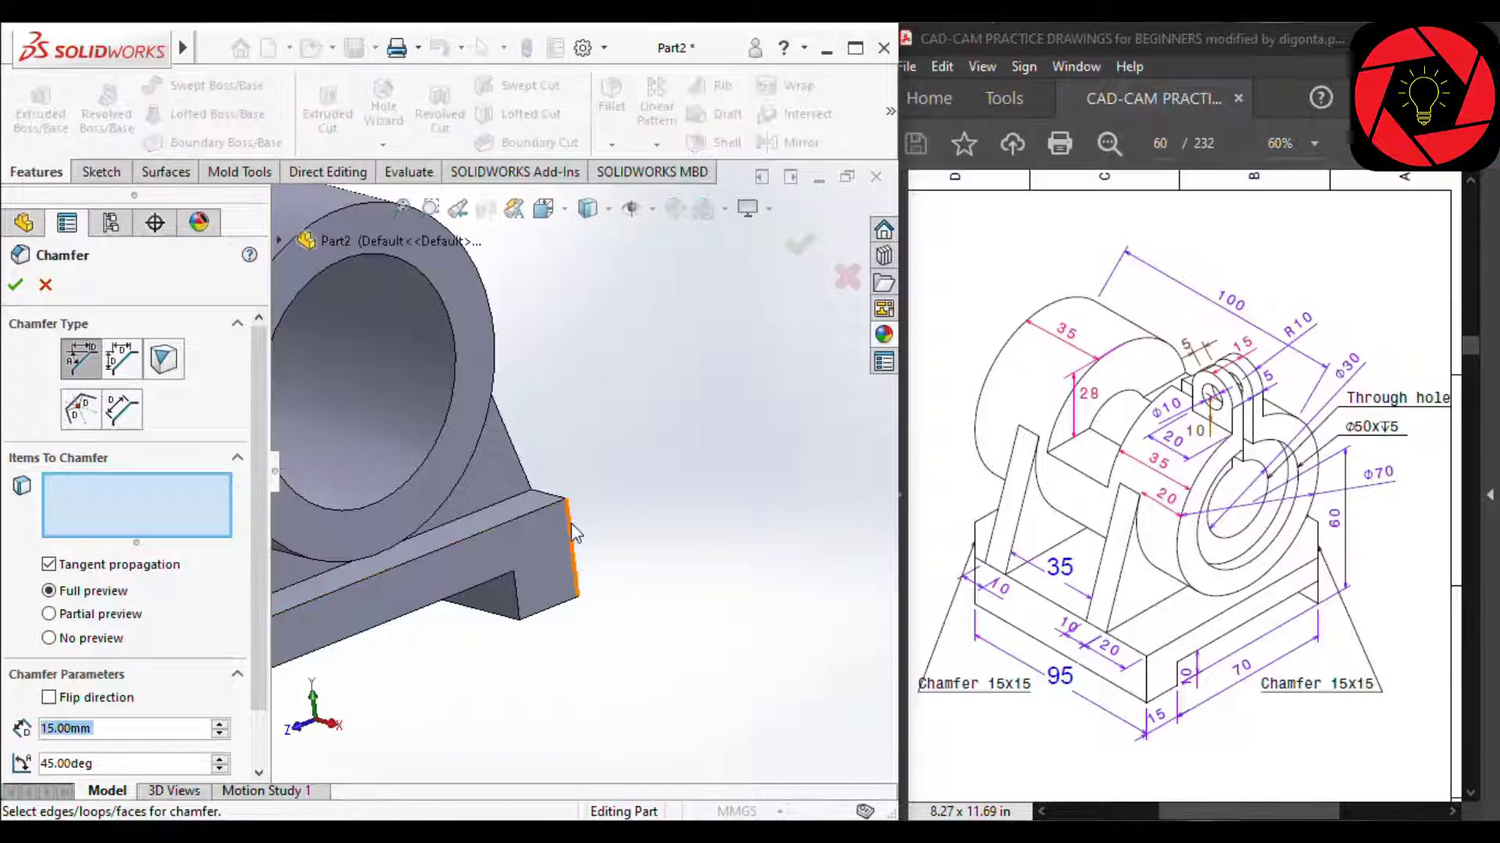
{"action": "left_click", "coordinate": [575, 547]}
{"action": "middle_click_drag", "start_coordinate": [575, 547], "coordinate": [400, 387]}
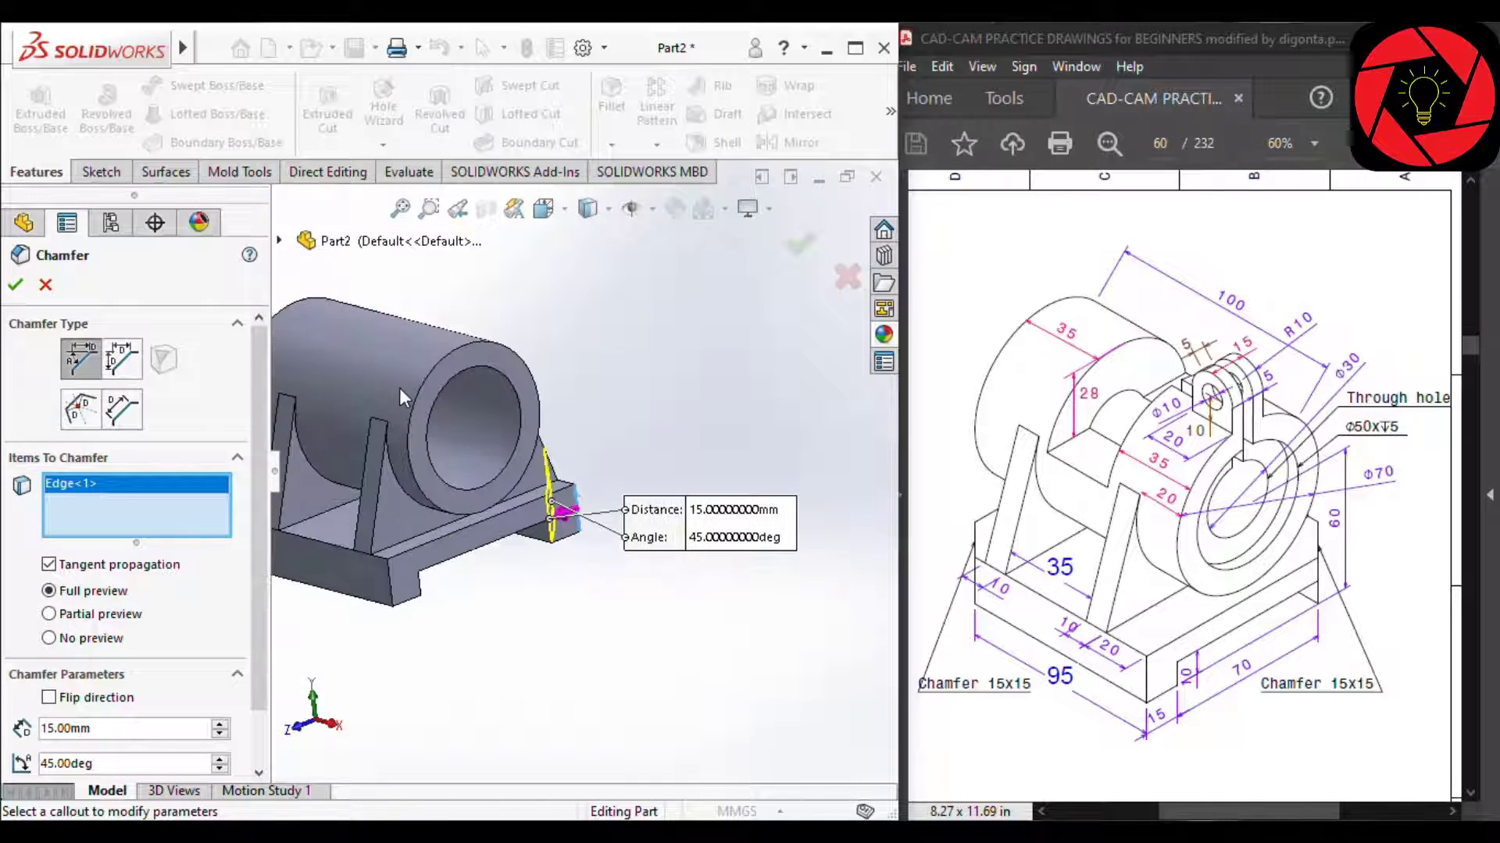
{"action": "left_click", "coordinate": [121, 361]}
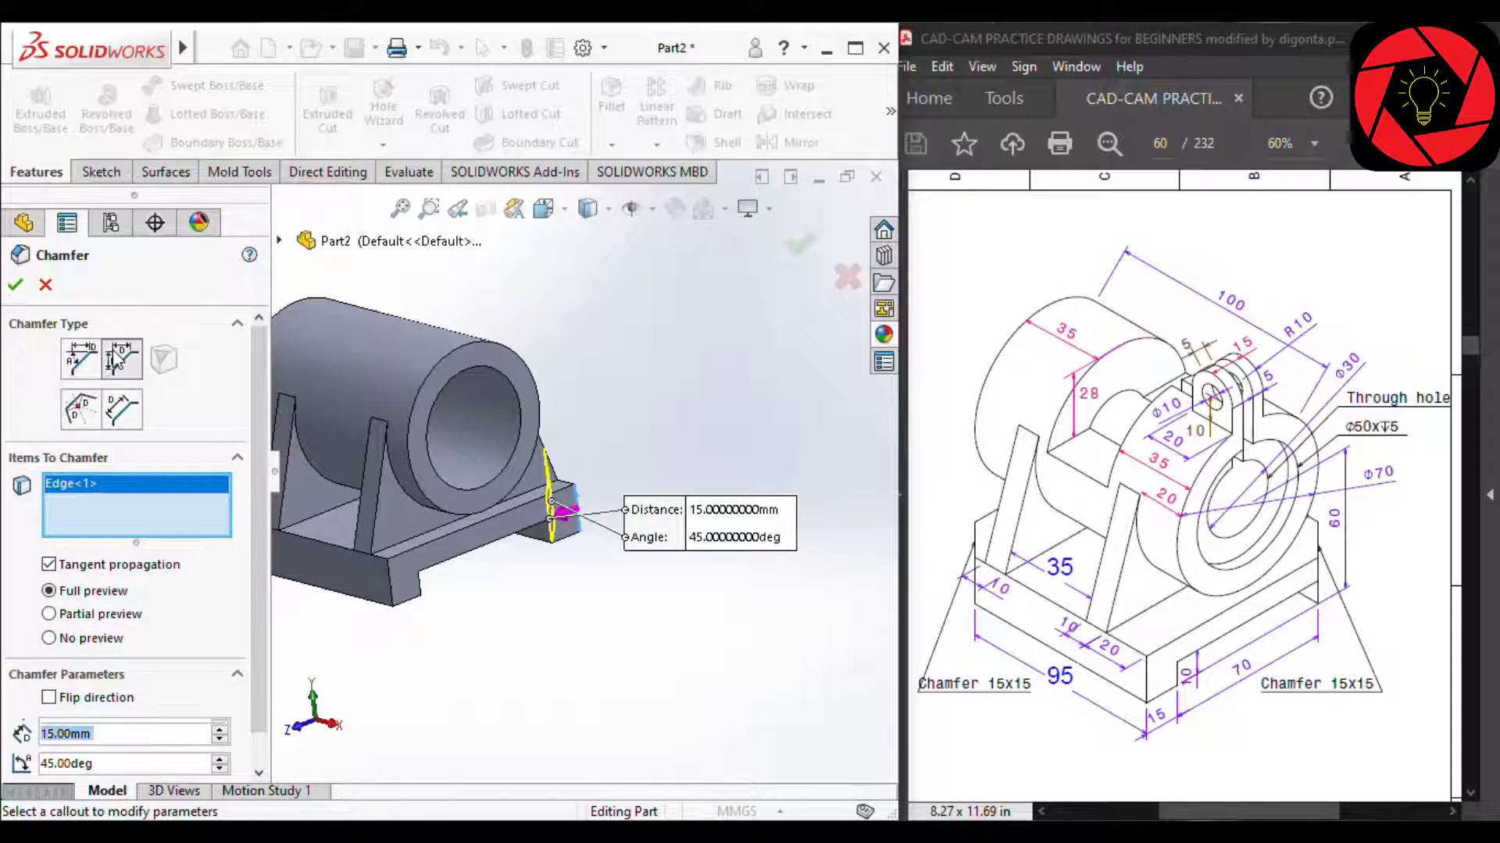
{"action": "left_click", "coordinate": [109, 732]}
Add the diagonally opposite front vertical corner edge of the base to the 15 mm chamfer and complete it.
{"action": "scroll", "coordinate": [353, 547], "scroll_direction": "up", "scroll_amount": 2}
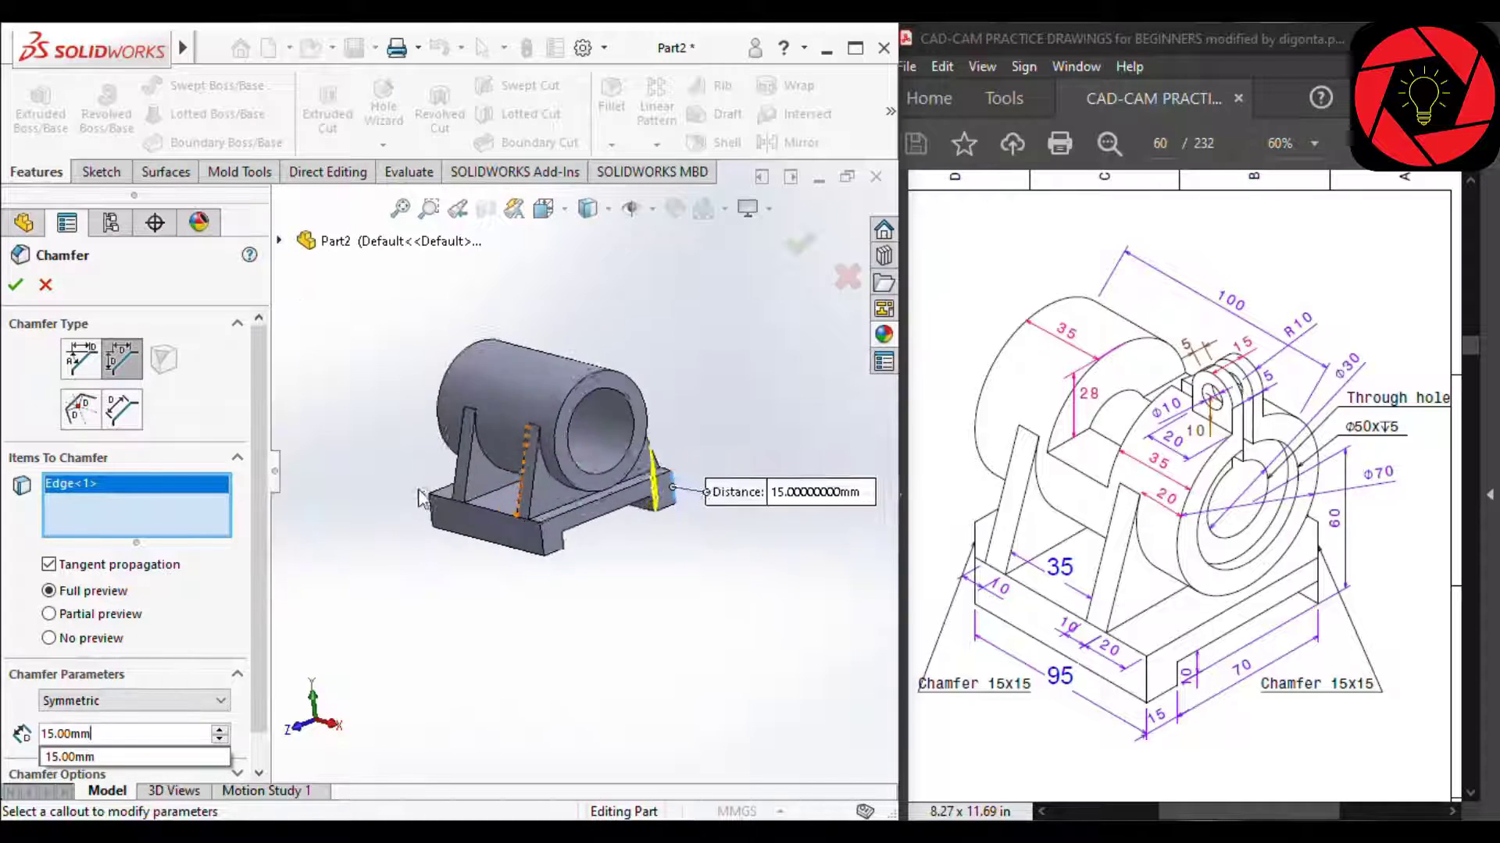
{"action": "scroll", "coordinate": [420, 449], "scroll_direction": "down", "scroll_amount": 1}
{"action": "middle_click_drag", "start_coordinate": [417, 439], "coordinate": [459, 491]}
{"action": "scroll", "coordinate": [461, 500], "scroll_direction": "down", "scroll_amount": 2}
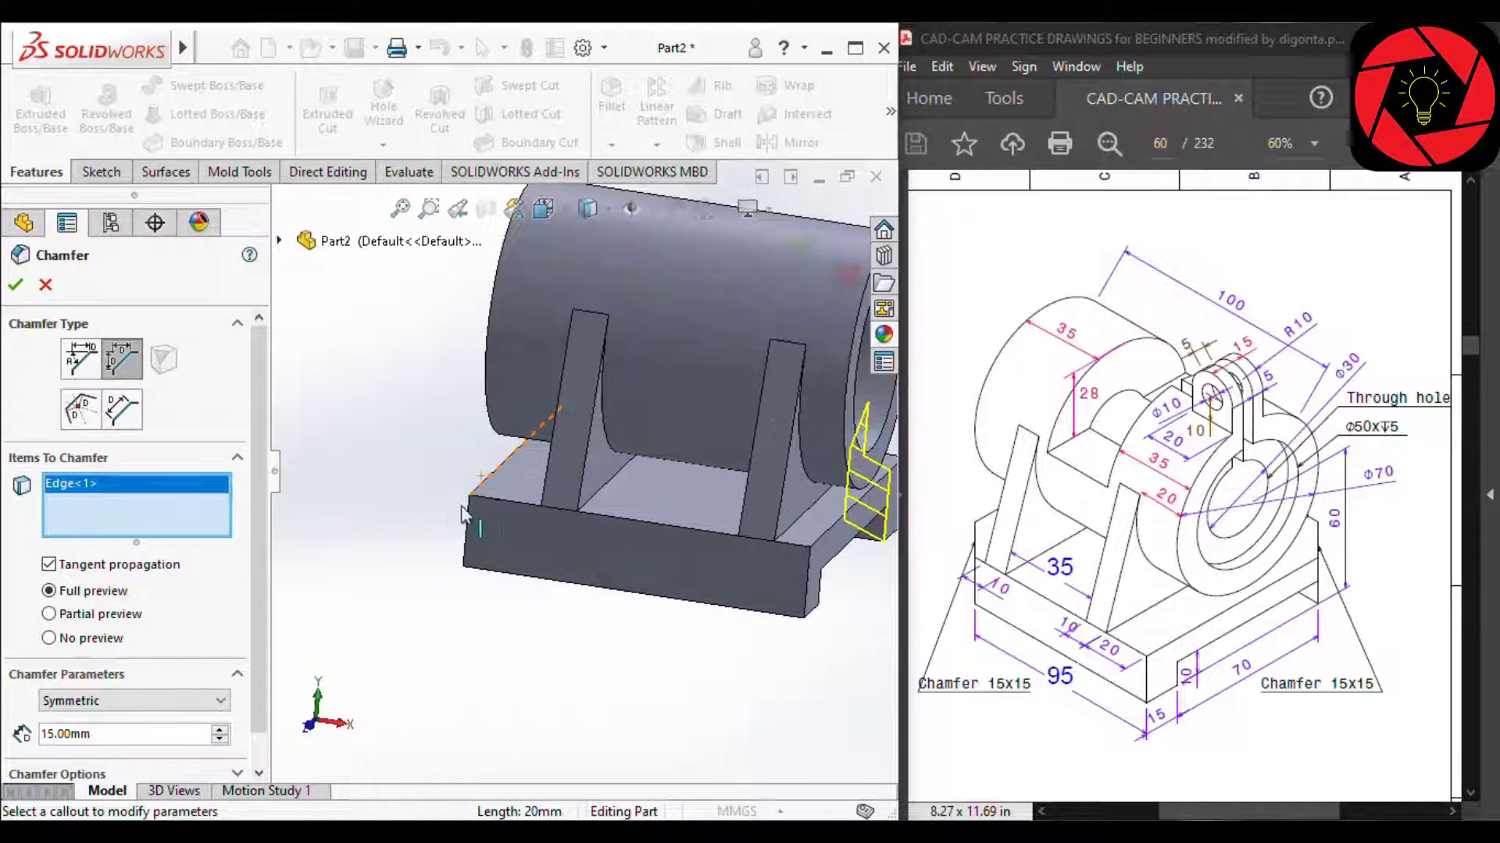
{"action": "left_click", "coordinate": [466, 515]}
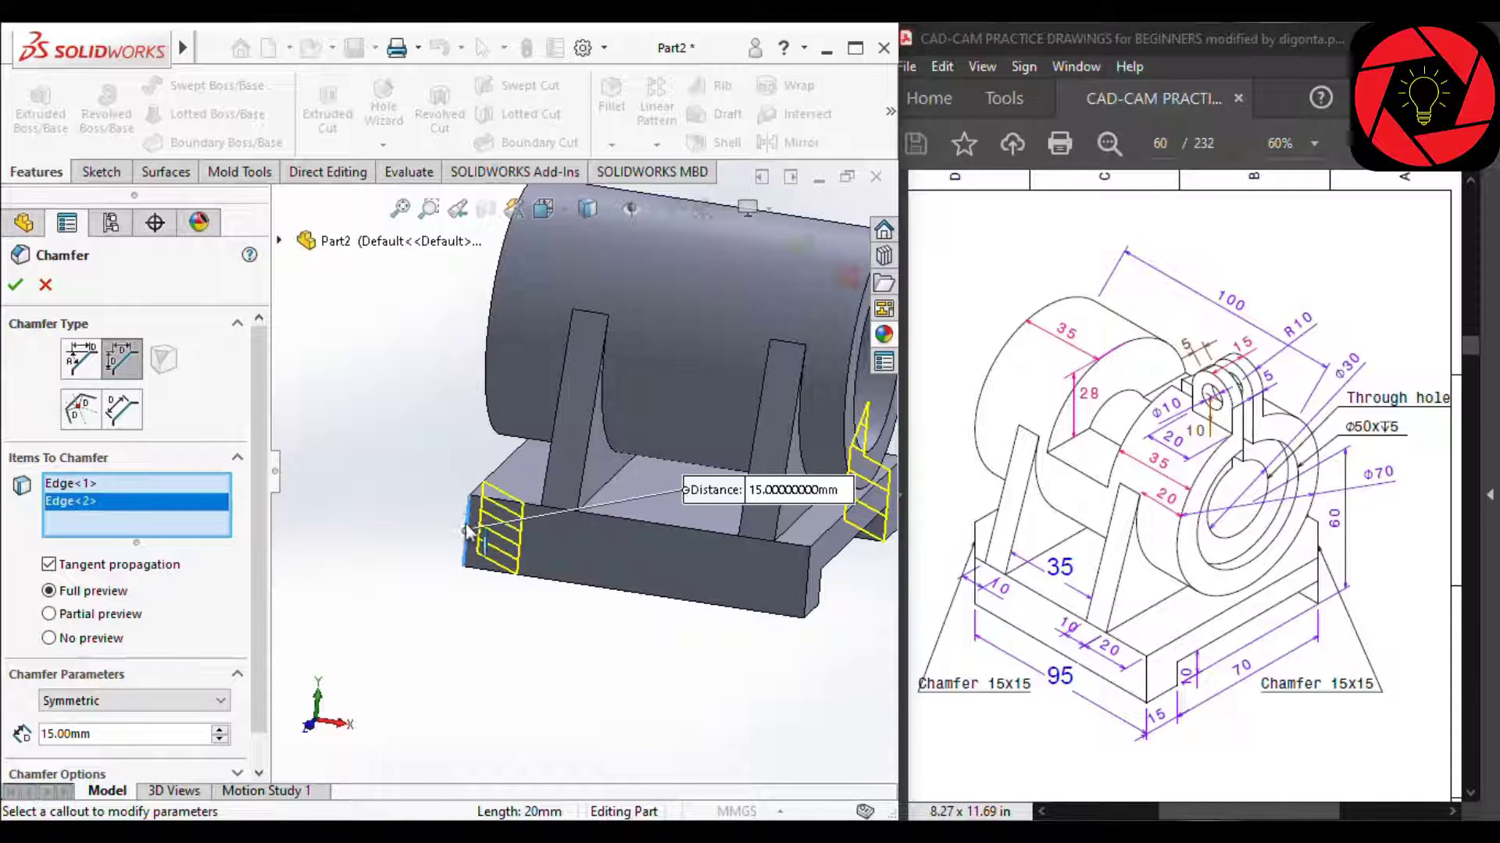
{"action": "scroll", "coordinate": [465, 523], "scroll_direction": "up", "scroll_amount": 2}
{"action": "scroll", "coordinate": [684, 340], "scroll_direction": "down", "scroll_amount": 2}
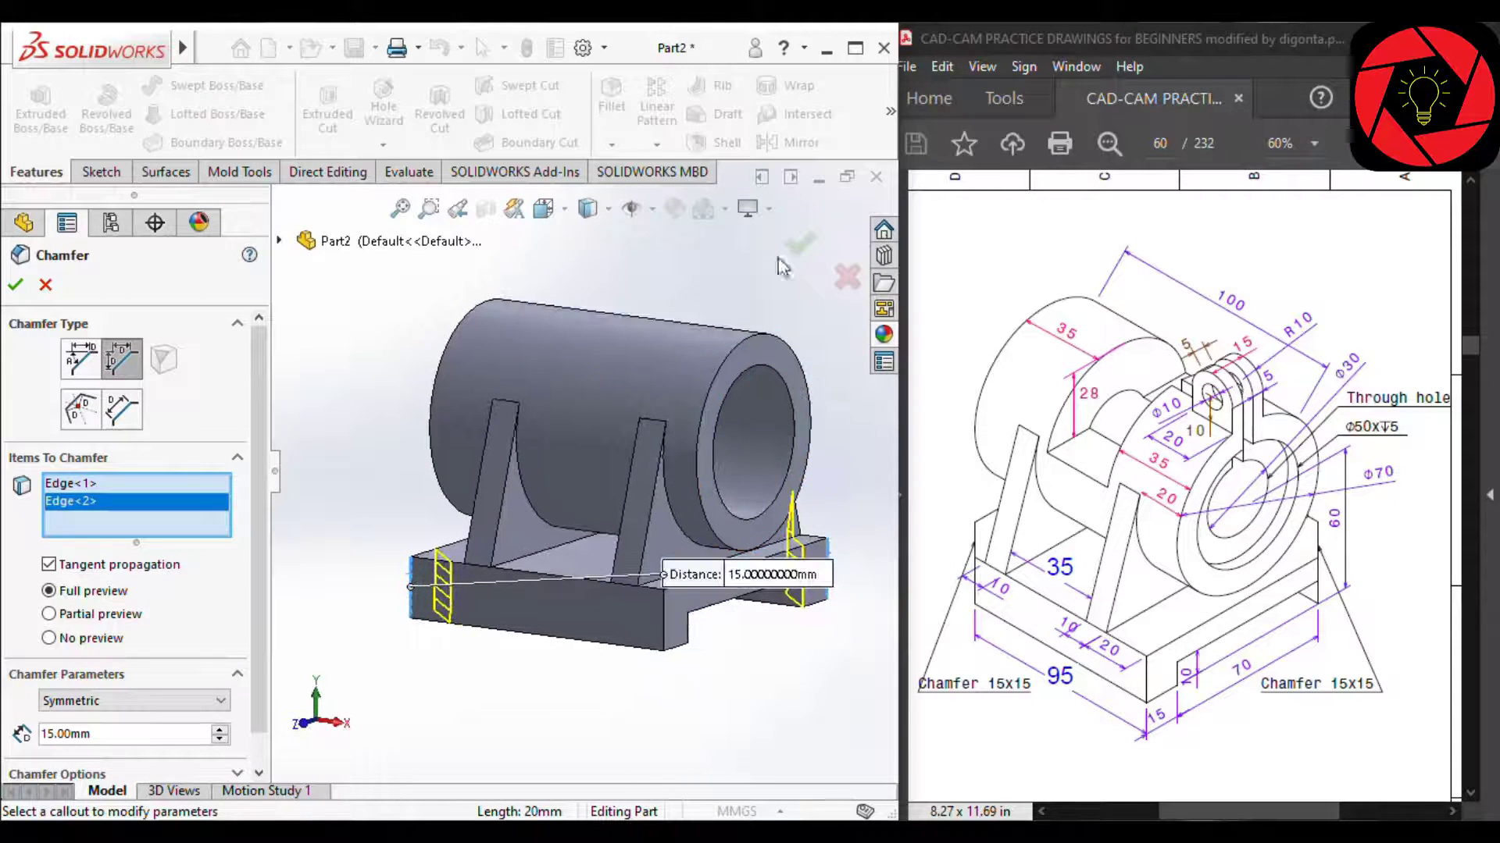
{"action": "left_click", "coordinate": [801, 243]}
{"action": "mouse_move", "coordinate": [677, 387]}
{"action": "middle_mouse_down"}
{"action": "mouse_move", "coordinate": [716, 385]}
{"action": "mouse_move", "coordinate": [686, 400]}
{"action": "middle_mouse_up"}
{"action": "scroll", "coordinate": [660, 455], "scroll_direction": "up", "scroll_amount": 2}
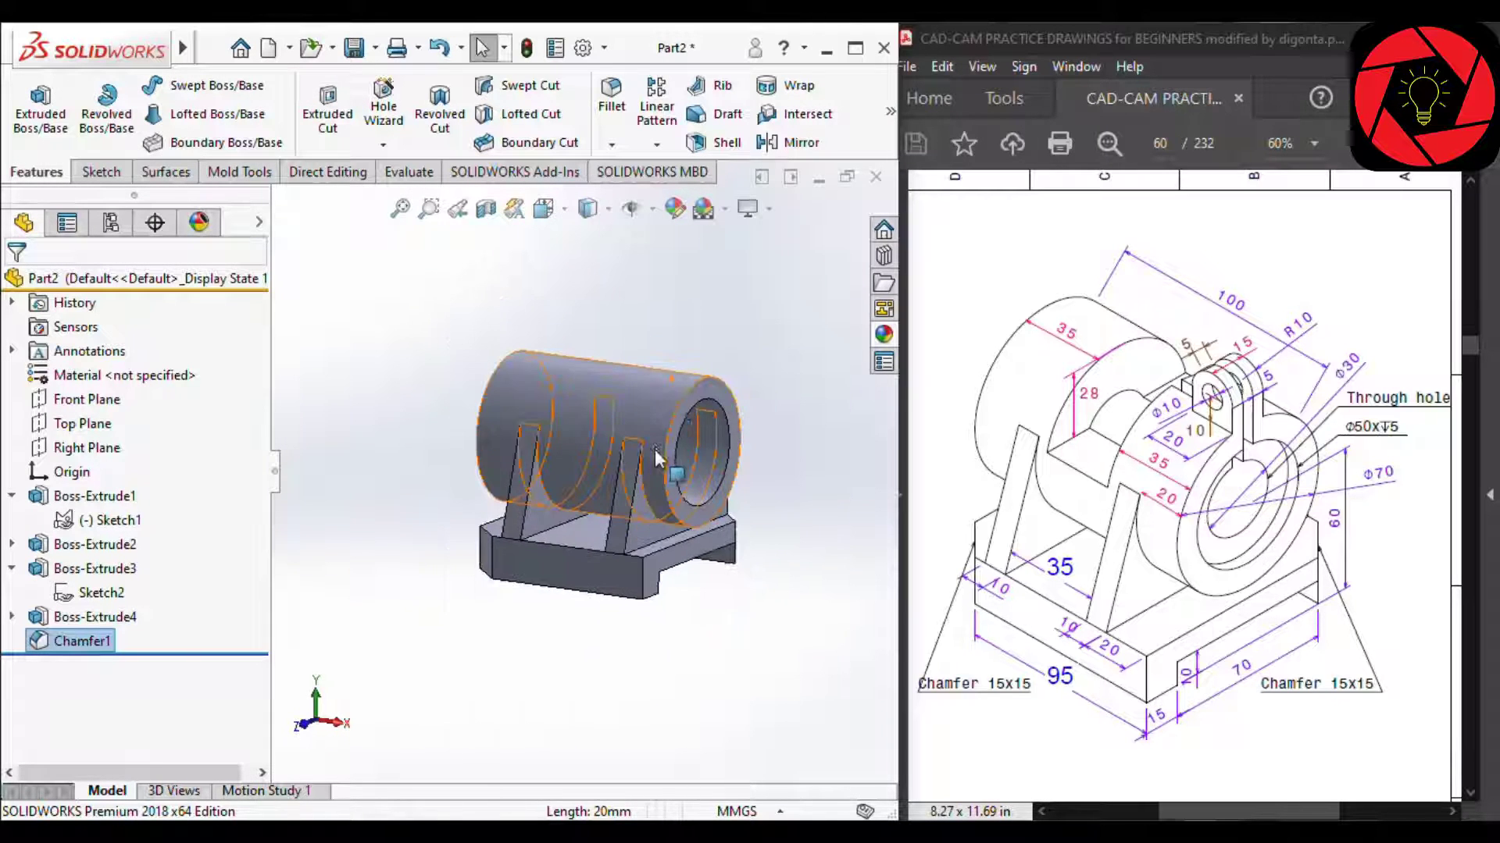
{"action": "scroll", "coordinate": [720, 552], "scroll_direction": "down", "scroll_amount": 5}
{"action": "scroll", "coordinate": [720, 556], "scroll_direction": "up", "scroll_amount": 5}
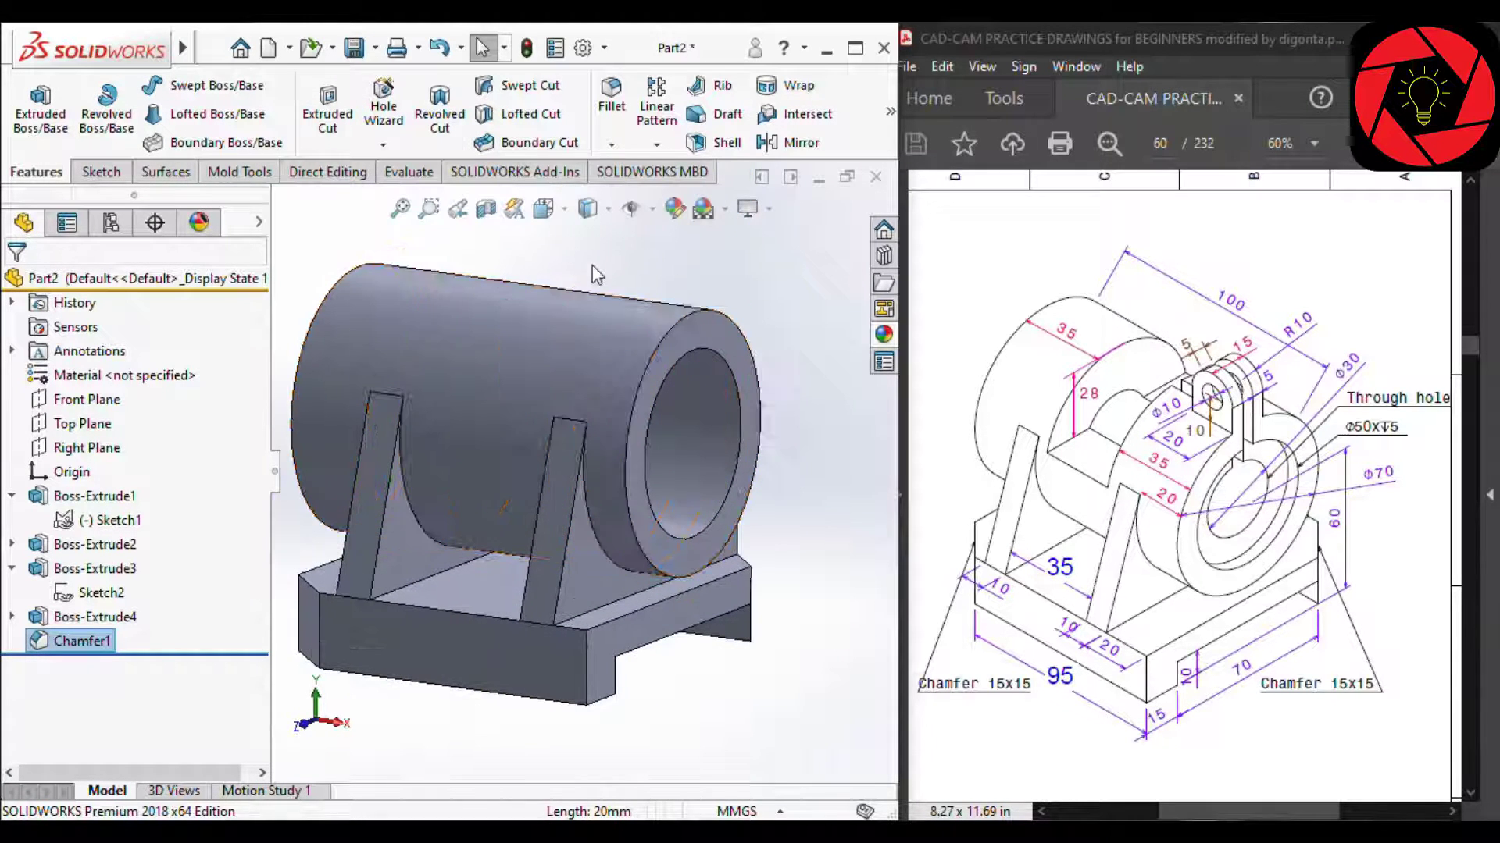
{"action": "scroll", "coordinate": [592, 462], "scroll_direction": "up", "scroll_amount": 3}
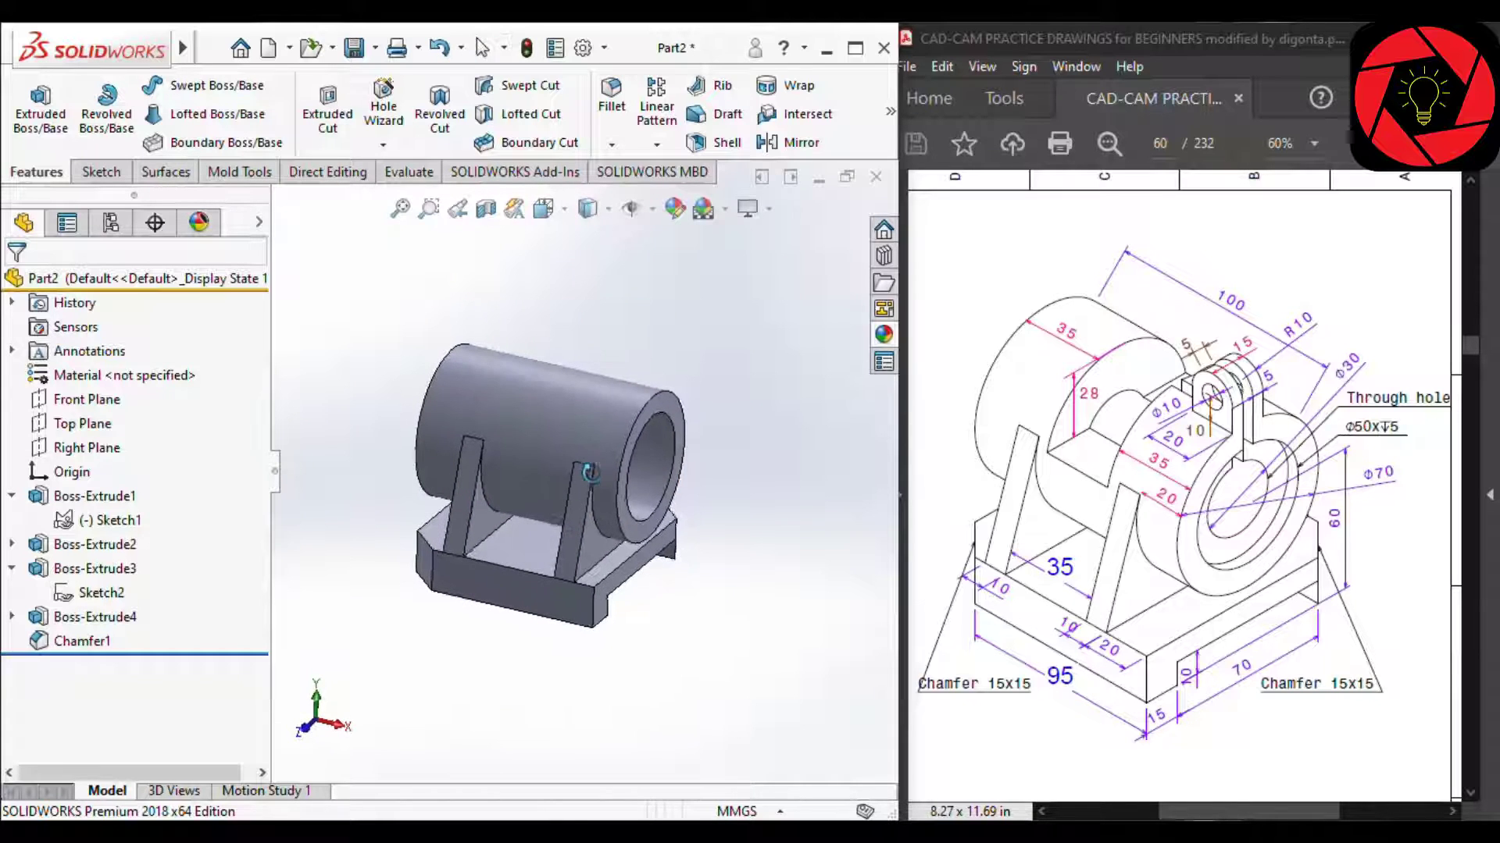
Start a new sketch on the Front Plane and show the model in the front view.
{"action": "left_click", "coordinate": [95, 399]}
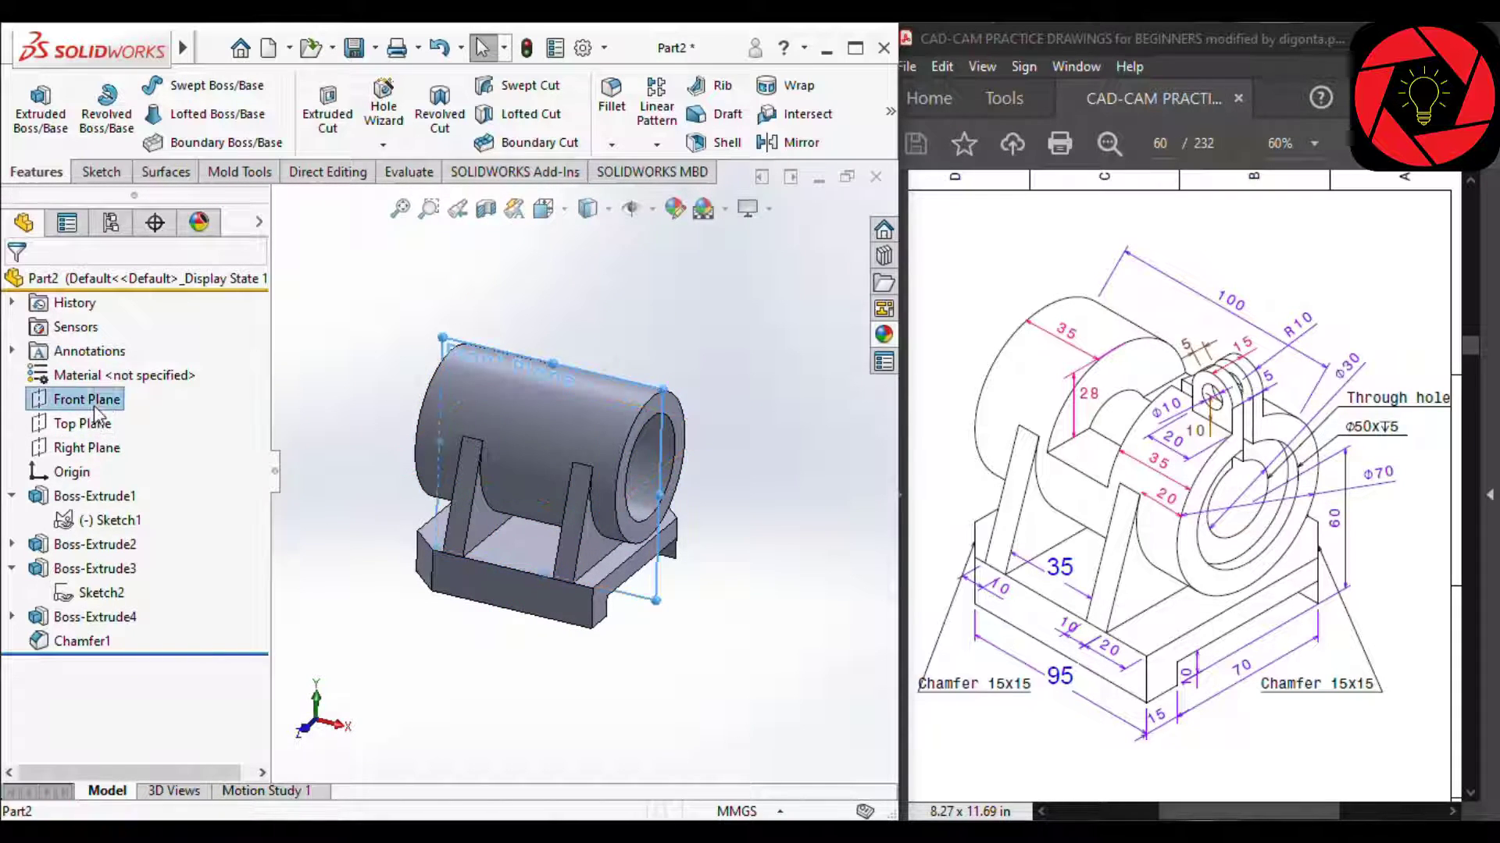
{"action": "left_click", "coordinate": [114, 377]}
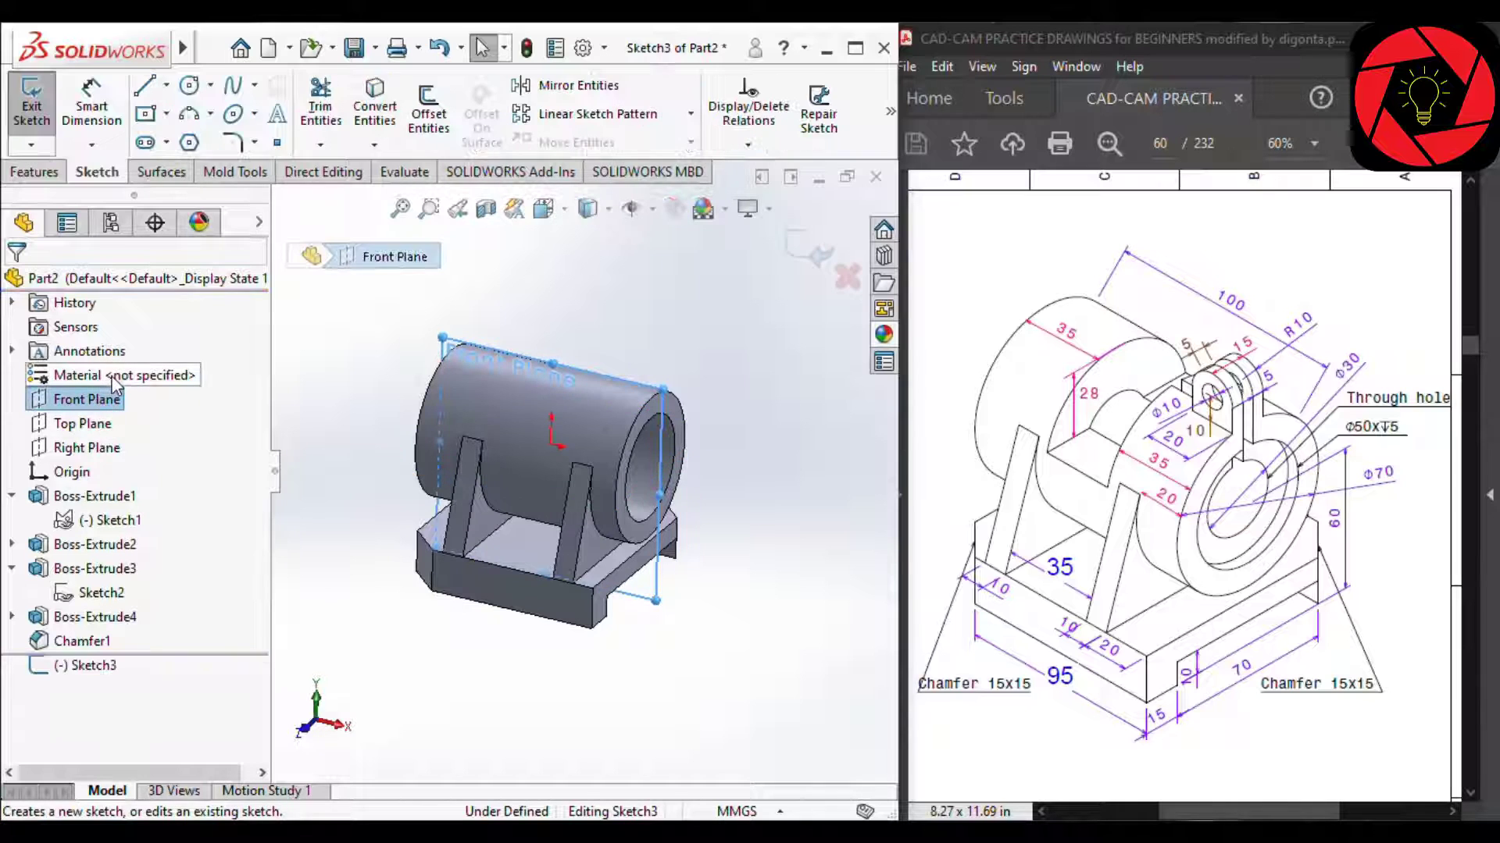
{"action": "left_click", "coordinate": [564, 211]}
{"action": "left_click", "coordinate": [666, 334]}
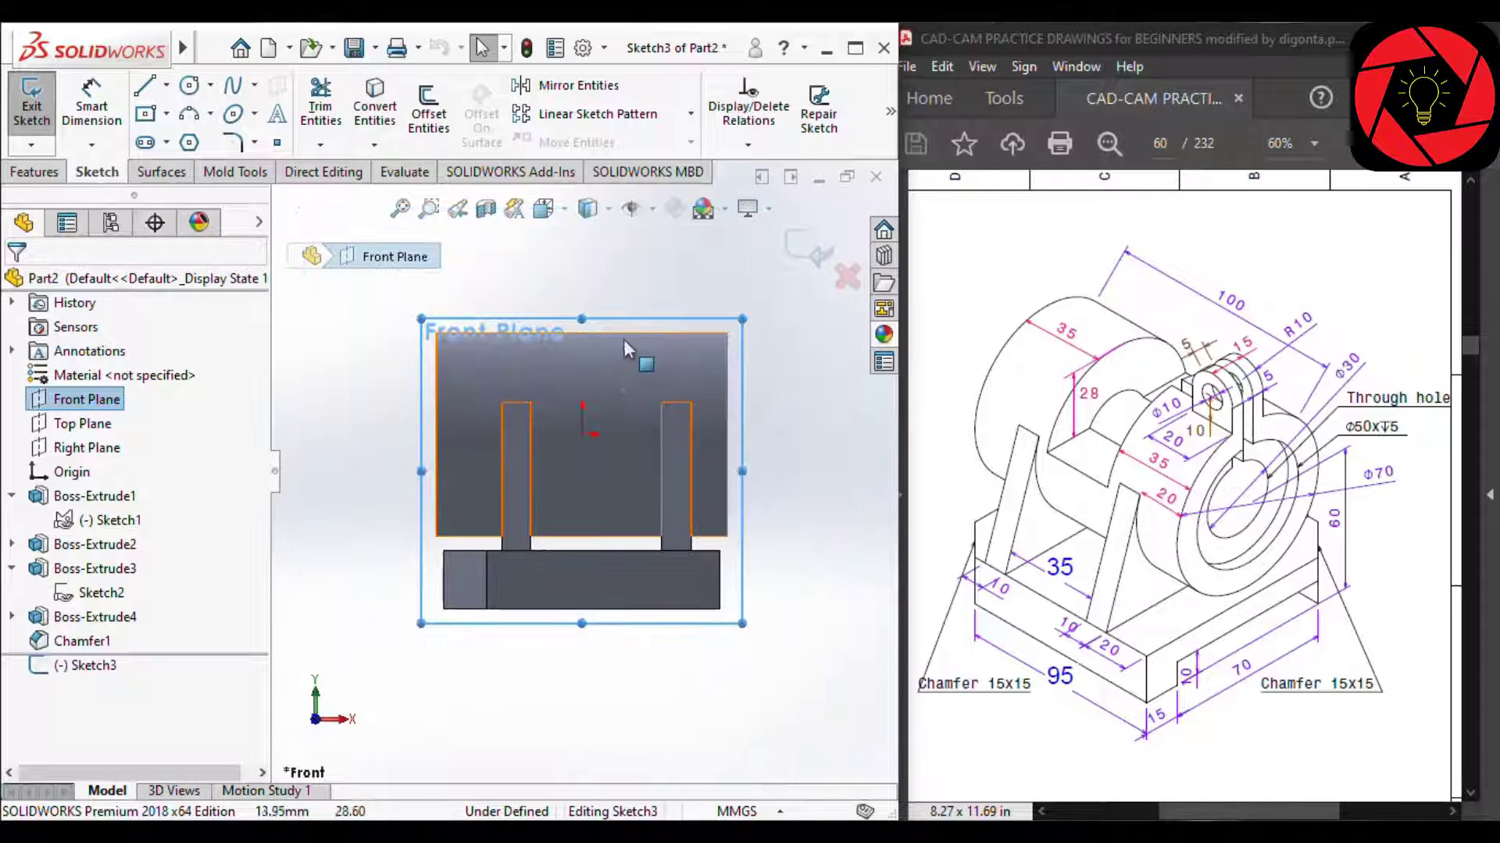
Sketch a corner rectangle about 22 mm wide and 16 mm tall on the cylinder's upper edge, starting at its +X end corner.
{"action": "scroll", "coordinate": [623, 339], "scroll_direction": "down", "scroll_amount": 3}
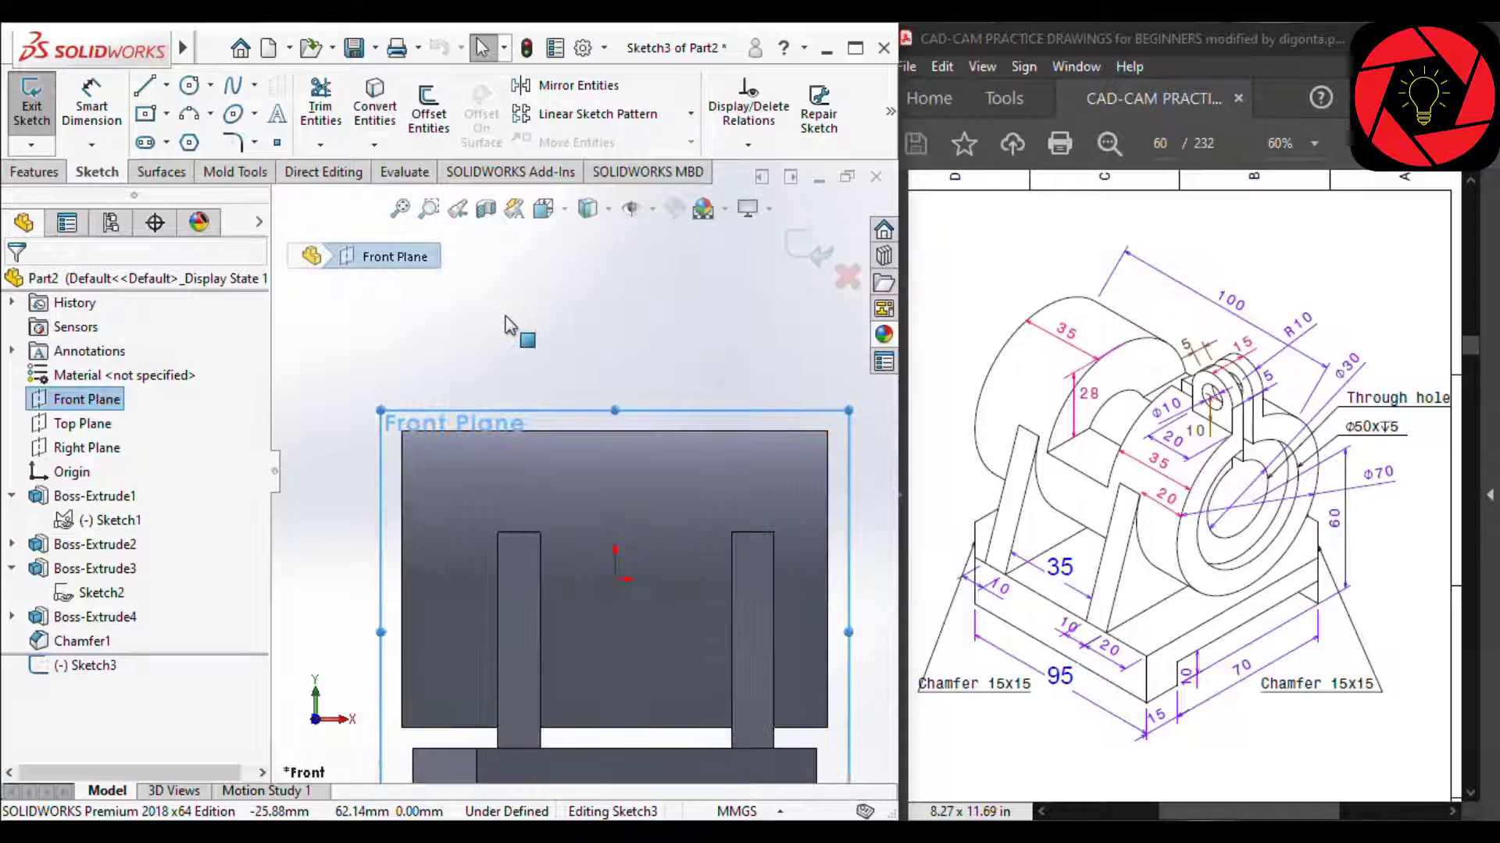
{"action": "right_click_drag", "start_coordinate": [478, 422], "coordinate": [547, 413]}
{"action": "scroll", "coordinate": [672, 367], "scroll_direction": "down", "scroll_amount": 4}
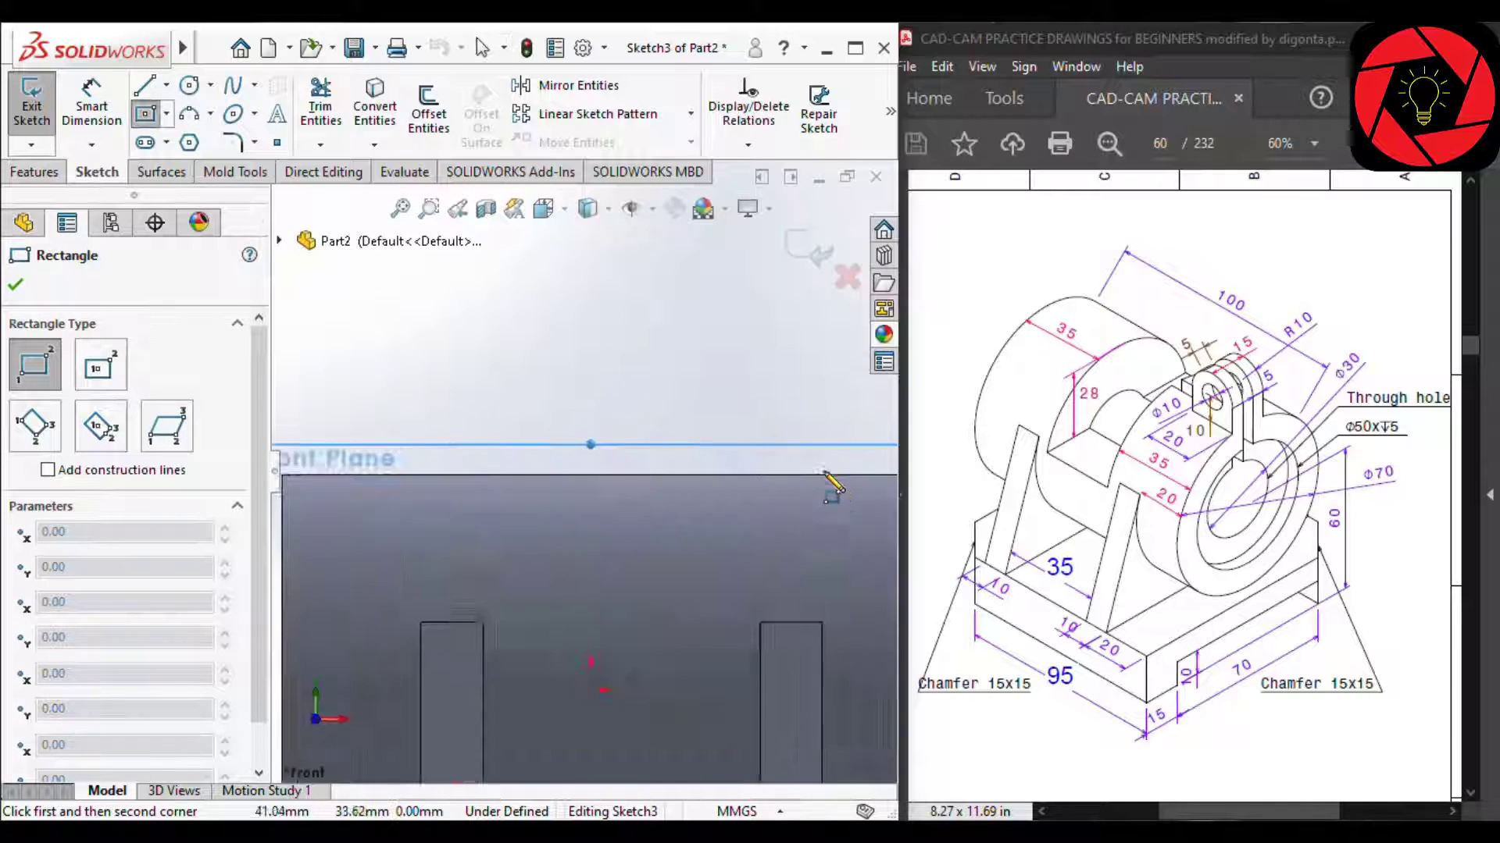
{"action": "scroll", "coordinate": [827, 471], "scroll_direction": "up", "scroll_amount": 3}
{"action": "scroll", "coordinate": [761, 469], "scroll_direction": "down", "scroll_amount": 2}
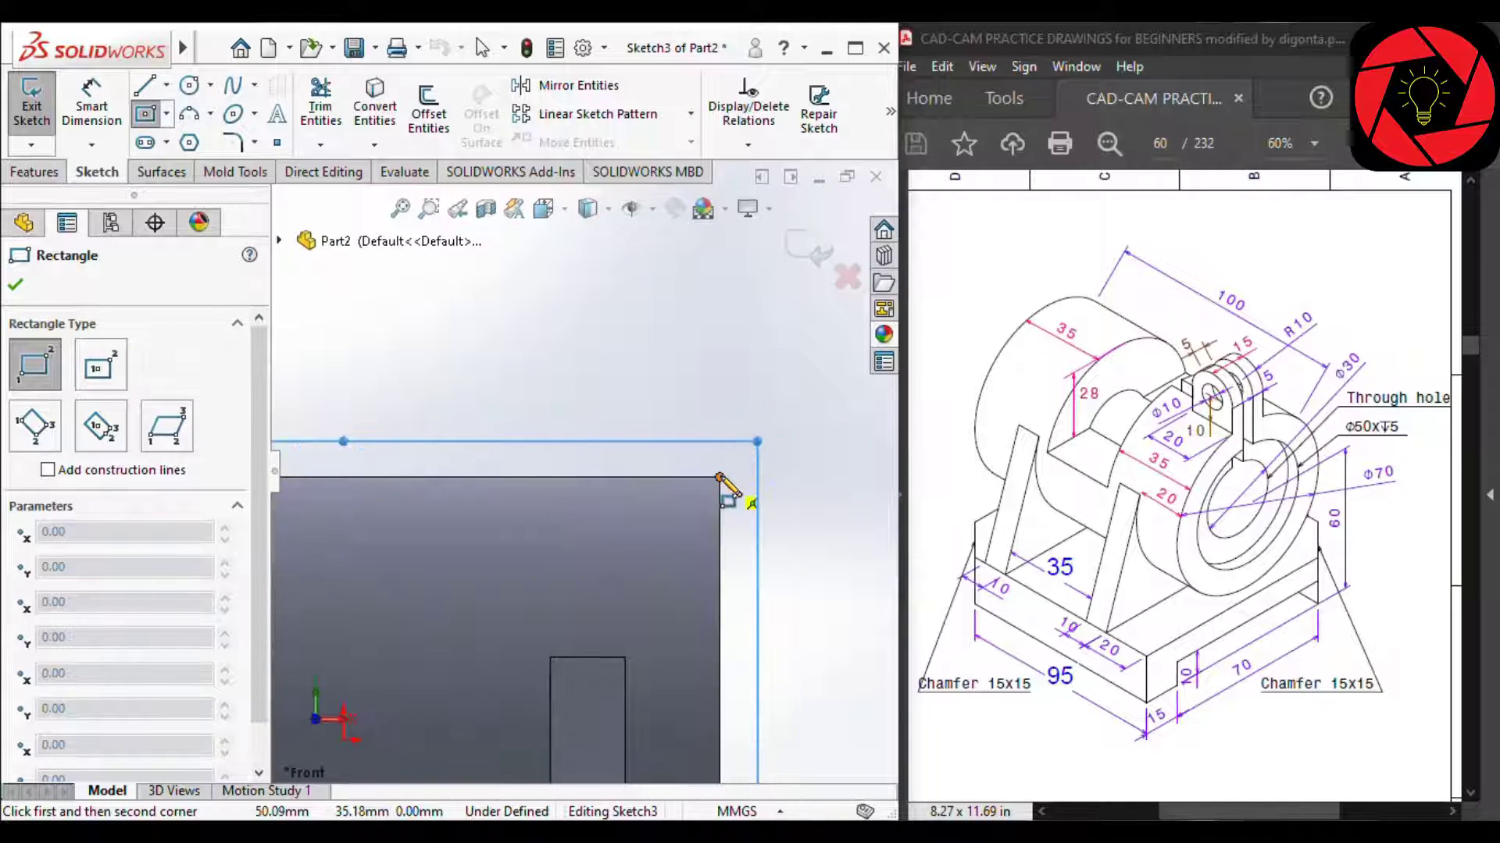
{"action": "left_click", "coordinate": [720, 477]}
{"action": "left_click", "coordinate": [552, 359]}
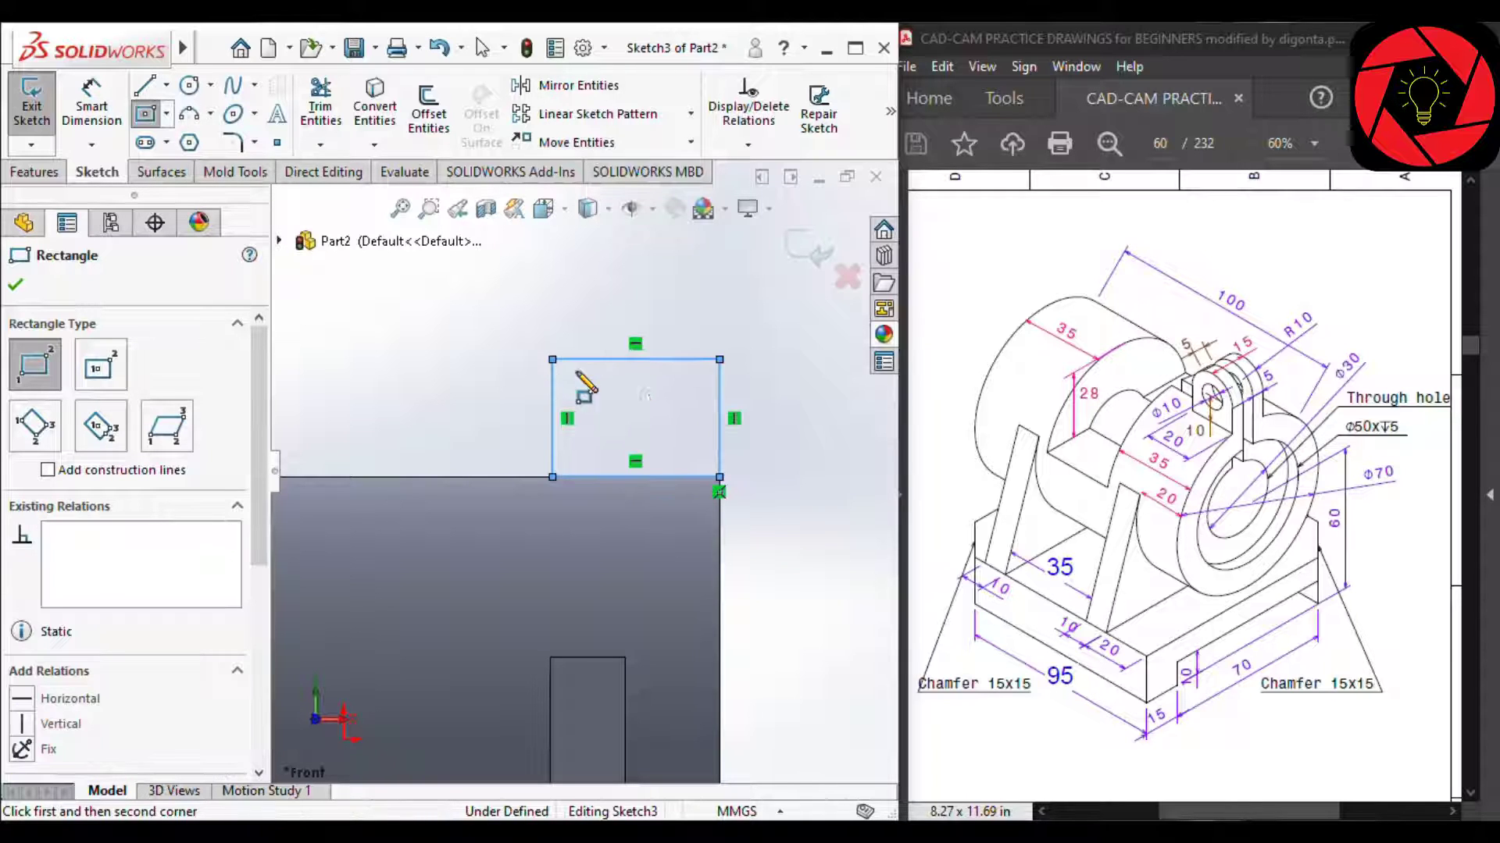
Draw a circle of about 11 mm radius centred on the midpoint of the rectangle's upper edge, reaching the edge's endpoint.
{"action": "left_click", "coordinate": [190, 86]}
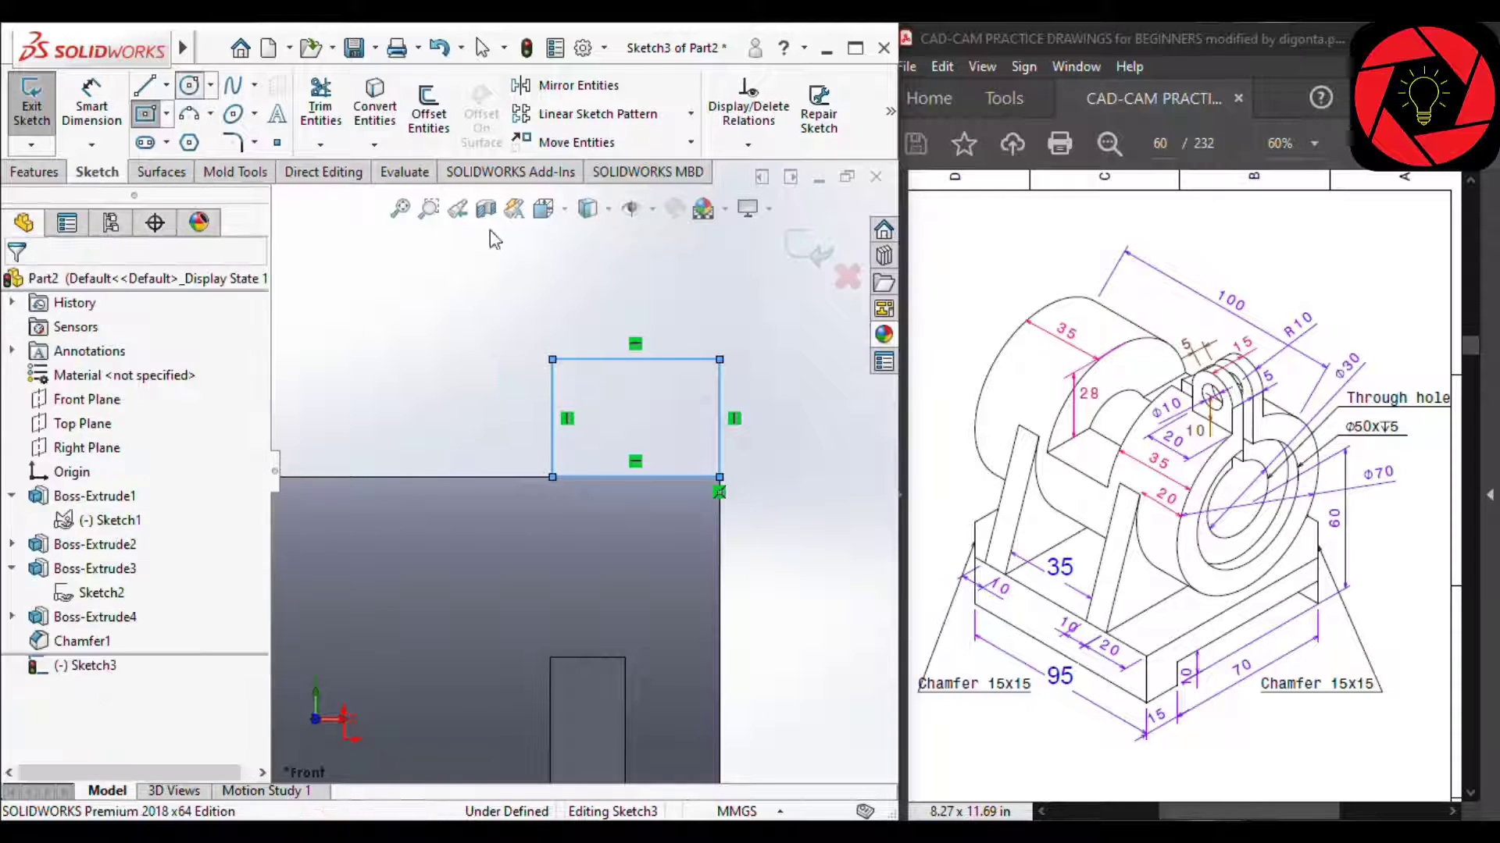
{"action": "left_click", "coordinate": [635, 359]}
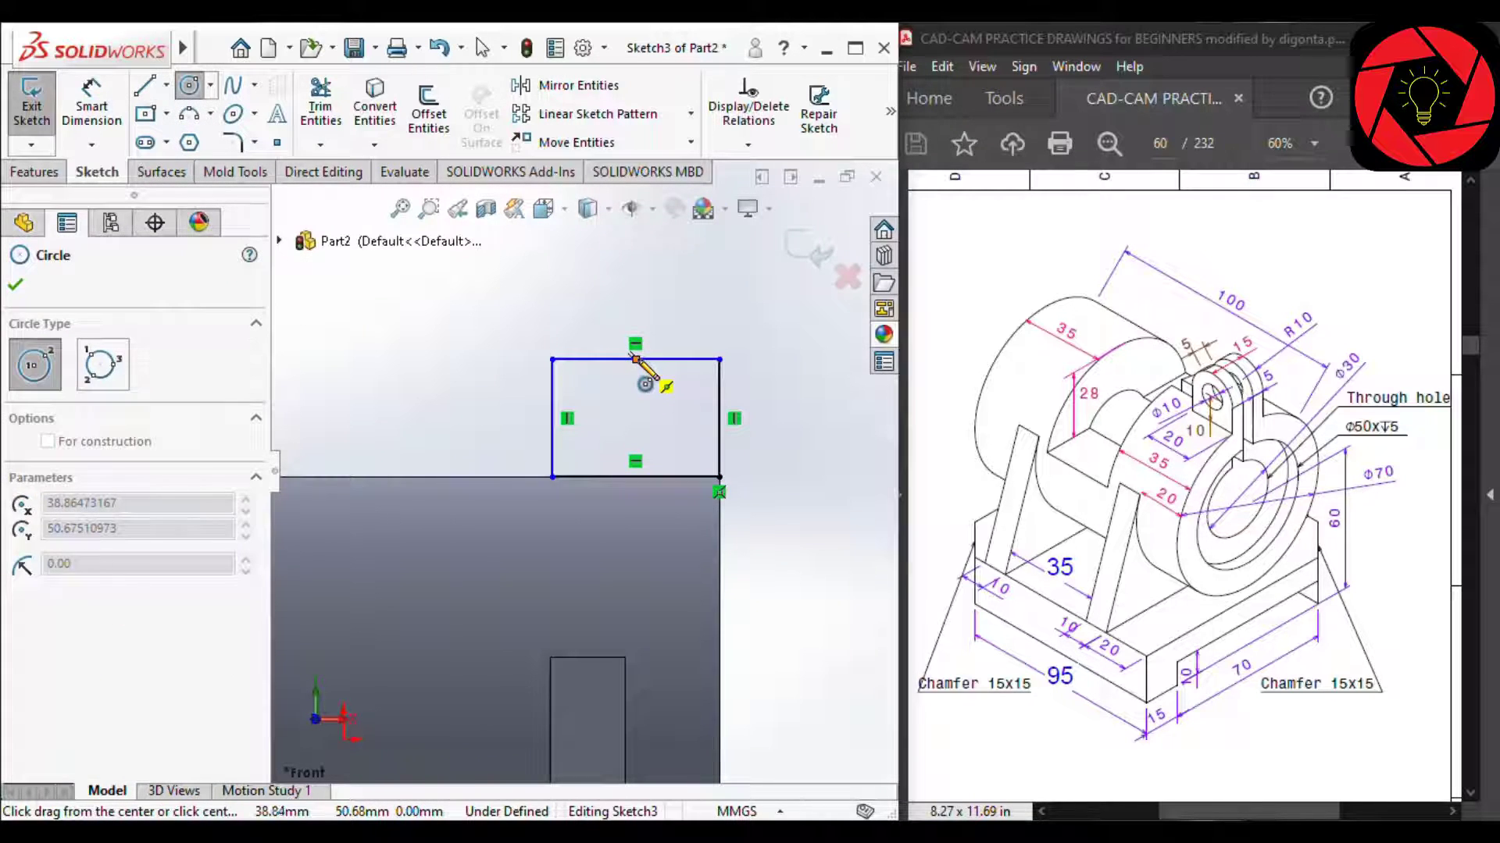
{"action": "left_click", "coordinate": [720, 360]}
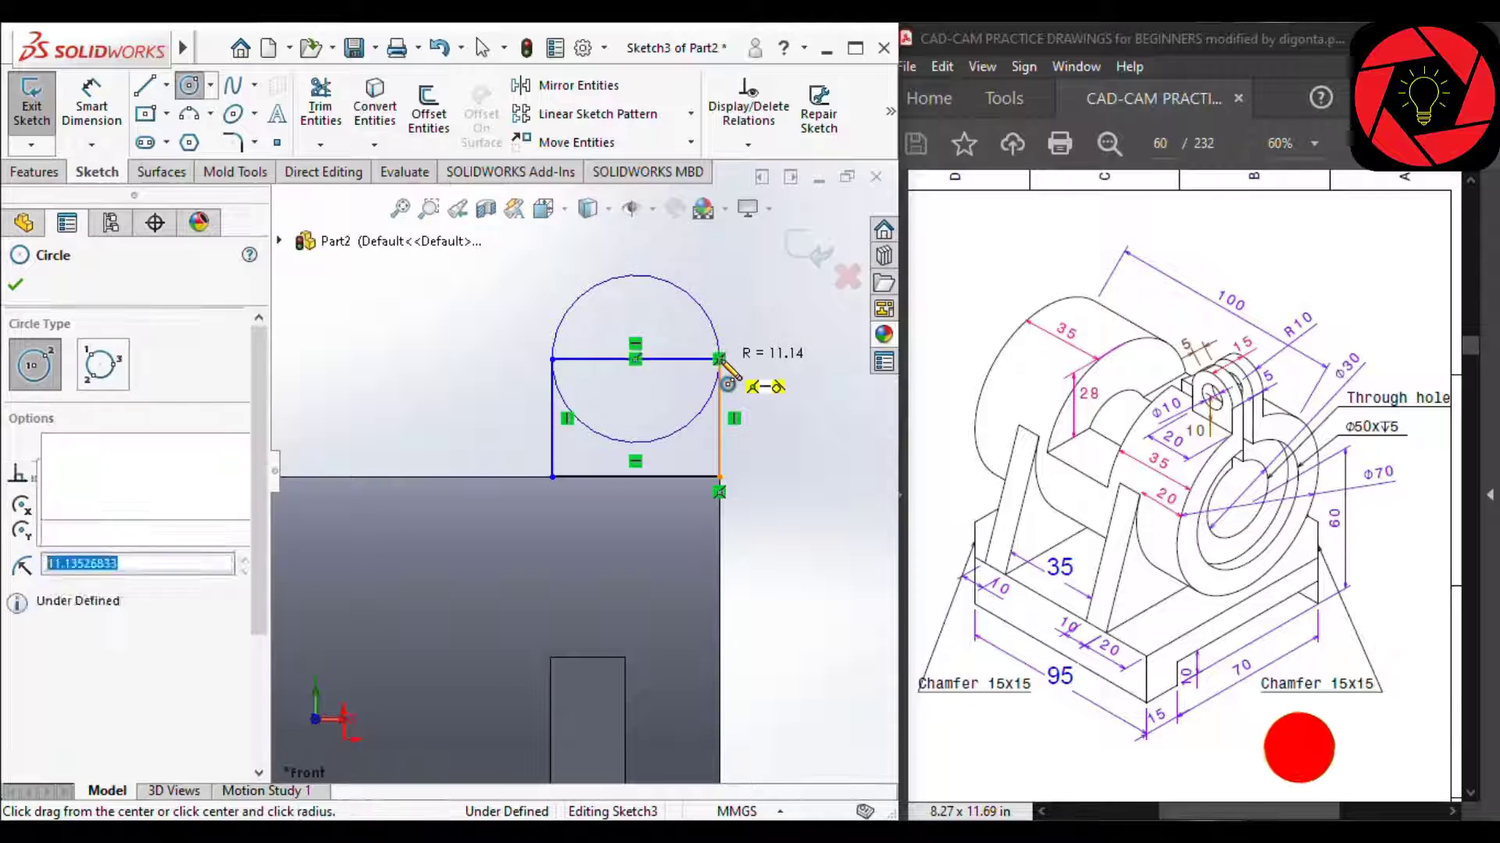
Trim the circle's lower half and the rectangle's upper edge to leave a single arched lug outline.
{"action": "left_click", "coordinate": [320, 110]}
{"action": "left_click_drag", "start_coordinate": [612, 338], "coordinate": [588, 439]}
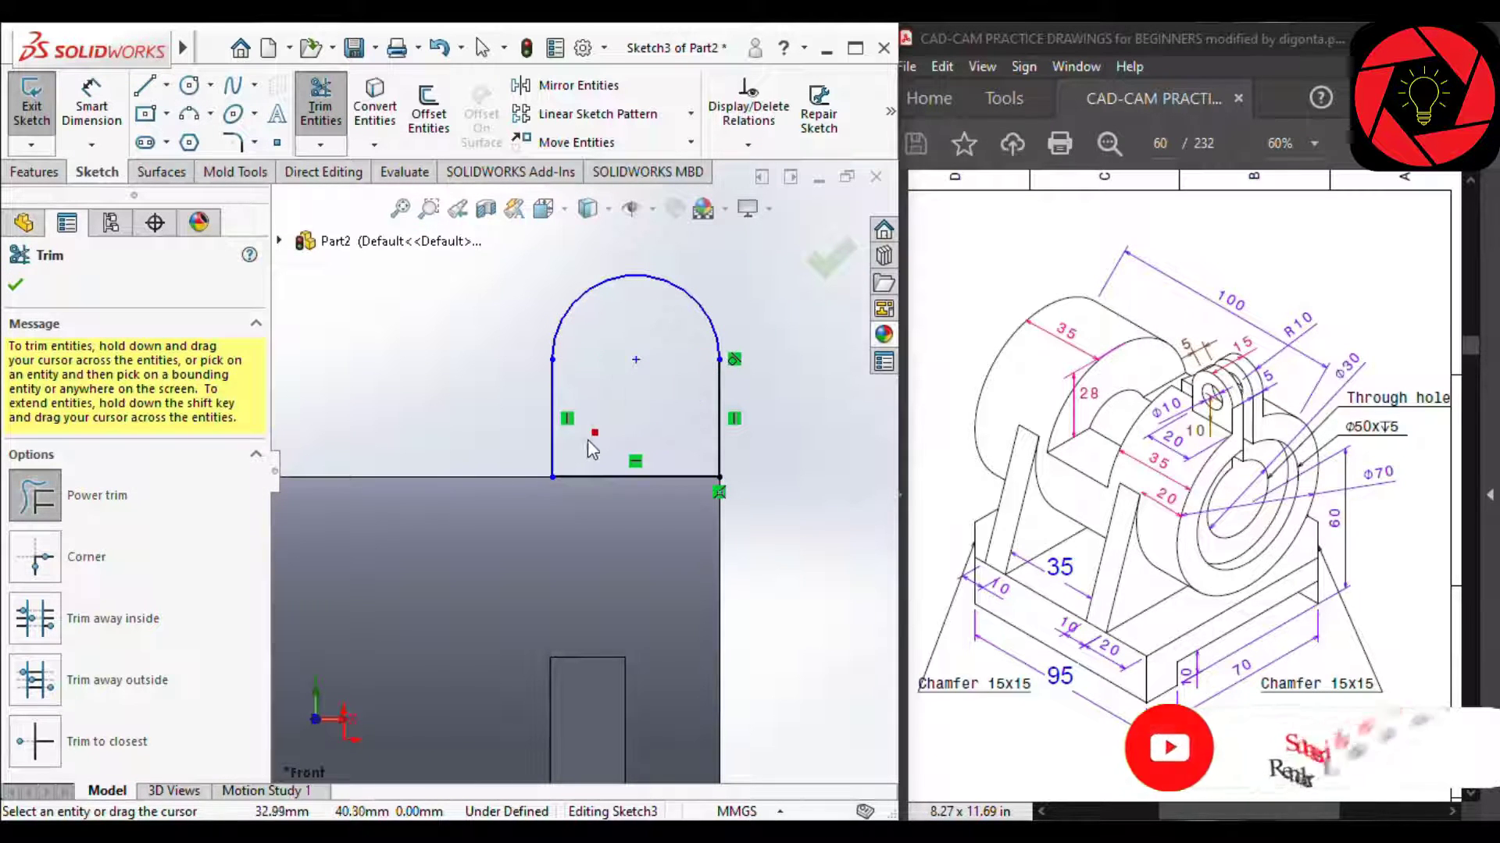
{"action": "key", "text": "Escape"}
Dimension the height of the arc's centre above the outline's base line at 10 mm.
{"action": "right_click_drag", "start_coordinate": [662, 429], "coordinate": [681, 295]}
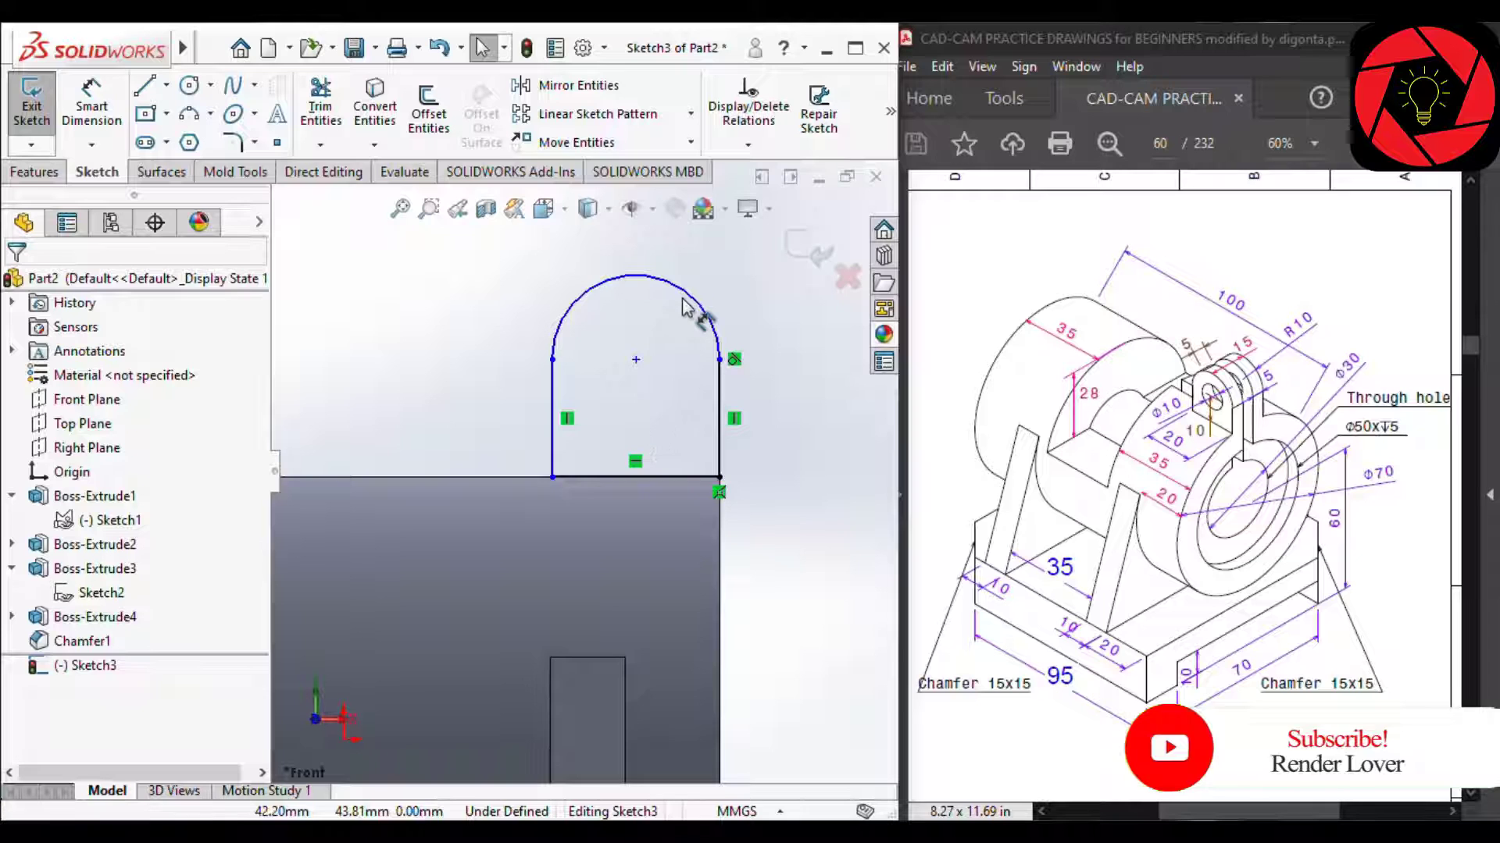
{"action": "left_click", "coordinate": [636, 360]}
{"action": "left_click", "coordinate": [641, 479]}
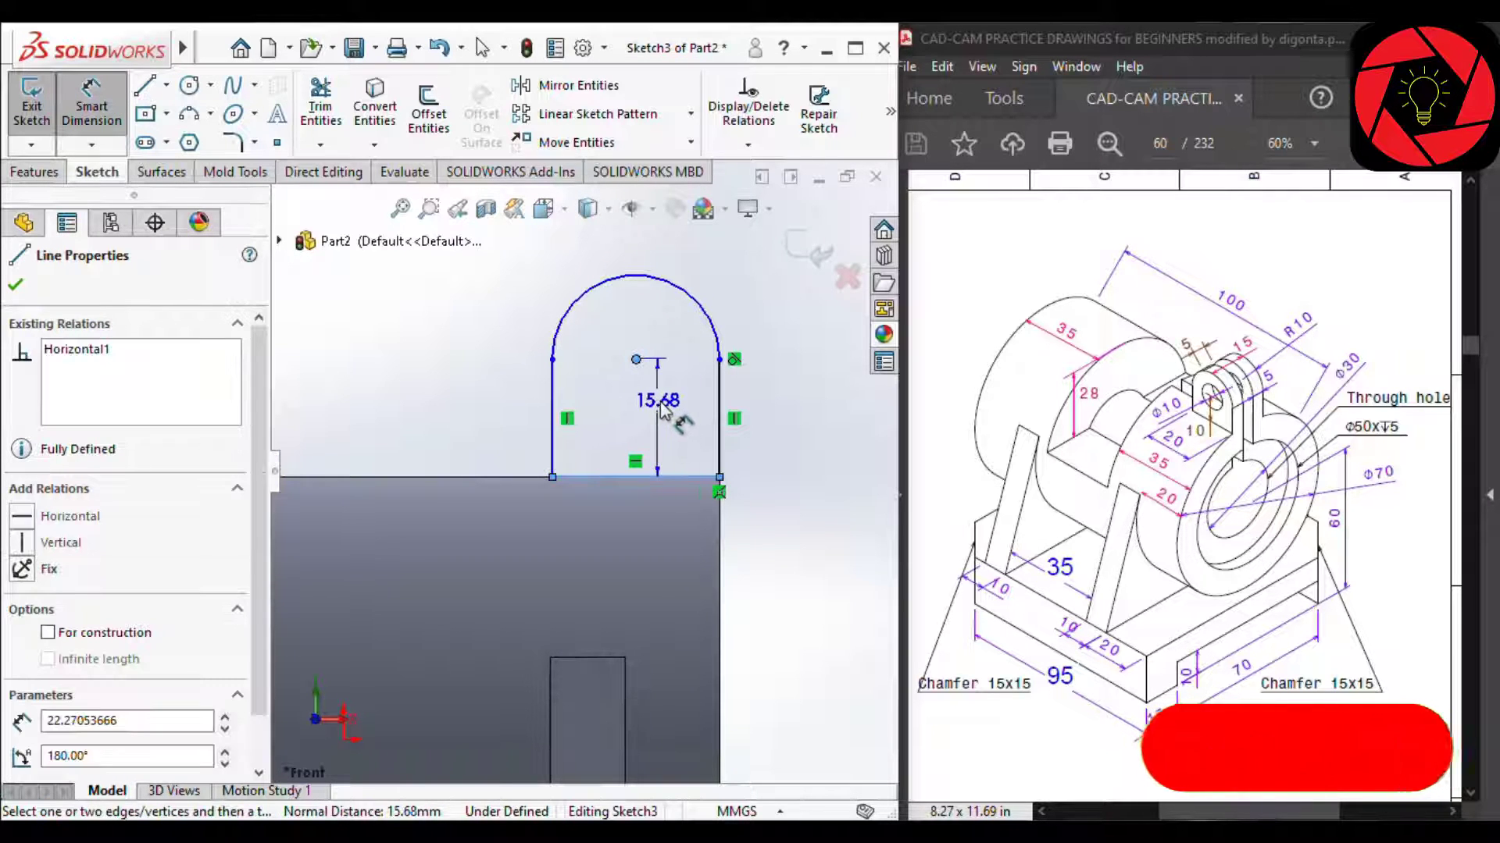
{"action": "left_click", "coordinate": [677, 423]}
{"action": "type", "text": "10"}
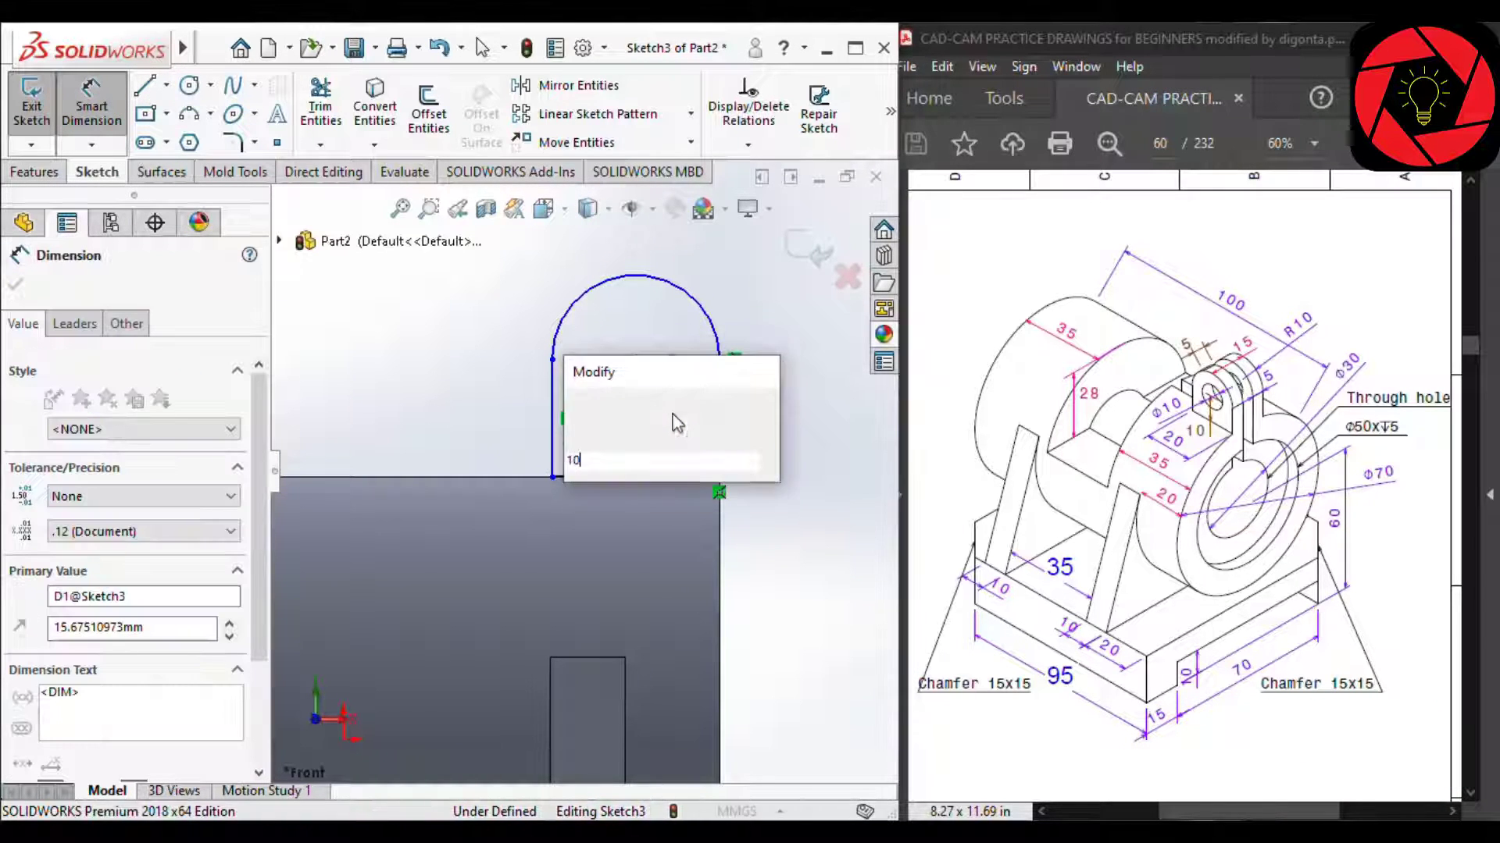
{"action": "key", "text": "Return"}
Dimension the width of the lug outline's base line at 20 mm.
{"action": "scroll", "coordinate": [670, 433], "scroll_direction": "down", "scroll_amount": 2}
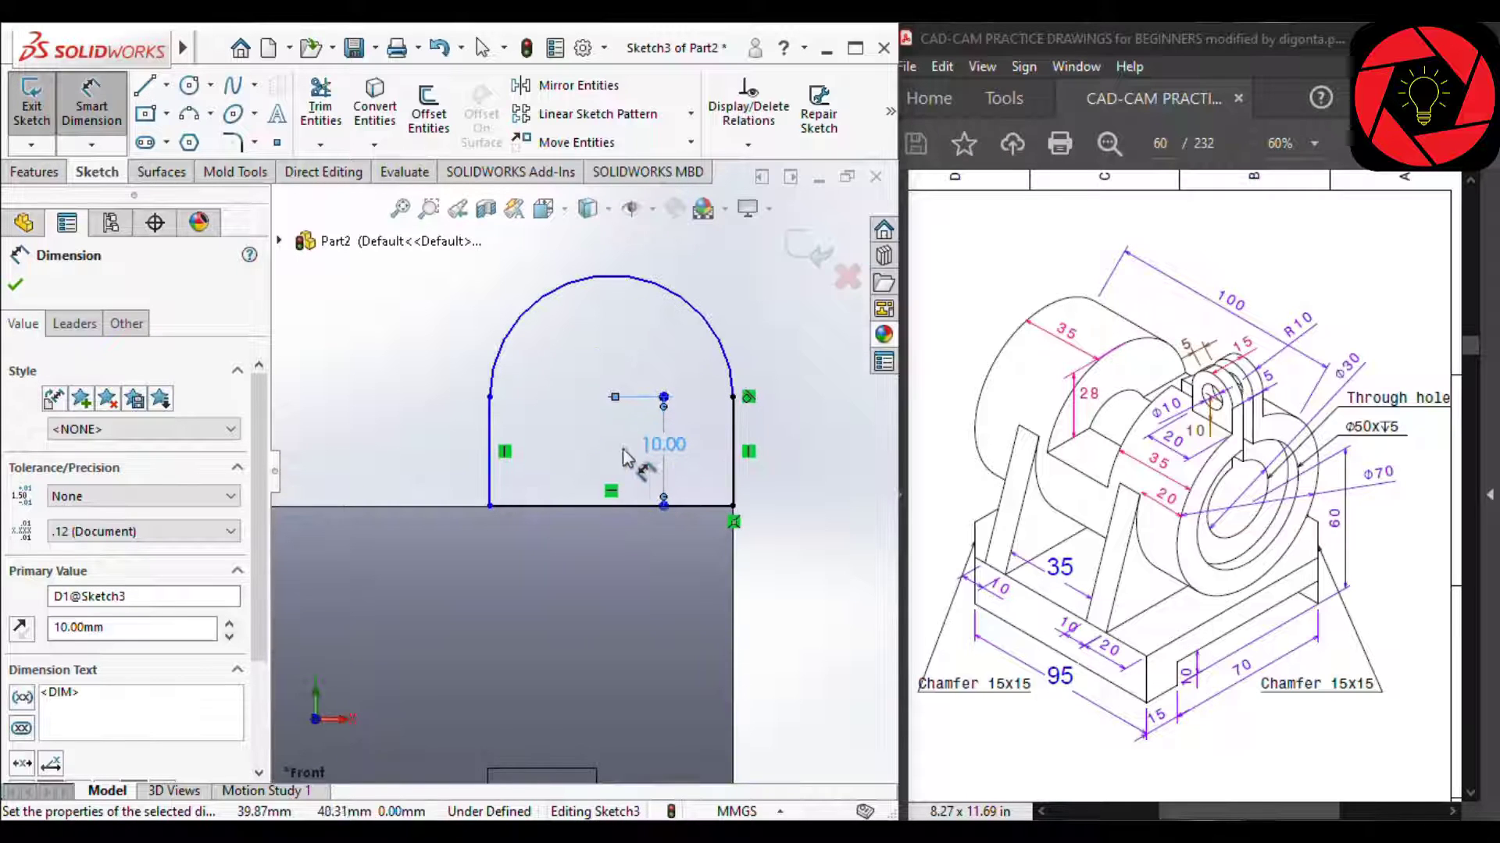
{"action": "left_click", "coordinate": [545, 511]}
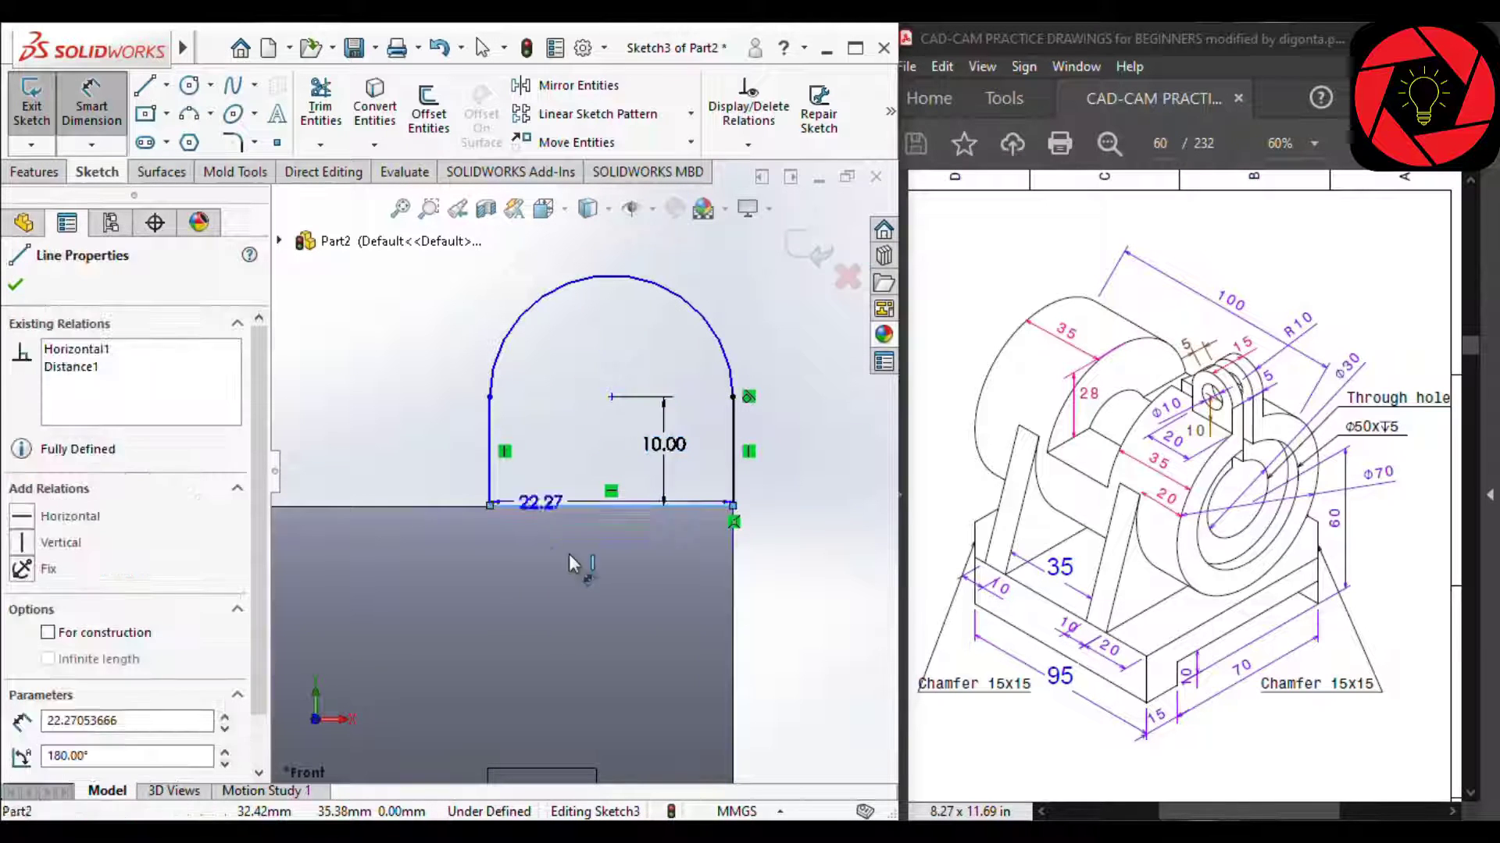
{"action": "left_click", "coordinate": [576, 571]}
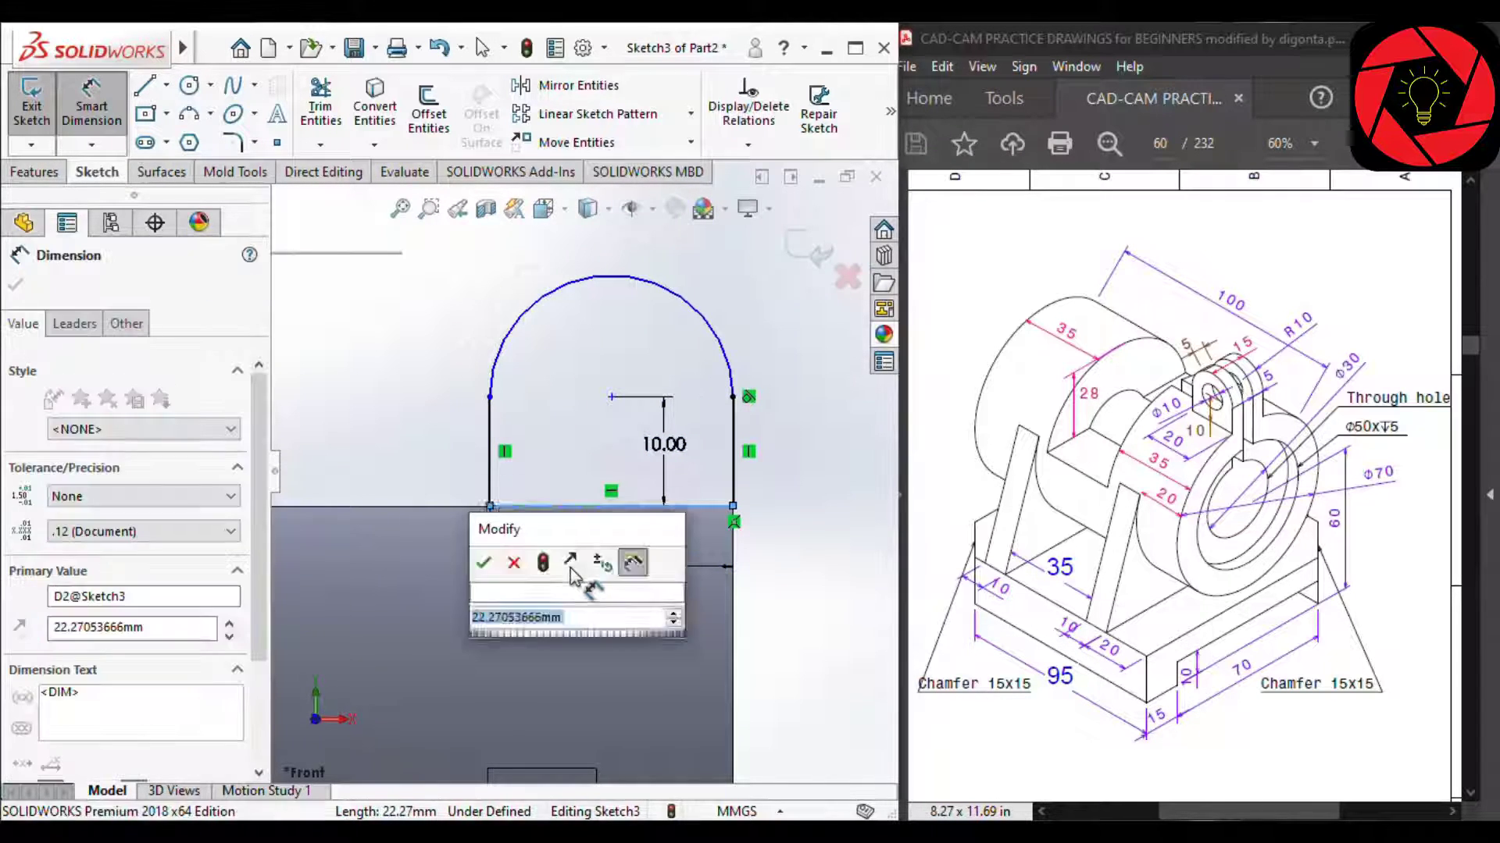
{"action": "type", "text": "20"}
{"action": "key", "text": "Return"}
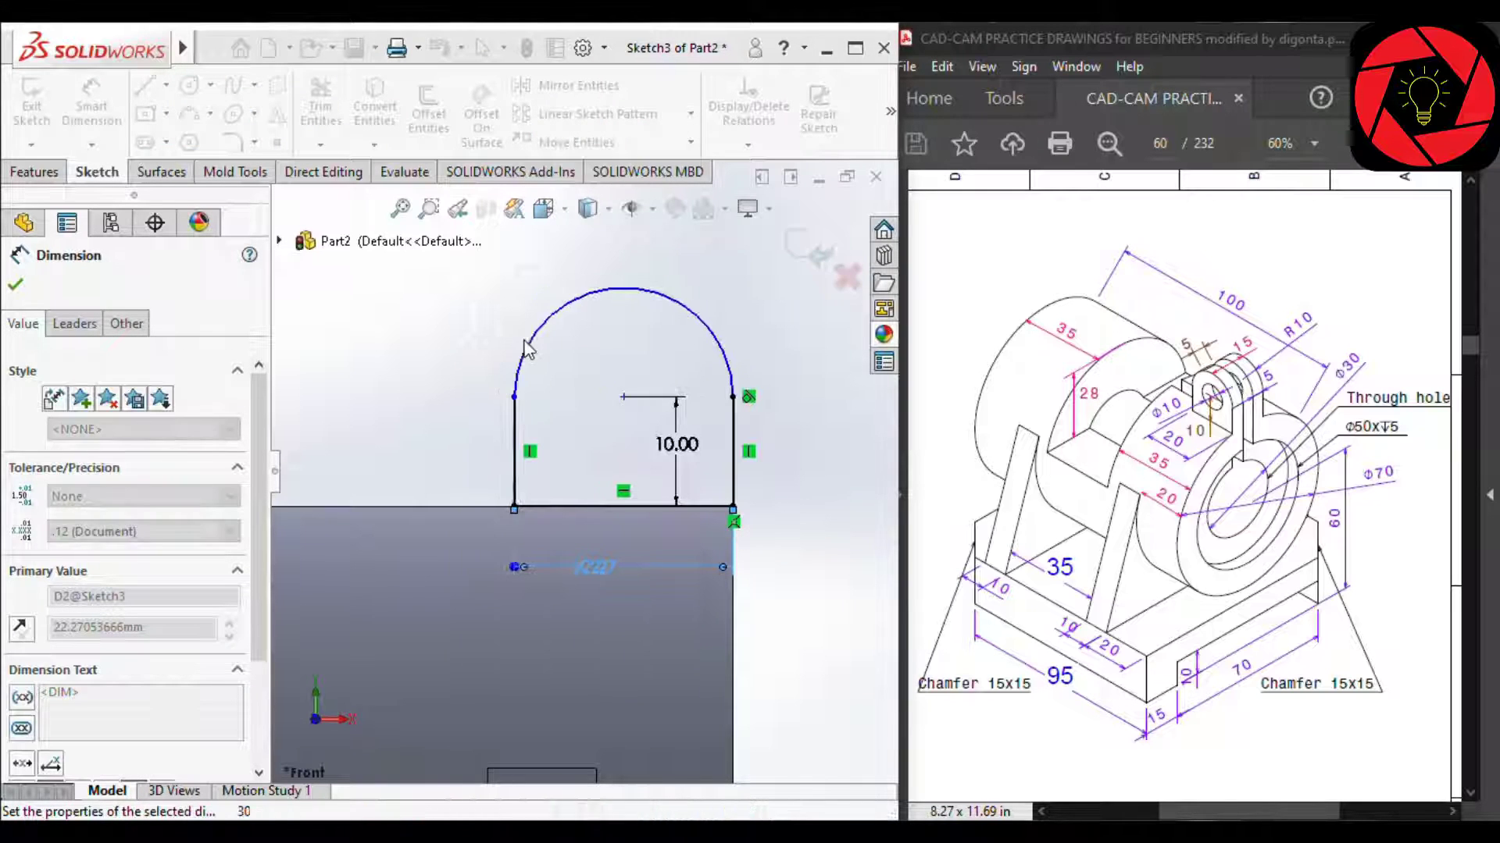
Add a 10 mm radius dimension to the arc of the lug outline.
{"action": "left_click", "coordinate": [492, 321]}
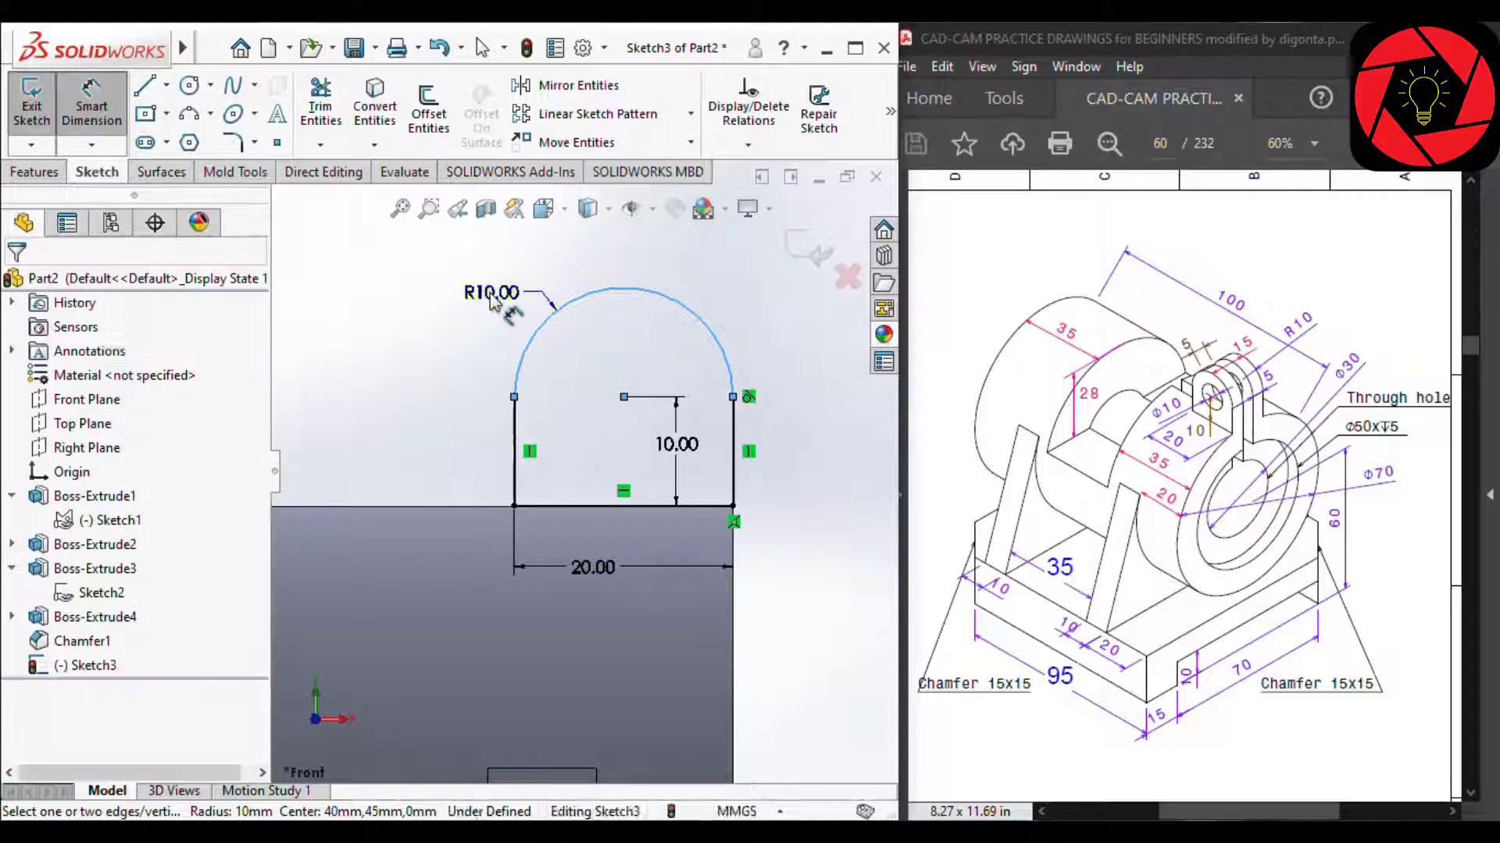
{"action": "left_click", "coordinate": [495, 301]}
{"action": "key", "text": "Return"}
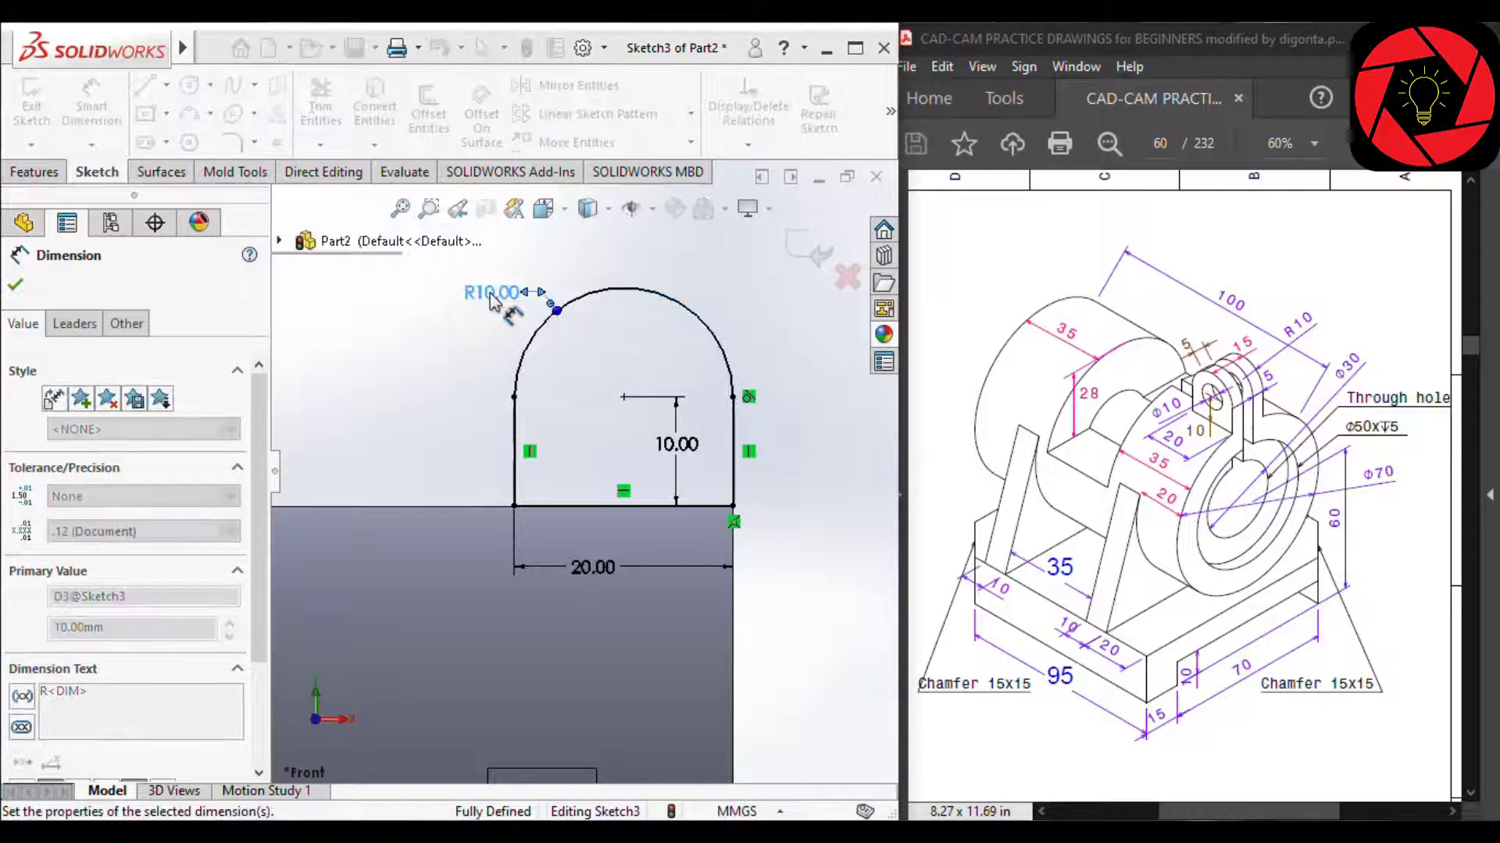
Sketch a circle of about 5 mm radius centred on the lug arc's centre point.
{"action": "scroll", "coordinate": [573, 450], "scroll_direction": "up", "scroll_amount": 2}
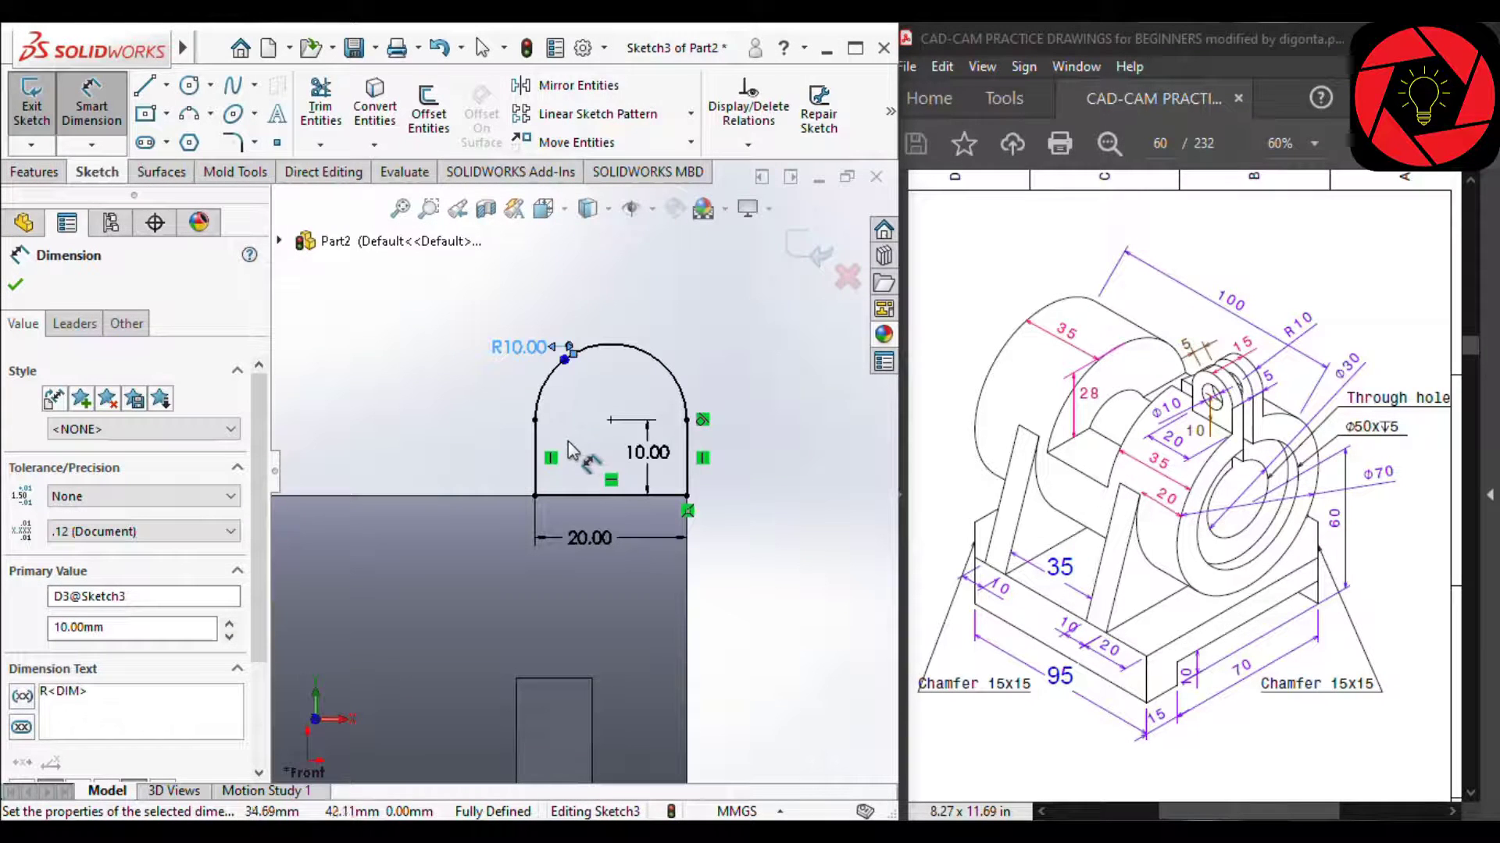
{"action": "scroll", "coordinate": [598, 427], "scroll_direction": "down", "scroll_amount": 1}
{"action": "right_click_drag", "start_coordinate": [602, 419], "coordinate": [748, 406]}
{"action": "left_click", "coordinate": [617, 427]}
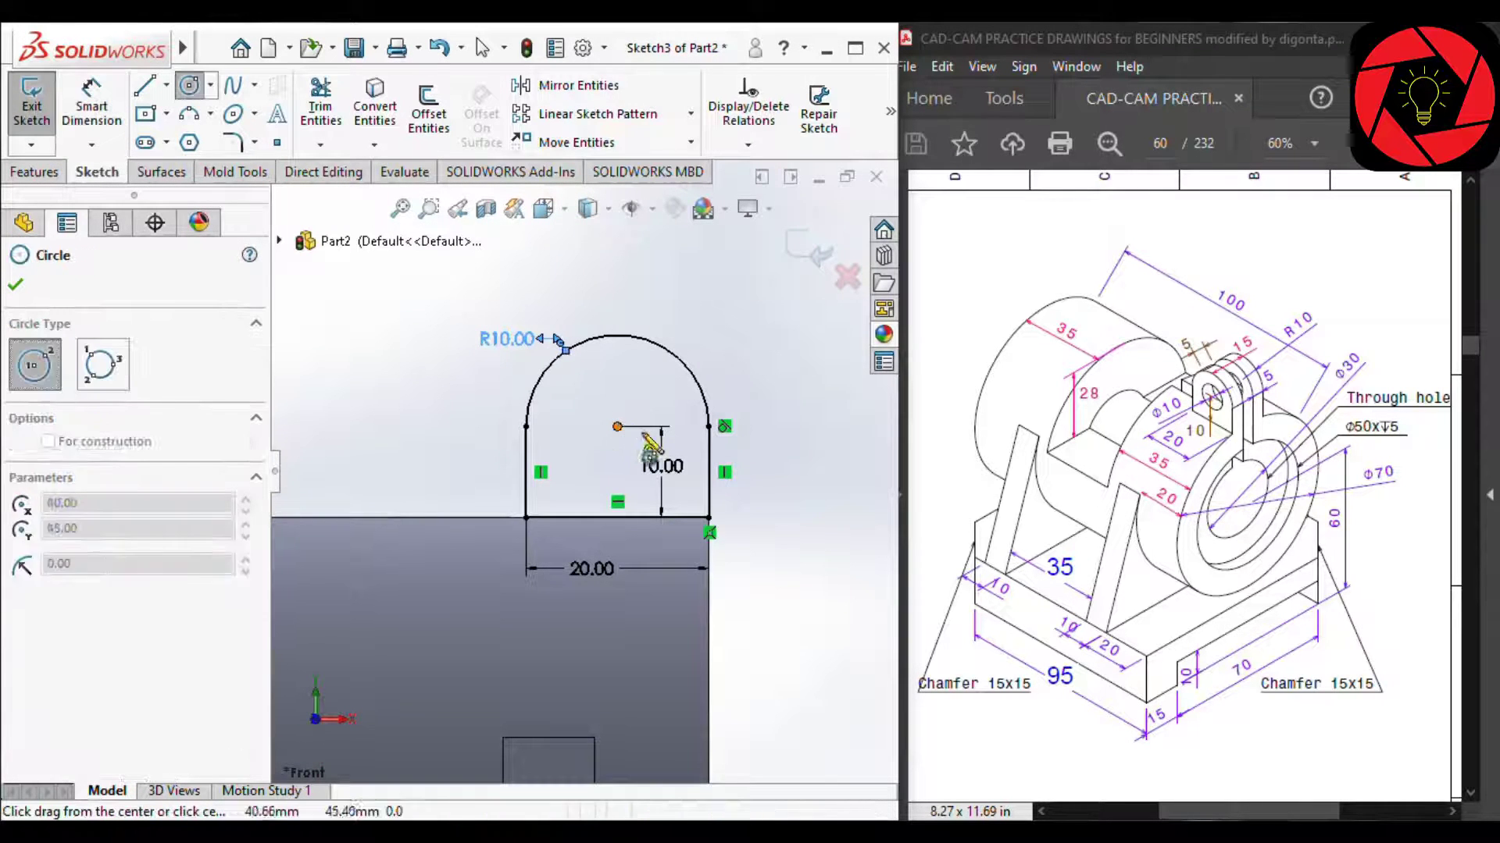
{"action": "left_click", "coordinate": [661, 439]}
Dimension the lug's inner circle to a diameter of 10 mm.
{"action": "right_click_drag", "start_coordinate": [807, 495], "coordinate": [799, 418]}
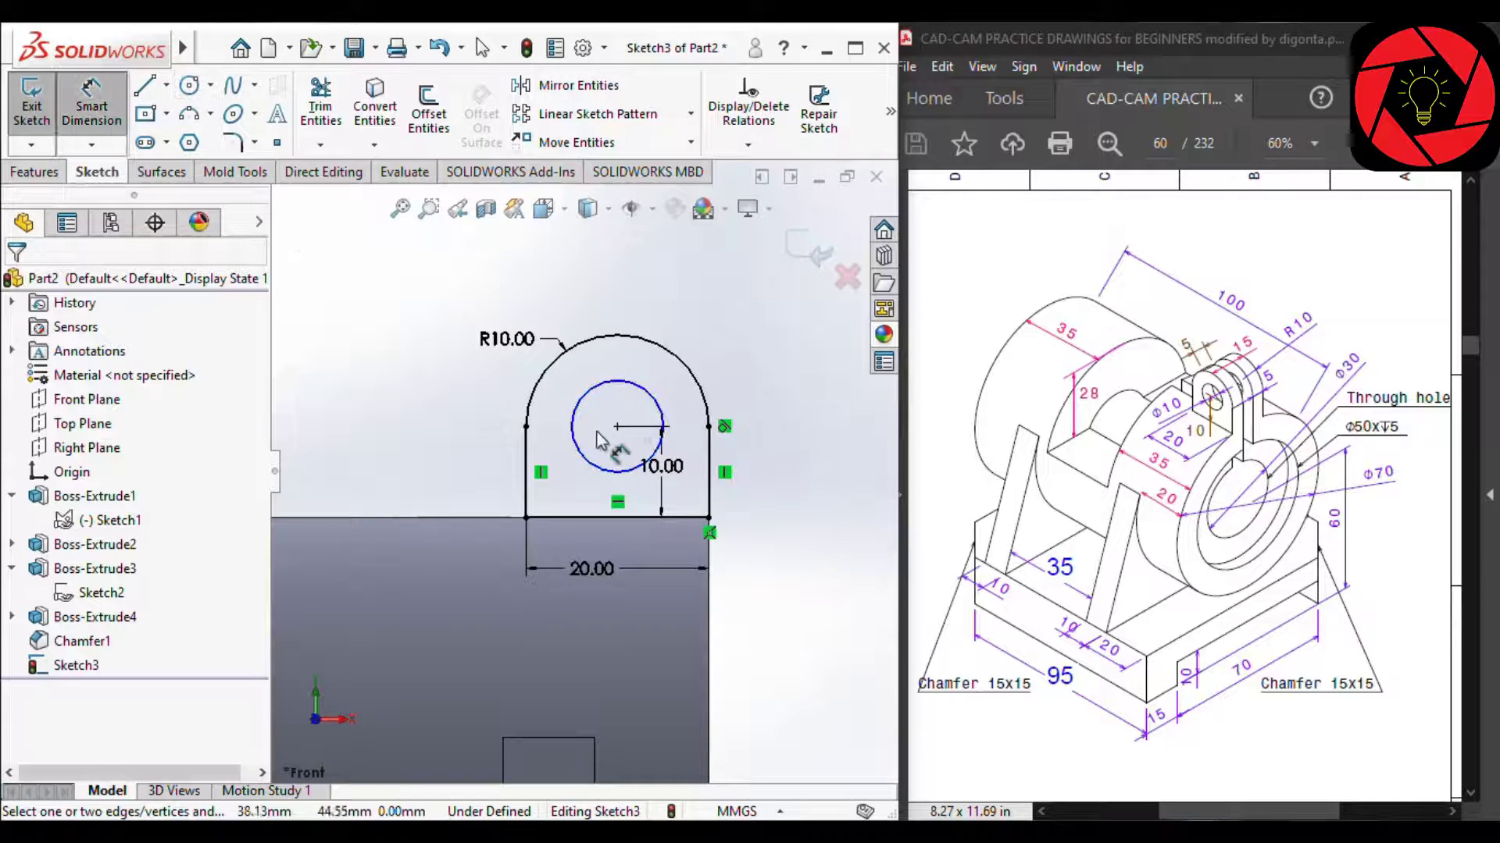
{"action": "left_click", "coordinate": [574, 426]}
{"action": "left_click", "coordinate": [473, 432]}
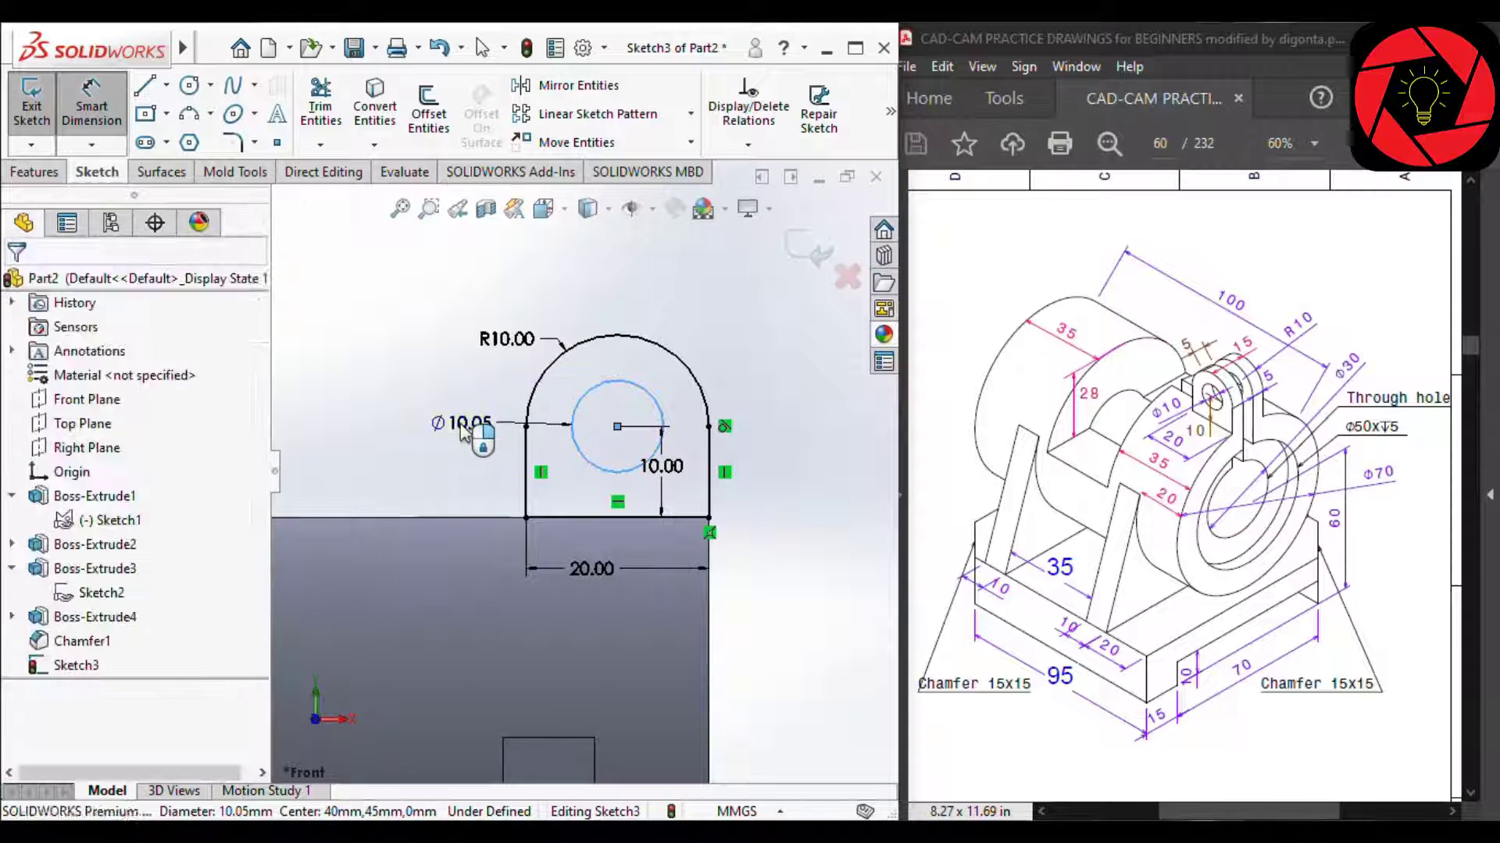
{"action": "type", "text": "10"}
{"action": "key", "text": "Return"}
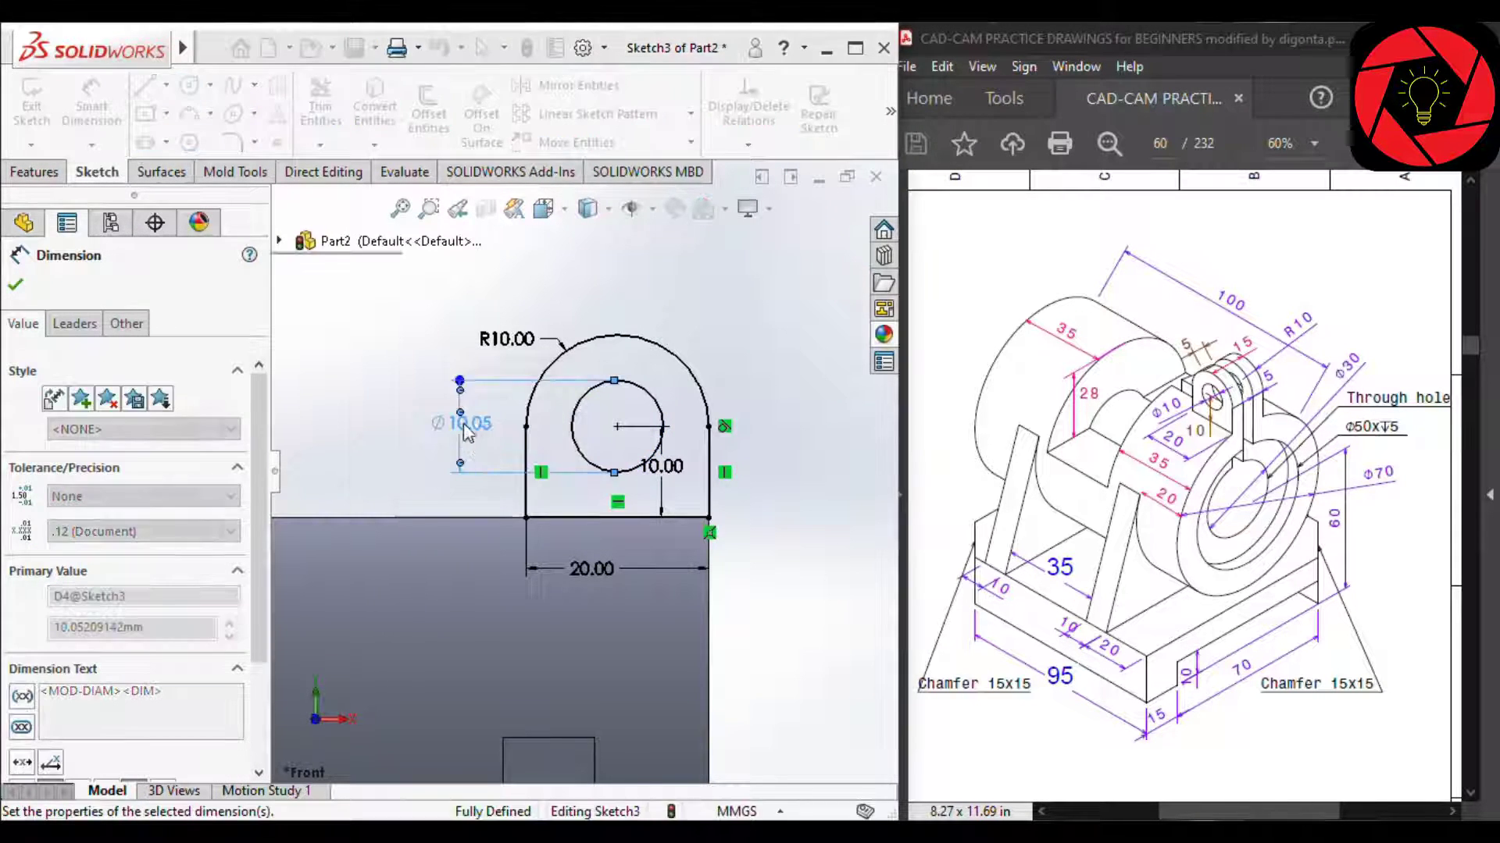
Sketch a corner rectangle about 21 mm tall down from the cylinder's upper edge, starting about 31 mm from its -X end.
{"action": "scroll", "coordinate": [822, 506], "scroll_direction": "up", "scroll_amount": 3}
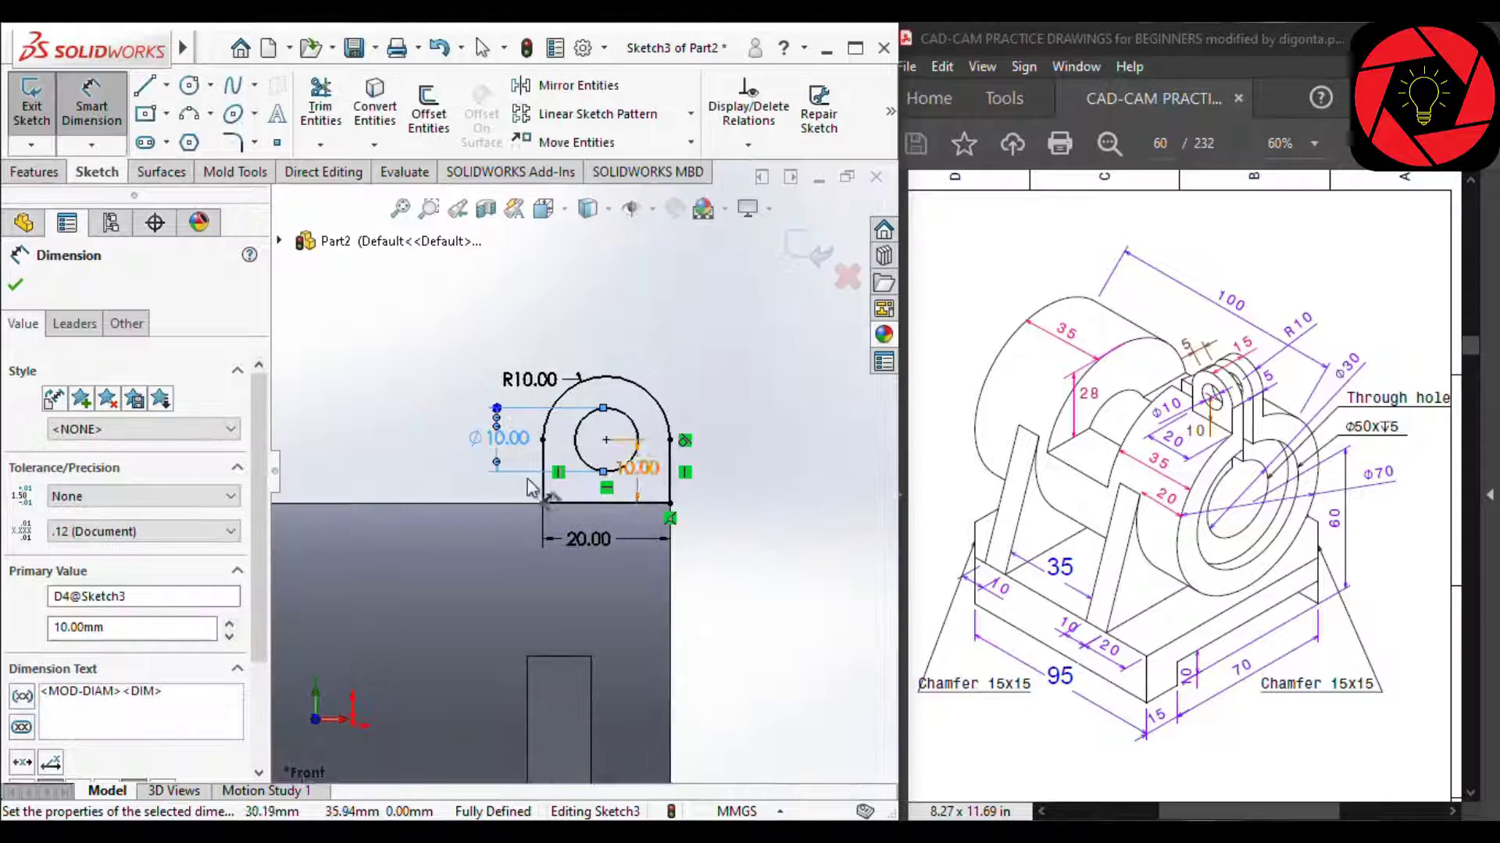
{"action": "scroll", "coordinate": [378, 478], "scroll_direction": "down", "scroll_amount": 3}
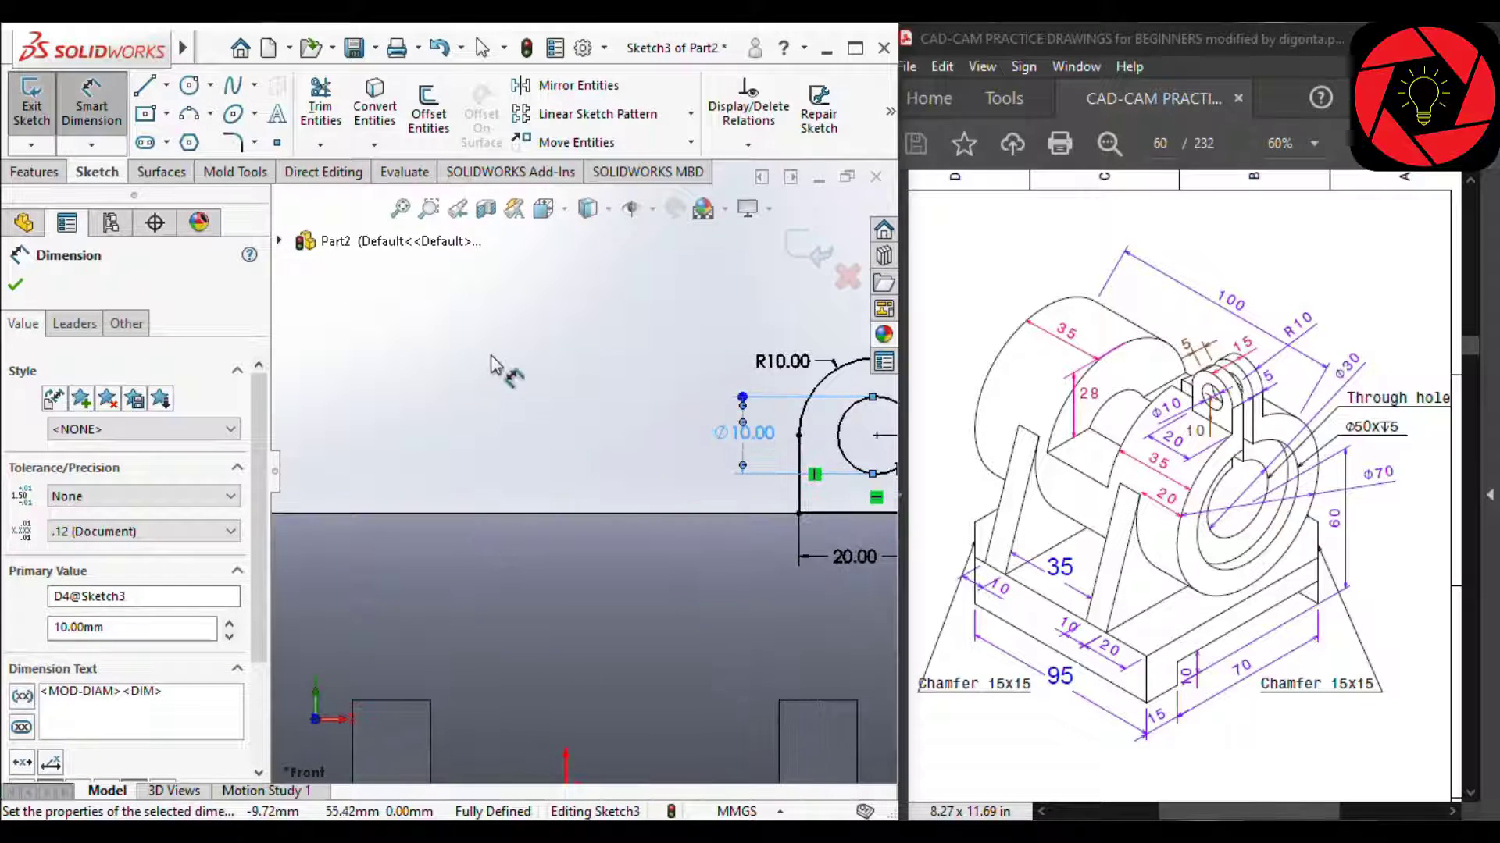
{"action": "key", "text": "r"}
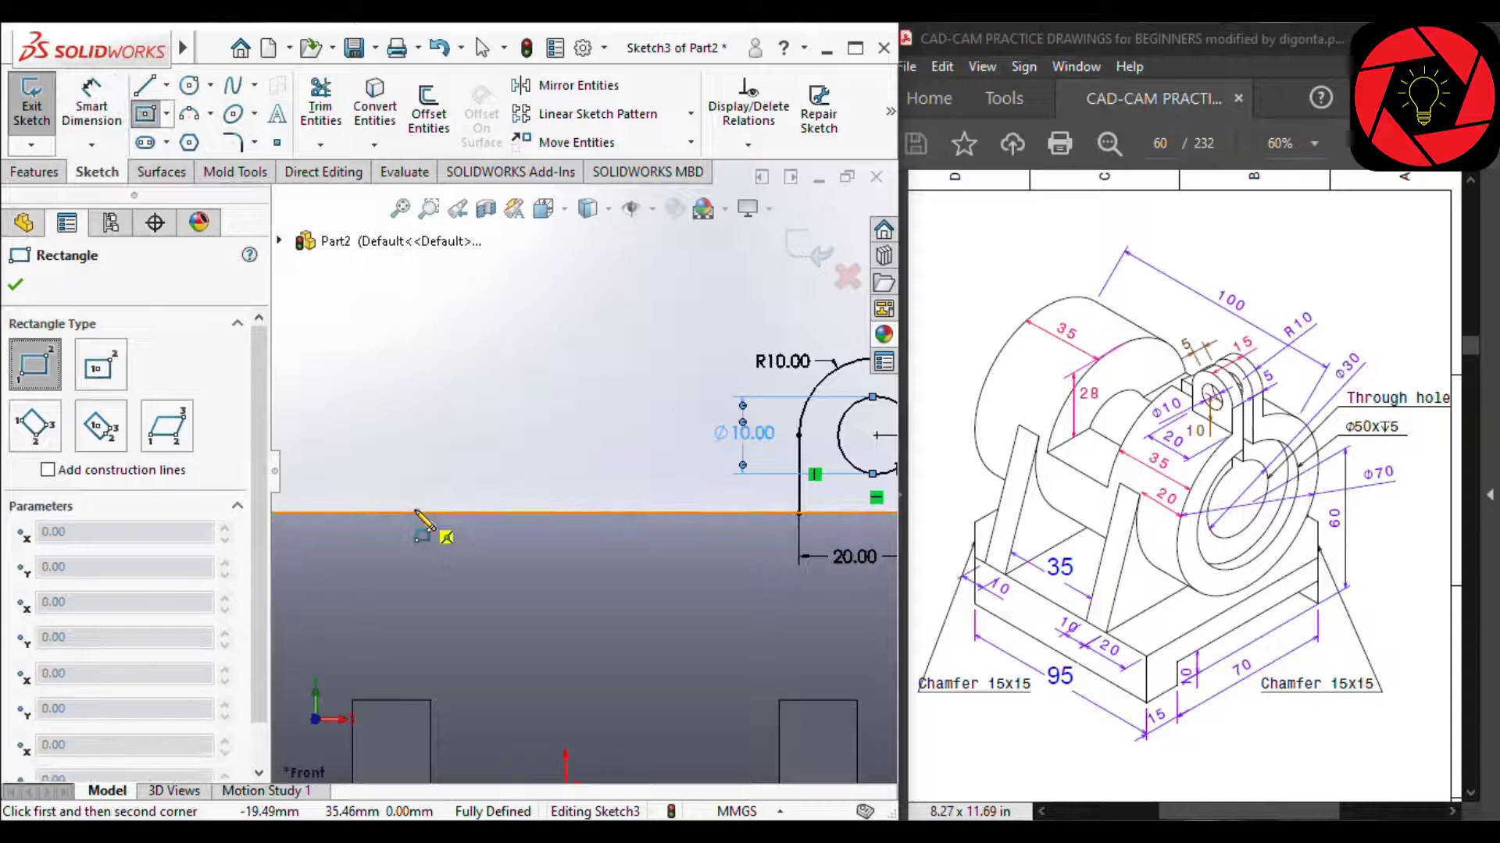
{"action": "left_click", "coordinate": [417, 512]}
{"action": "left_click", "coordinate": [772, 678]}
Dimension the distance from the cylinder's -X end edge to the rectangle's nearer vertical side at 35 mm.
{"action": "scroll", "coordinate": [630, 669], "scroll_direction": "up", "scroll_amount": 1}
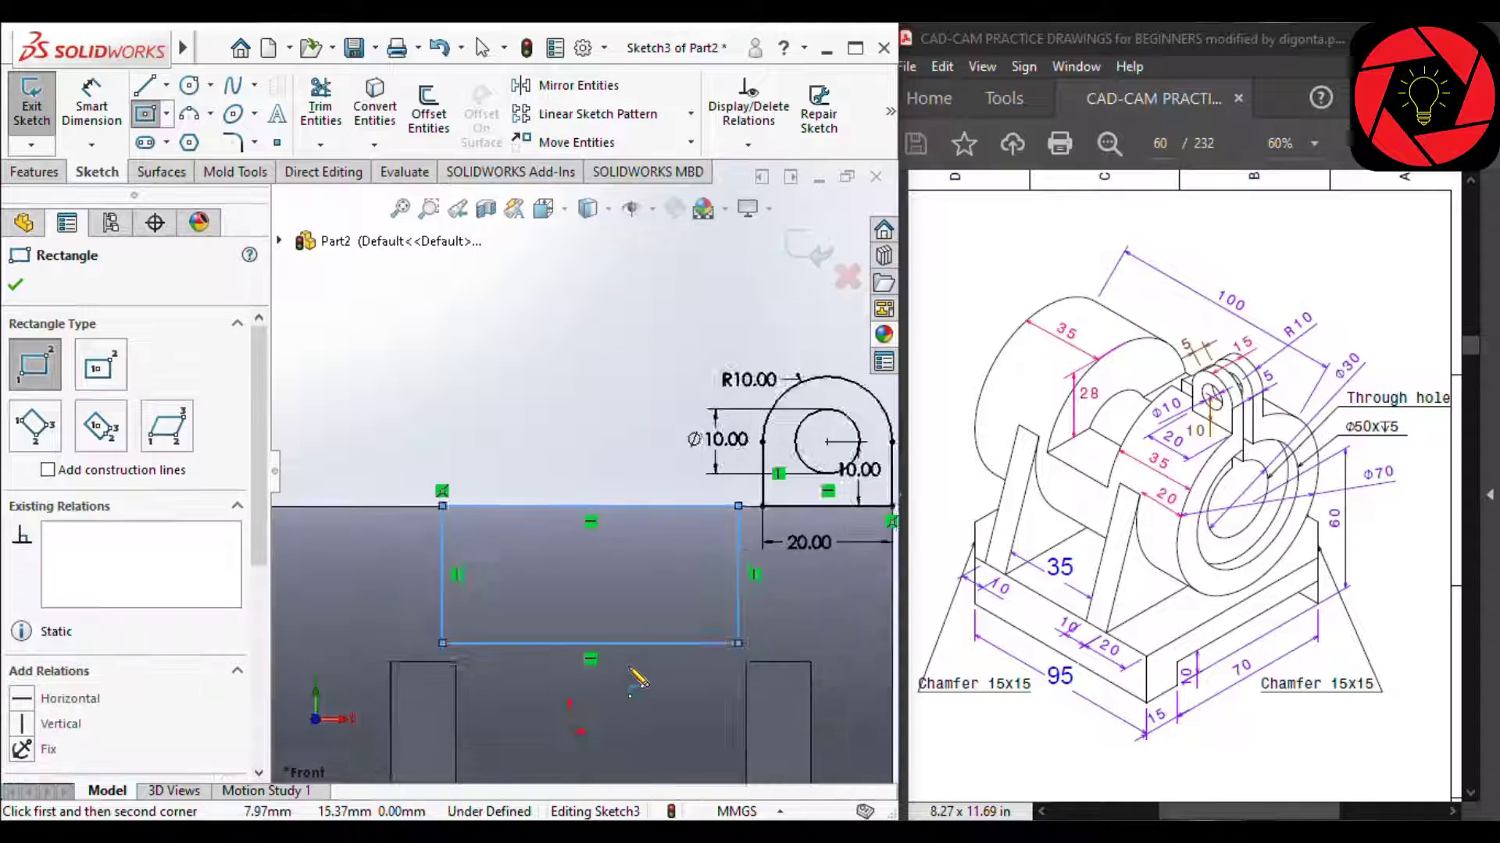
{"action": "scroll", "coordinate": [630, 668], "scroll_direction": "up", "scroll_amount": 3}
{"action": "right_click_drag", "start_coordinate": [625, 676], "coordinate": [617, 578]}
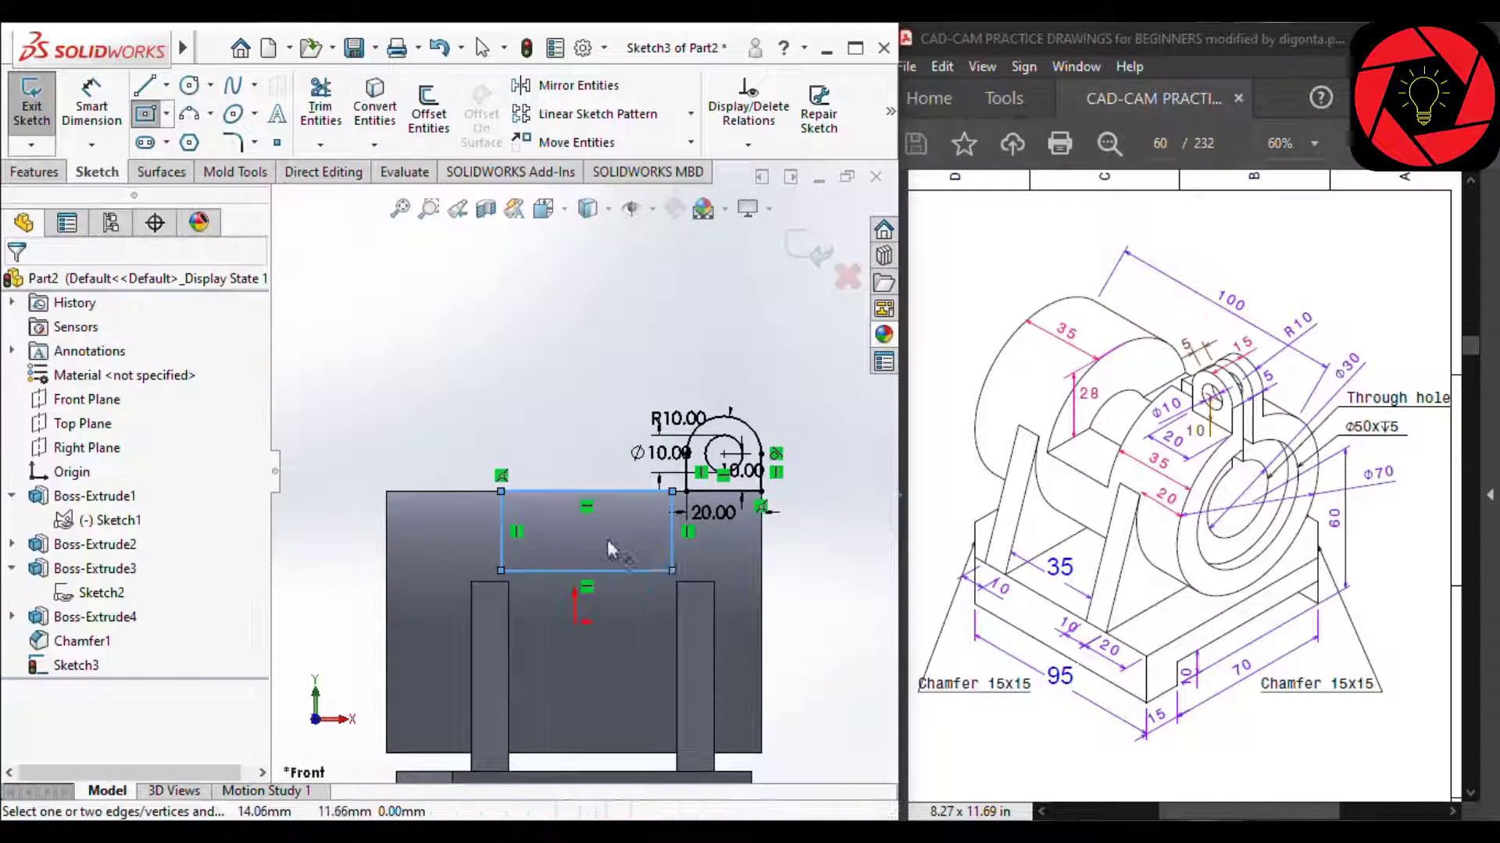
{"action": "left_click", "coordinate": [501, 516]}
{"action": "left_click", "coordinate": [390, 538]}
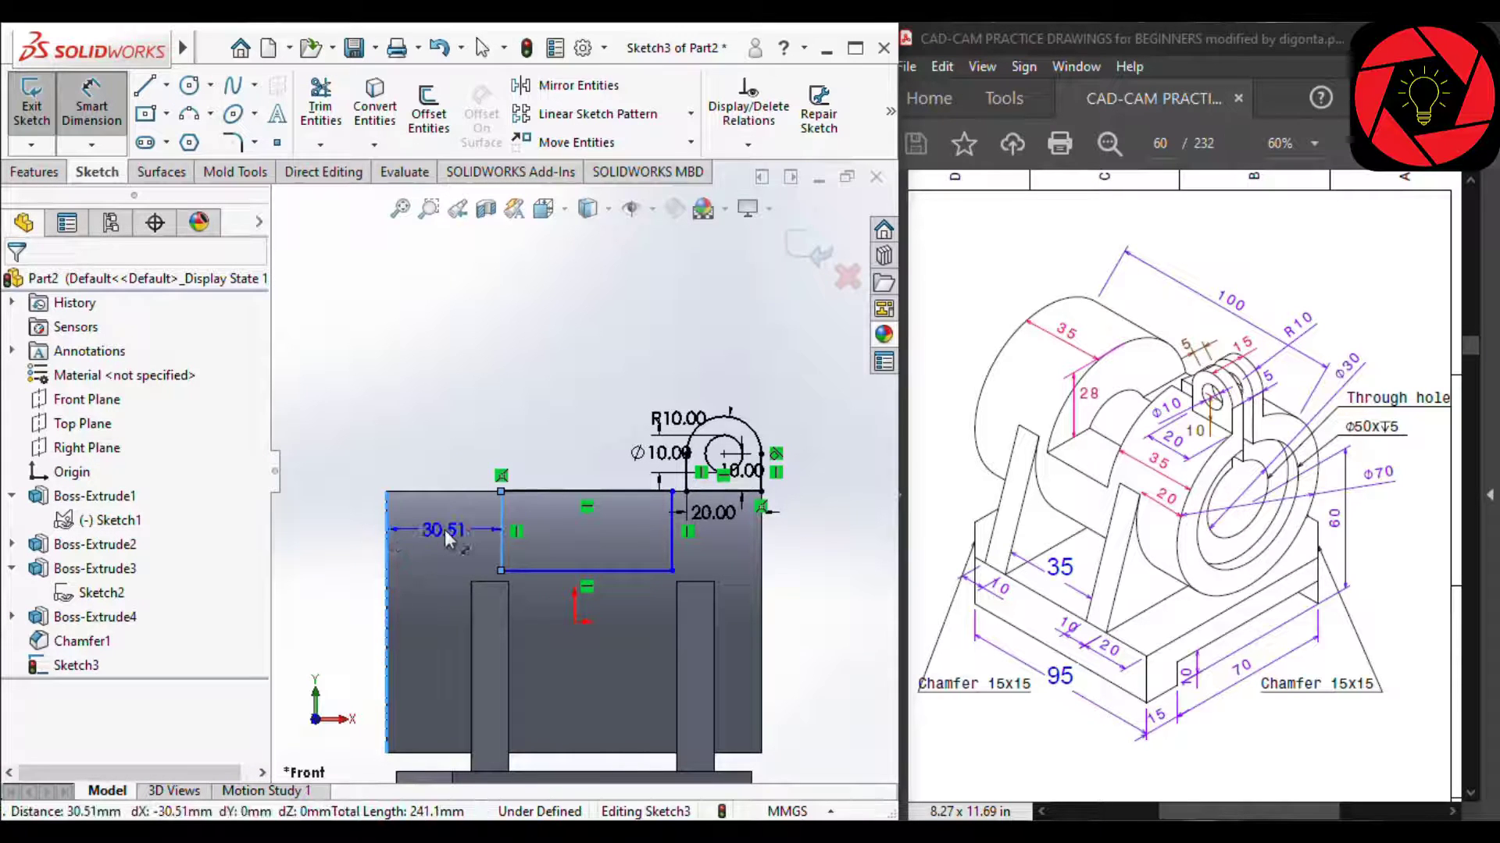
{"action": "left_click", "coordinate": [449, 467]}
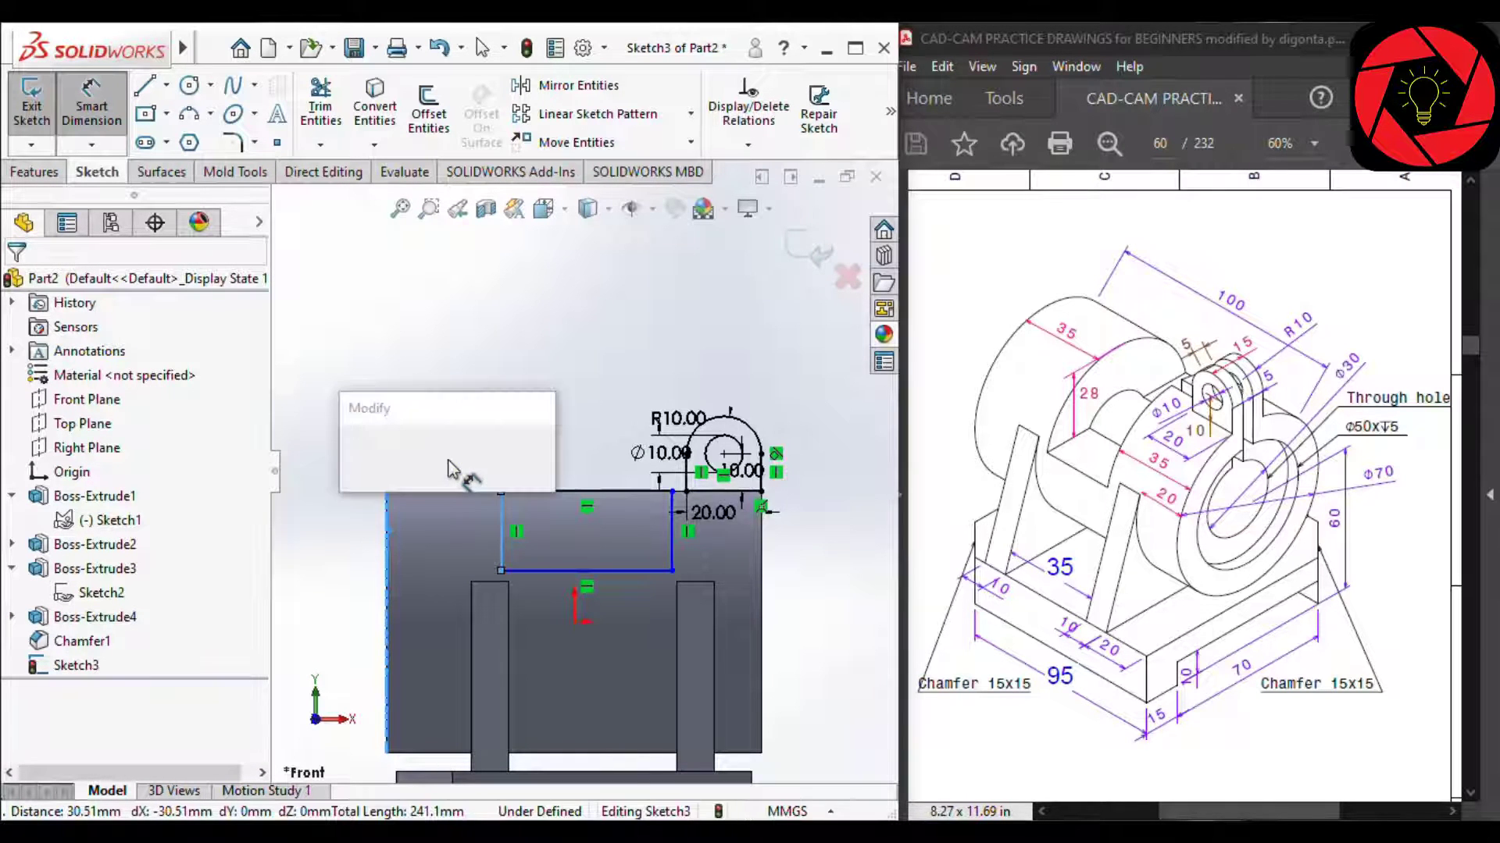
{"action": "type", "text": "35"}
{"action": "key", "text": "Return"}
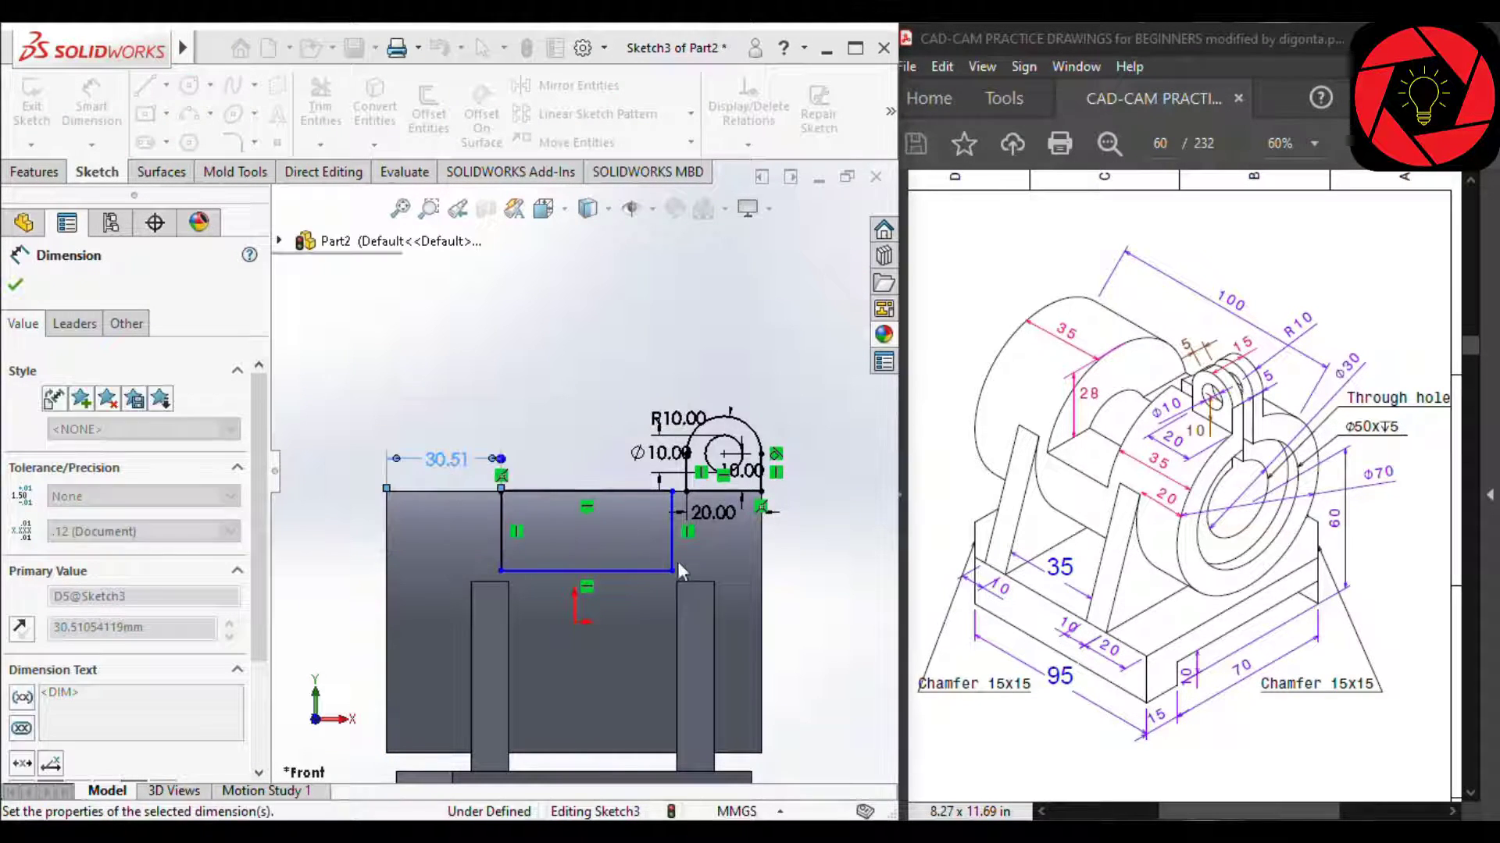
Dimension the distance from the rectangle's other vertical side to the cylinder's +X end edge at 35 mm.
{"action": "left_click", "coordinate": [689, 543]}
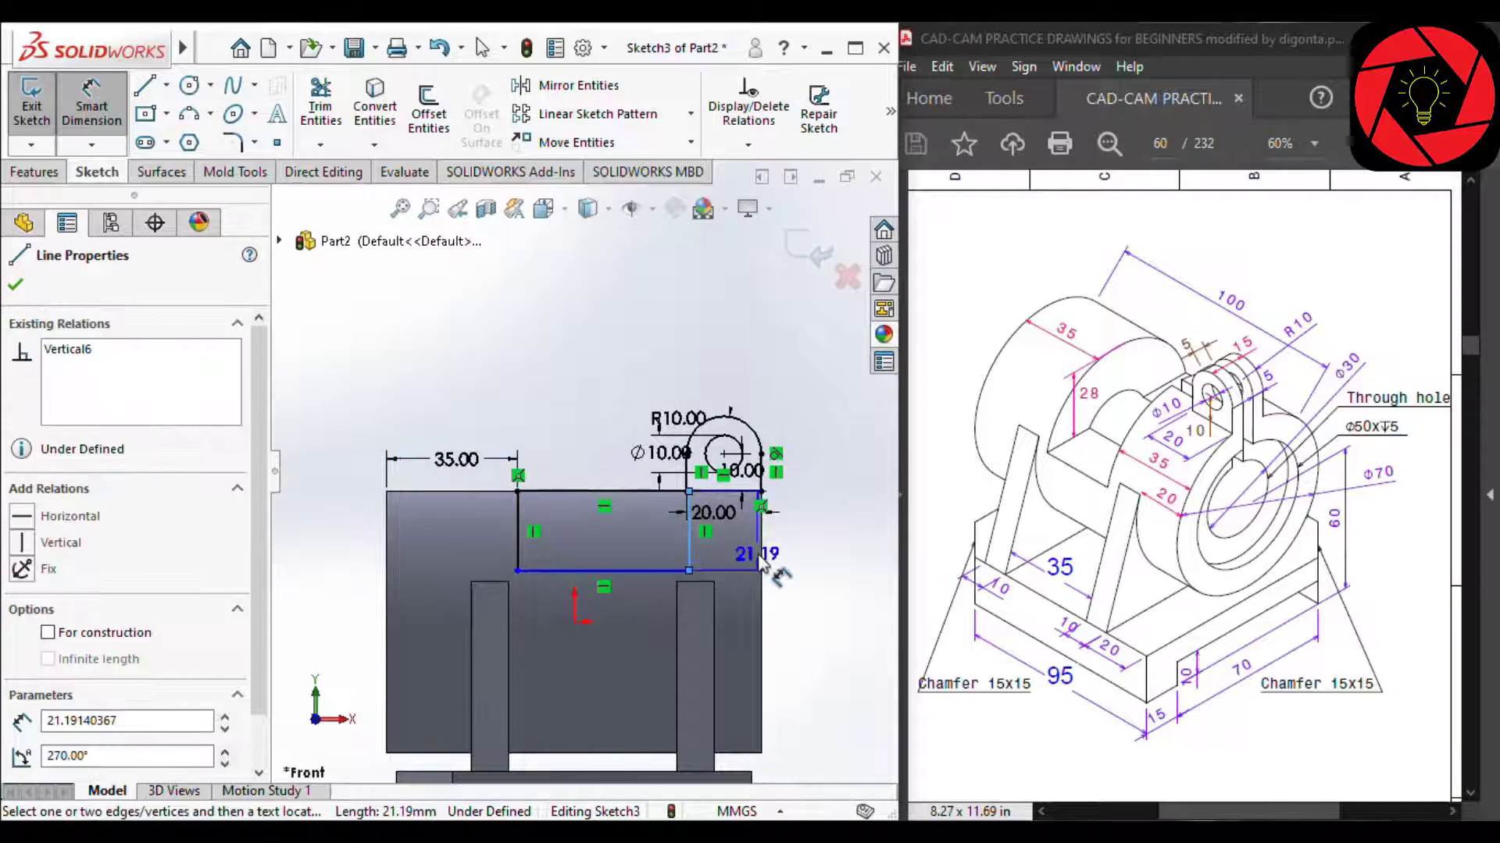
{"action": "left_click", "coordinate": [762, 560]}
{"action": "left_click", "coordinate": [825, 563]}
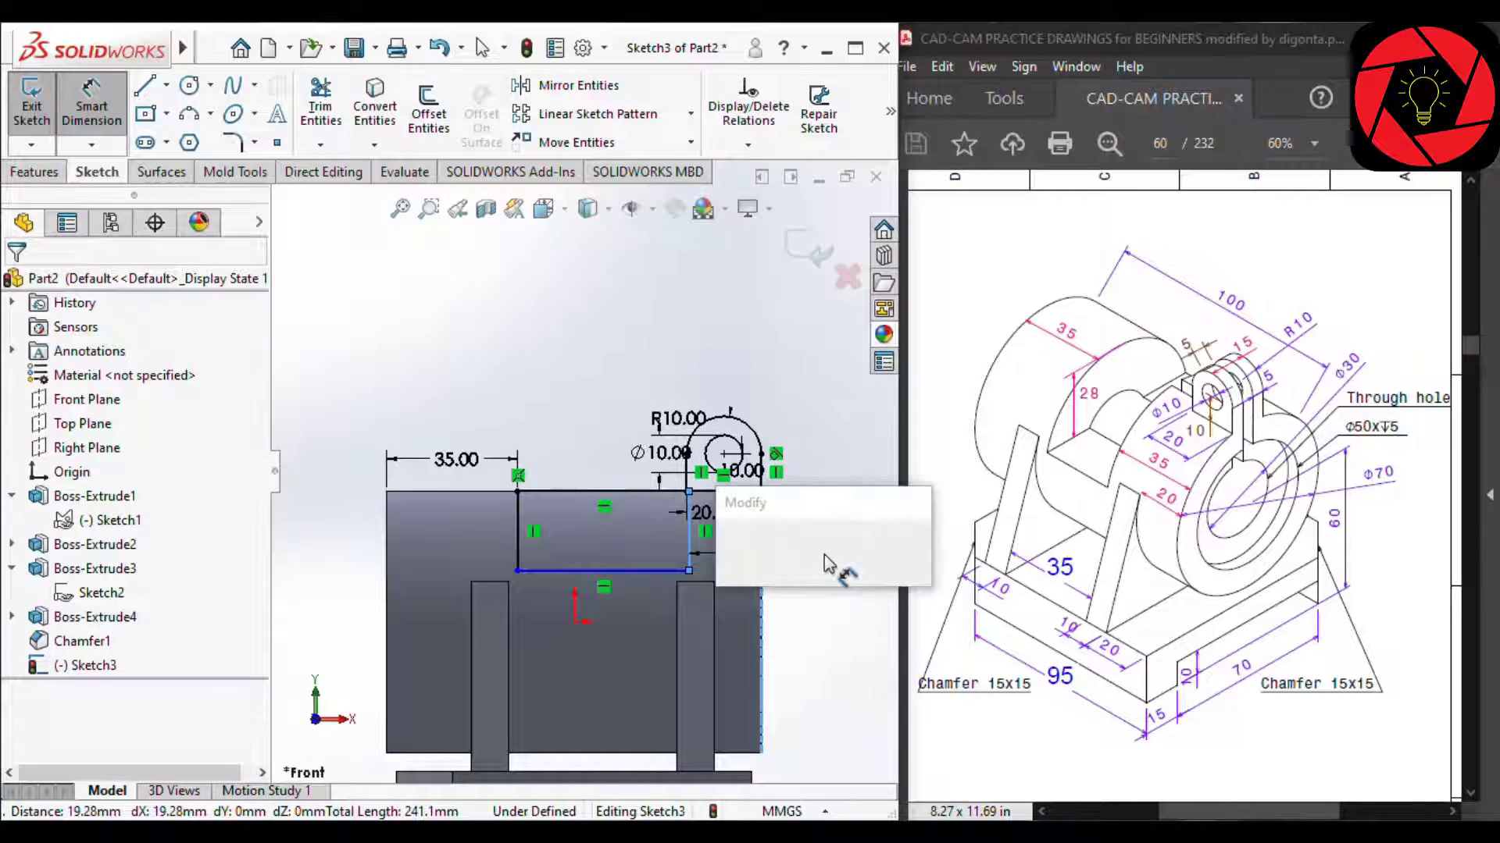
{"action": "type", "text": "30"}
{"action": "key", "text": "Return"}
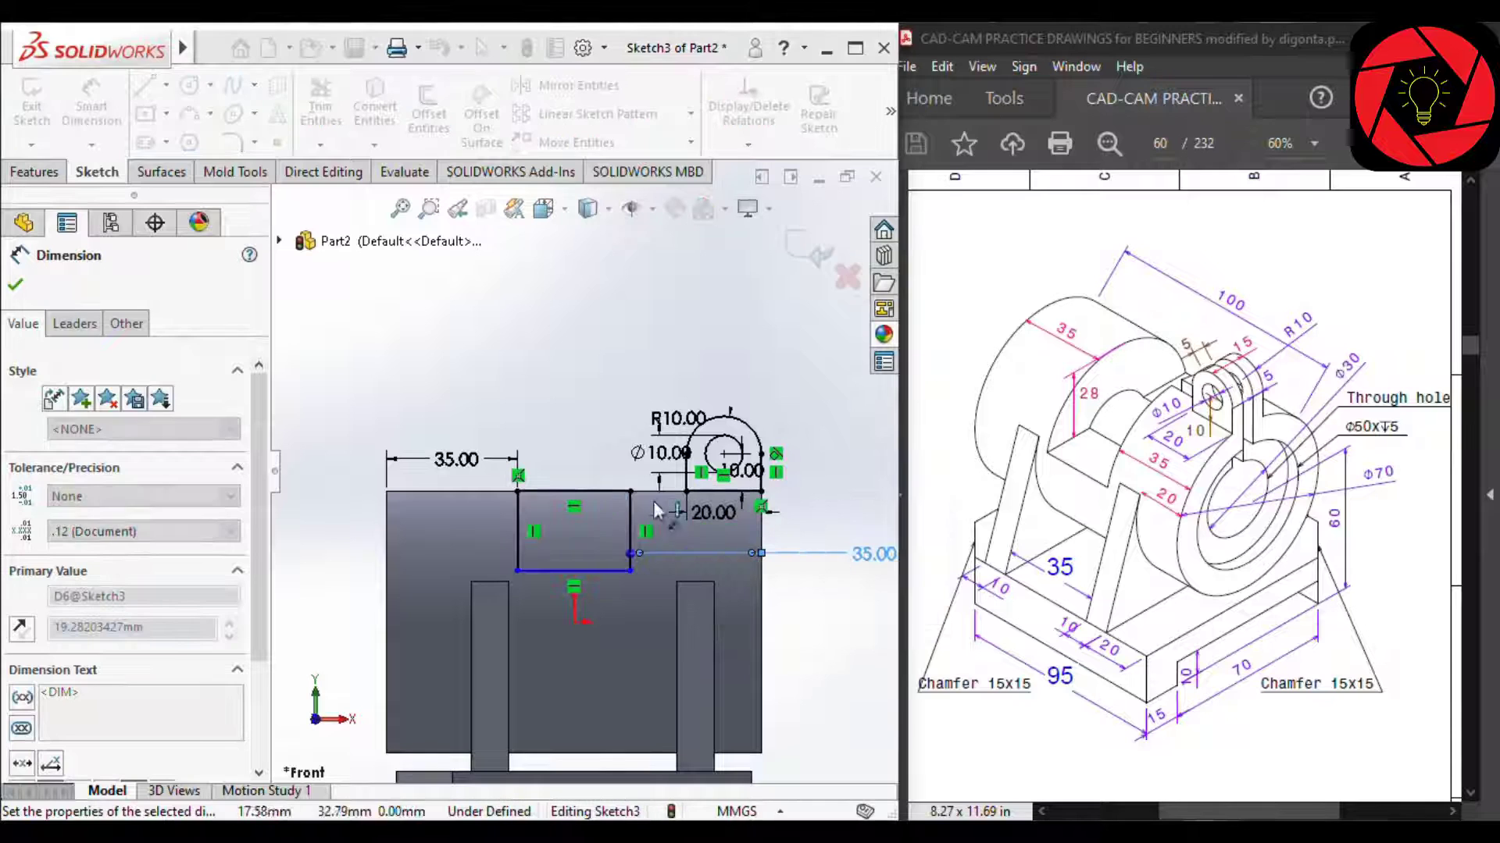
Dimension the height of the rectangle's vertical side at 28 mm.
{"action": "scroll", "coordinate": [528, 523], "scroll_direction": "down", "scroll_amount": 1}
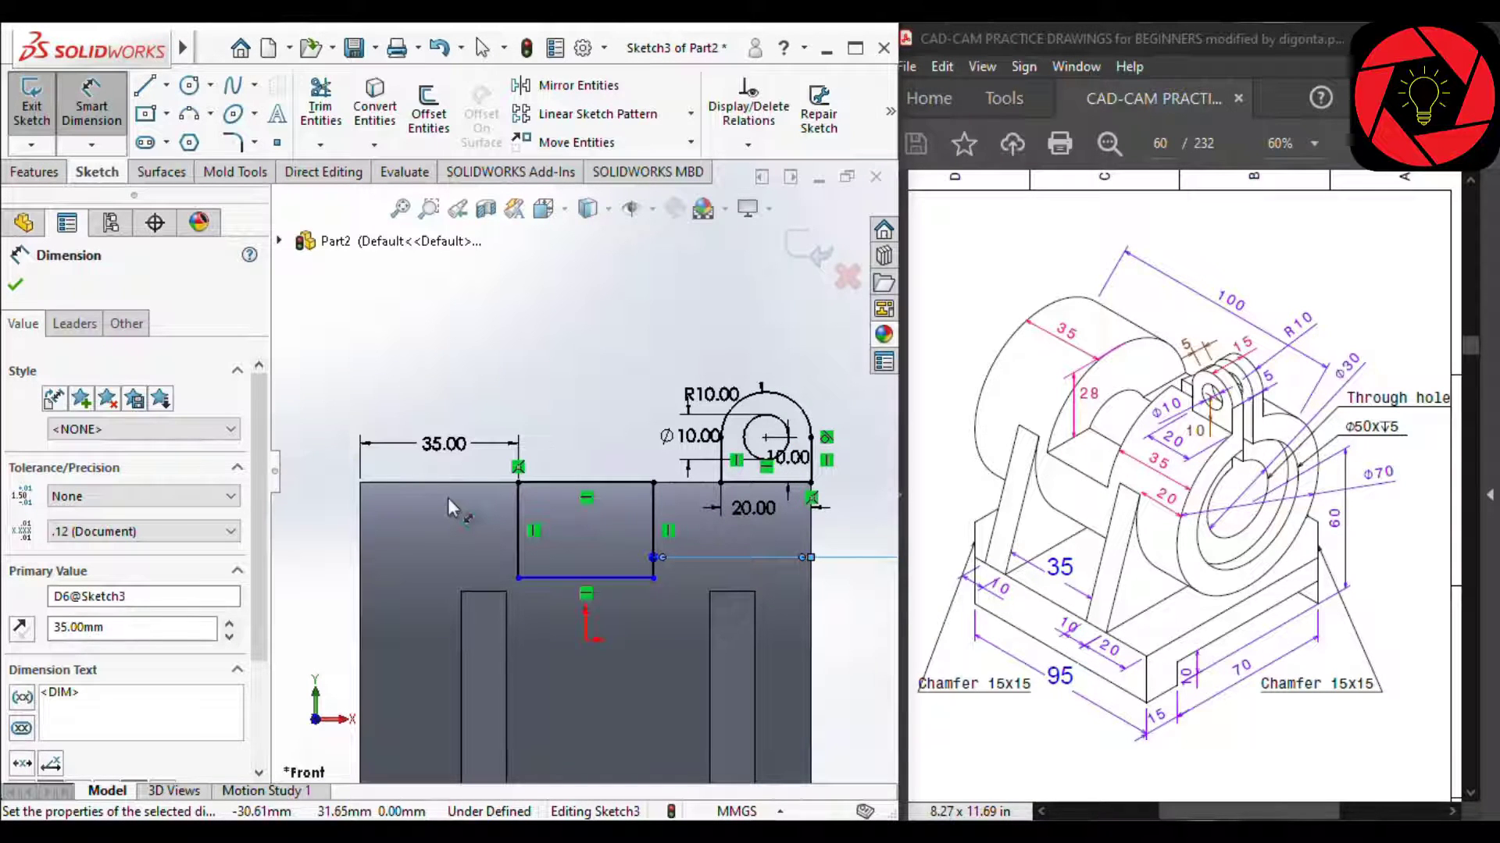
{"action": "left_click", "coordinate": [519, 509]}
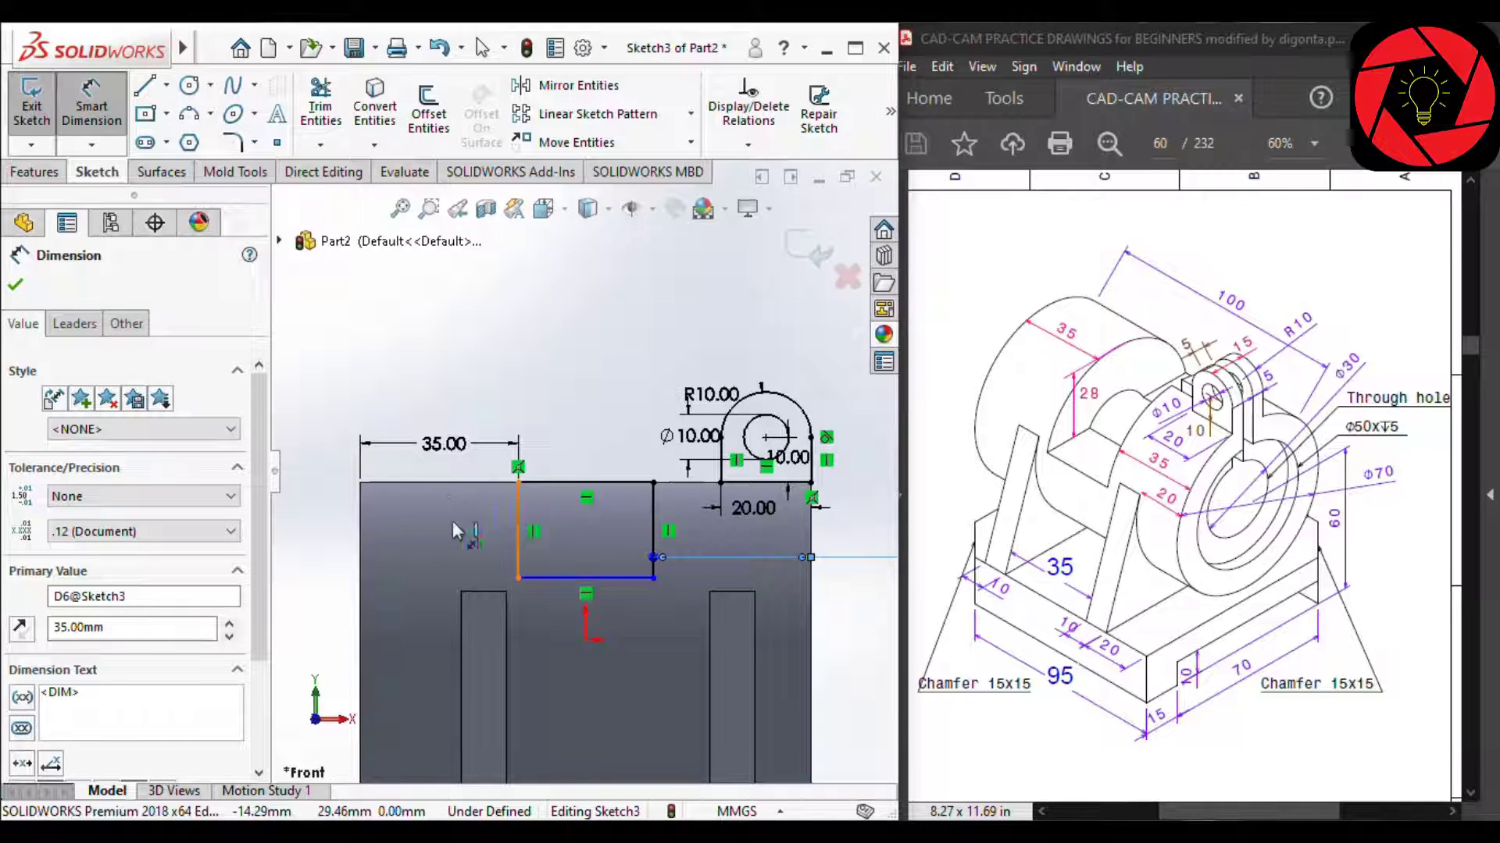
{"action": "left_click", "coordinate": [437, 525]}
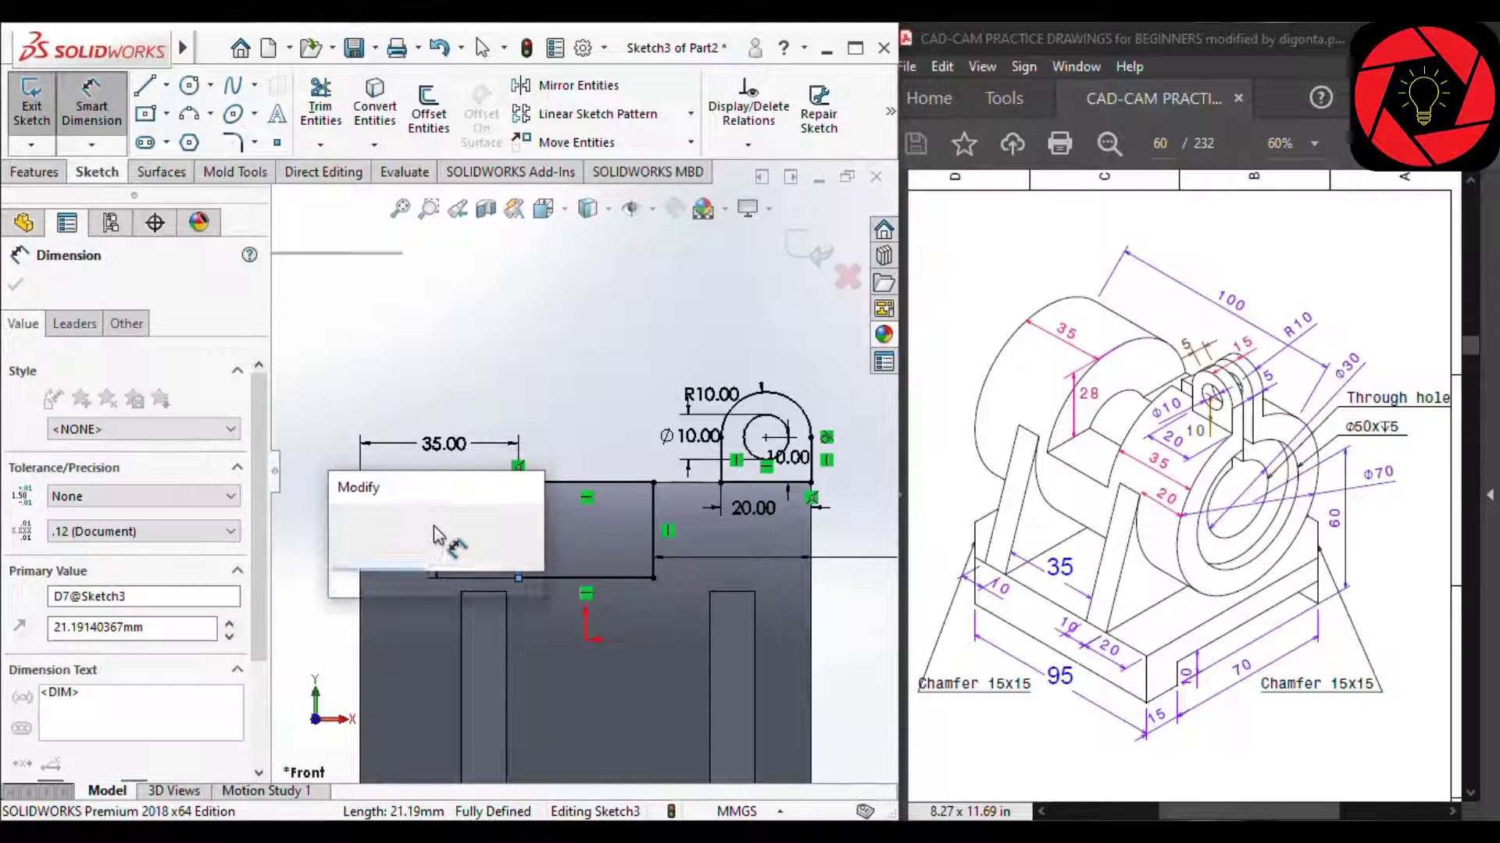
{"action": "type", "text": "28"}
{"action": "key", "text": "Return"}
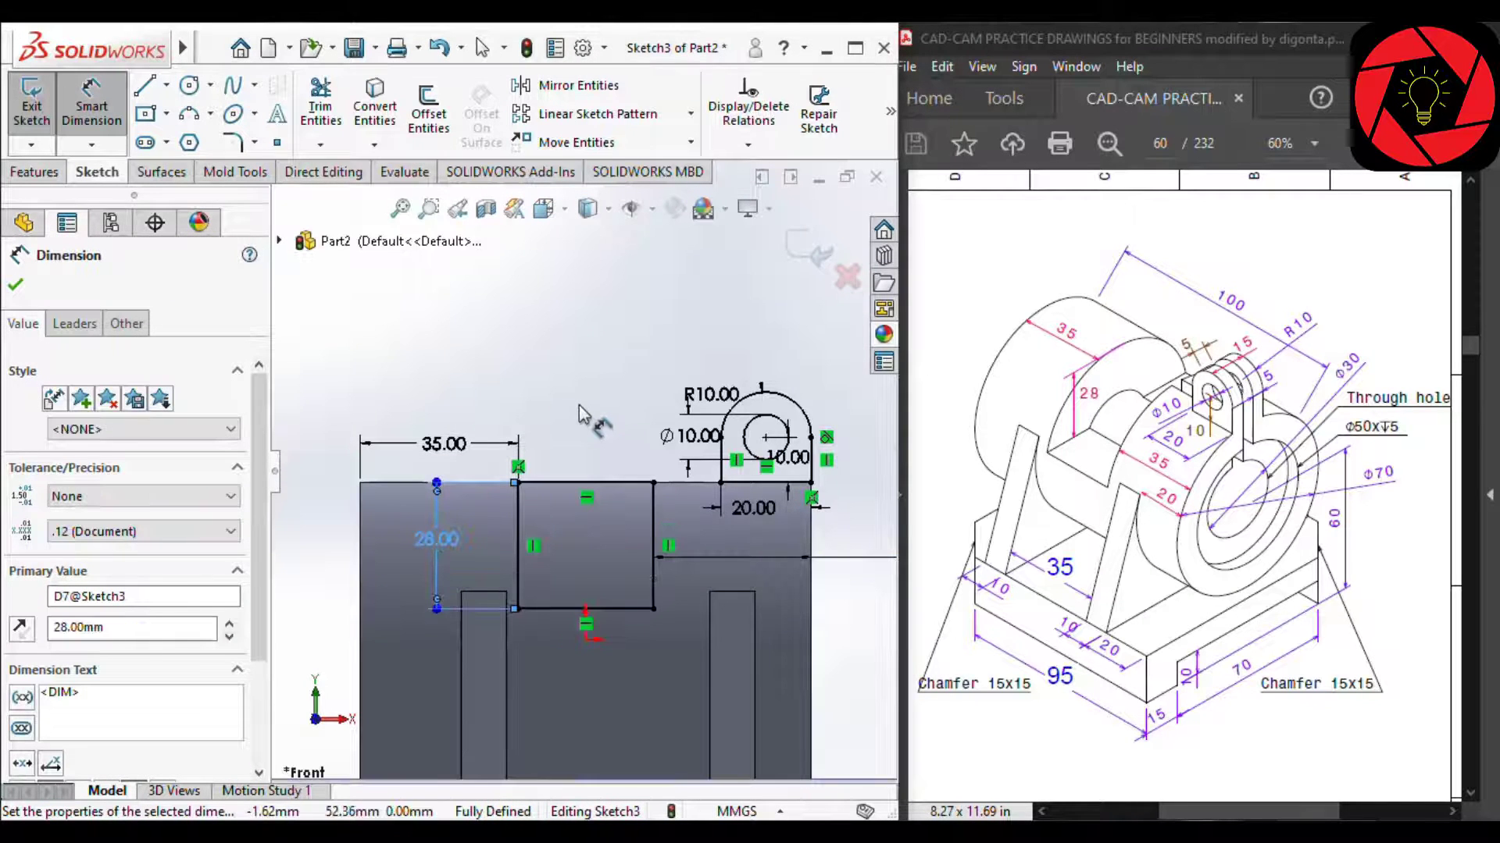
{"action": "left_click", "coordinate": [583, 416]}
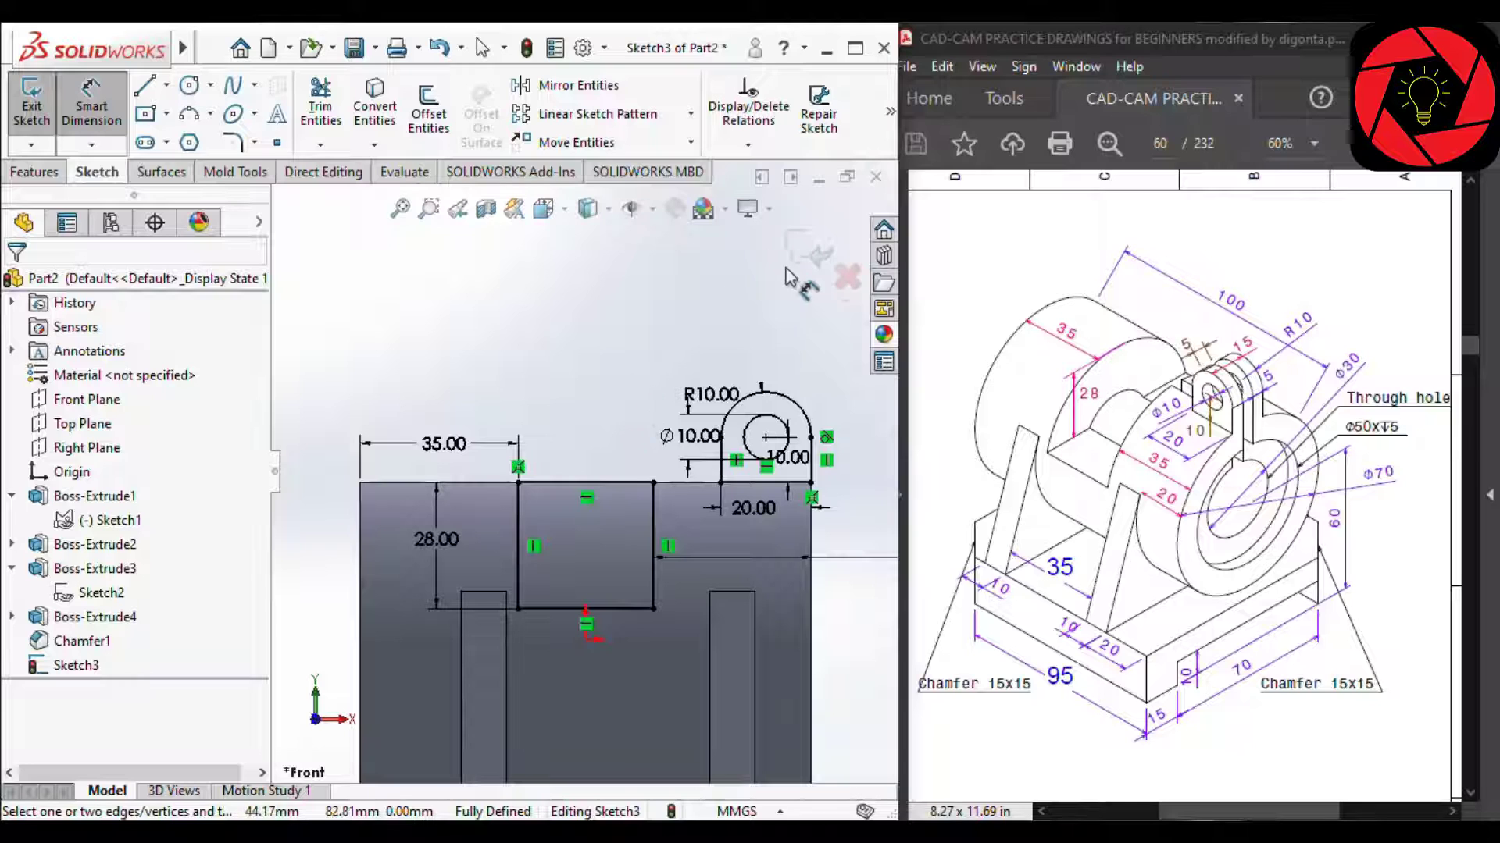
Extrude only the lug contour with its Ø10 hole 15 mm as a Mid Plane boss.
{"action": "left_click", "coordinate": [45, 176]}
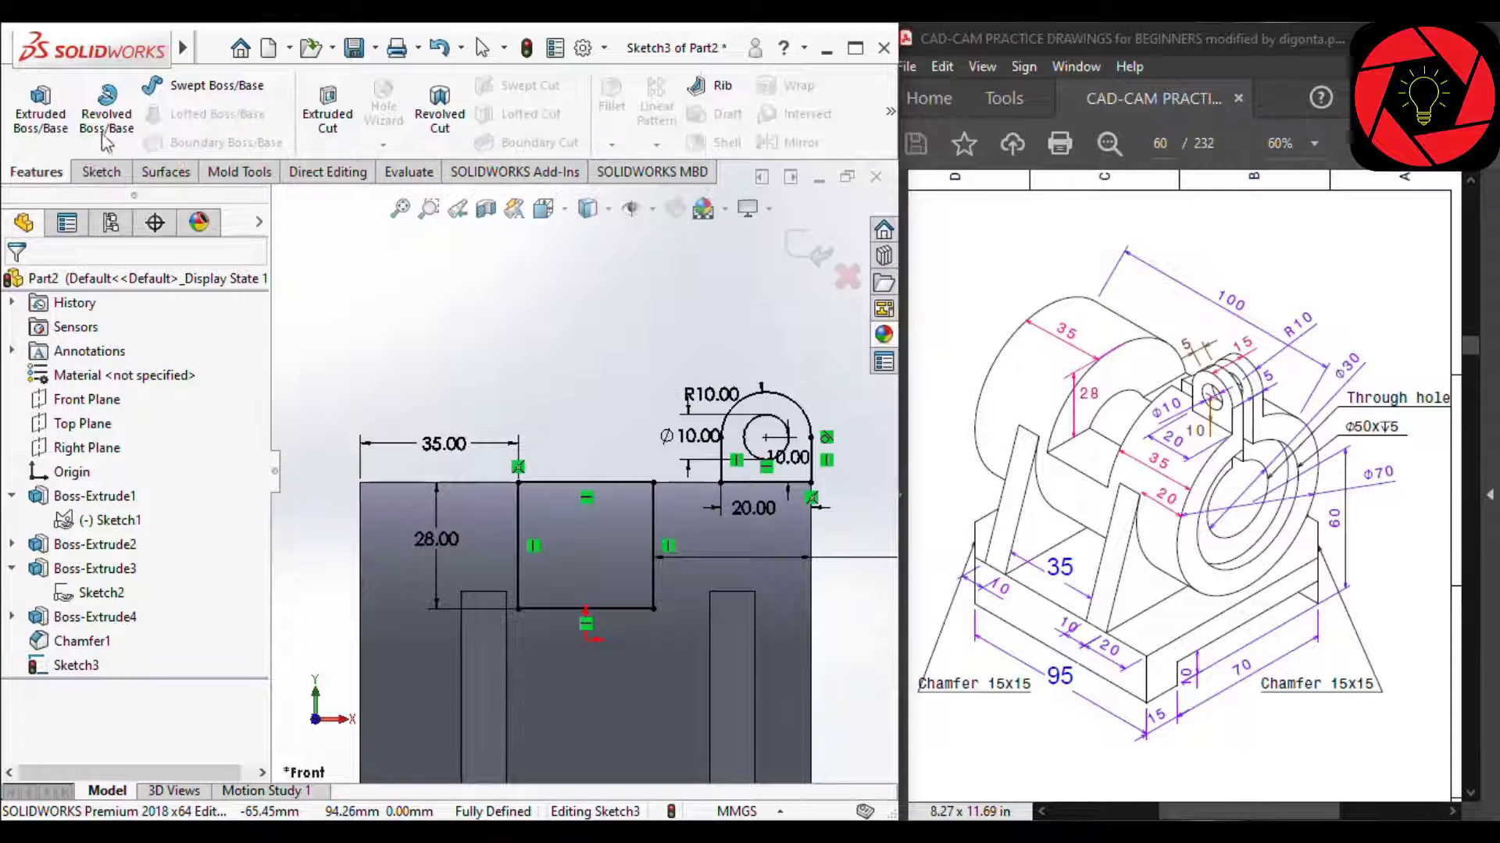
{"action": "left_click", "coordinate": [41, 121]}
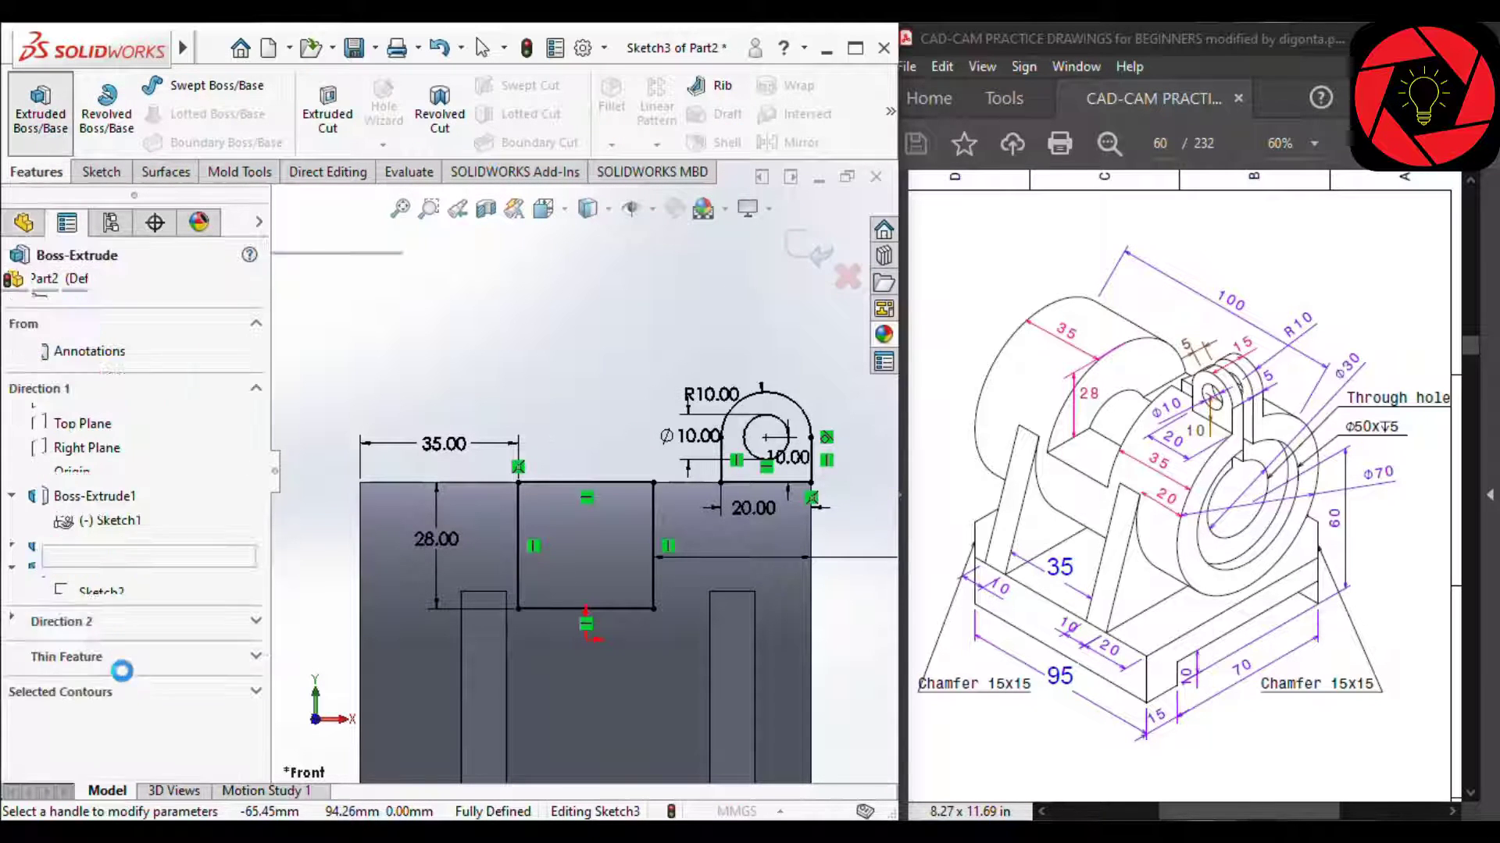
{"action": "left_click", "coordinate": [139, 694]}
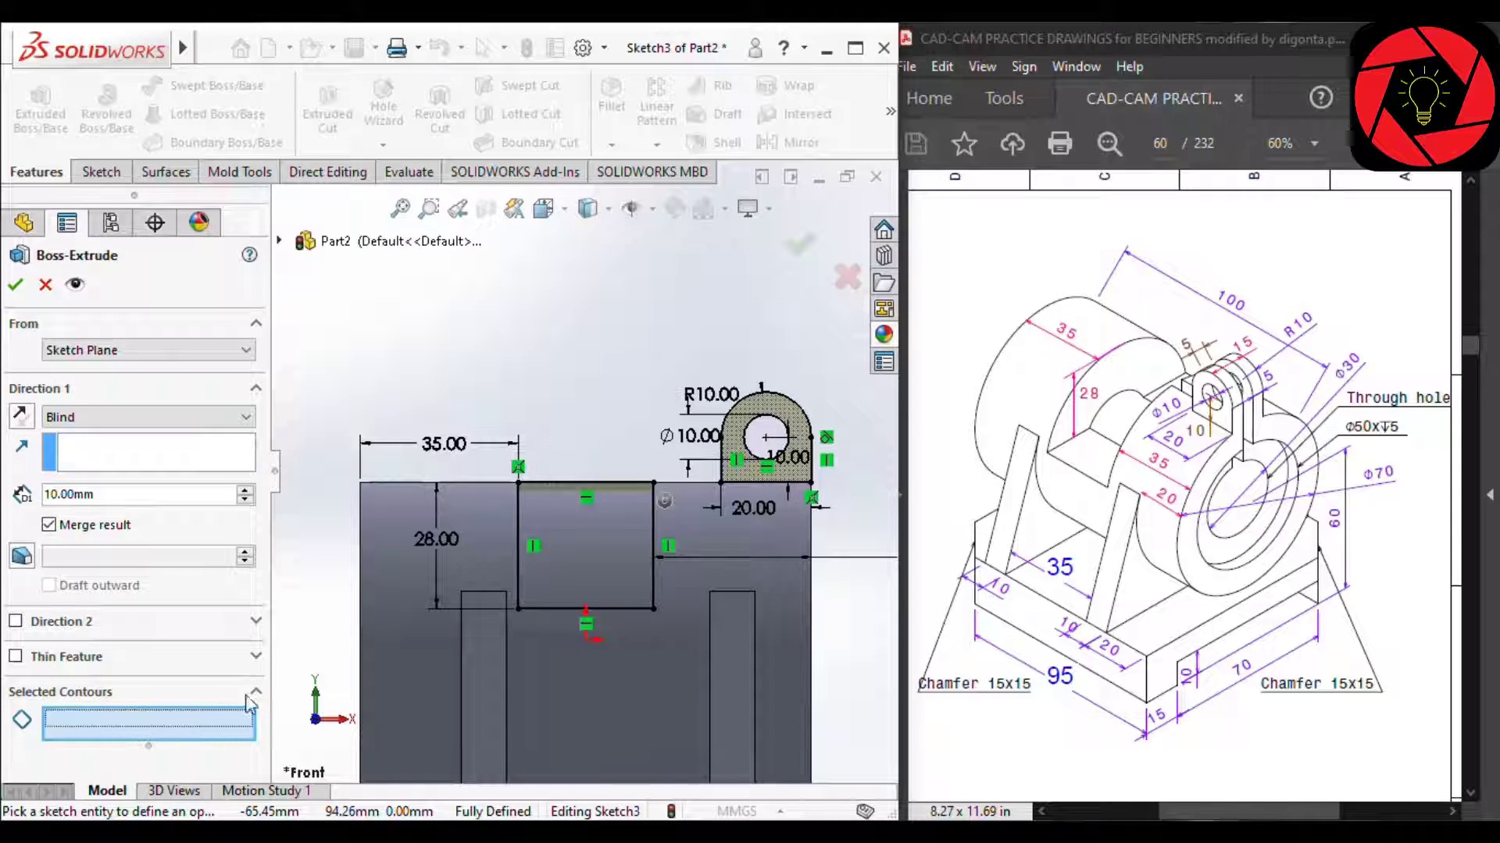
{"action": "left_click", "coordinate": [799, 470]}
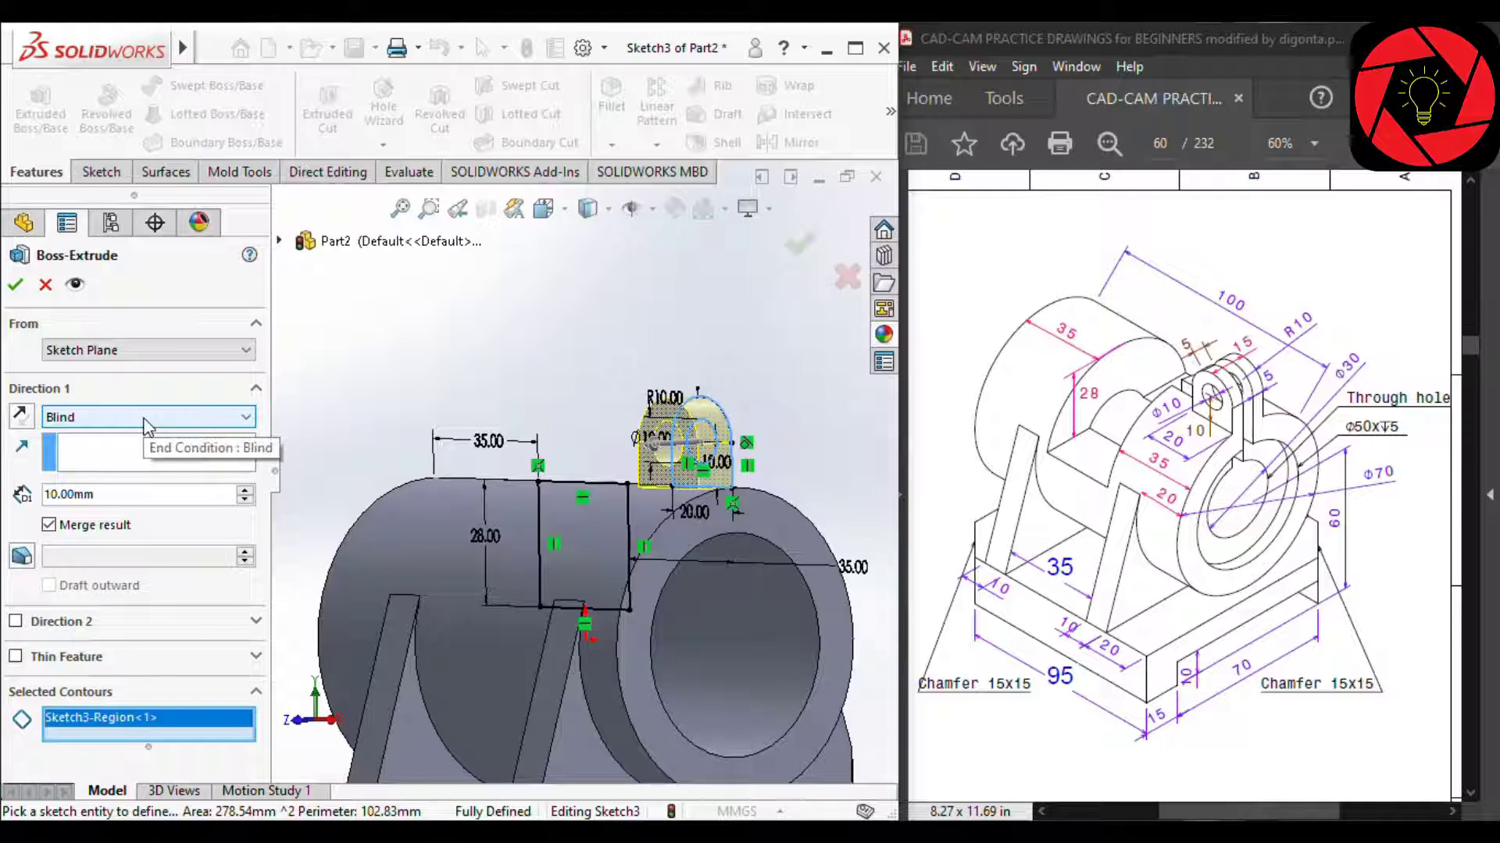
{"action": "scroll", "coordinate": [146, 425], "scroll_direction": "down", "scroll_amount": 1}
{"action": "scroll", "coordinate": [146, 421], "scroll_direction": "up", "scroll_amount": 1}
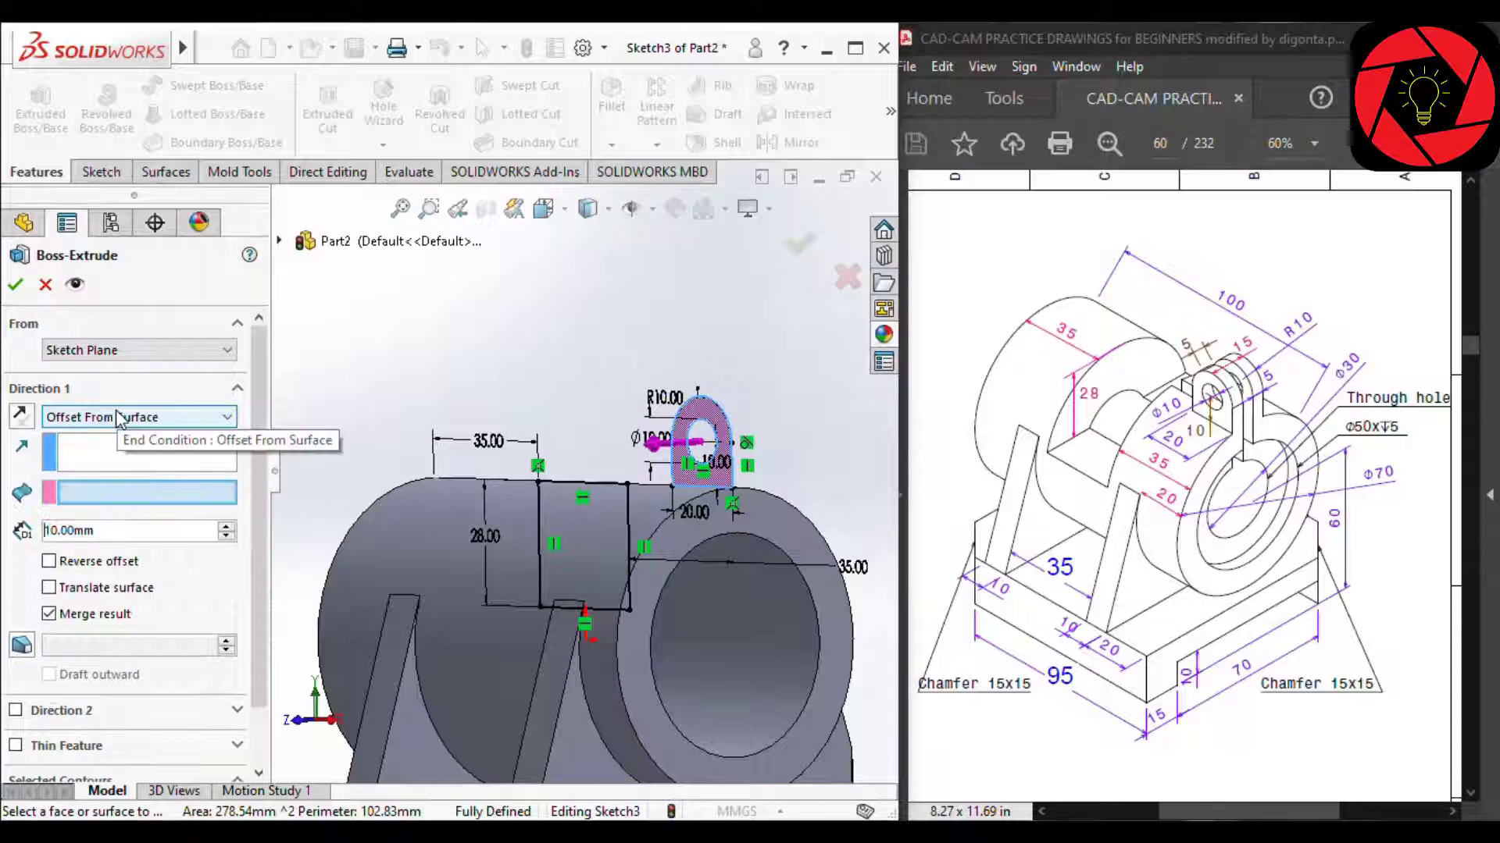
{"action": "scroll", "coordinate": [119, 418], "scroll_direction": "down", "scroll_amount": 2}
{"action": "scroll", "coordinate": [106, 501], "scroll_direction": "up", "scroll_amount": 1}
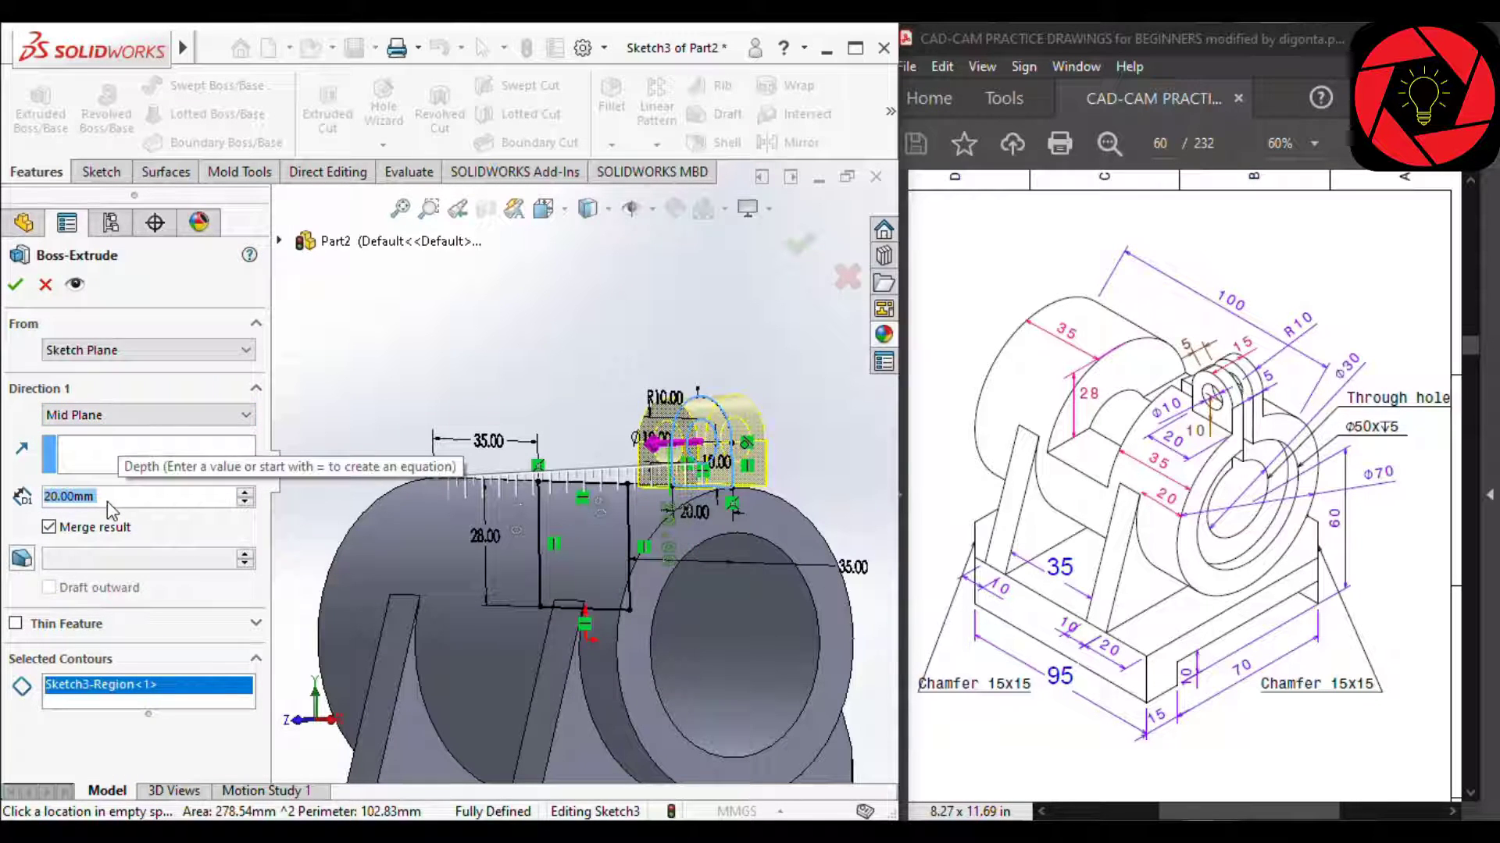
{"action": "type", "text": "15"}
{"action": "key", "text": "Return"}
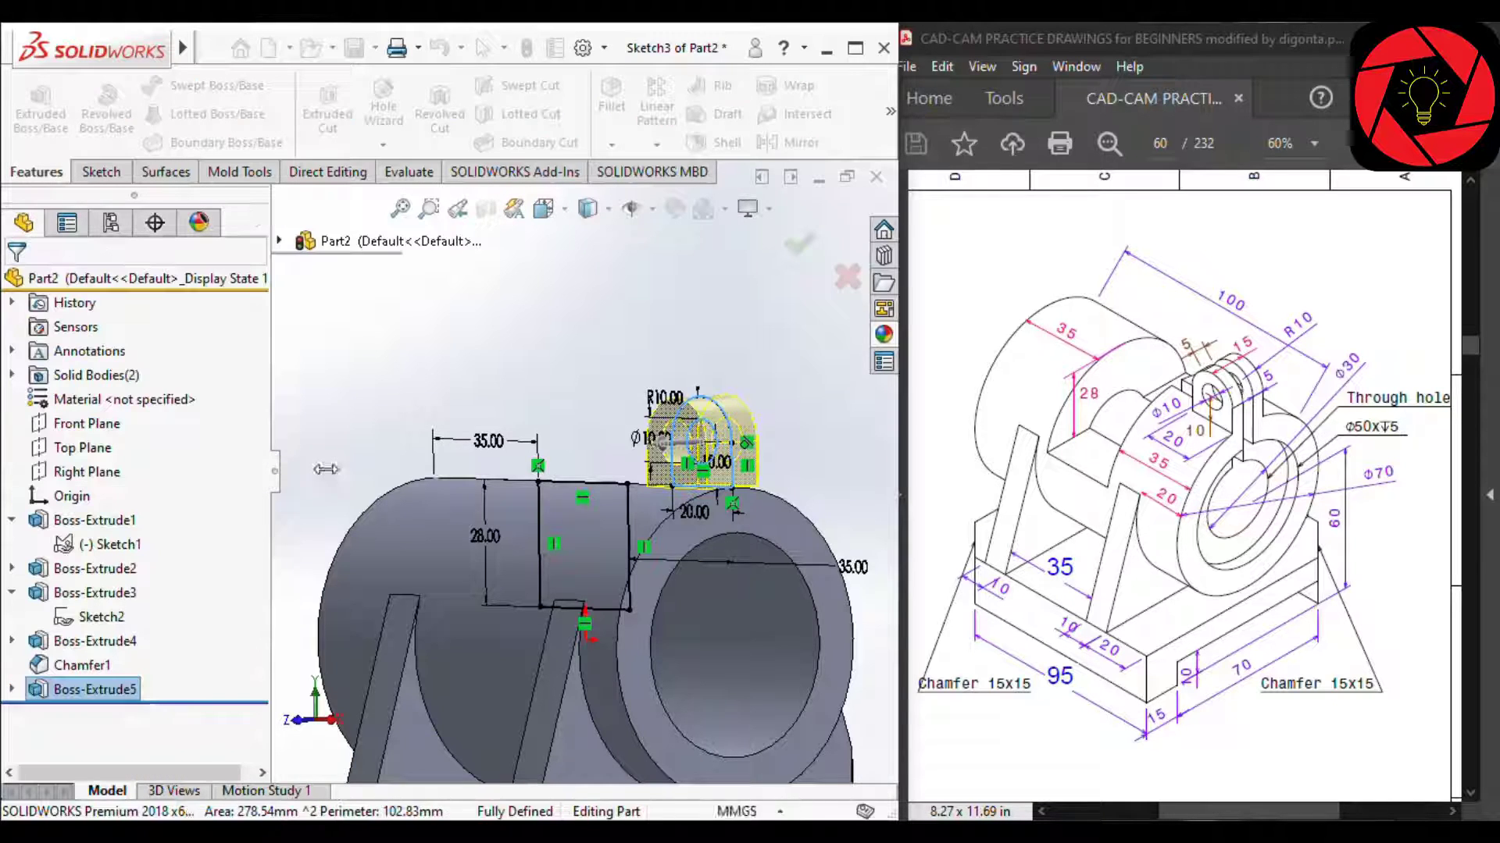
Start a sketch on the underside face of the lug and convert the face's edges into sketch lines.
{"action": "left_click", "coordinate": [697, 466]}
{"action": "middle_click_drag", "start_coordinate": [698, 467], "coordinate": [776, 416]}
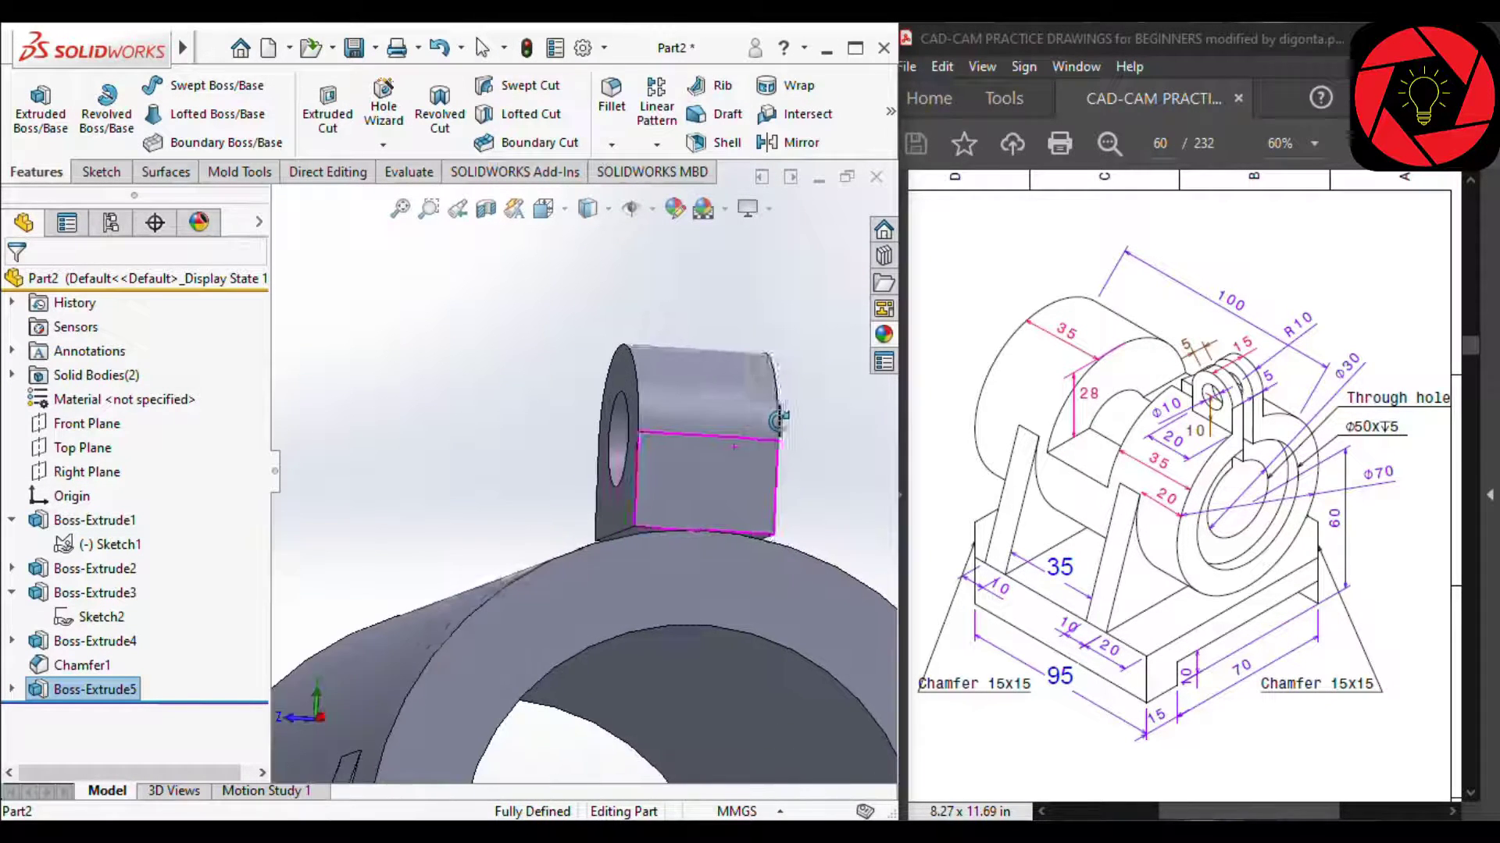
{"action": "scroll", "coordinate": [622, 503], "scroll_direction": "down", "scroll_amount": 5}
{"action": "left_click", "coordinate": [631, 613]}
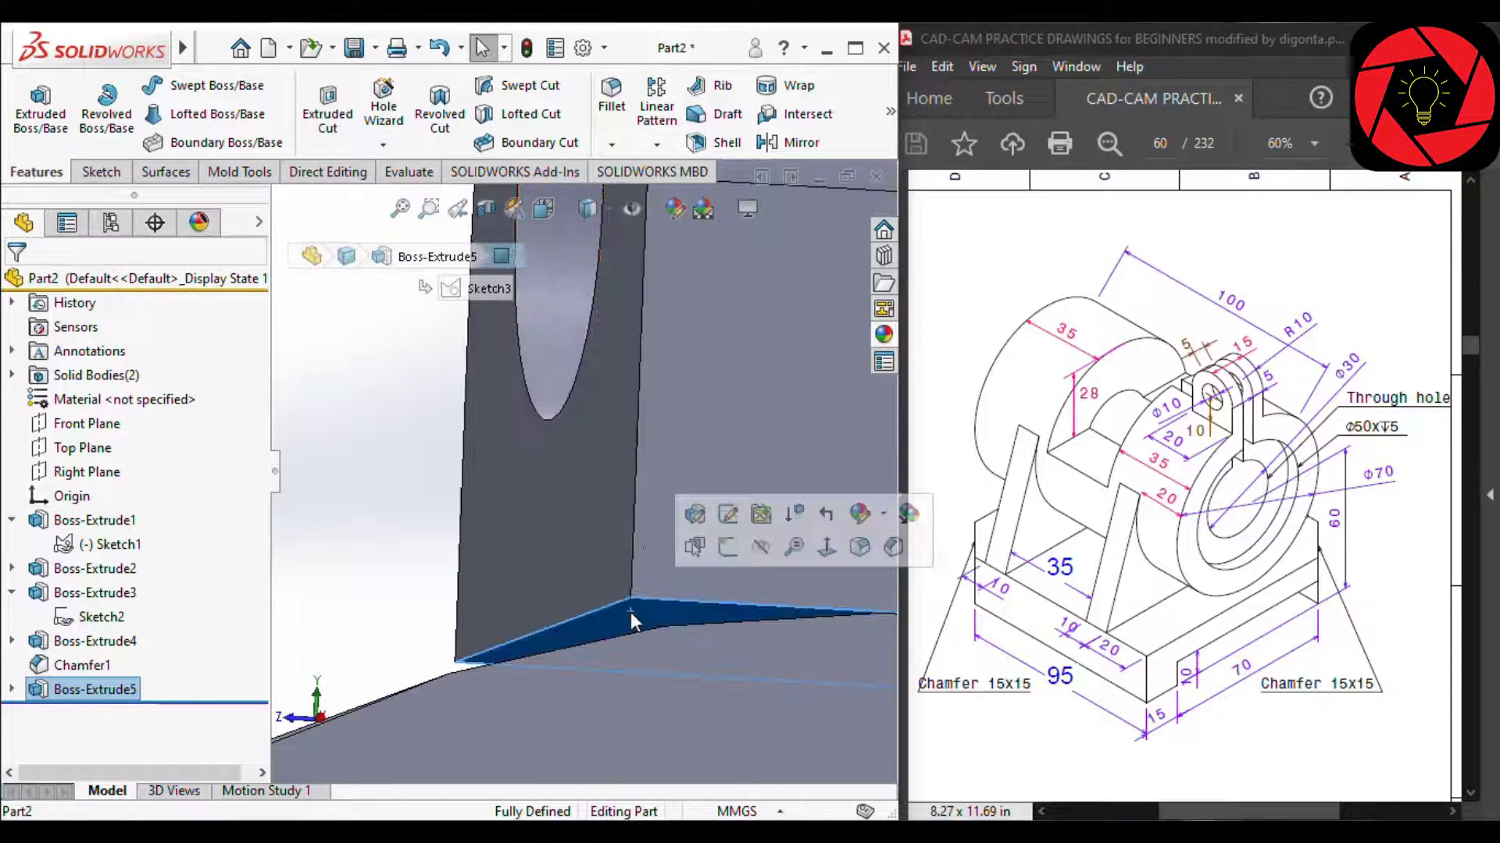
{"action": "left_click", "coordinate": [727, 542]}
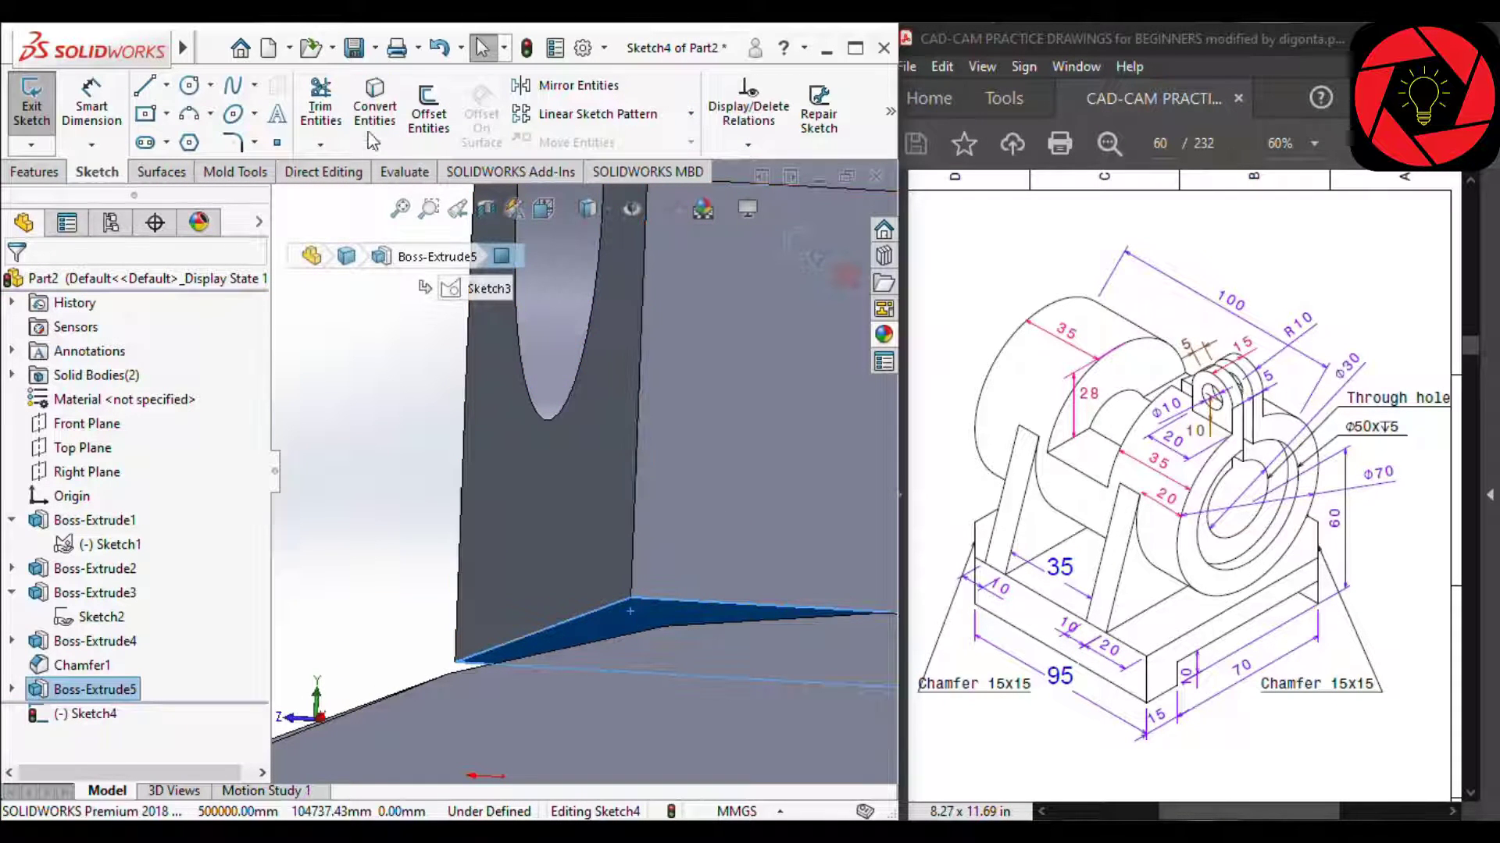
{"action": "left_click", "coordinate": [374, 111]}
Extrude the converted lug footprint with the Up To Next end condition to join the lug to the cylinder.
{"action": "left_click", "coordinate": [52, 175]}
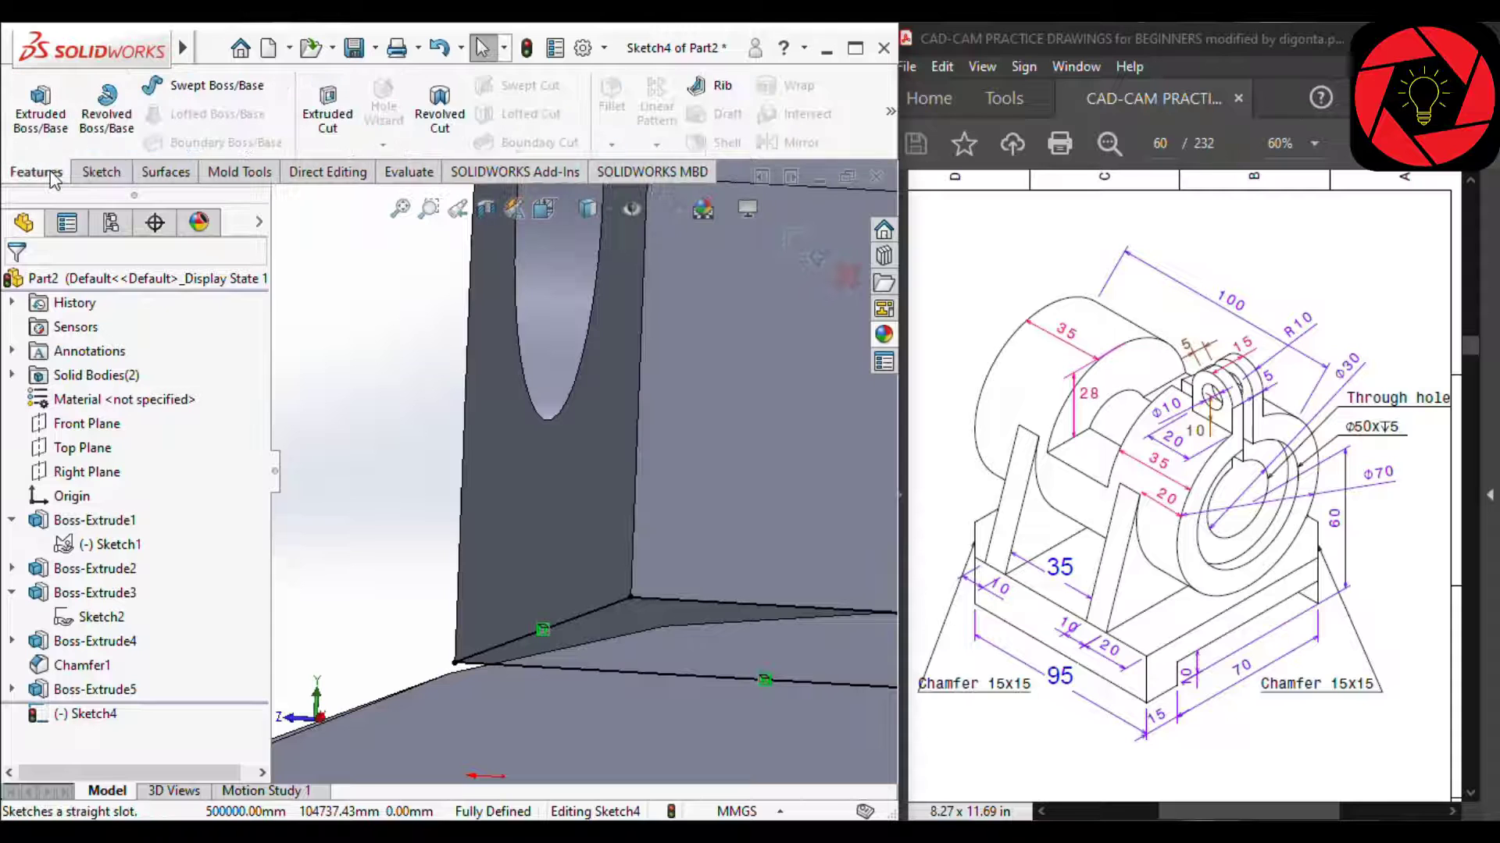
{"action": "left_click", "coordinate": [57, 131]}
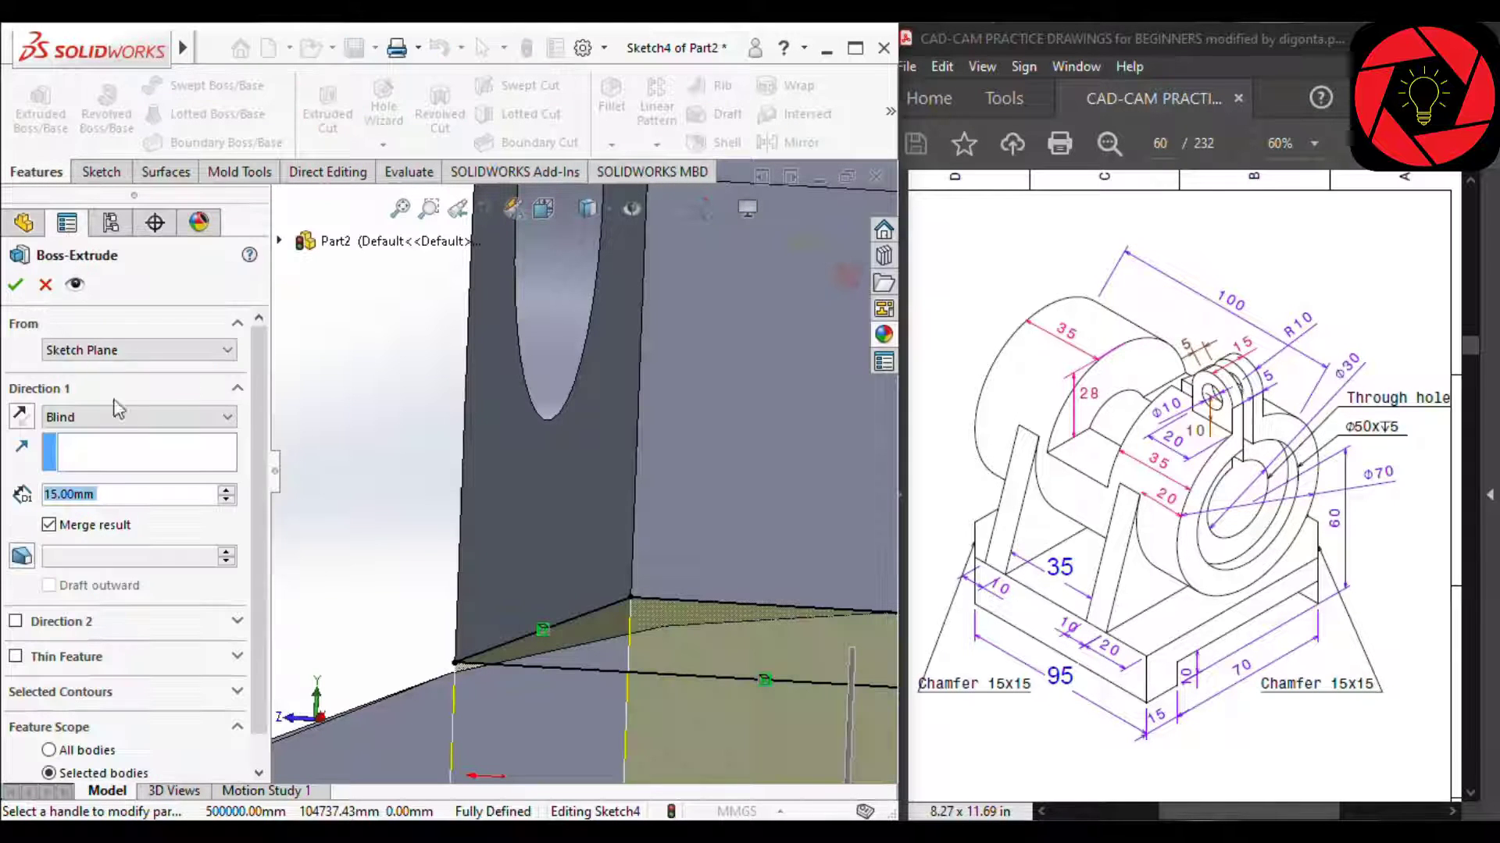
{"action": "left_click", "coordinate": [133, 417]}
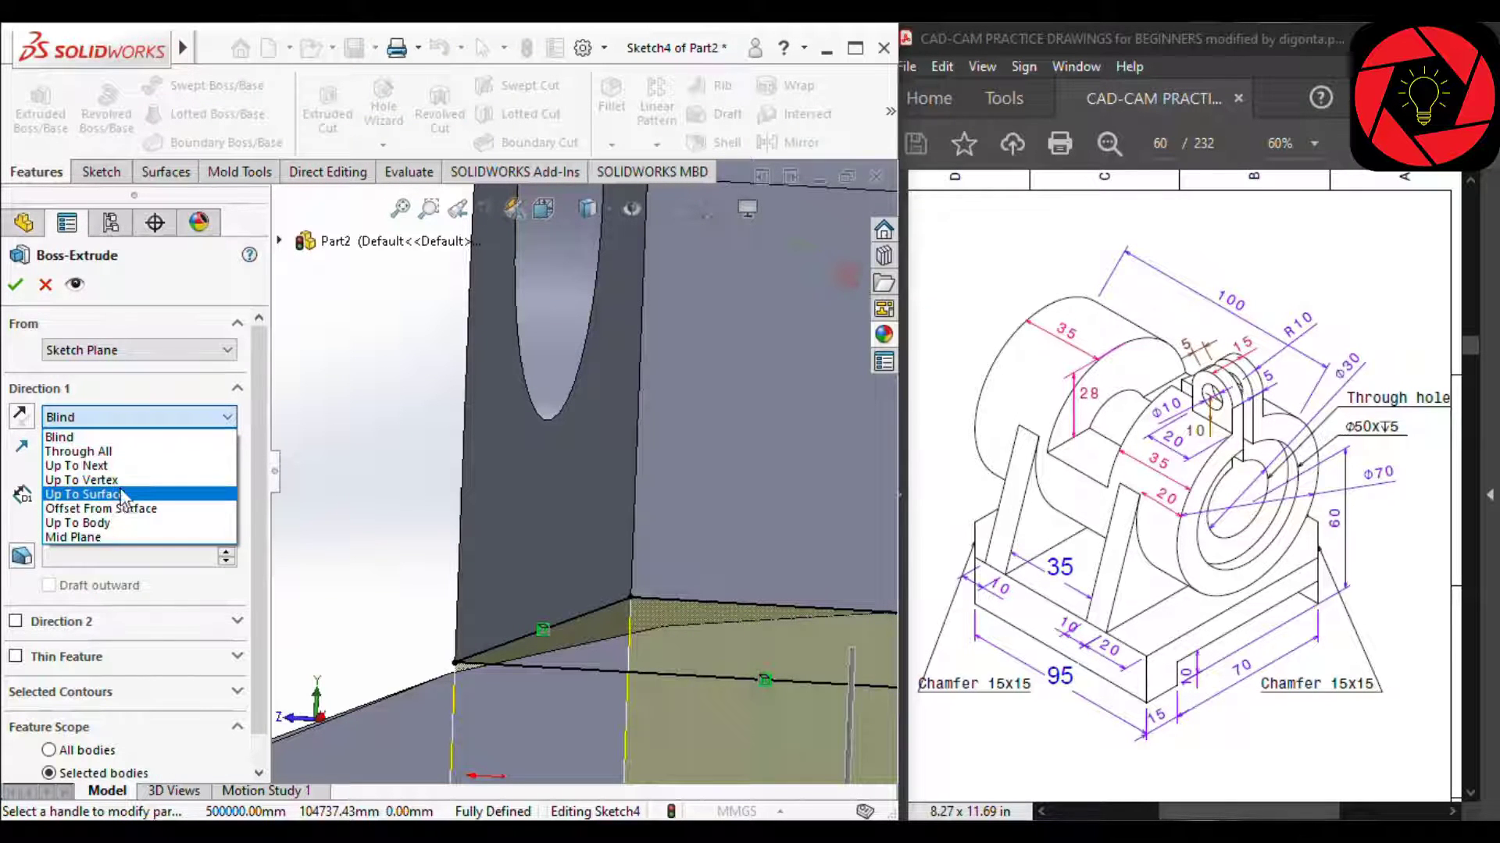
{"action": "left_click", "coordinate": [125, 465]}
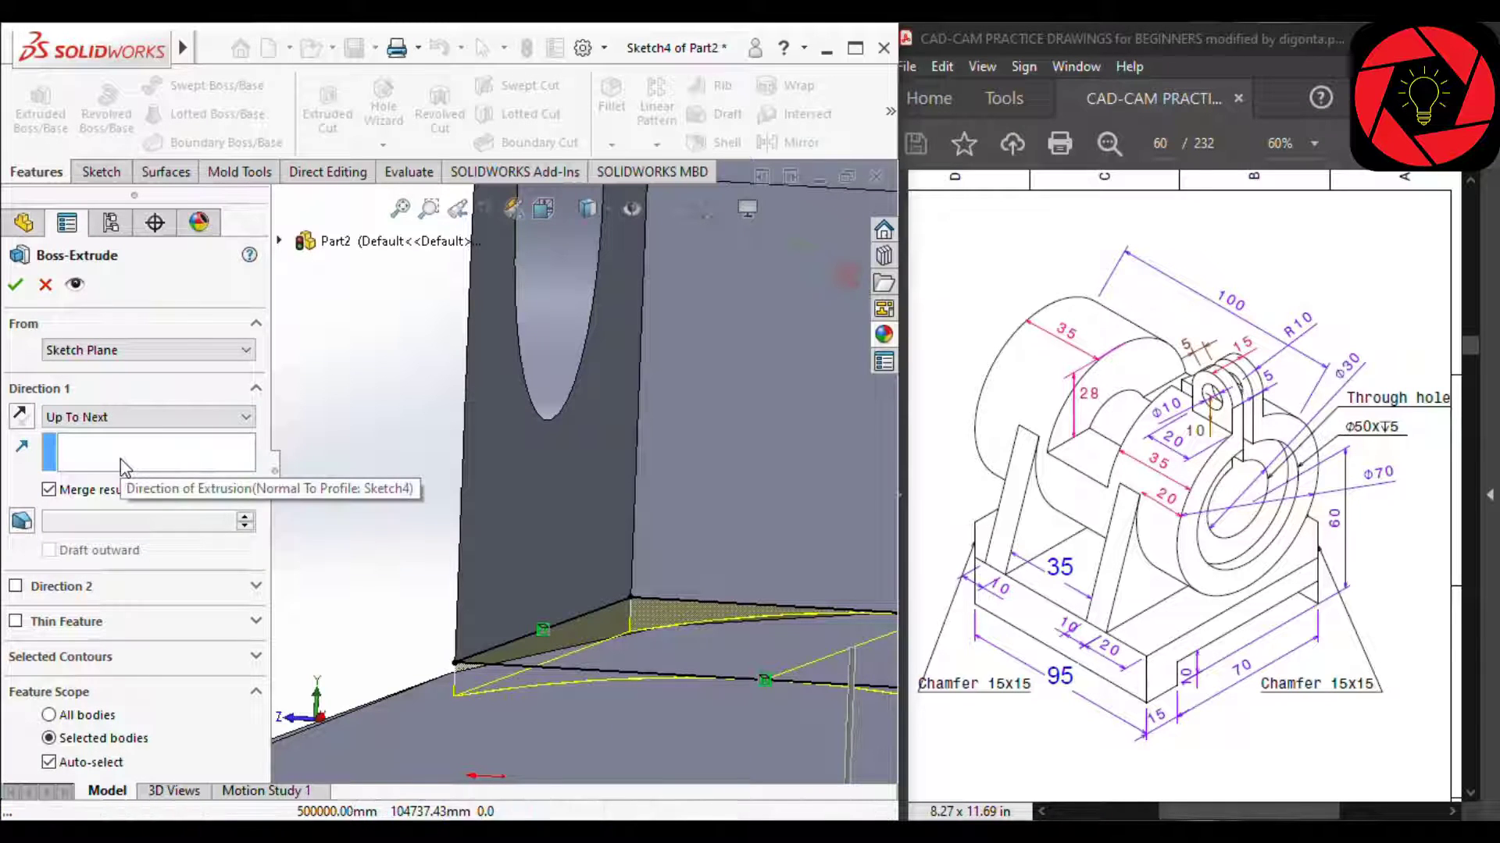
{"action": "key", "text": "Return"}
{"action": "middle_click_drag", "start_coordinate": [409, 512], "coordinate": [328, 463]}
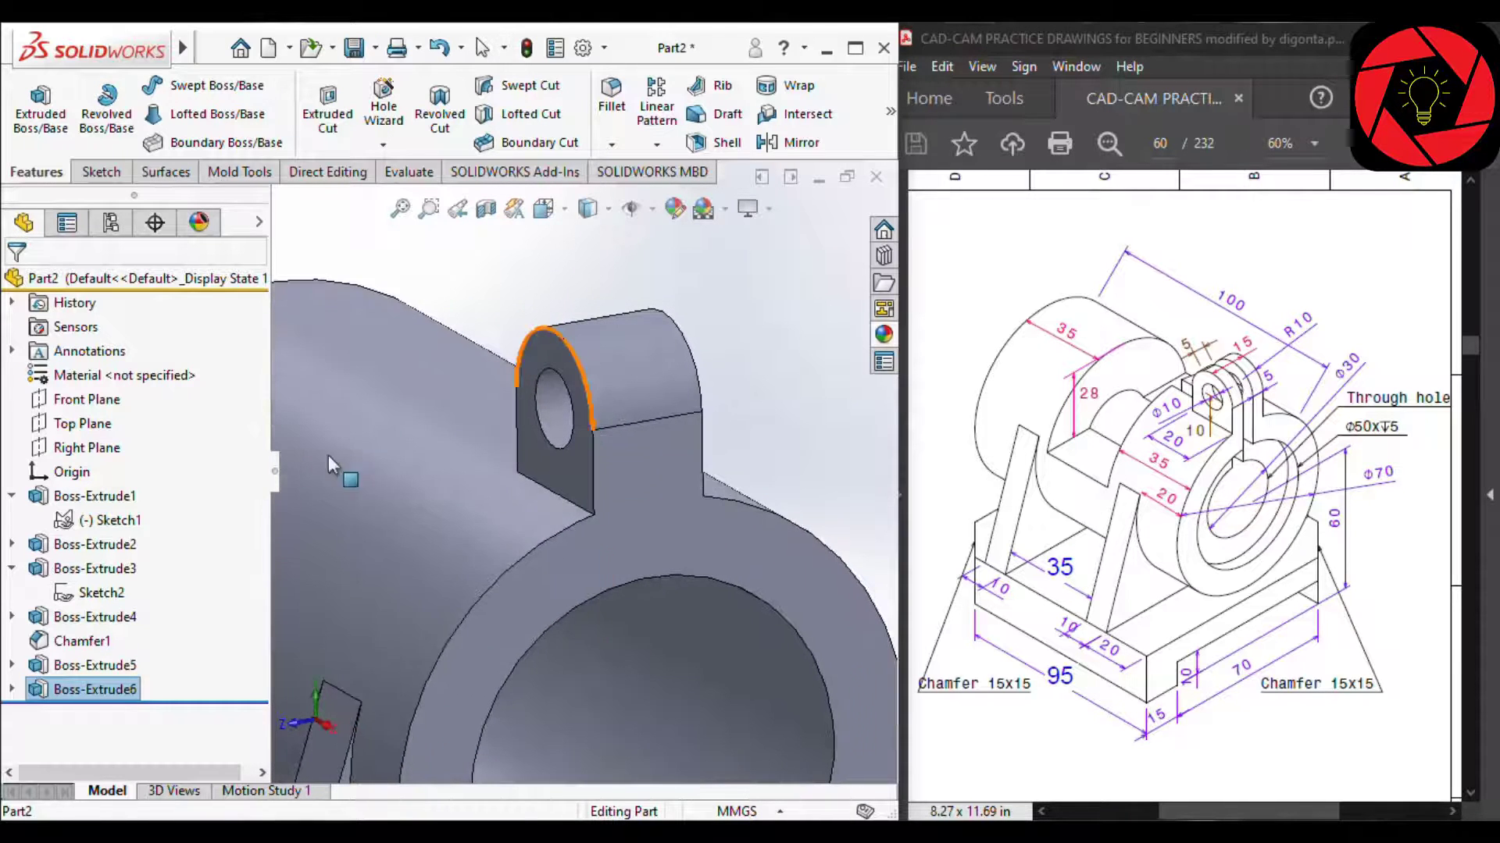
Show Sketch3, the absorbed sketch of the lug extrusion that also contains the notch rectangle.
{"action": "left_click", "coordinate": [12, 665]}
{"action": "left_click", "coordinate": [100, 690]}
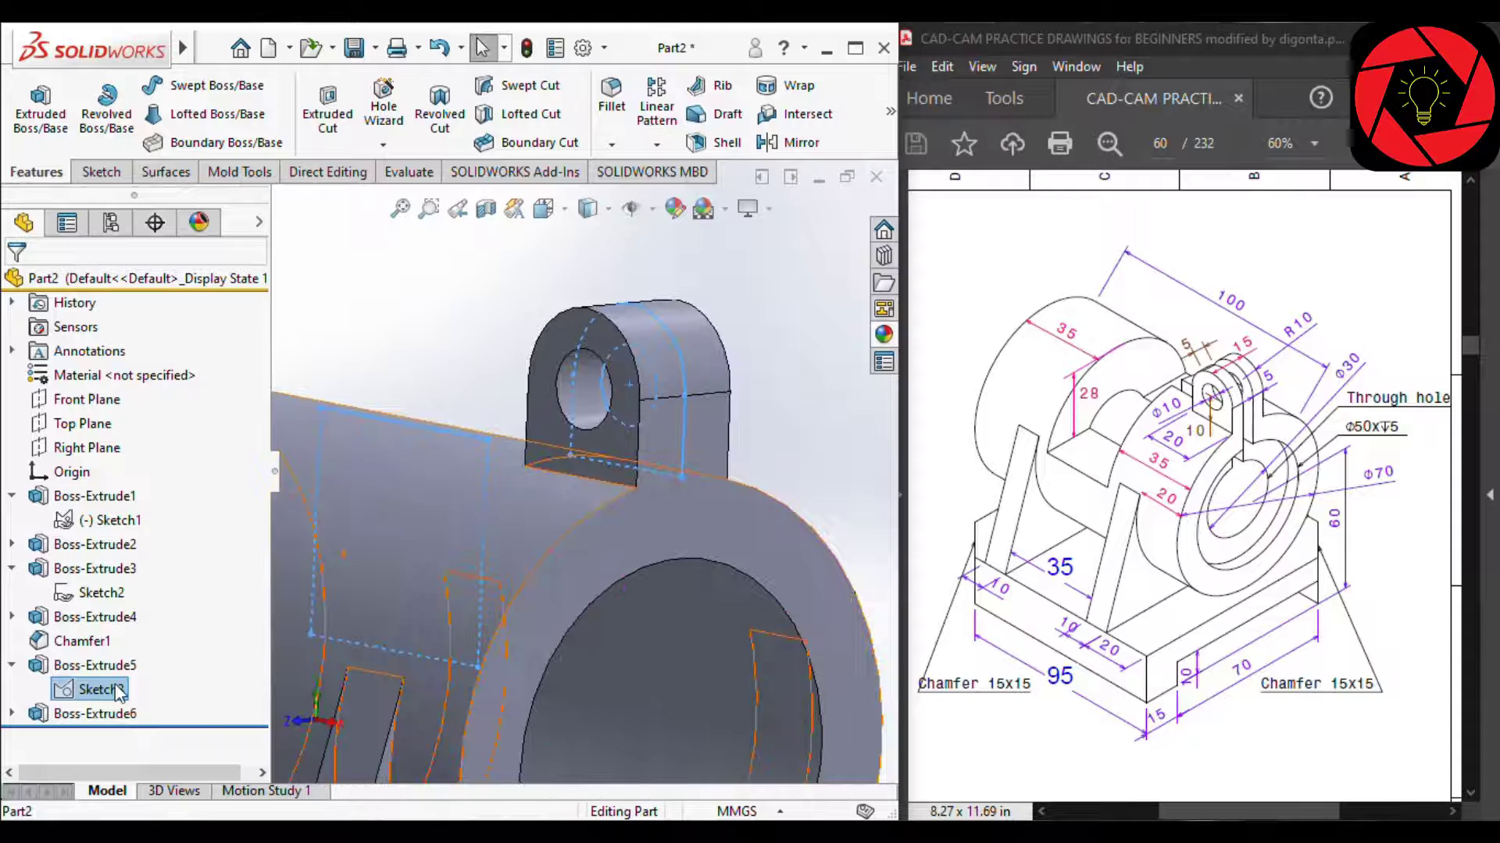
{"action": "left_click", "coordinate": [71, 690]}
{"action": "left_click", "coordinate": [92, 627]}
{"action": "left_click", "coordinate": [20, 133]}
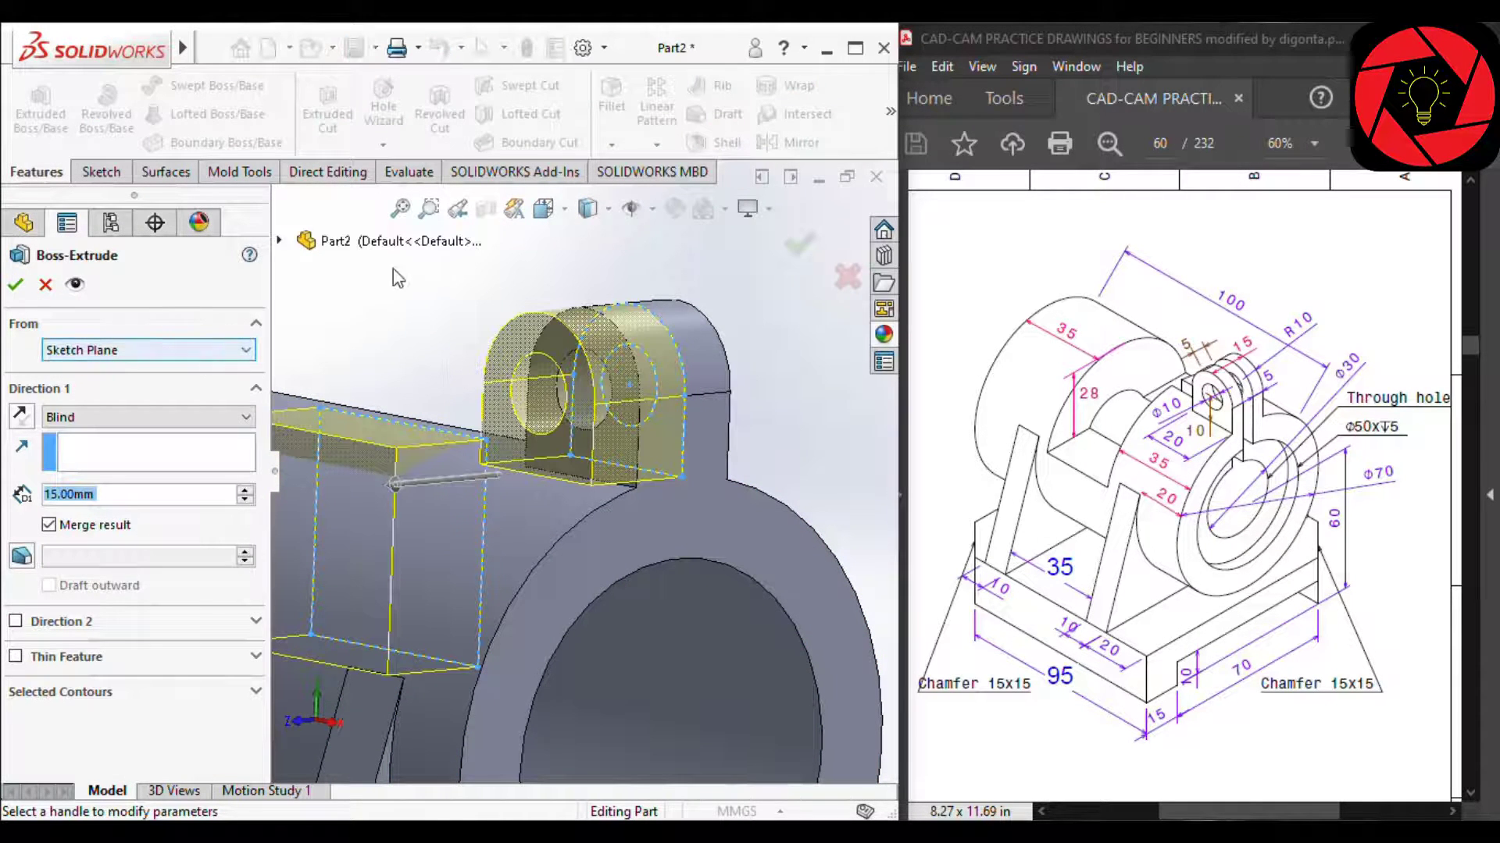
{"action": "key", "text": "Escape"}
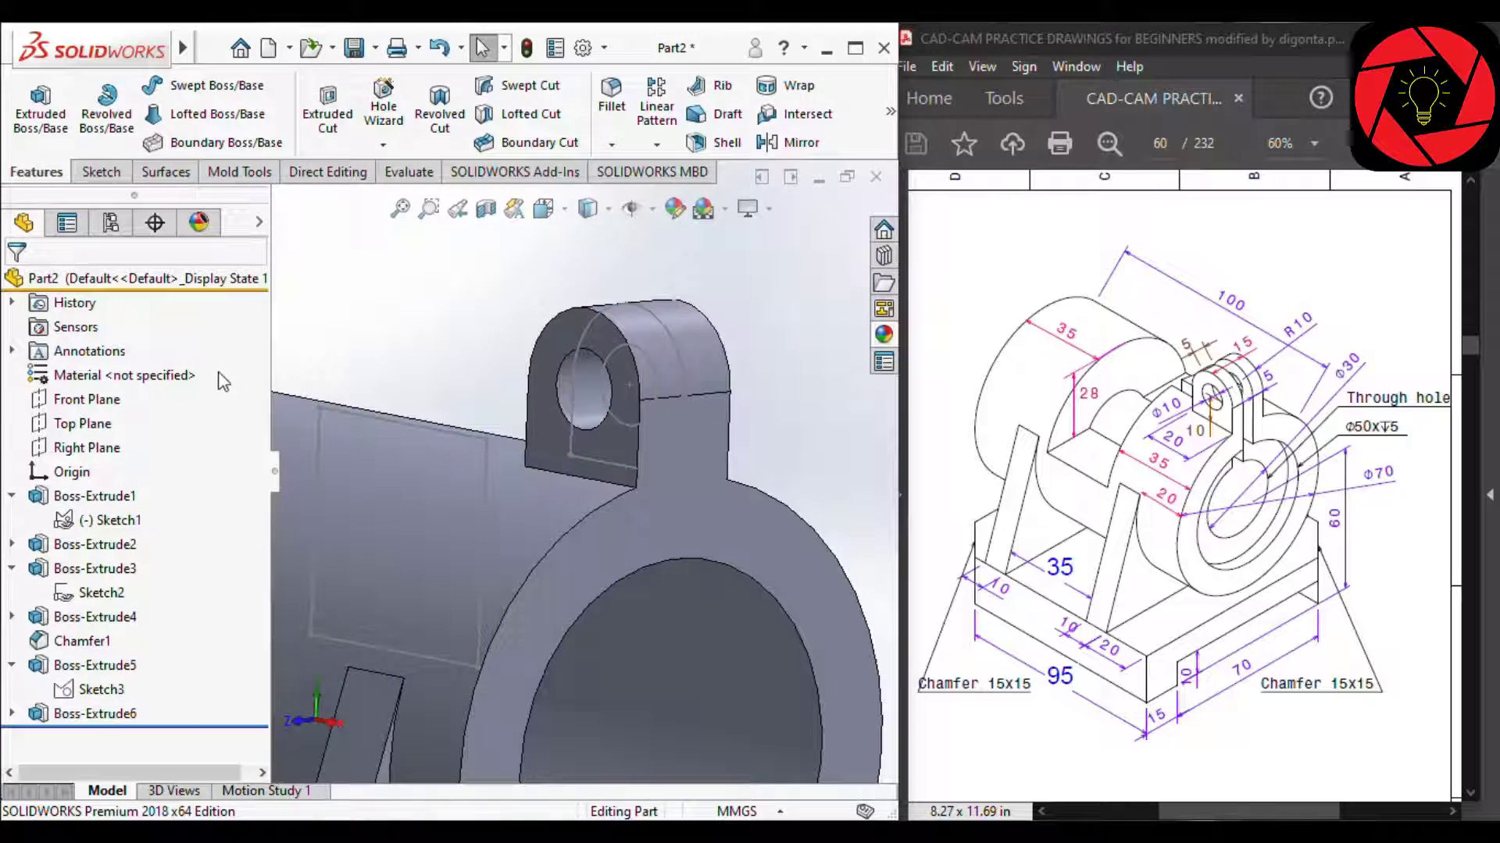
Cut the 28 mm deep rectangle contour of Sketch3 out of the cylinder with Through All - Both.
{"action": "left_click", "coordinate": [101, 689]}
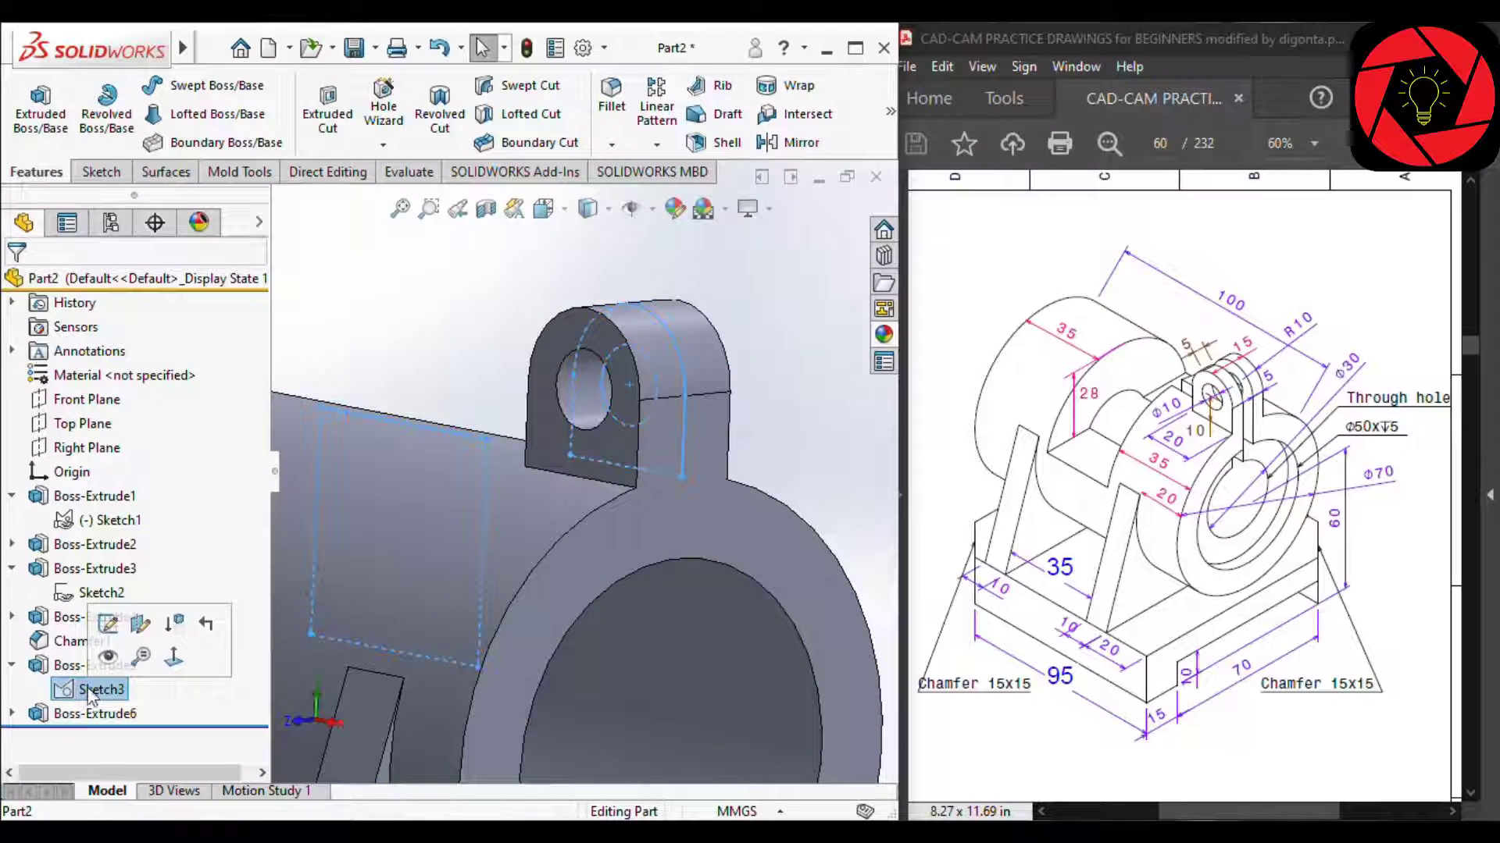
{"action": "left_click", "coordinate": [328, 93]}
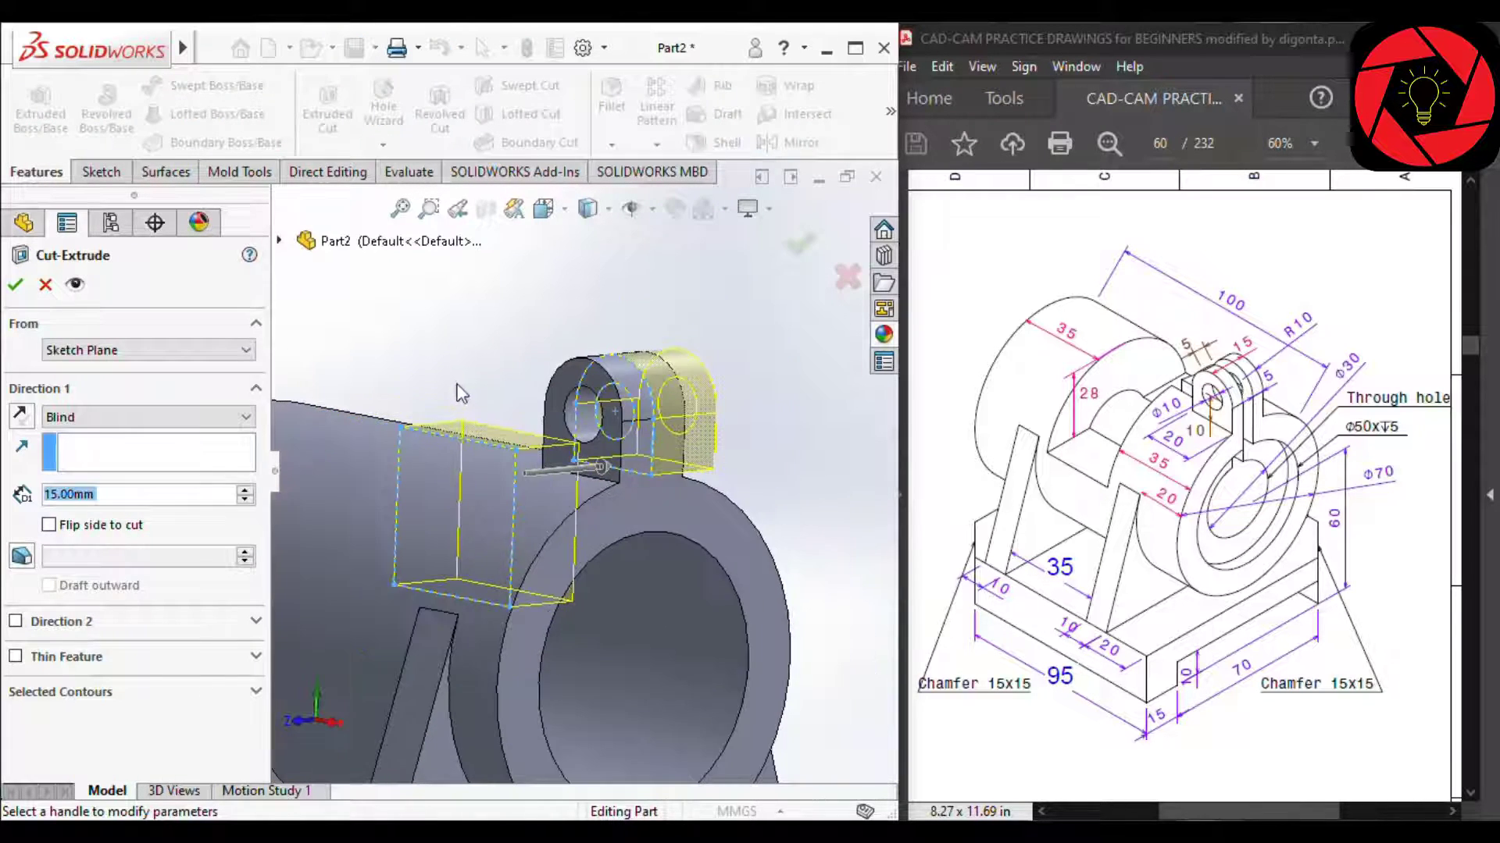
{"action": "middle_click_drag", "start_coordinate": [459, 388], "coordinate": [606, 453]}
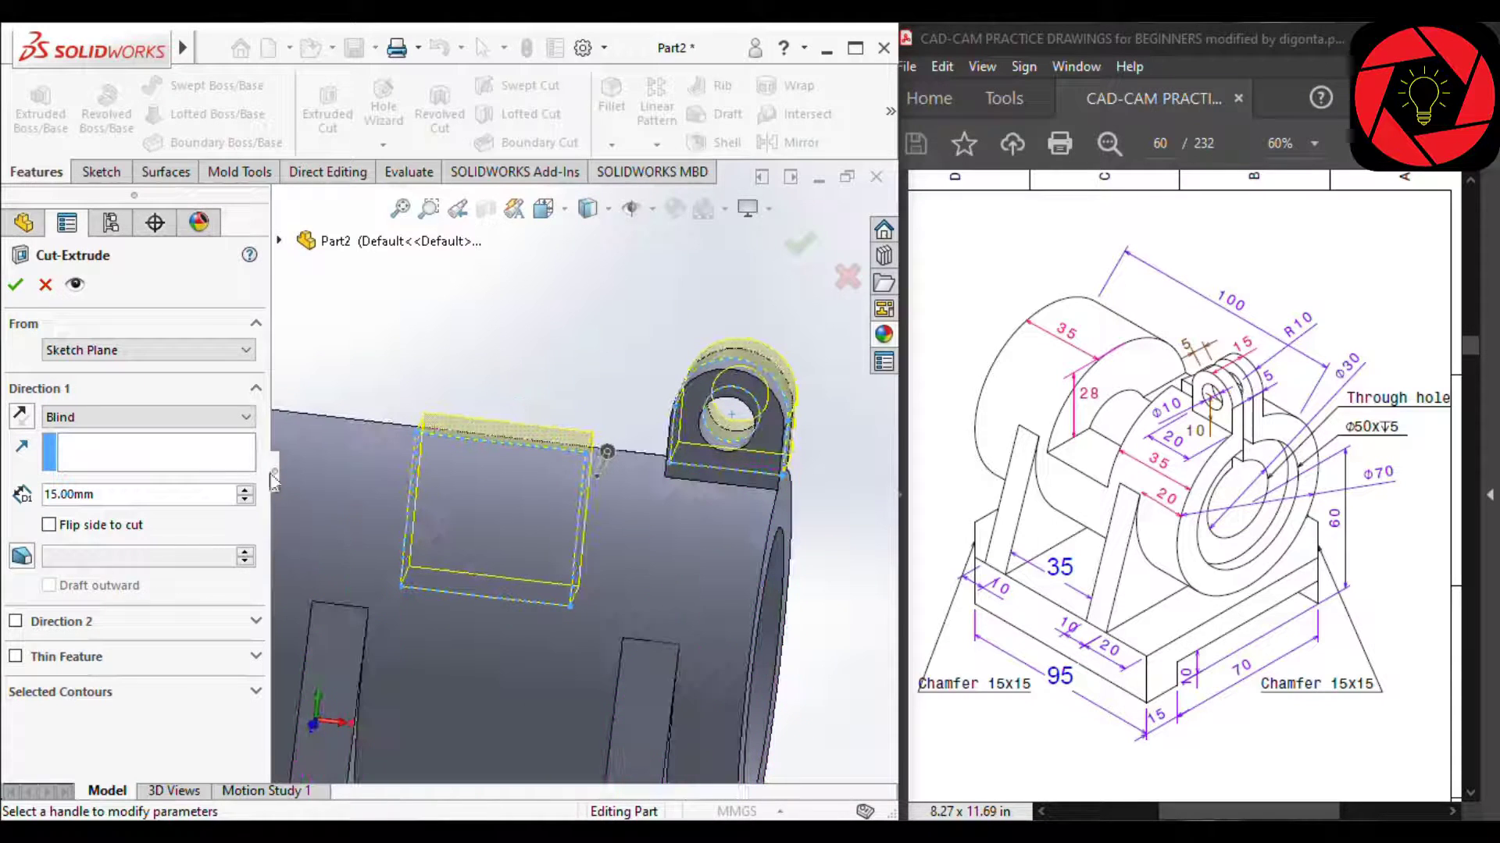
{"action": "left_click", "coordinate": [101, 692]}
{"action": "left_click", "coordinate": [102, 715]}
{"action": "right_click", "coordinate": [107, 720]}
{"action": "left_click", "coordinate": [125, 732]}
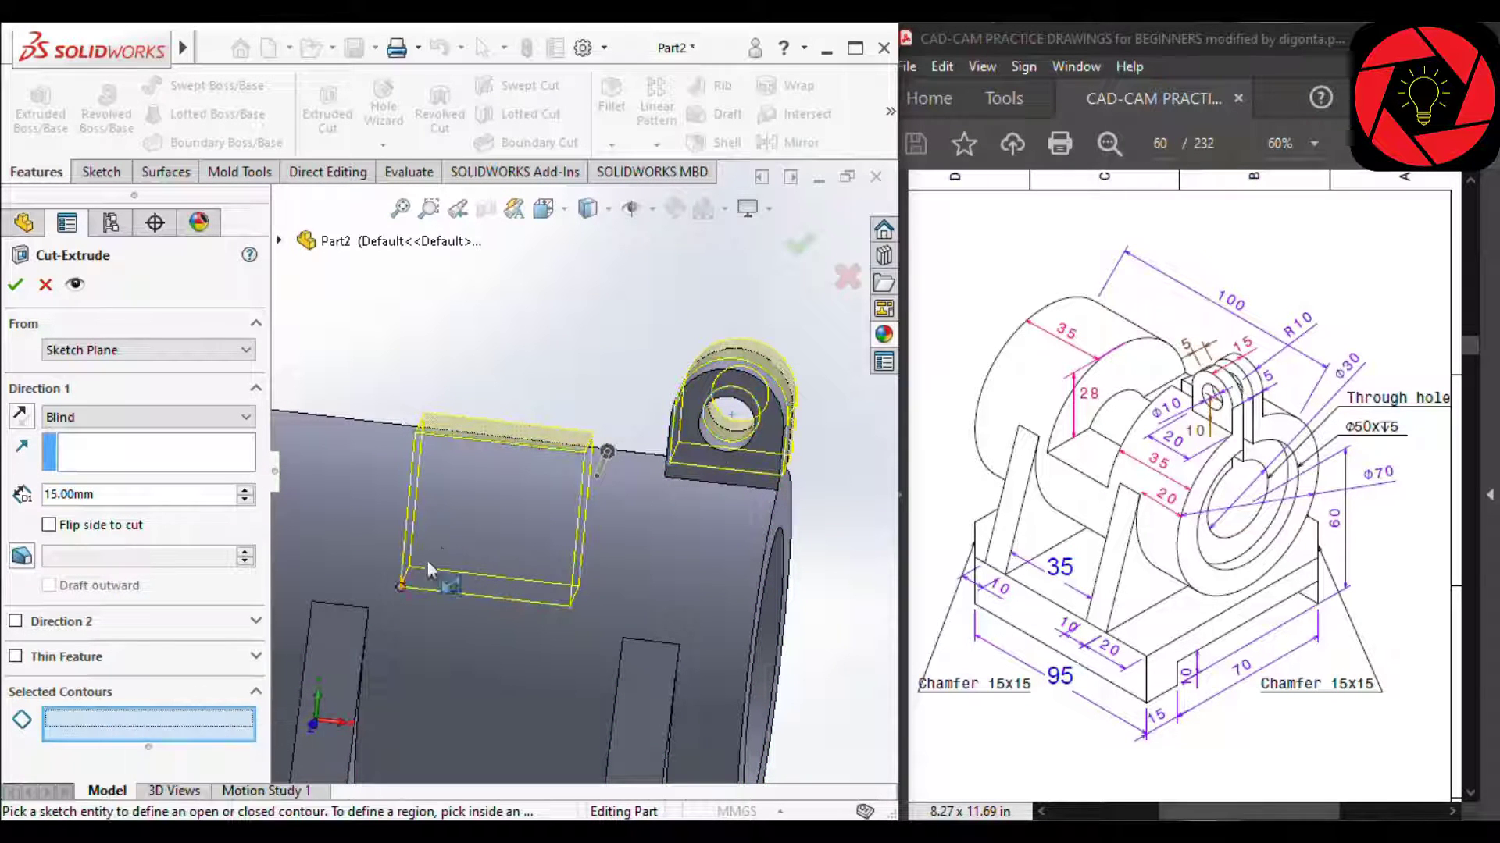
{"action": "left_click", "coordinate": [482, 507]}
{"action": "middle_click_drag", "start_coordinate": [487, 500], "coordinate": [325, 467]}
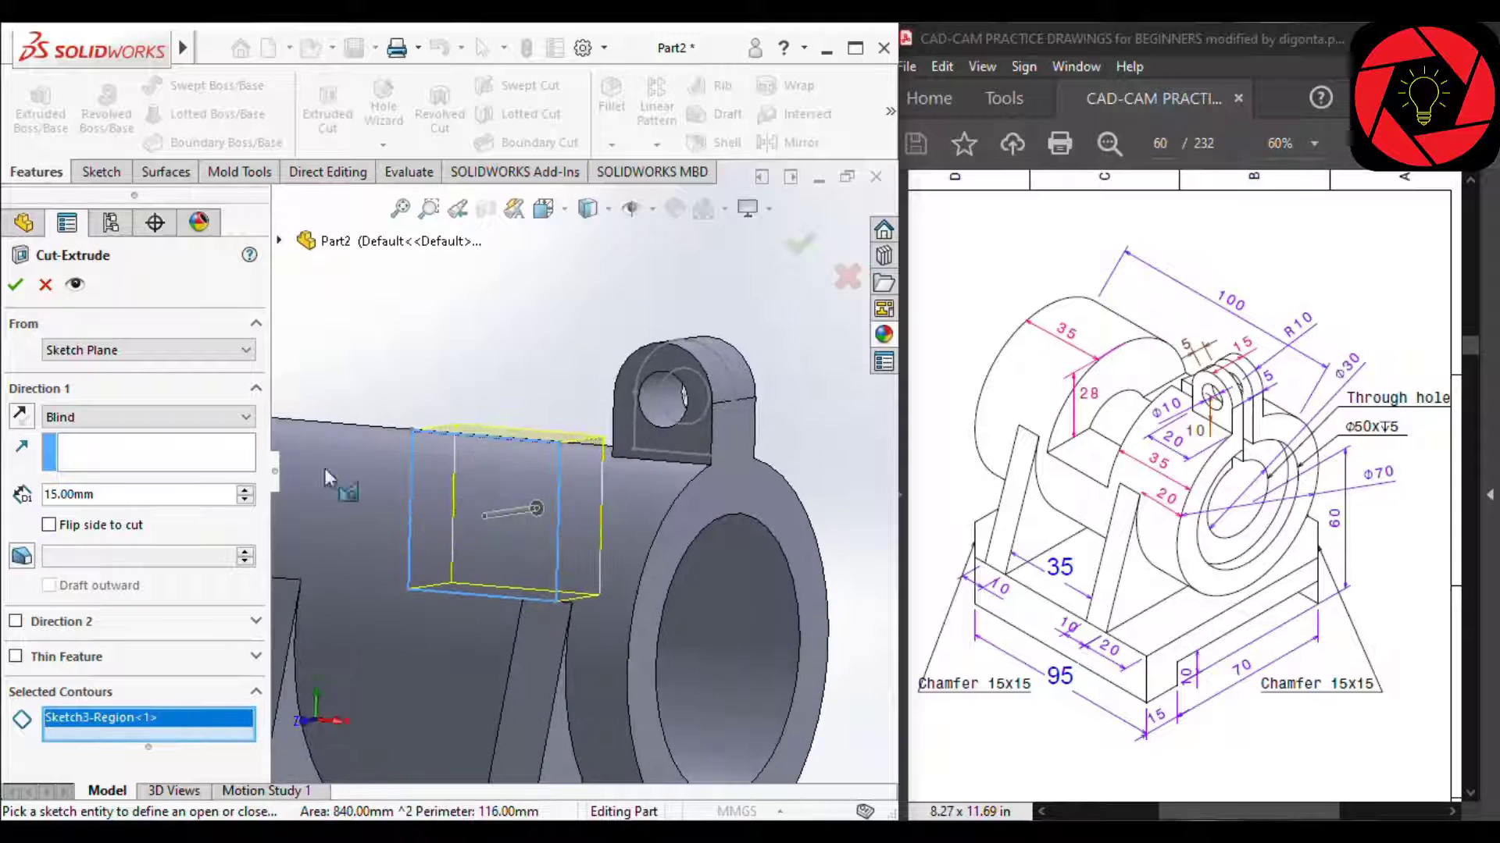
{"action": "left_click", "coordinate": [156, 424]}
{"action": "left_click", "coordinate": [129, 467]}
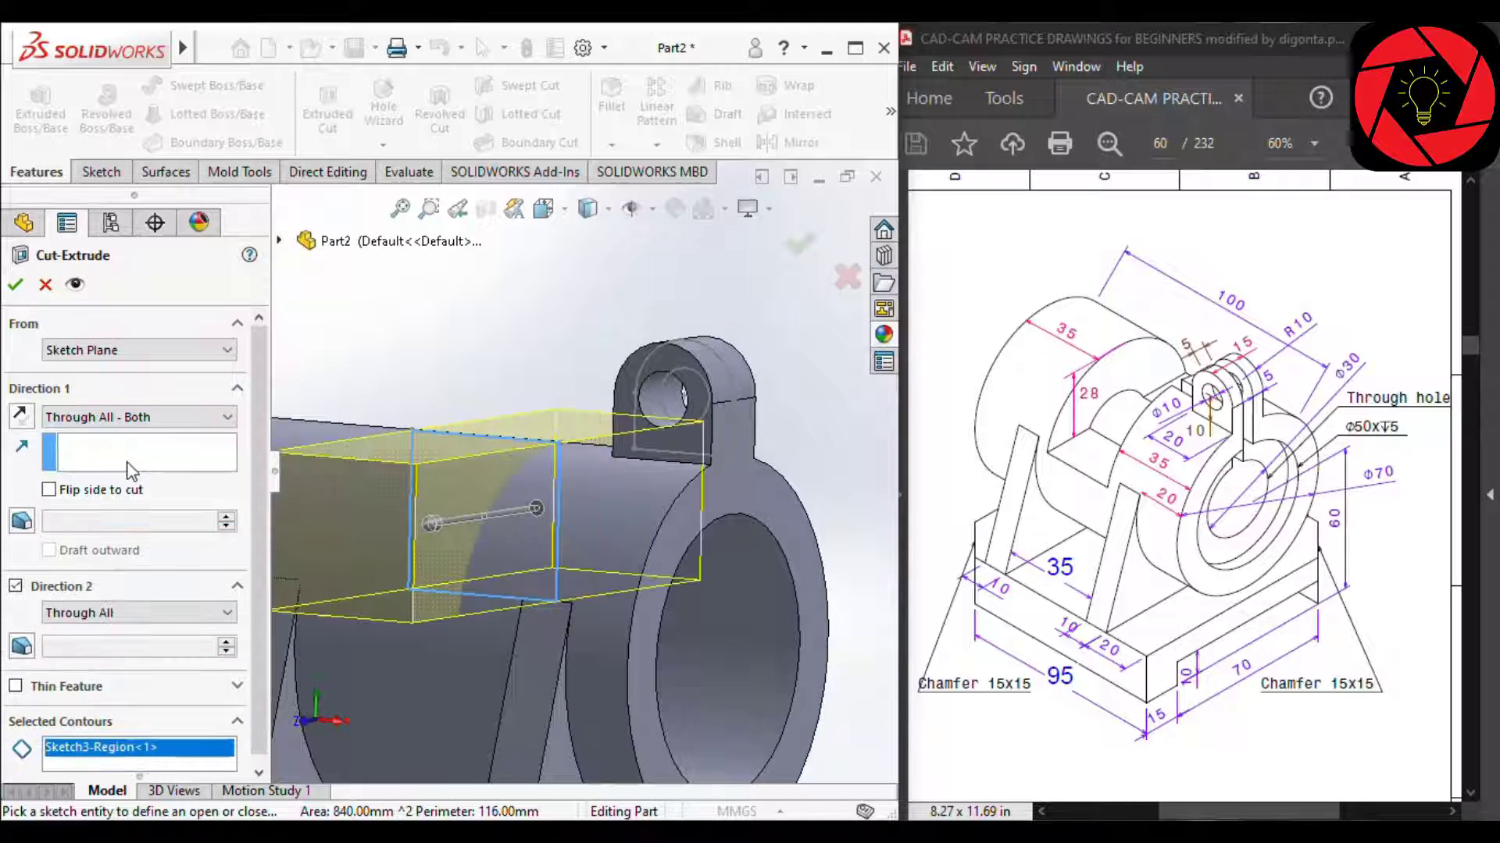
{"action": "left_click", "coordinate": [15, 284]}
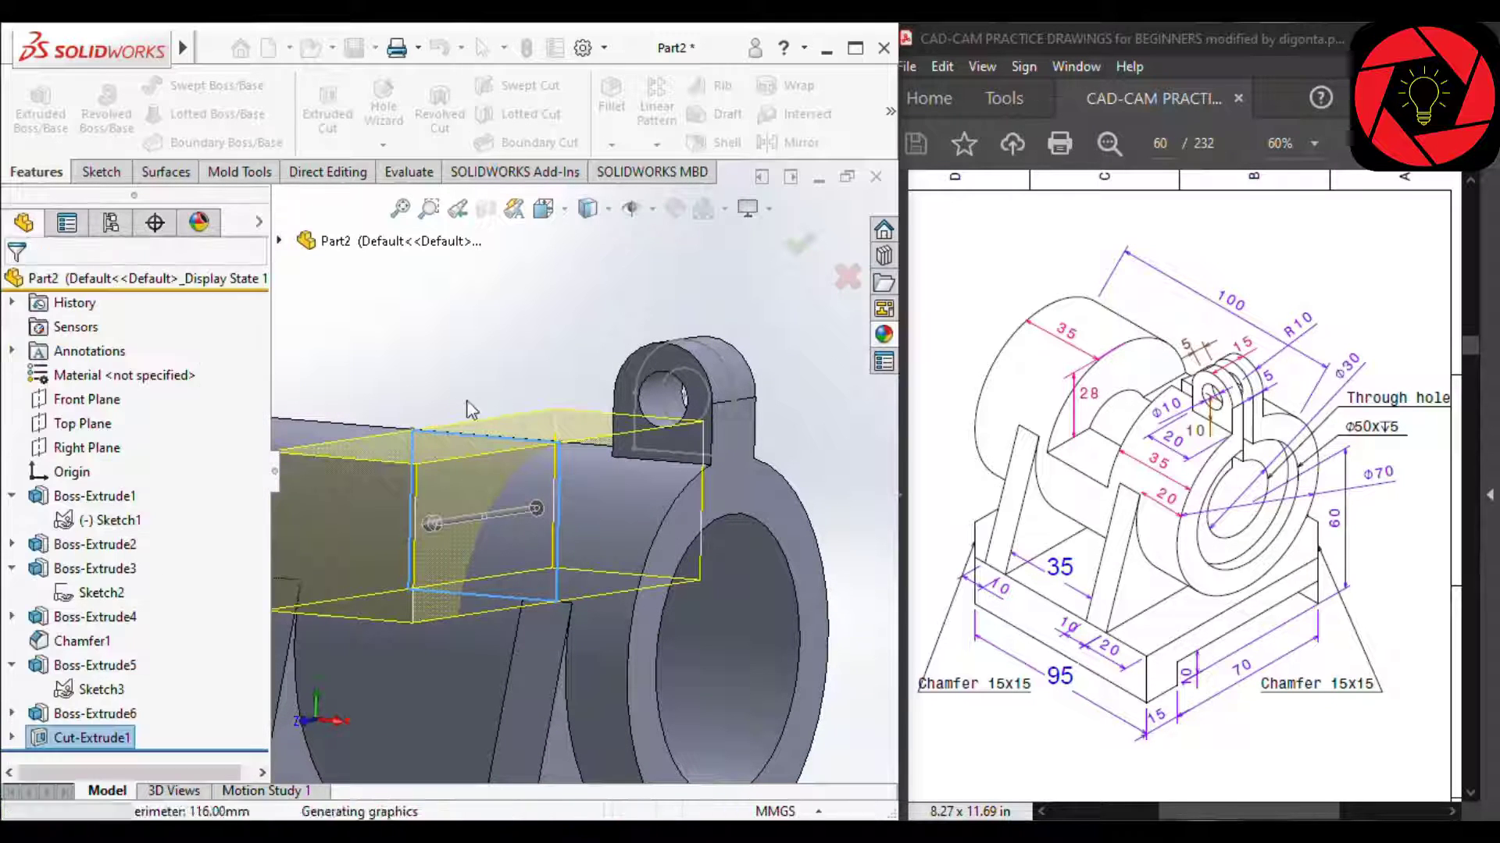
{"action": "middle_click_drag", "start_coordinate": [503, 391], "coordinate": [529, 408]}
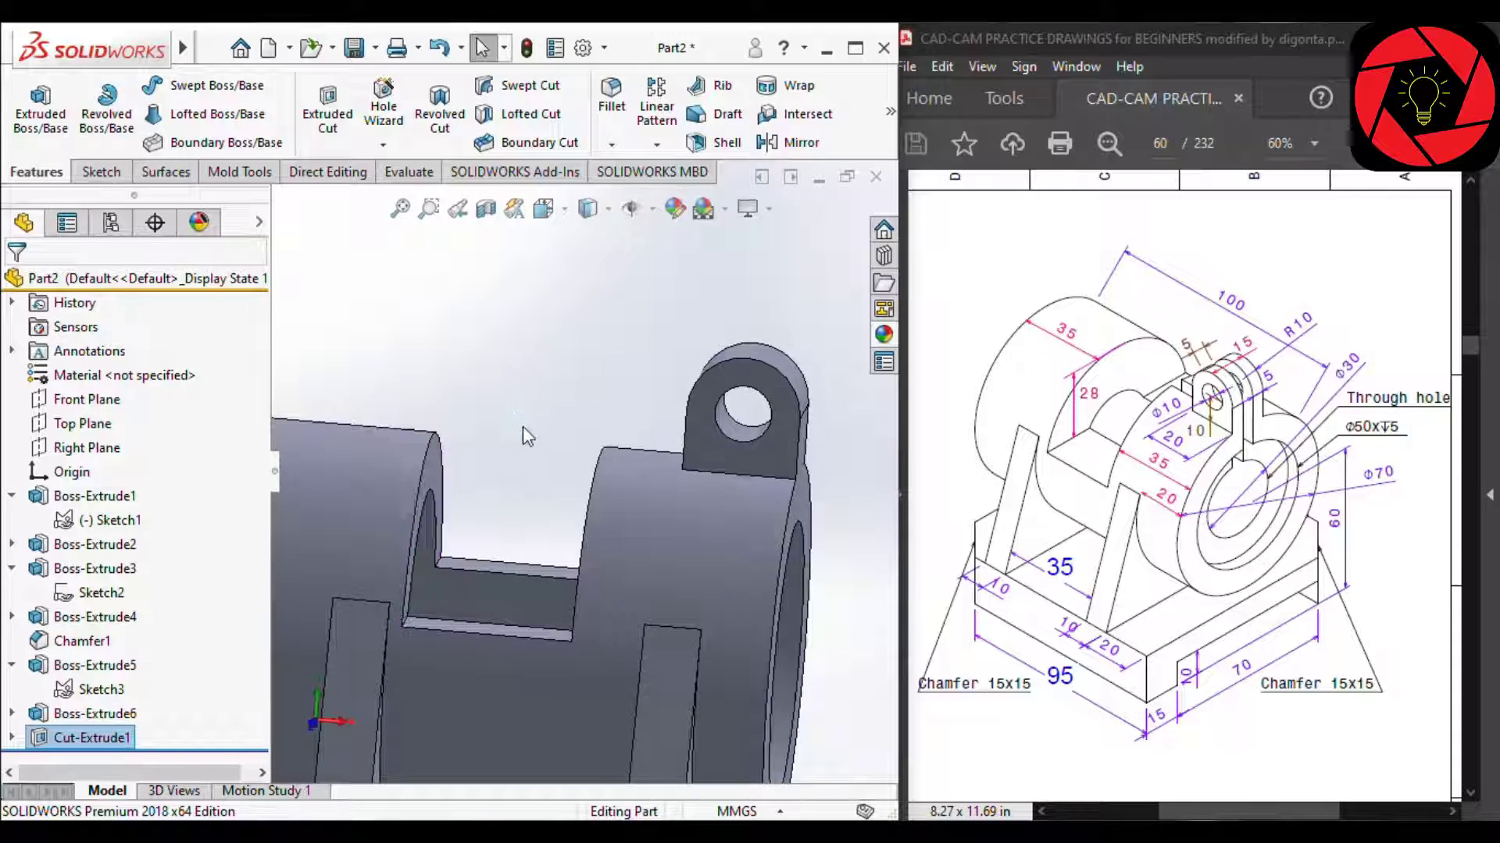
{"action": "scroll", "coordinate": [523, 427], "scroll_direction": "up", "scroll_amount": 2}
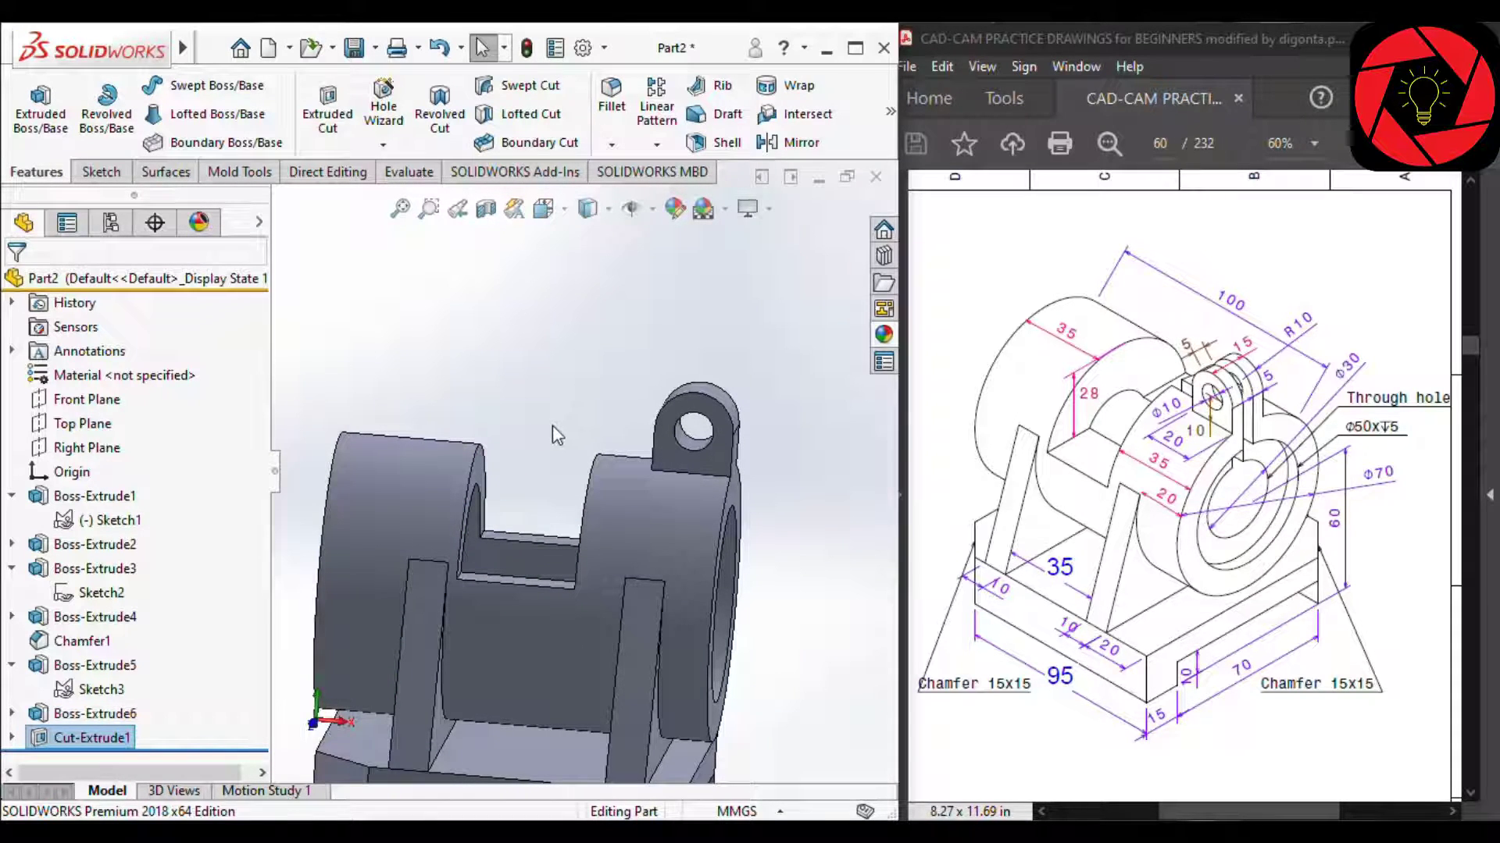
{"action": "middle_click_drag", "start_coordinate": [576, 453], "coordinate": [781, 473]}
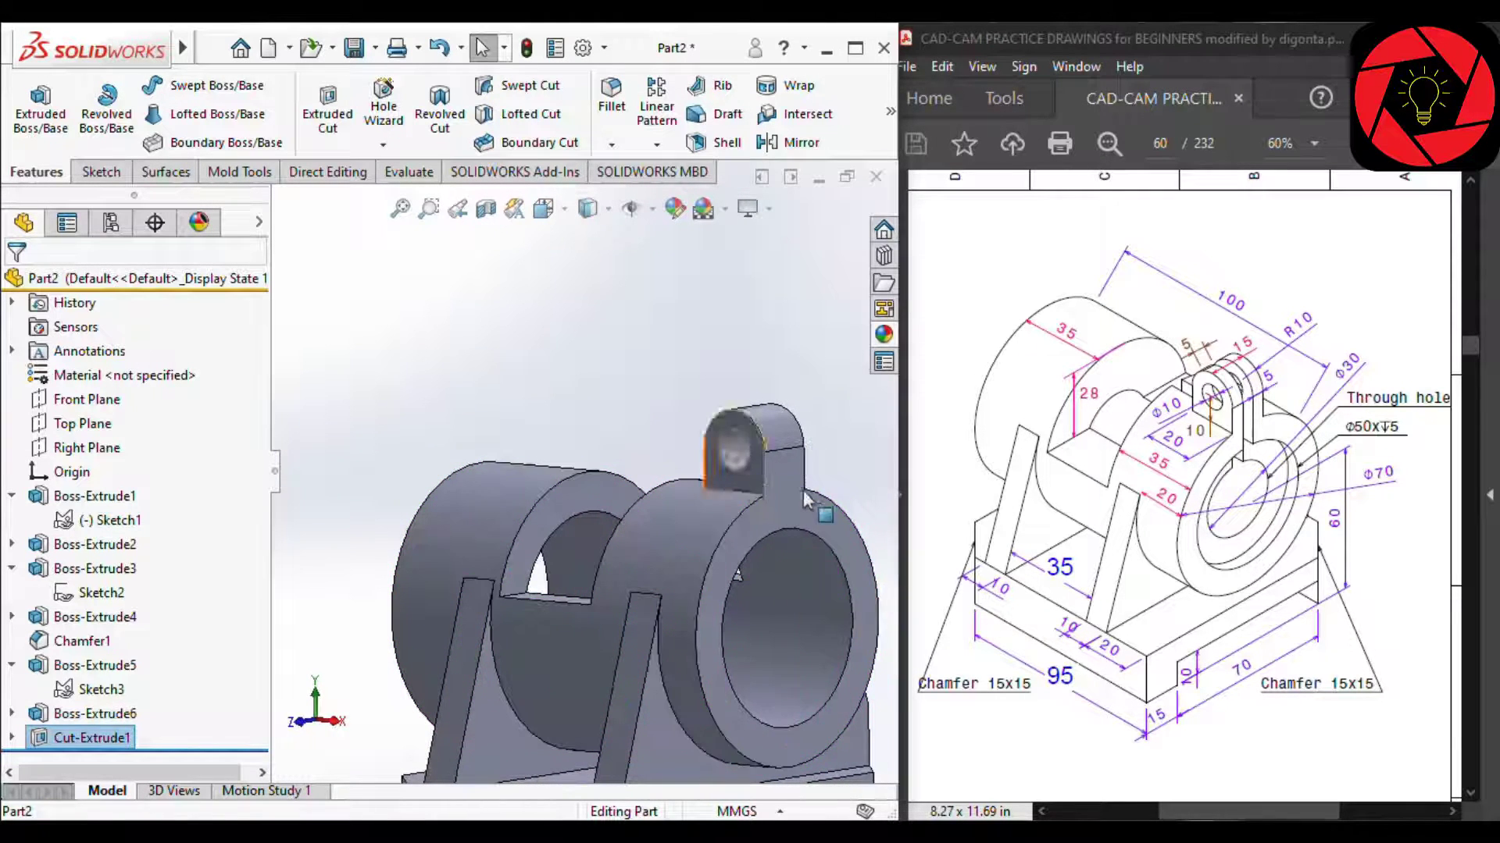
{"action": "left_click", "coordinate": [784, 470]}
{"action": "left_click", "coordinate": [667, 367]}
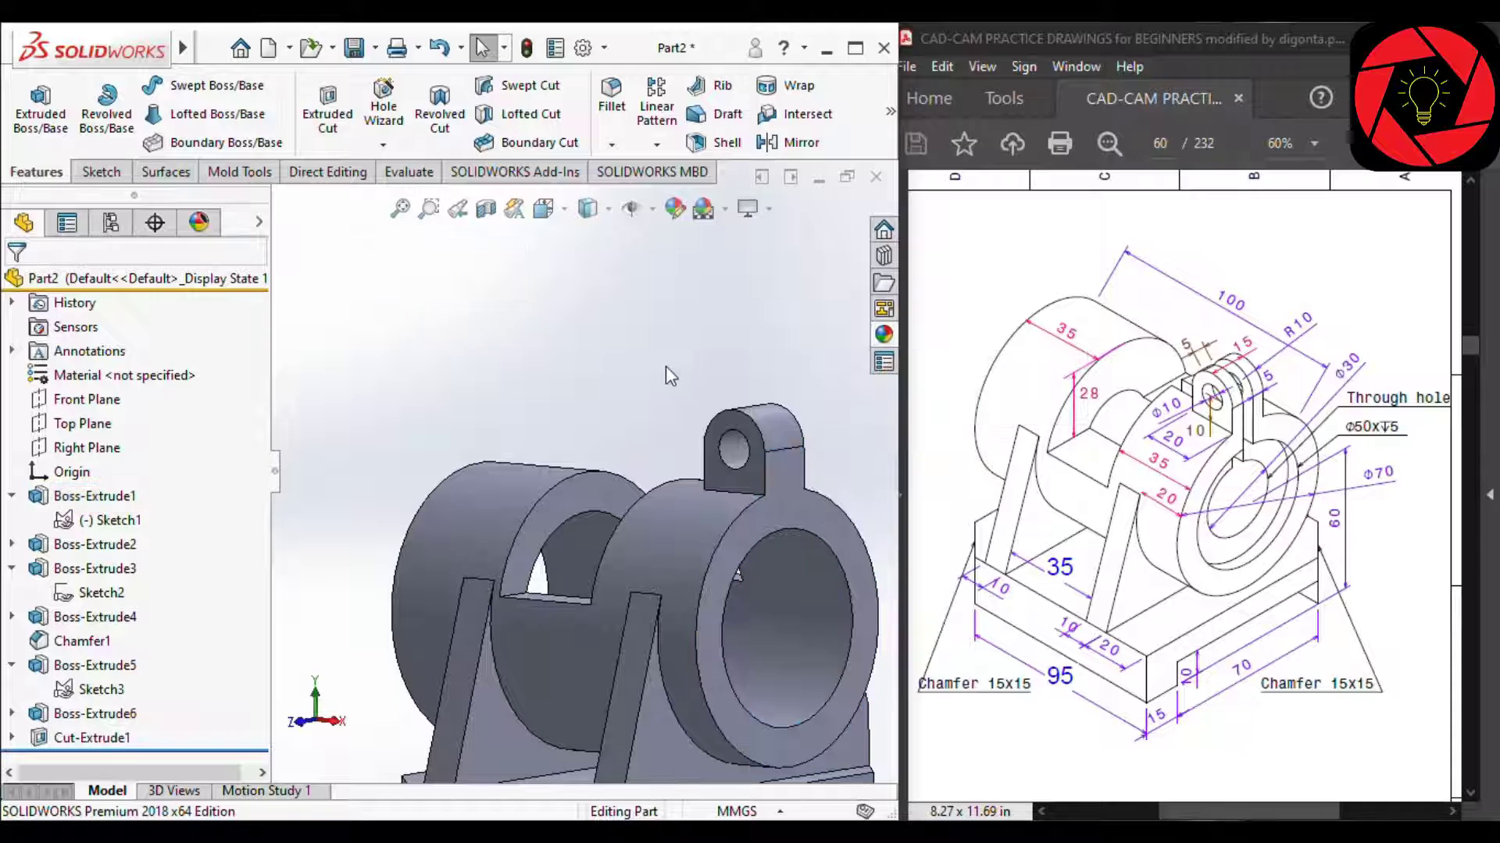
Extrude the ring contour between the Ø30 and Ø50 circles of Sketch1 90 mm, Mid Plane, inside the cylinder's bore.
{"action": "left_click", "coordinate": [109, 521]}
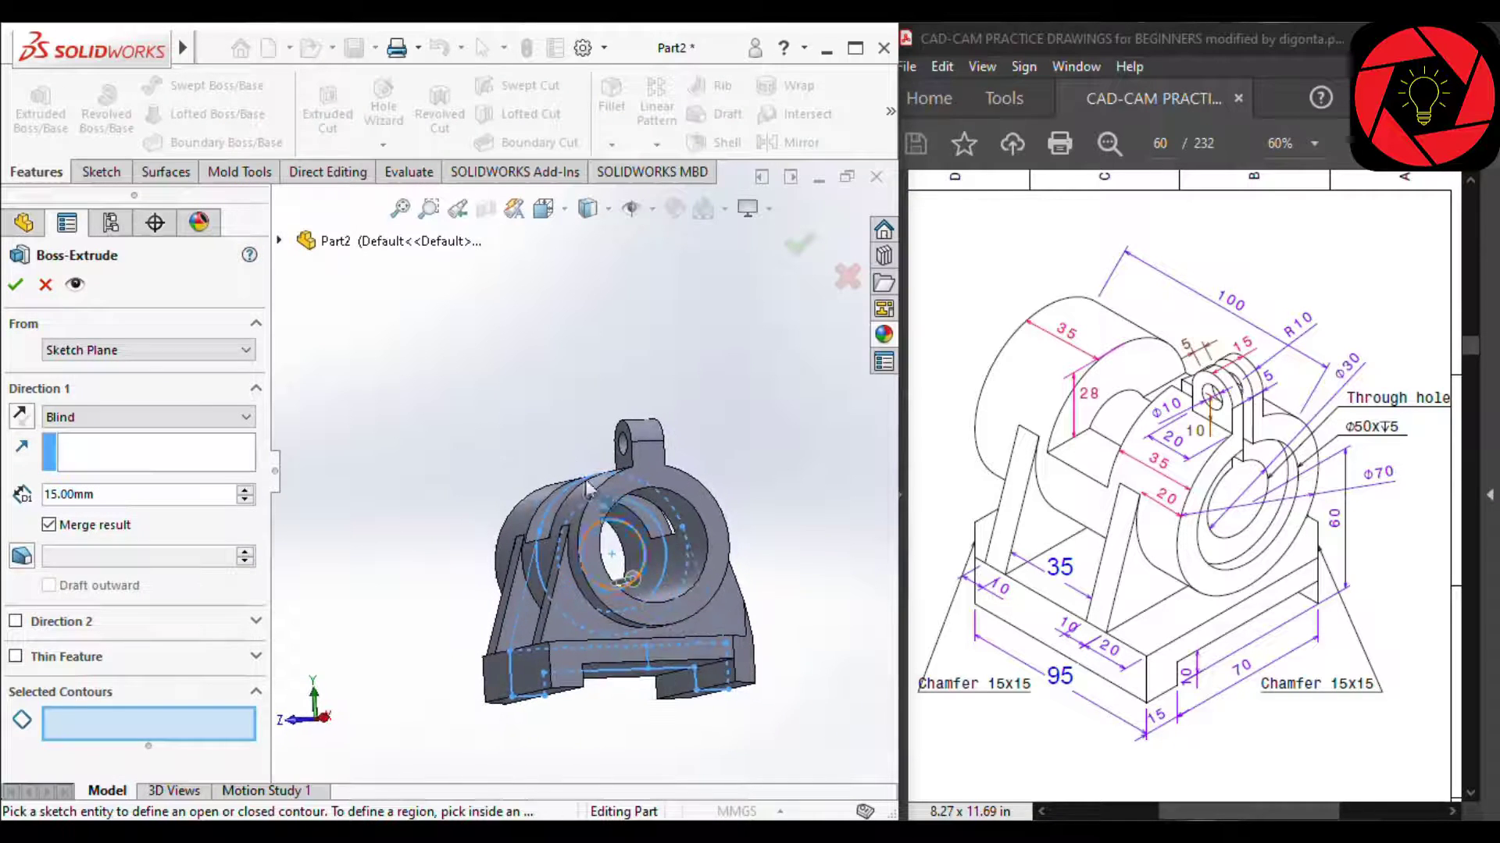
{"action": "scroll", "coordinate": [648, 515], "scroll_direction": "down", "scroll_amount": 2}
{"action": "mouse_move", "coordinate": [651, 517]}
{"action": "middle_mouse_down"}
{"action": "mouse_move", "coordinate": [610, 501]}
{"action": "mouse_move", "coordinate": [355, 543]}
{"action": "middle_mouse_up"}
{"action": "left_click", "coordinate": [617, 504]}
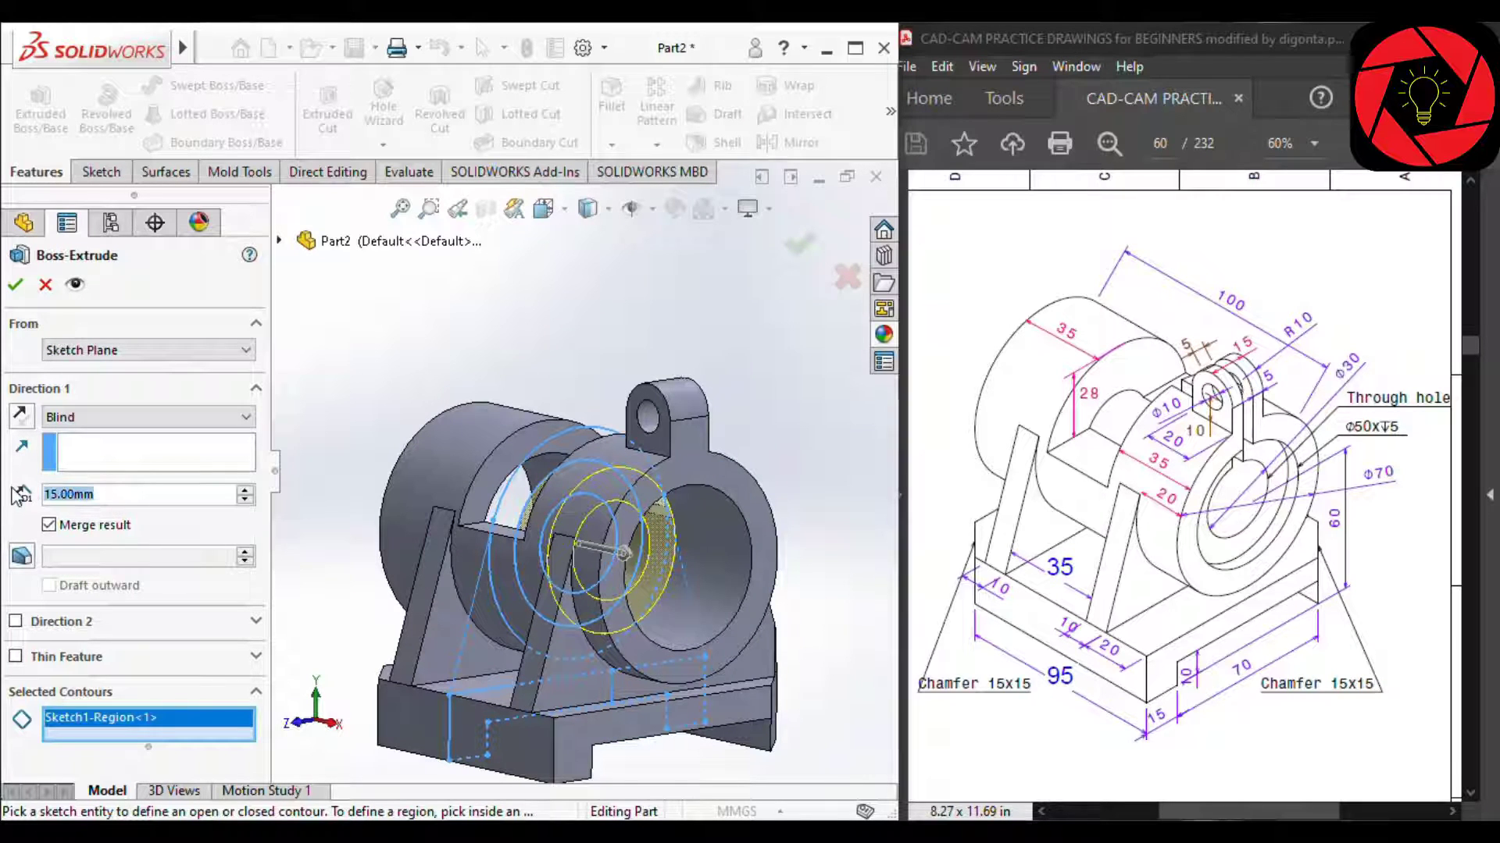
{"action": "type", "text": "4"}
{"action": "key", "text": "BackSpace"}
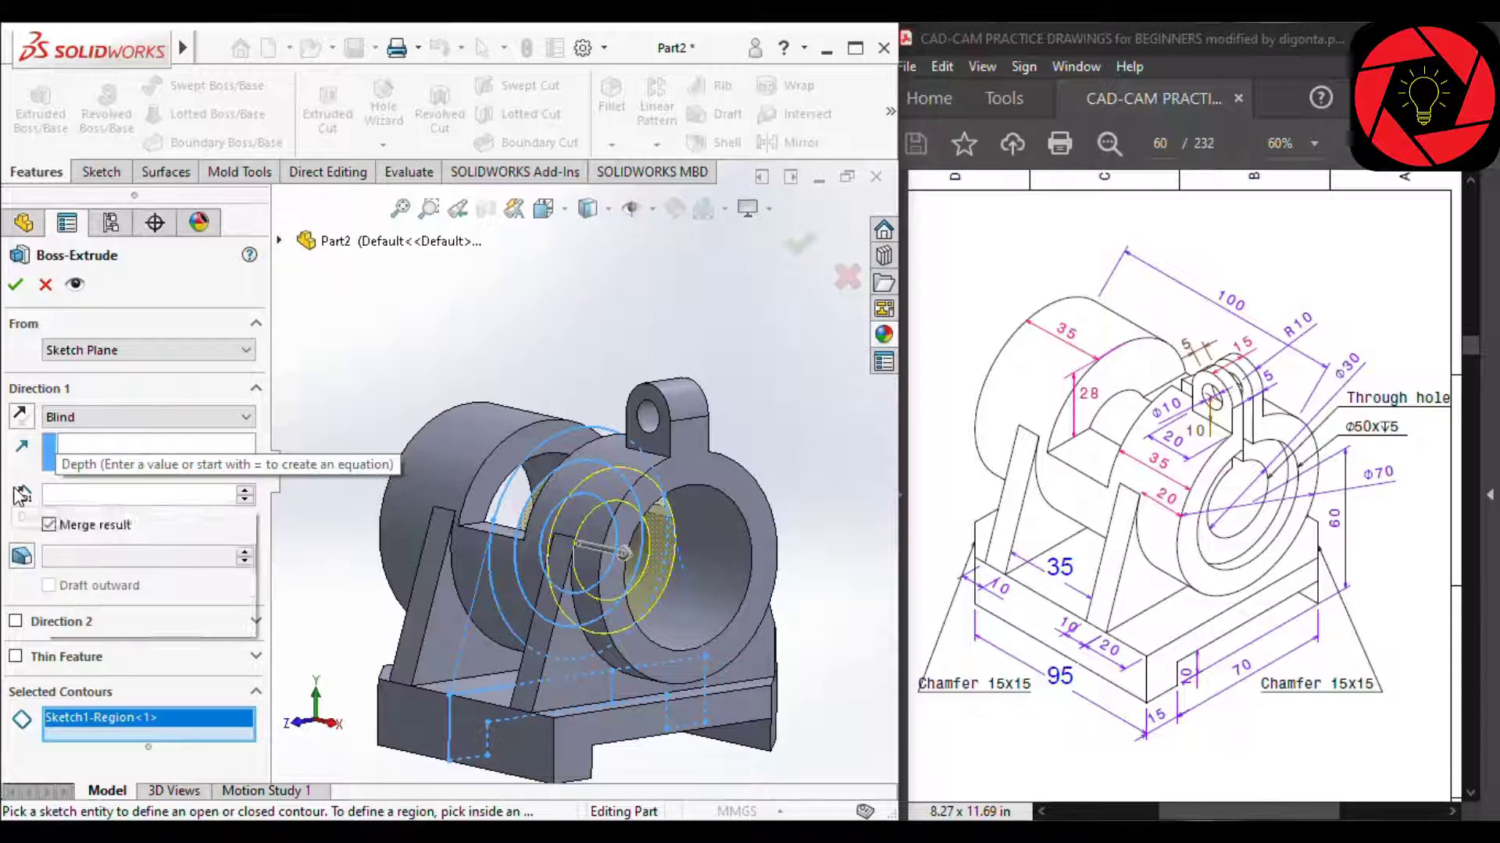
{"action": "type", "text": "90"}
{"action": "key", "text": "Return"}
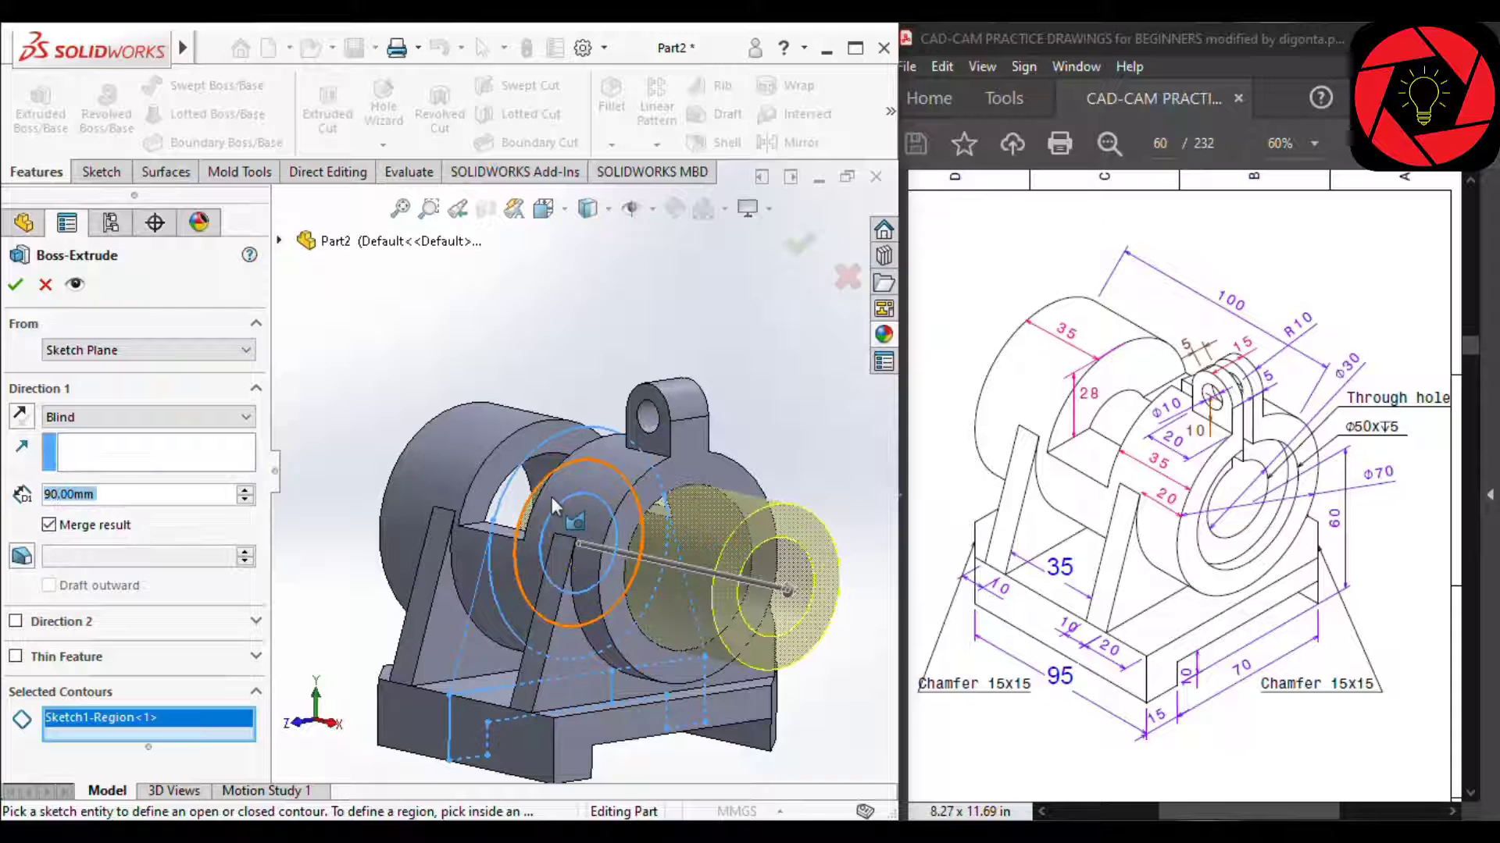
{"action": "left_click", "coordinate": [125, 425]}
{"action": "left_click", "coordinate": [70, 519]}
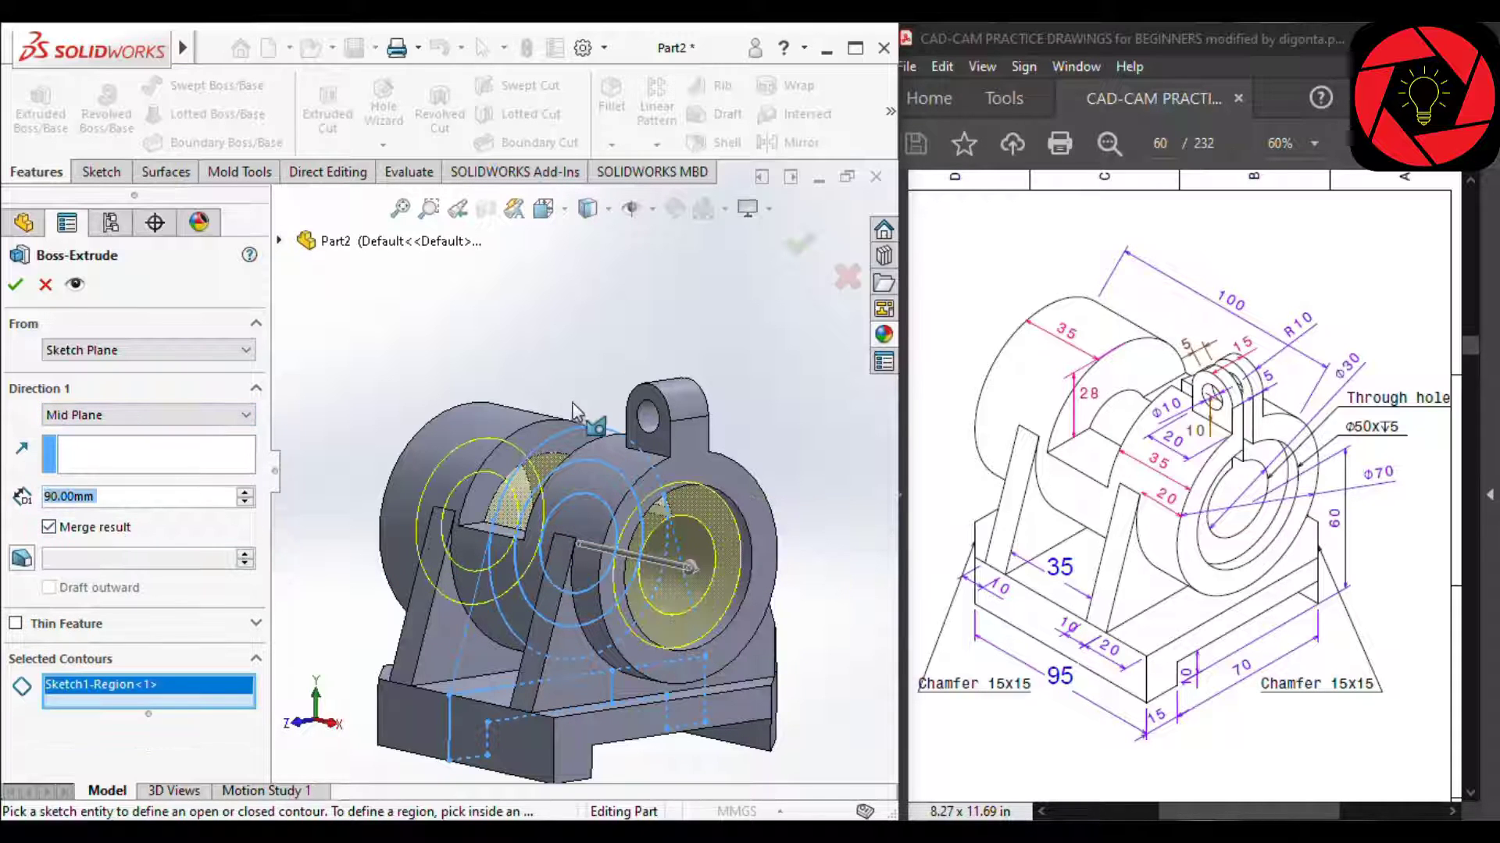
{"action": "key", "text": "Return"}
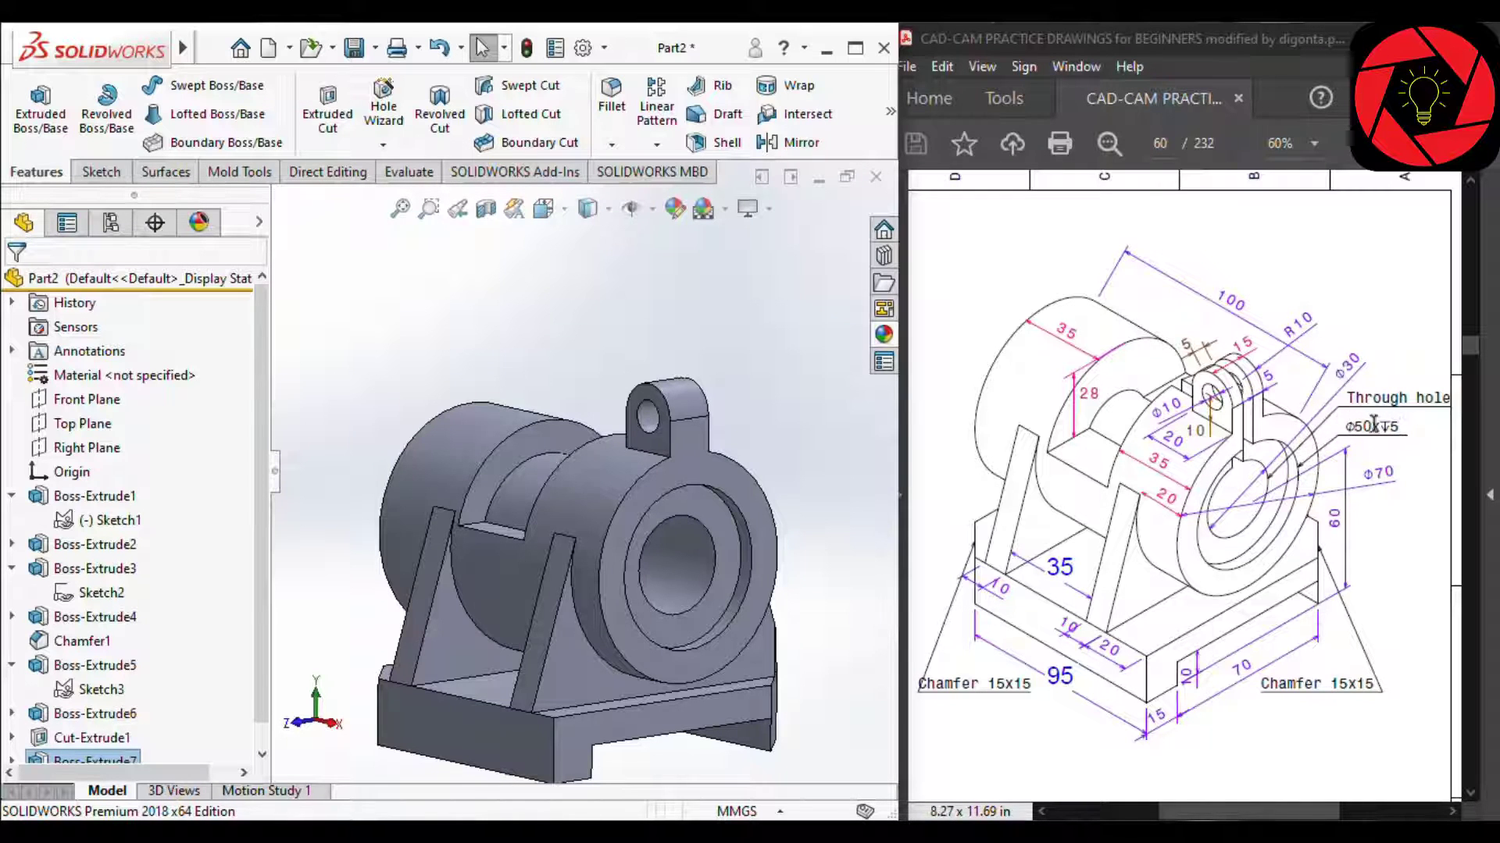
Reorder the notch cut so that it follows the bore ring extrusion in the feature history.
{"action": "middle_click_drag", "start_coordinate": [688, 508], "coordinate": [617, 461]}
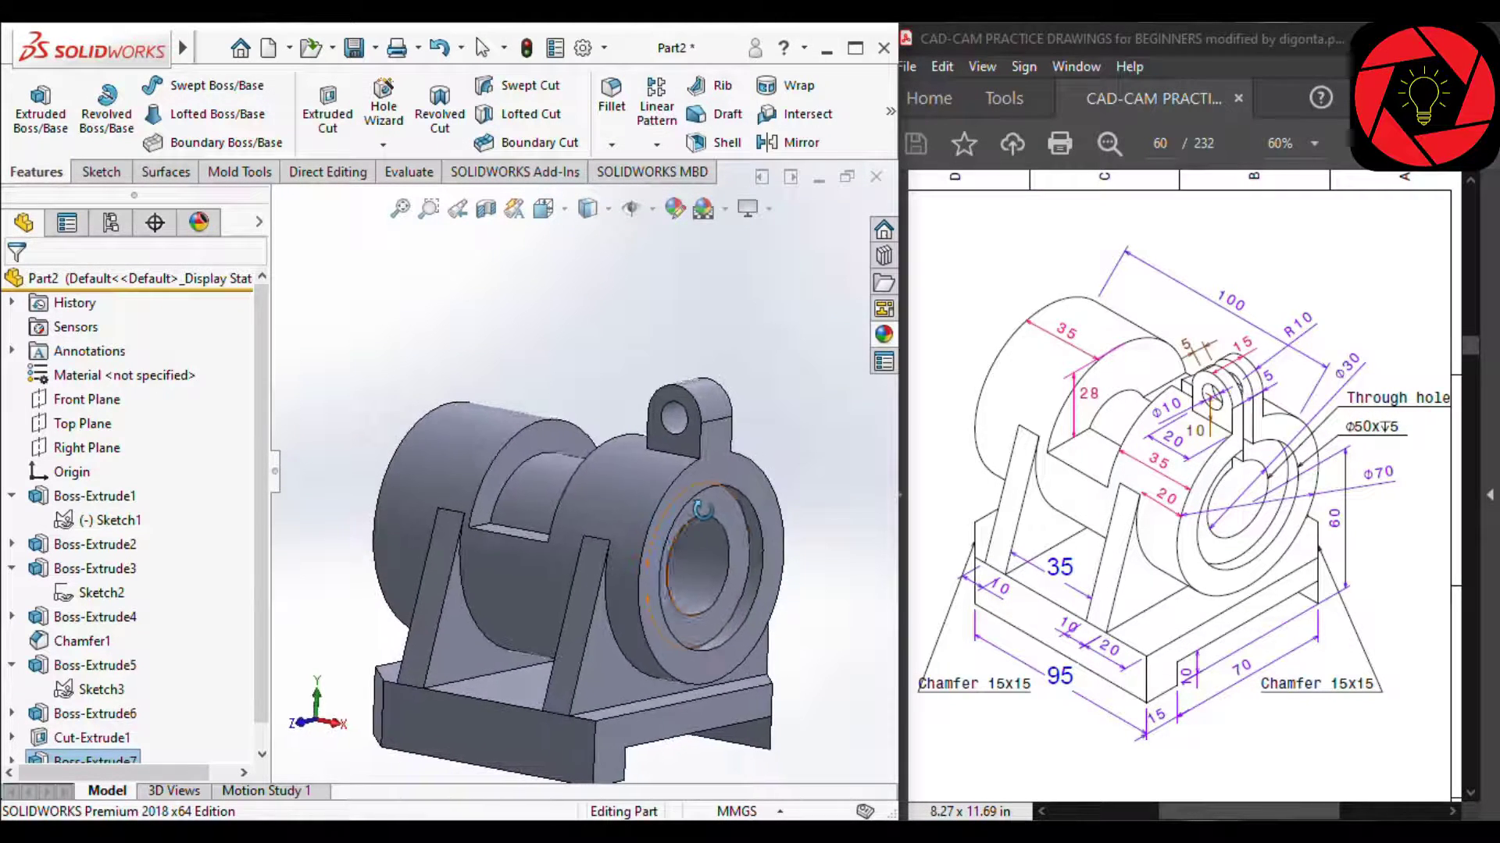
{"action": "scroll", "coordinate": [562, 422], "scroll_direction": "down", "scroll_amount": 4}
{"action": "middle_click_drag", "start_coordinate": [568, 392], "coordinate": [398, 478]}
{"action": "scroll", "coordinate": [63, 687], "scroll_direction": "down", "scroll_amount": 1}
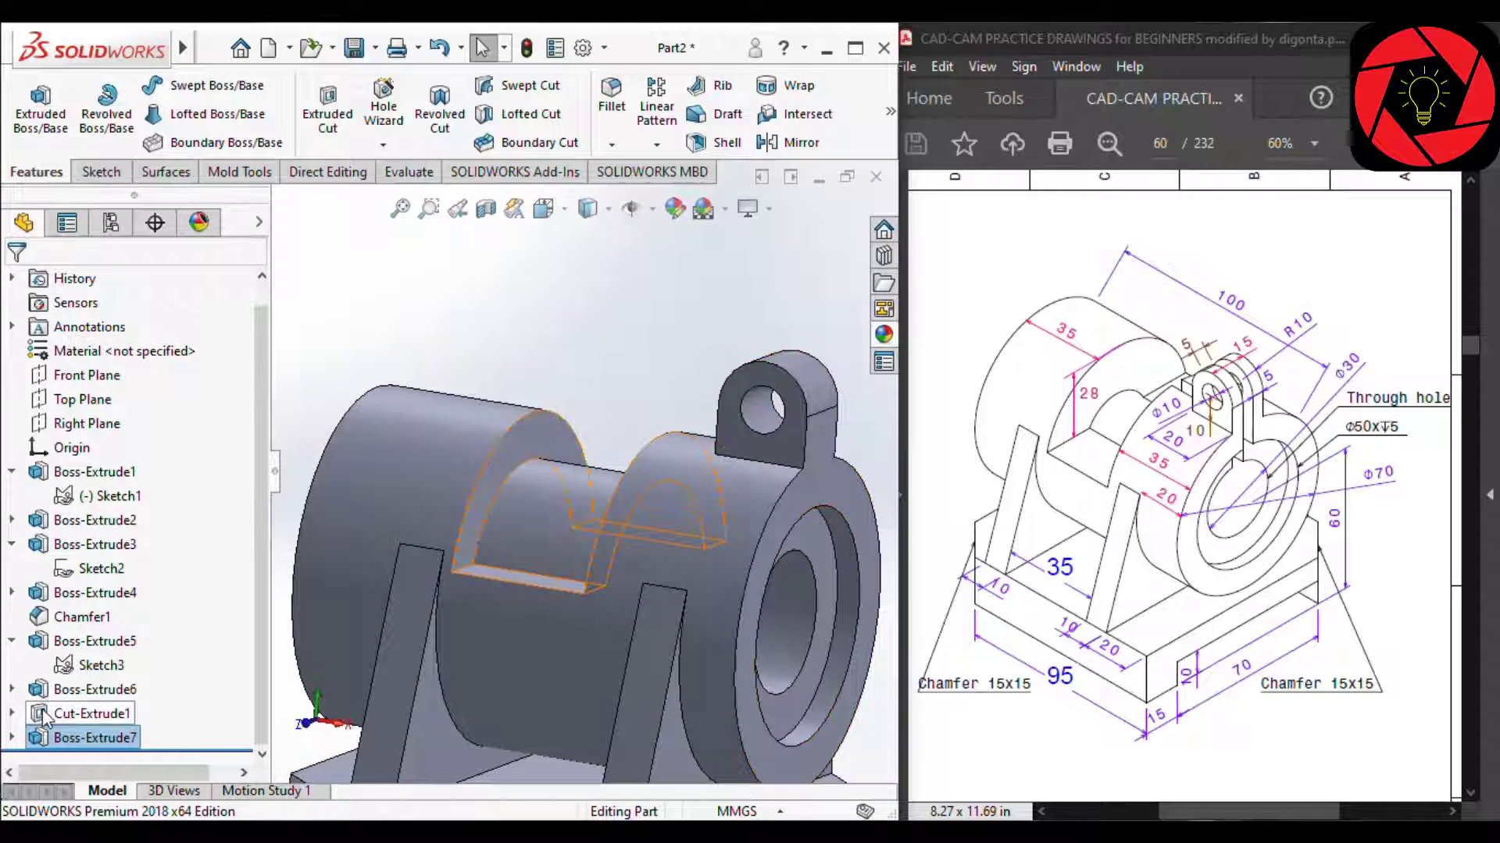
{"action": "left_click", "coordinate": [39, 716]}
{"action": "left_click_drag", "start_coordinate": [20, 726], "coordinate": [28, 738]}
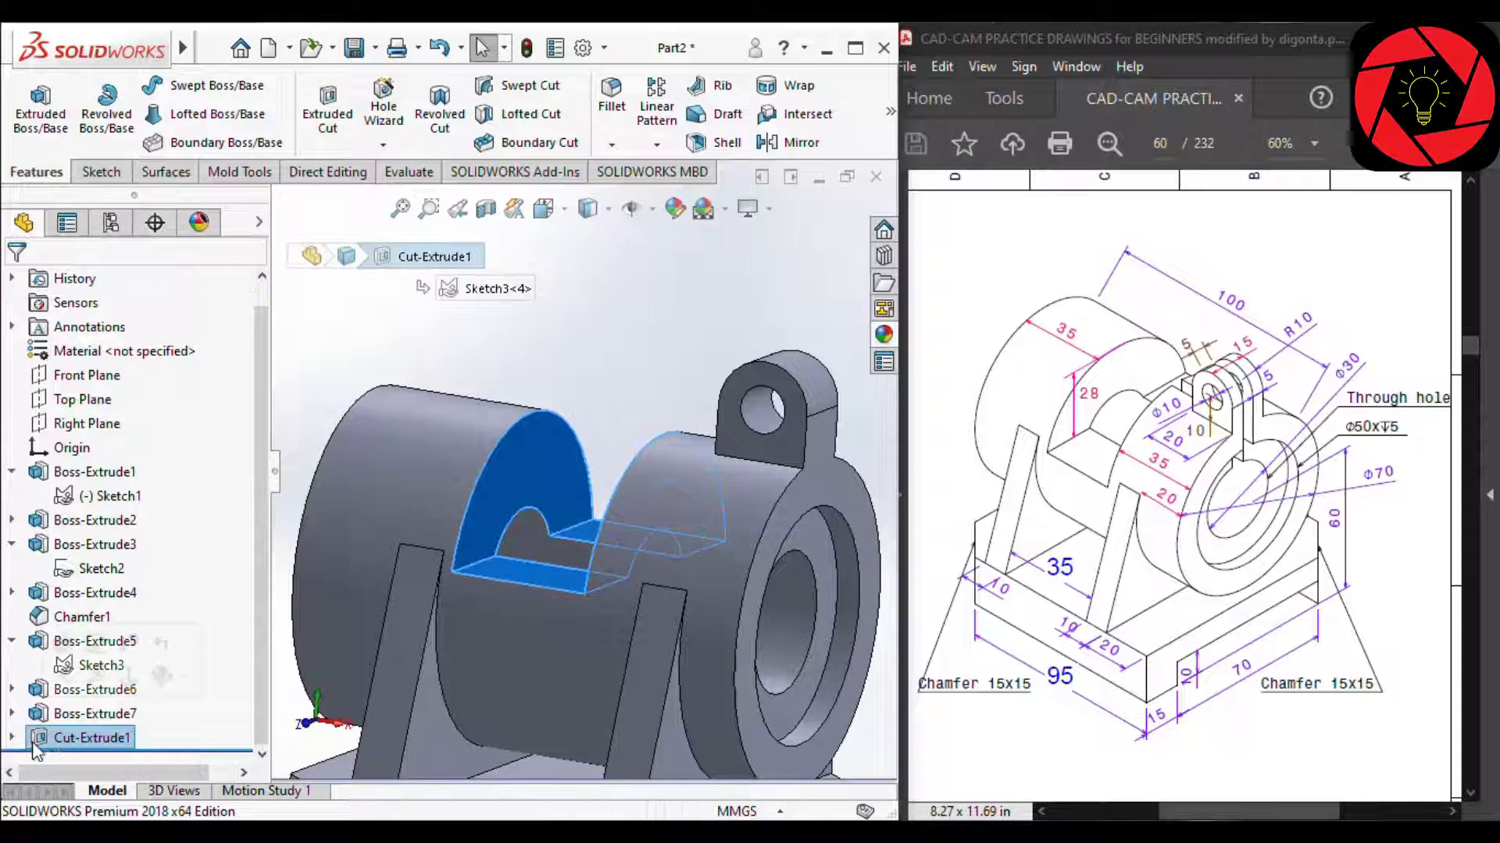
{"action": "left_click", "coordinate": [640, 389]}
Start a sketch on the cylinder's flat end face below the lug and orient the view normal to it.
{"action": "mouse_move", "coordinate": [641, 380]}
{"action": "middle_mouse_down"}
{"action": "mouse_move", "coordinate": [710, 388]}
{"action": "mouse_move", "coordinate": [632, 380]}
{"action": "middle_mouse_up"}
{"action": "scroll", "coordinate": [587, 420], "scroll_direction": "up", "scroll_amount": 4}
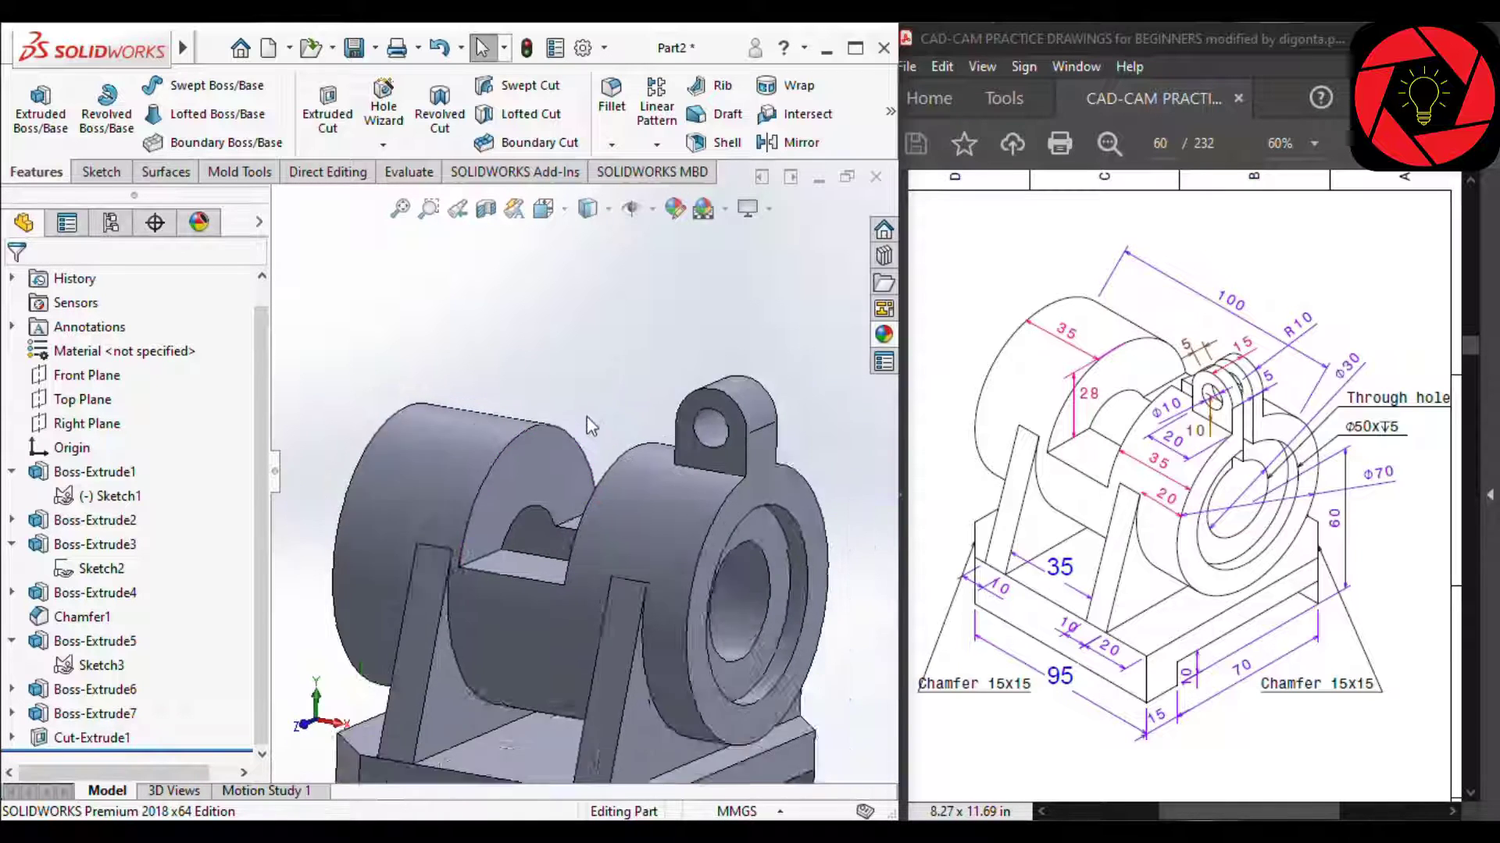
{"action": "middle_click_drag", "start_coordinate": [662, 478], "coordinate": [596, 457]}
{"action": "scroll", "coordinate": [597, 456], "scroll_direction": "down", "scroll_amount": 4}
{"action": "scroll", "coordinate": [599, 464], "scroll_direction": "down", "scroll_amount": 2}
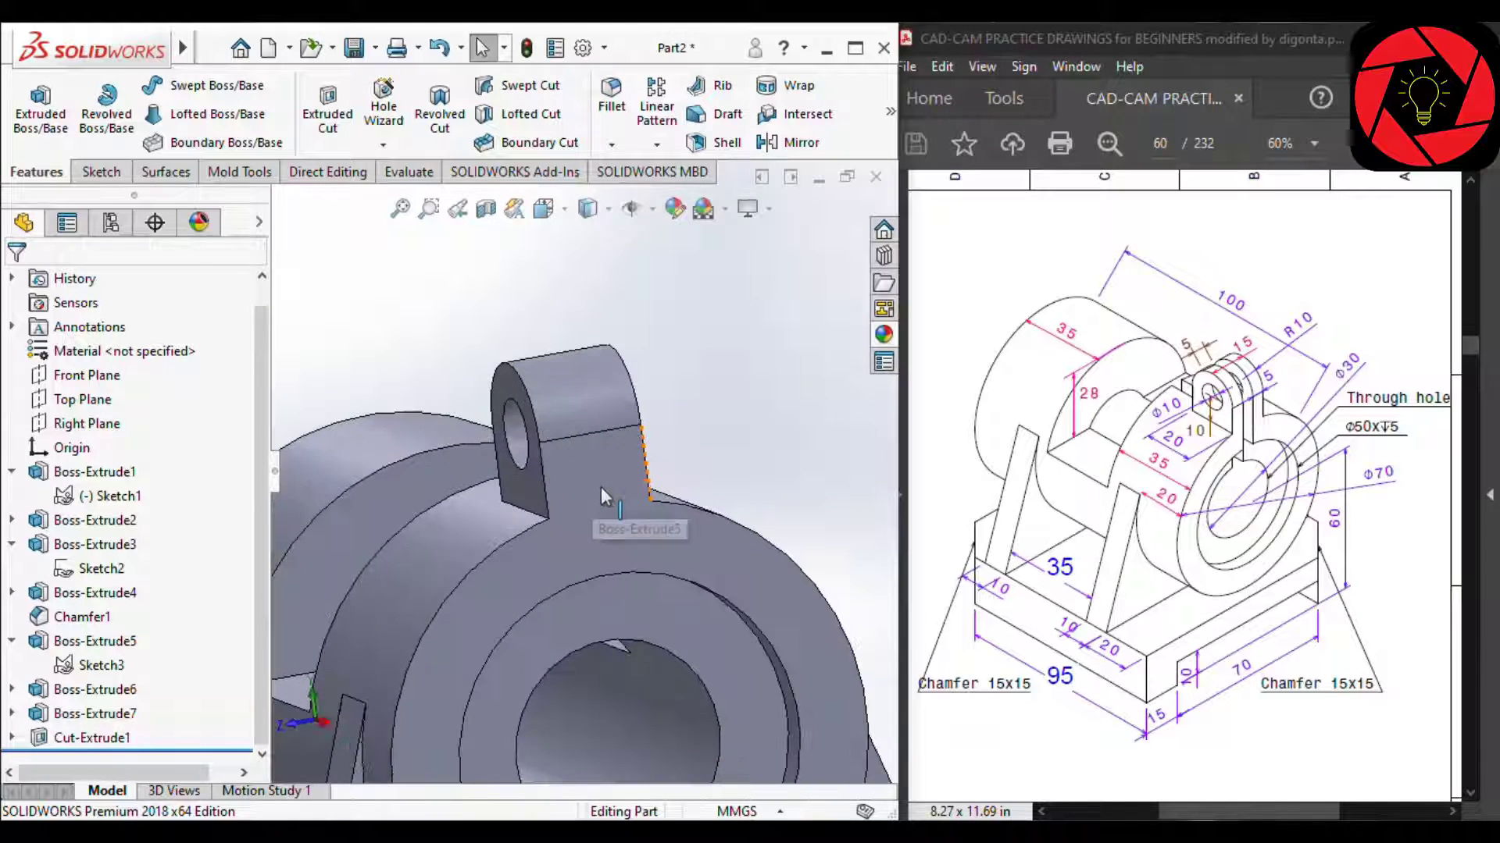
{"action": "left_click", "coordinate": [601, 486]}
{"action": "left_click", "coordinate": [705, 424]}
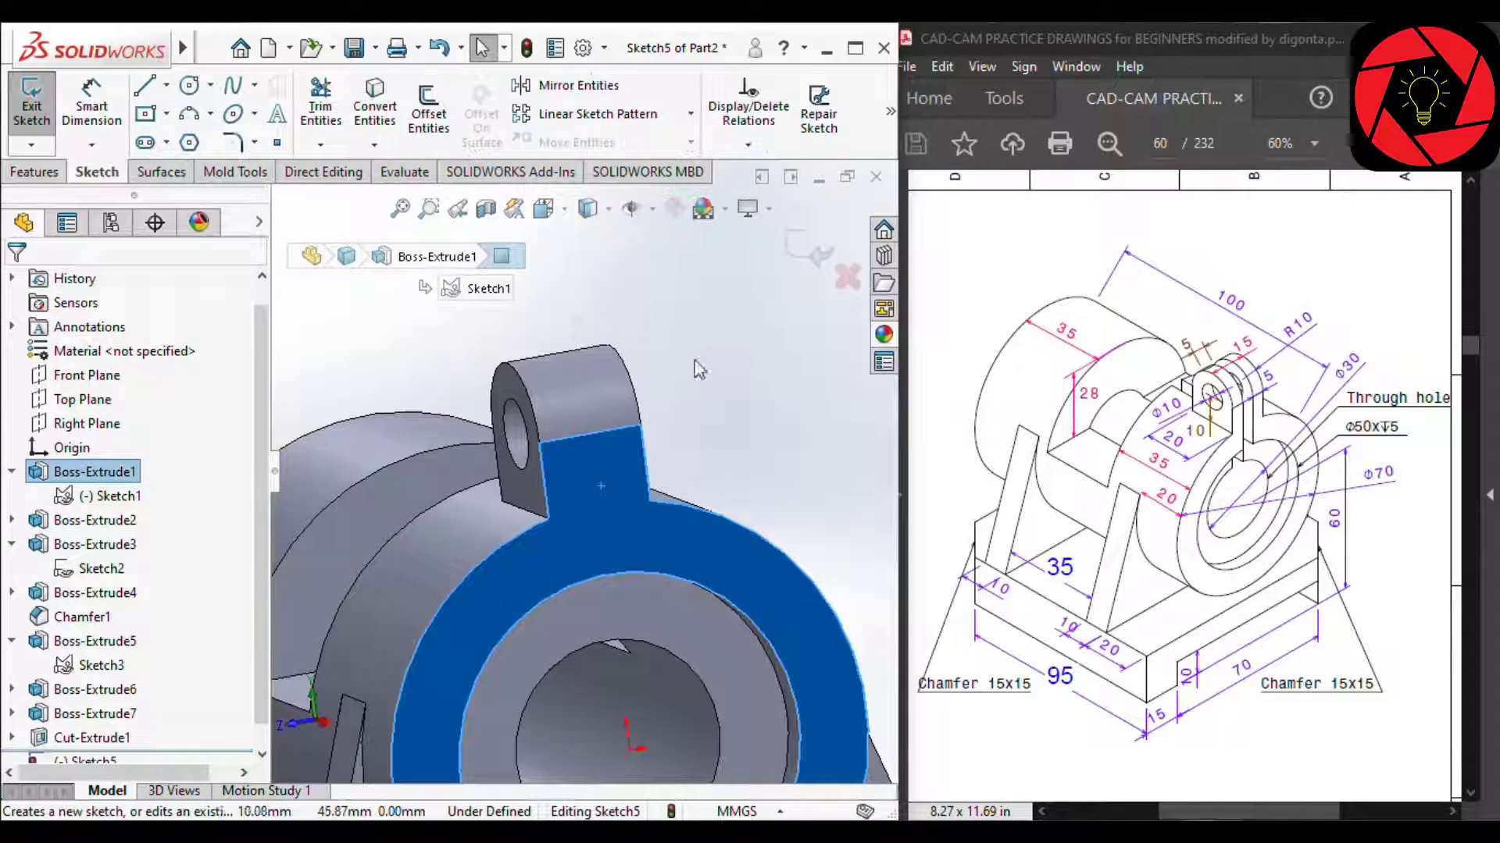
{"action": "left_click", "coordinate": [565, 211]}
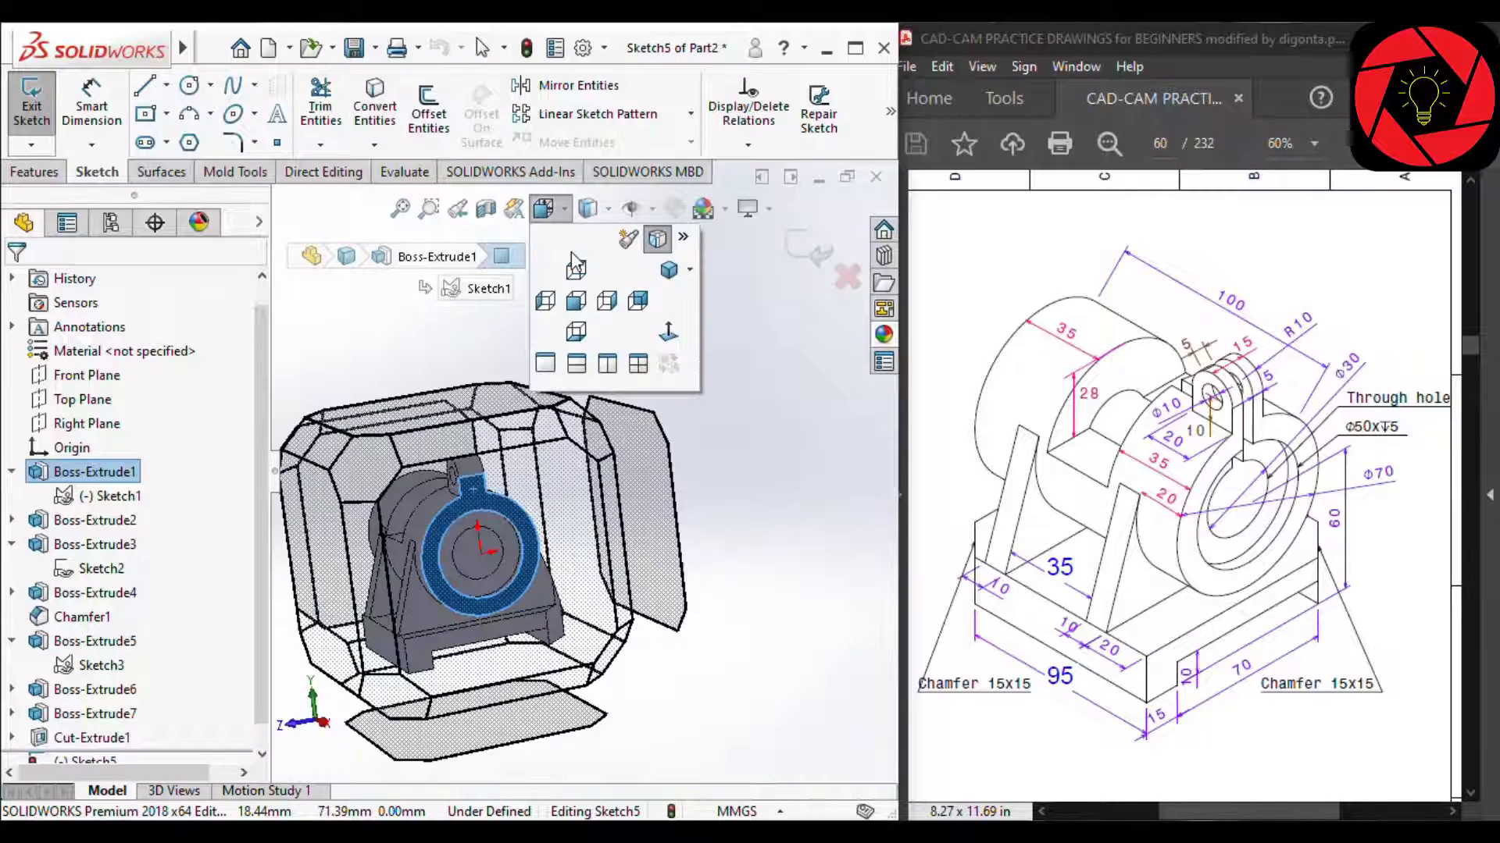
{"action": "left_click", "coordinate": [669, 334]}
Sketch a tall corner rectangle about 9 mm wide from above the lug down into the Ø30 bore.
{"action": "scroll", "coordinate": [598, 370], "scroll_direction": "down", "scroll_amount": 3}
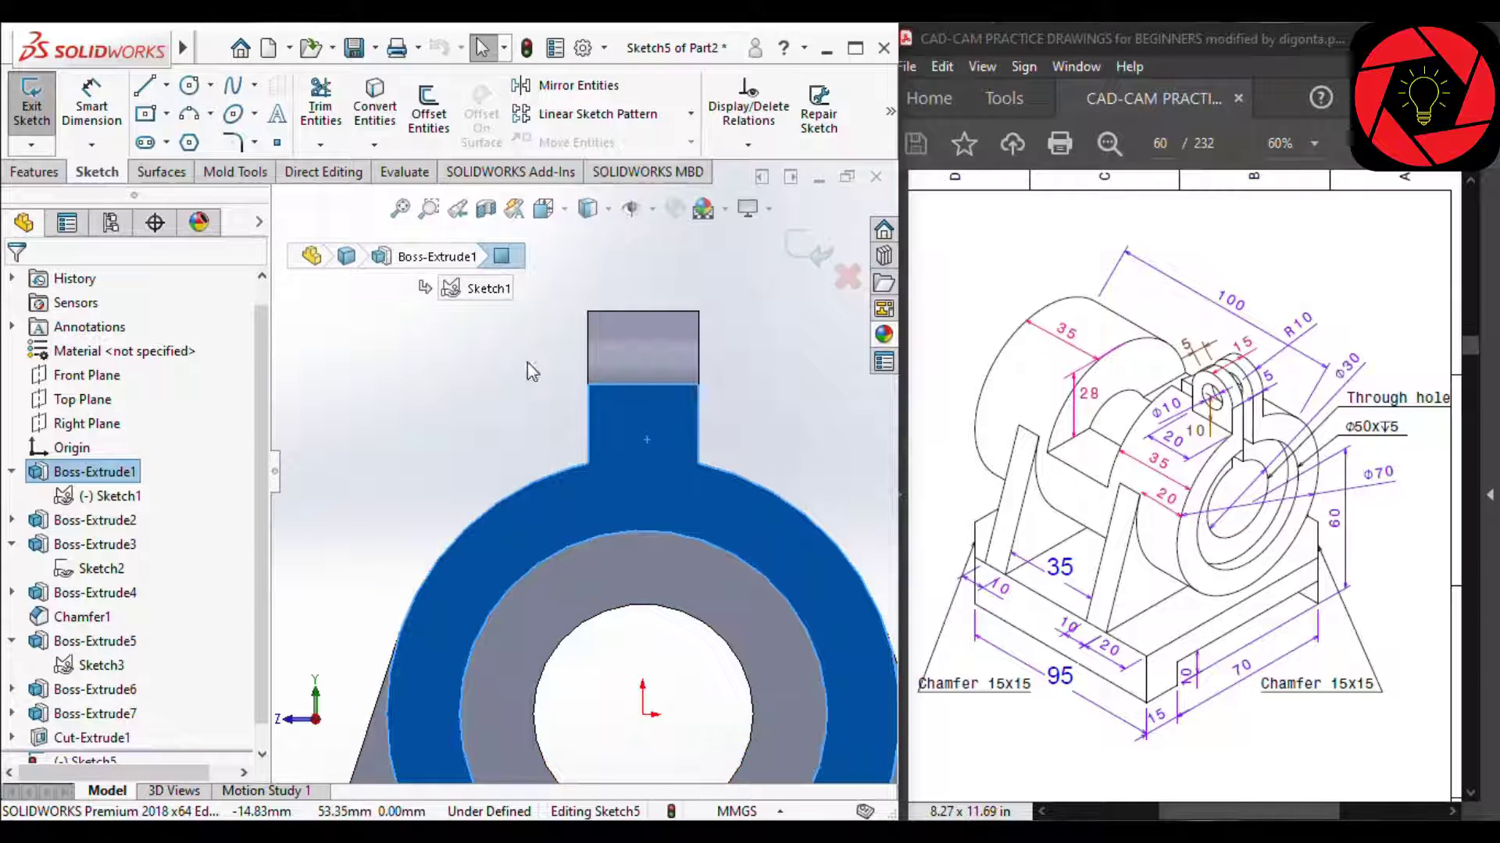
{"action": "right_click_drag", "start_coordinate": [534, 325], "coordinate": [611, 440]}
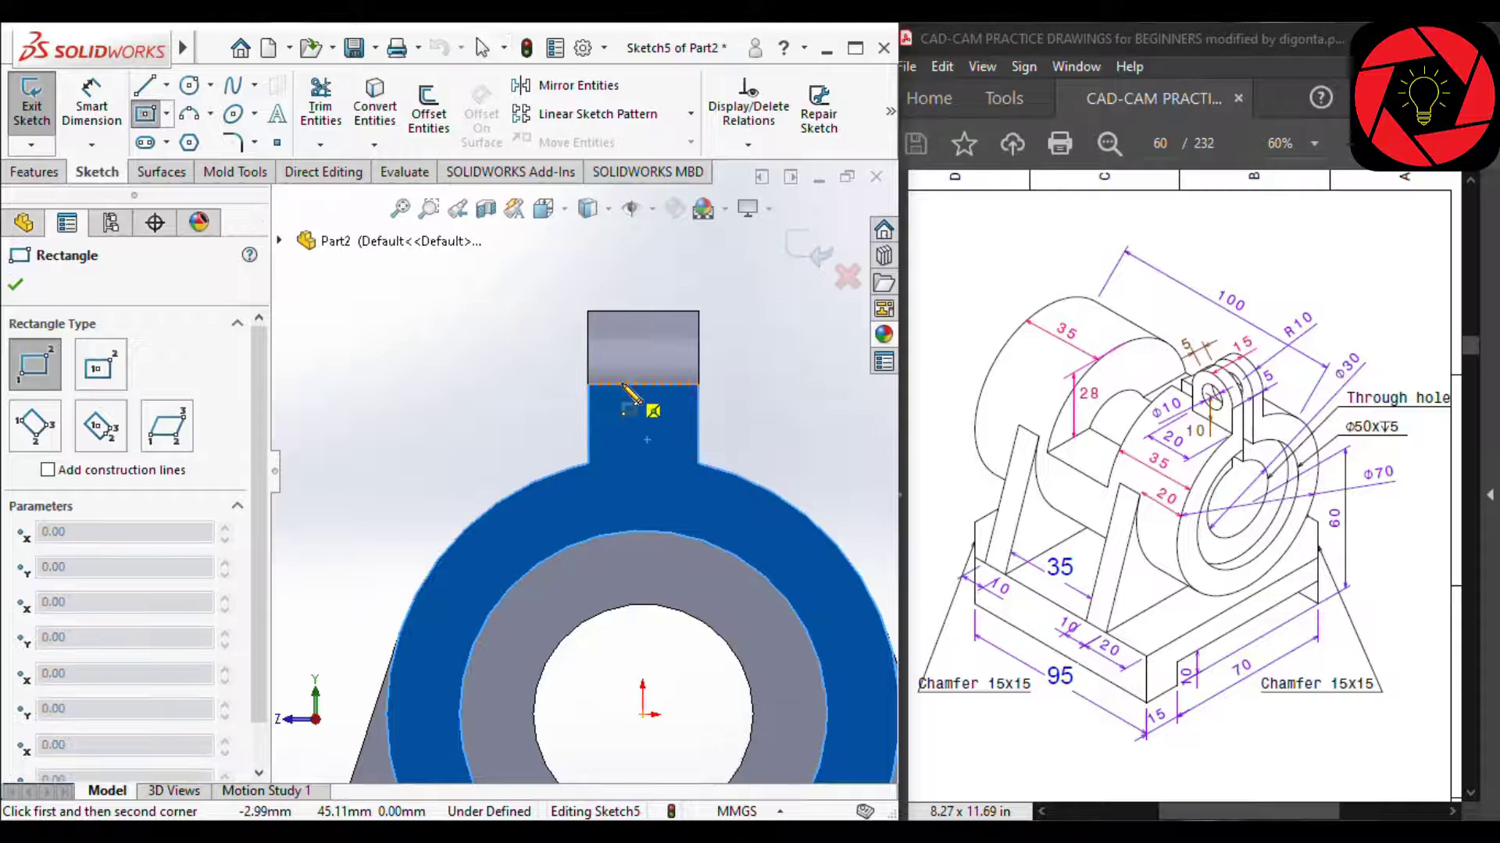
{"action": "left_click", "coordinate": [610, 275]}
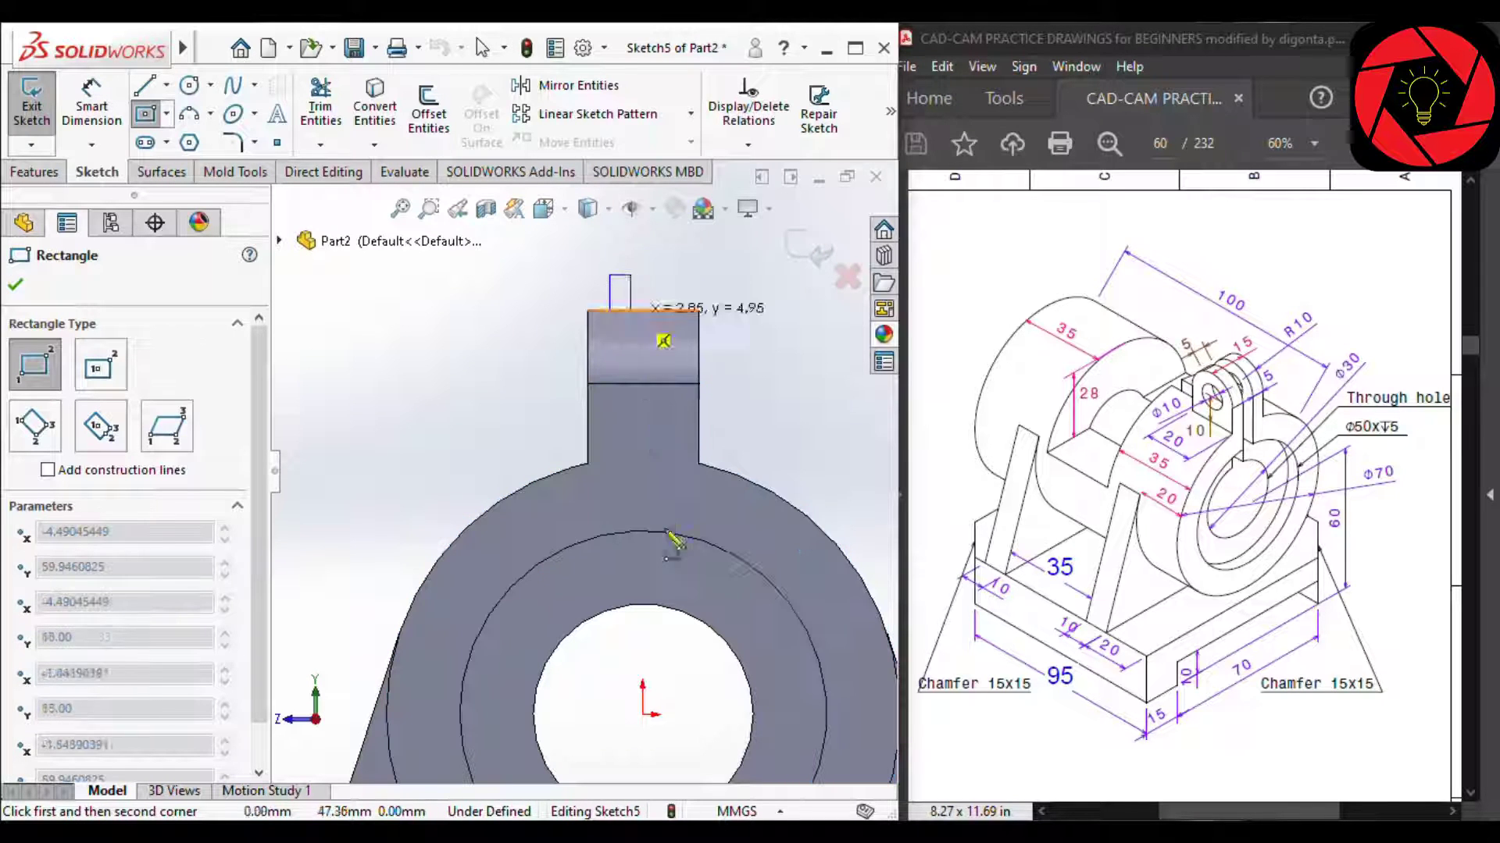
{"action": "left_click", "coordinate": [675, 646]}
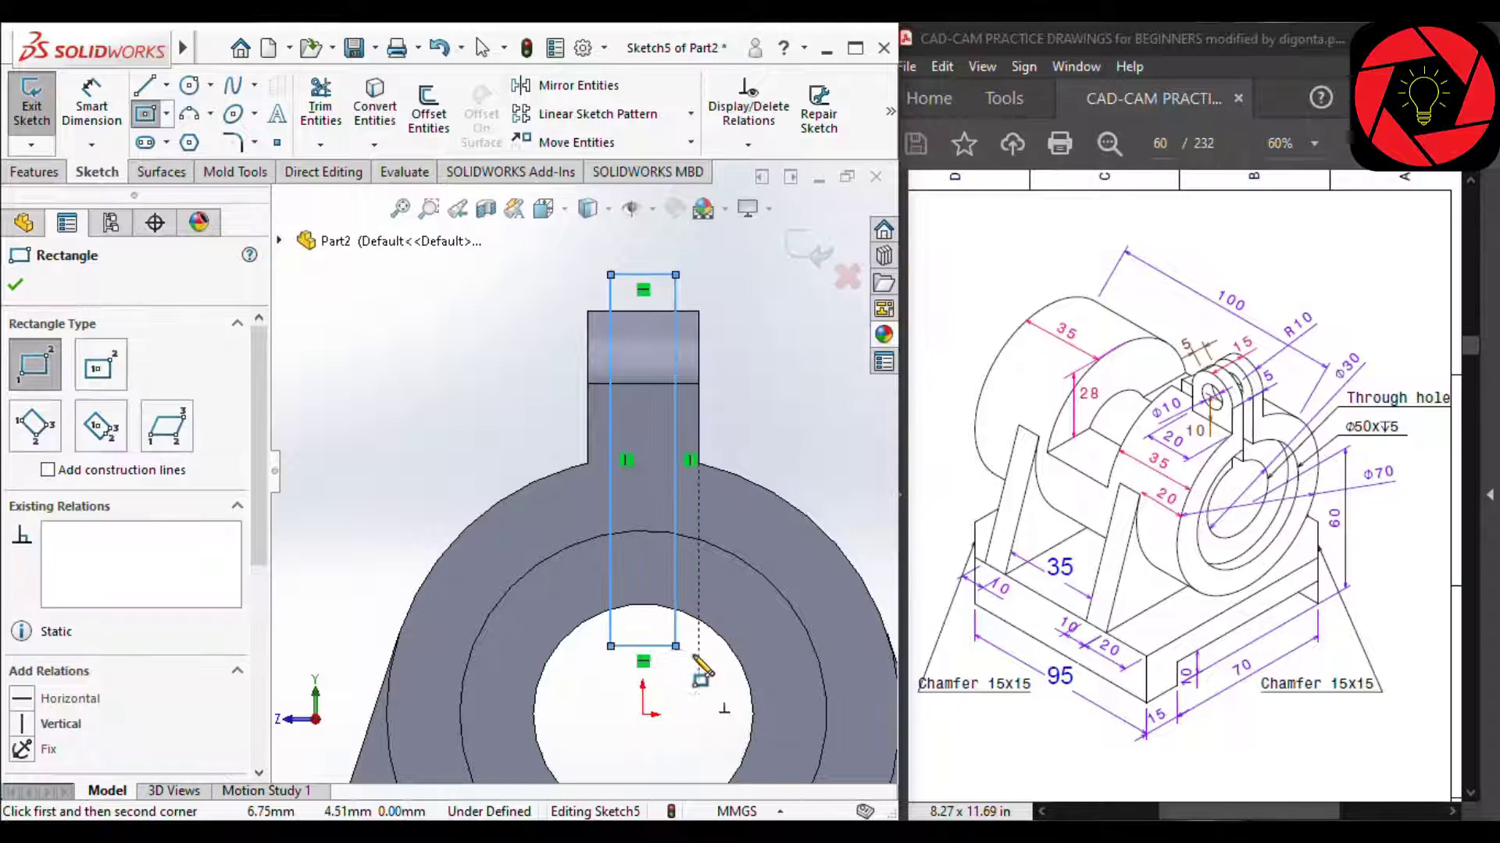
Dimension the slot rectangle's width as 5 mm.
{"action": "right_click_drag", "start_coordinate": [708, 712], "coordinate": [706, 590]}
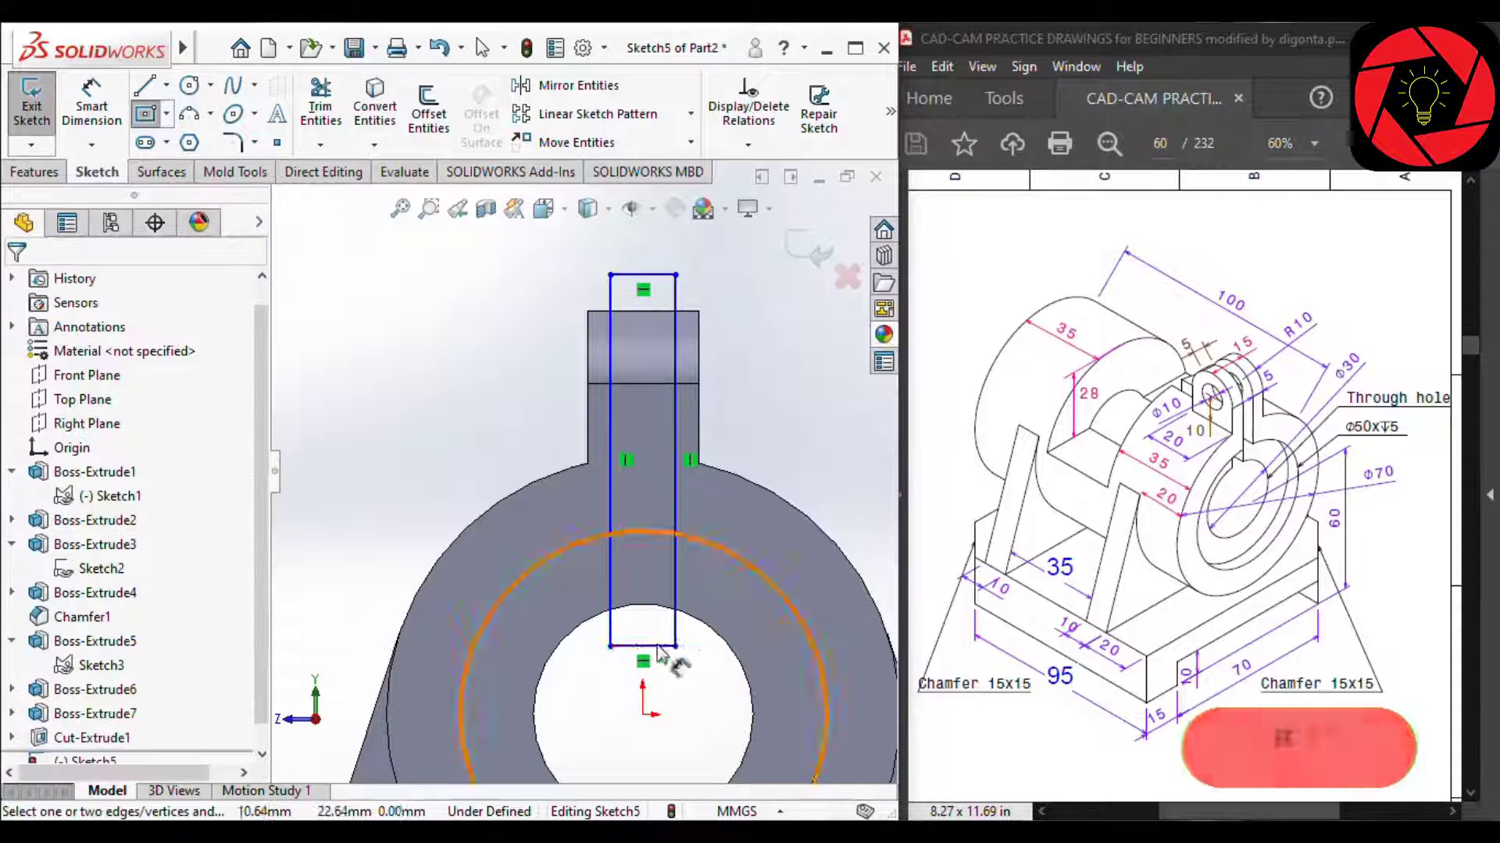
{"action": "left_click", "coordinate": [656, 646]}
{"action": "left_click", "coordinate": [653, 606]}
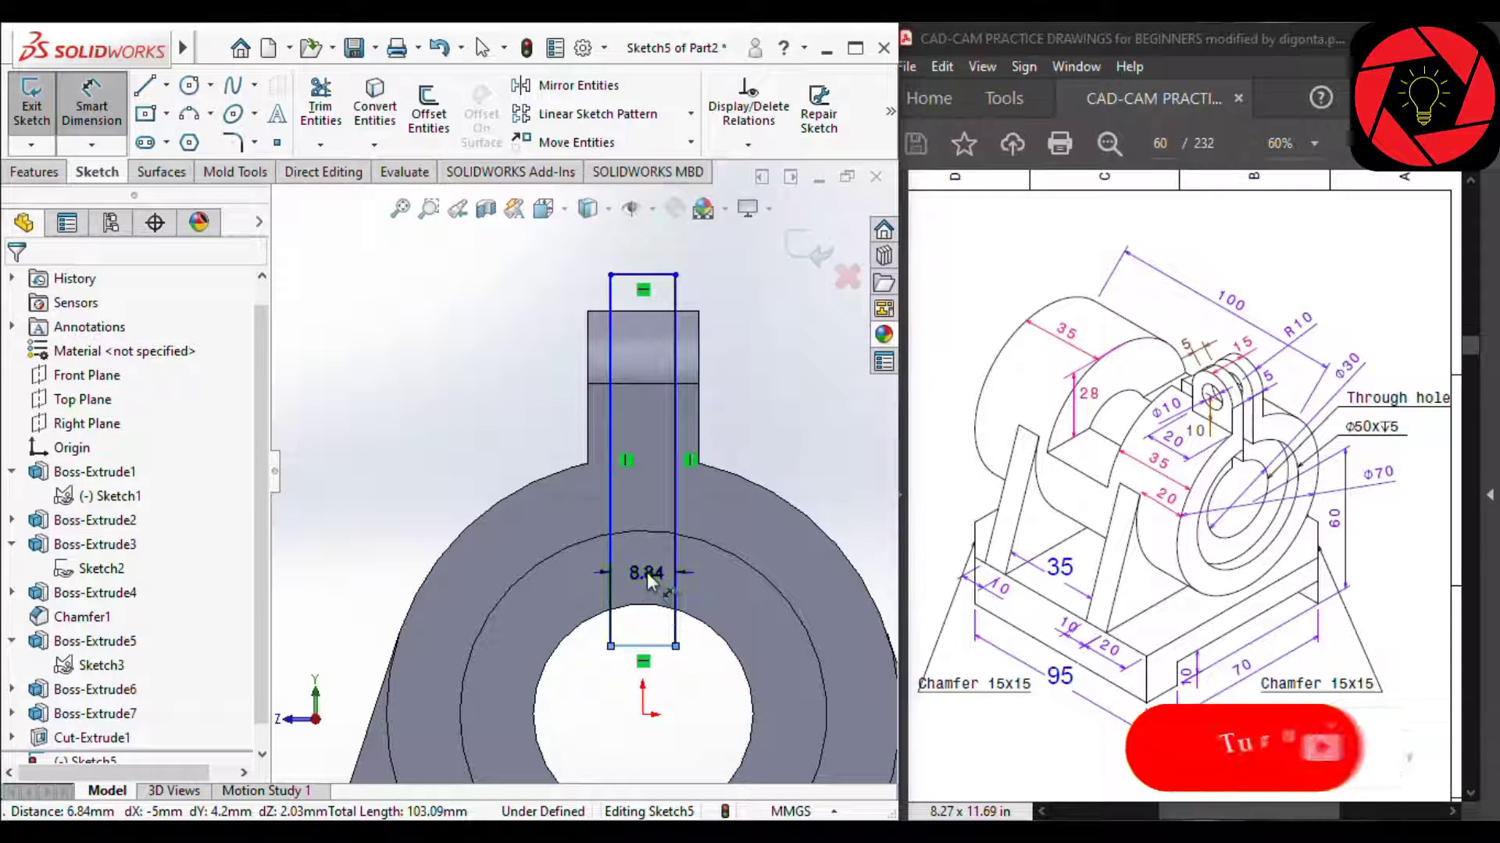
{"action": "left_click", "coordinate": [655, 592]}
{"action": "type", "text": "5"}
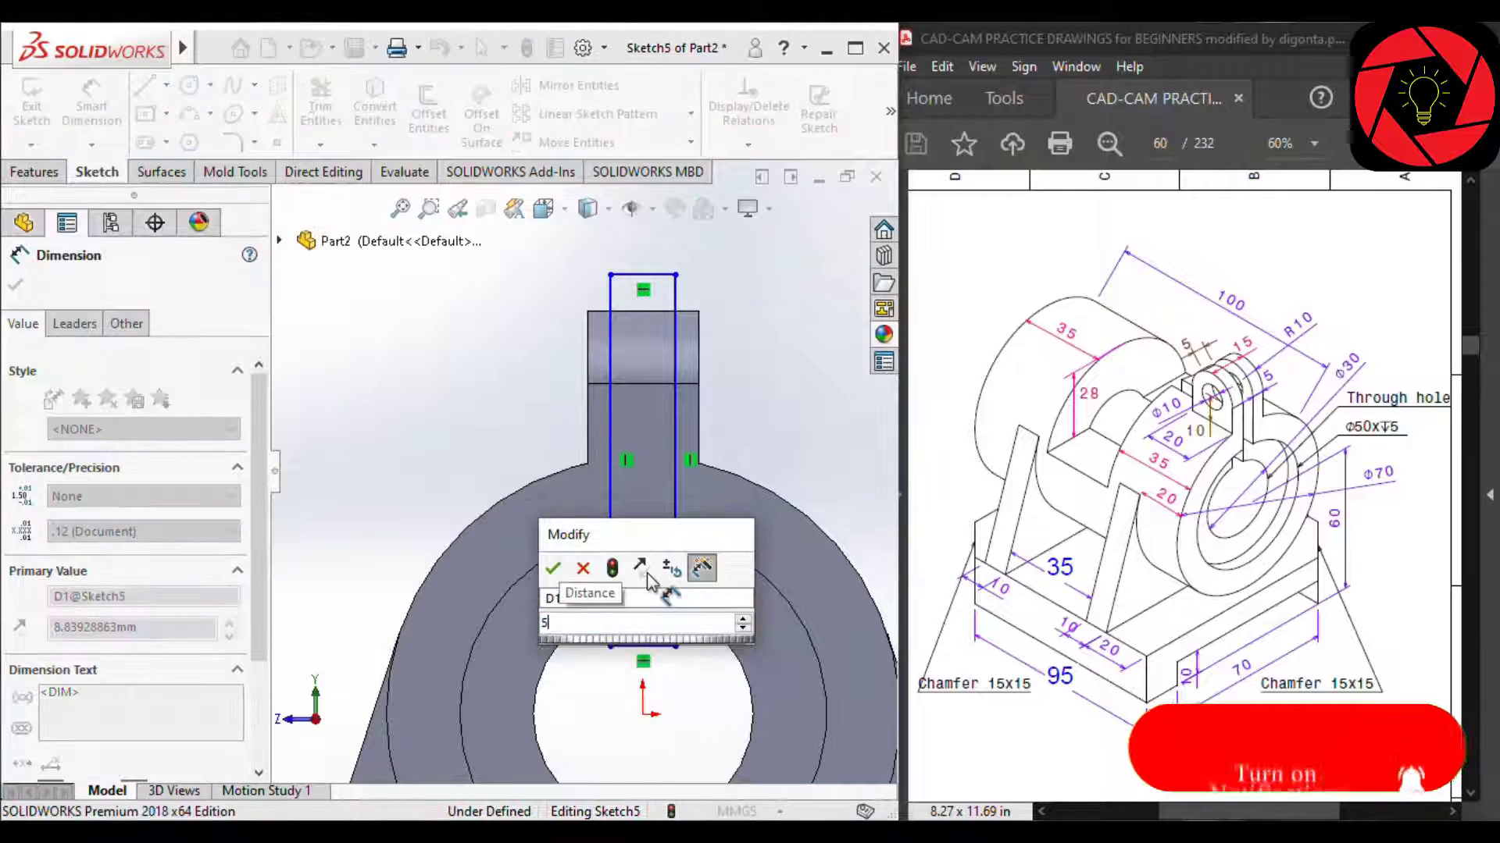
{"action": "key", "text": "Return"}
{"action": "key", "text": "Escape"}
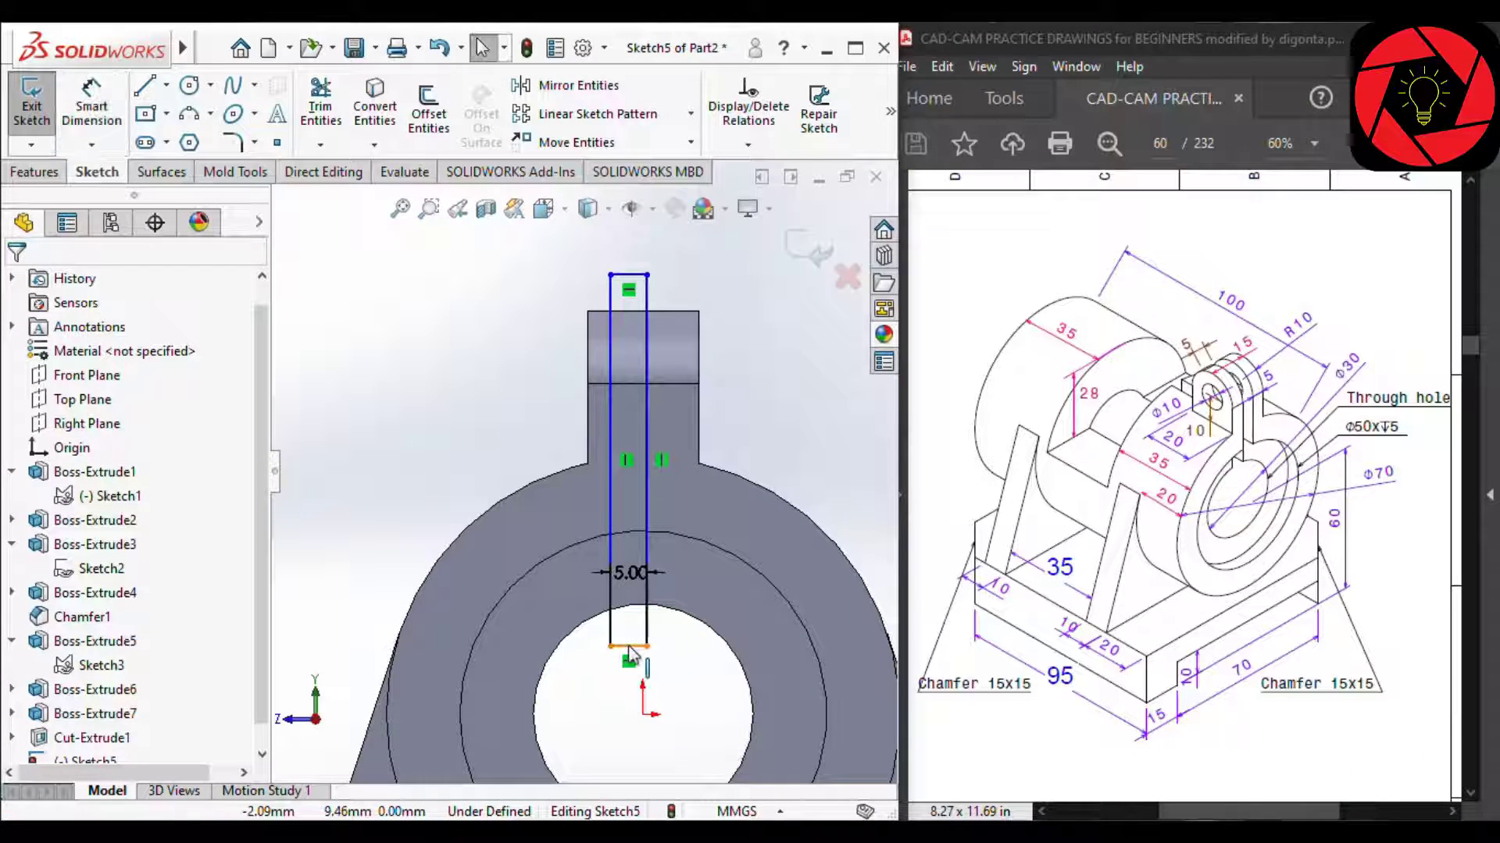
Center the slot rectangle with a vertical relation between the midpoint of its lower edge and the origin.
{"action": "left_click", "coordinate": [628, 647]}
{"action": "left_click", "coordinate": [642, 715], "text": "ctrl"}
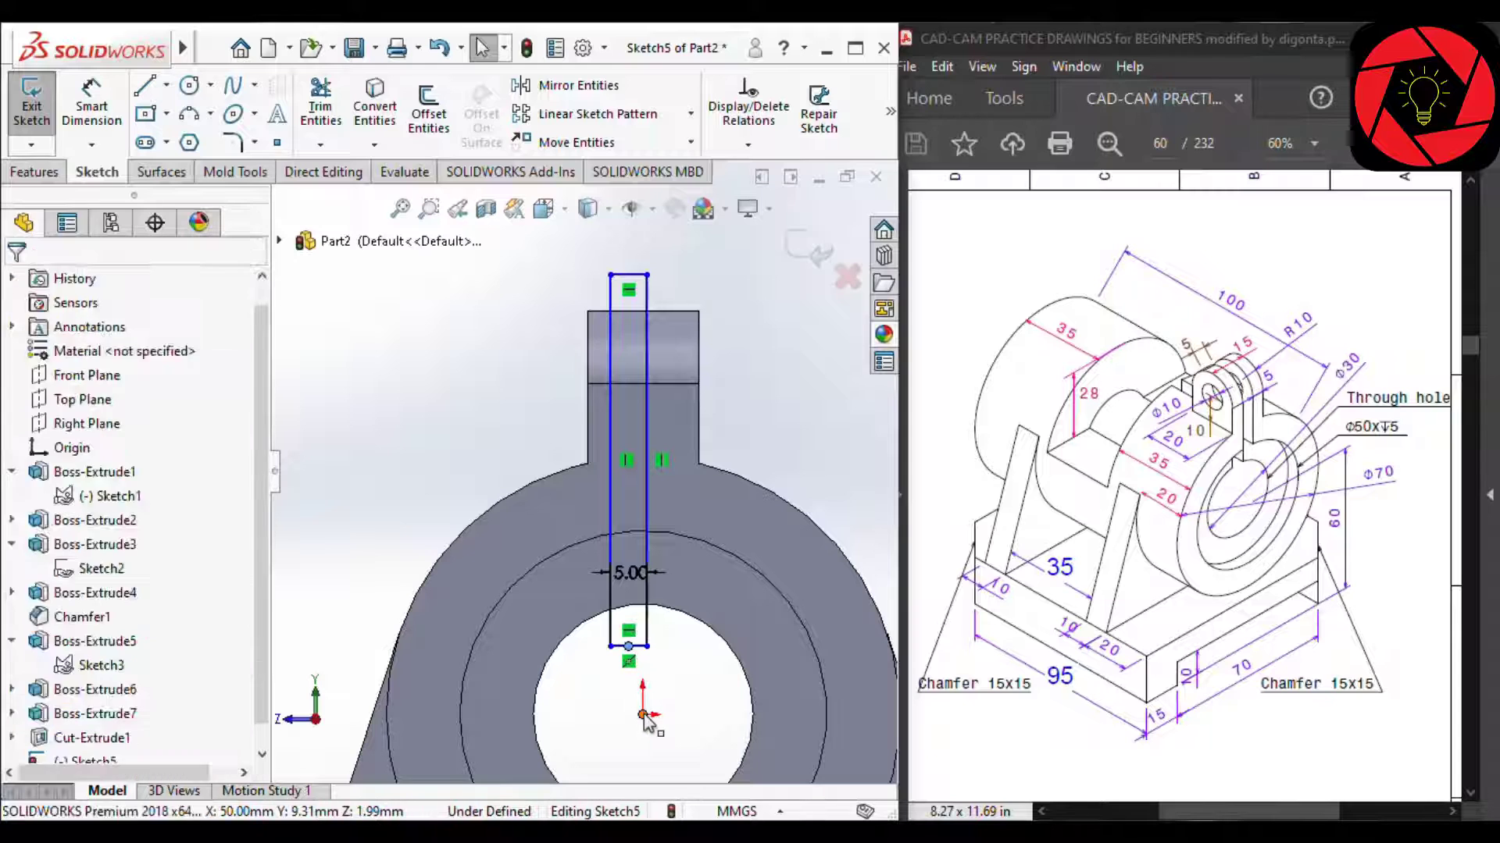
{"action": "left_click", "coordinate": [742, 617]}
{"action": "left_click", "coordinate": [692, 738]}
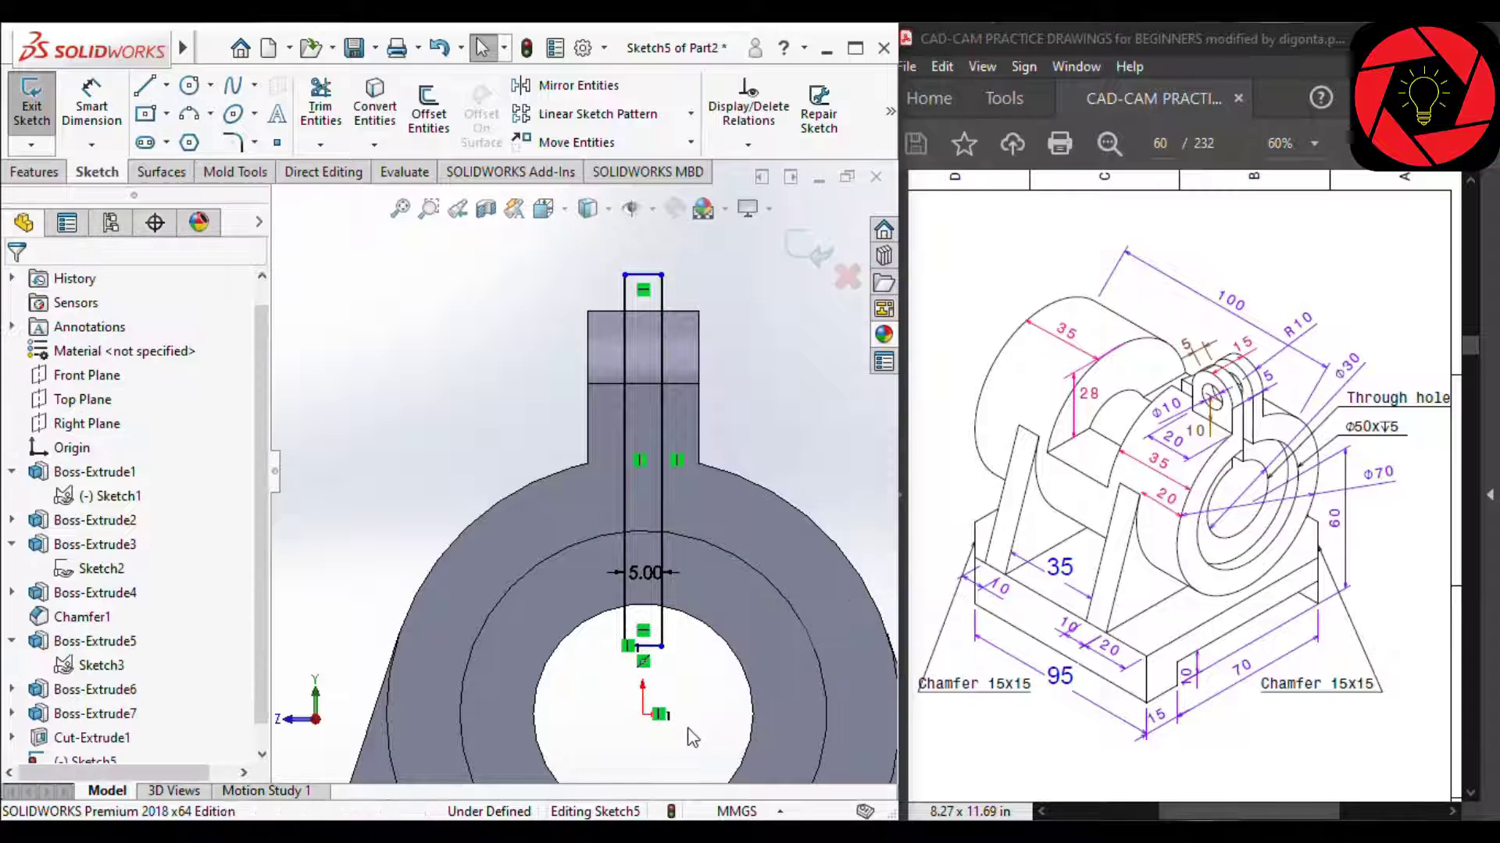
Cut the 5 mm slot rectangle from the end face with a Blind depth of 35 mm, splitting the lug and cylinder wall.
{"action": "left_click", "coordinate": [34, 171]}
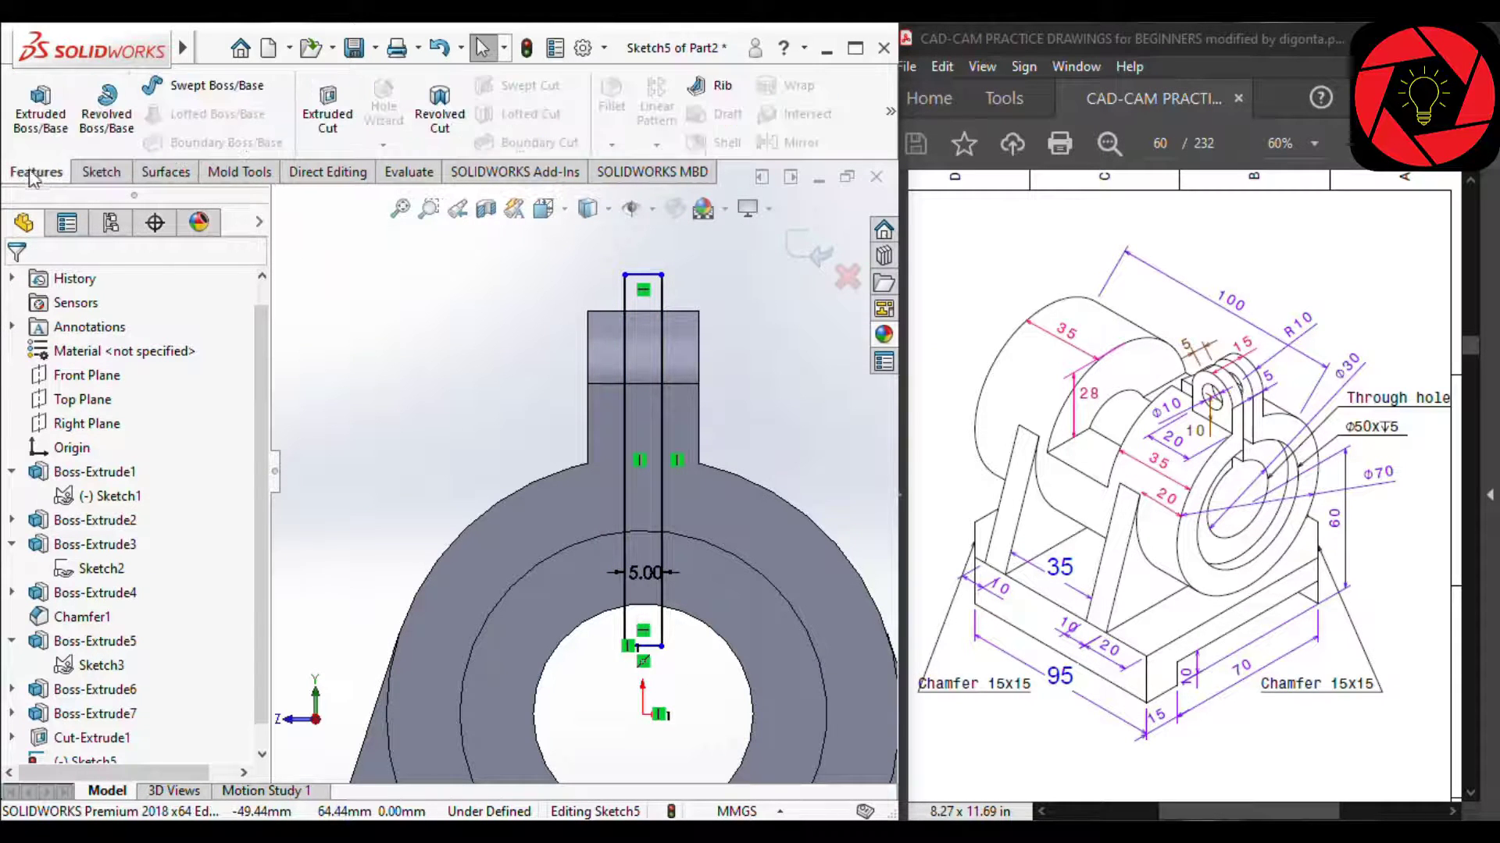
{"action": "right_click", "coordinate": [35, 172]}
{"action": "key", "text": "Escape"}
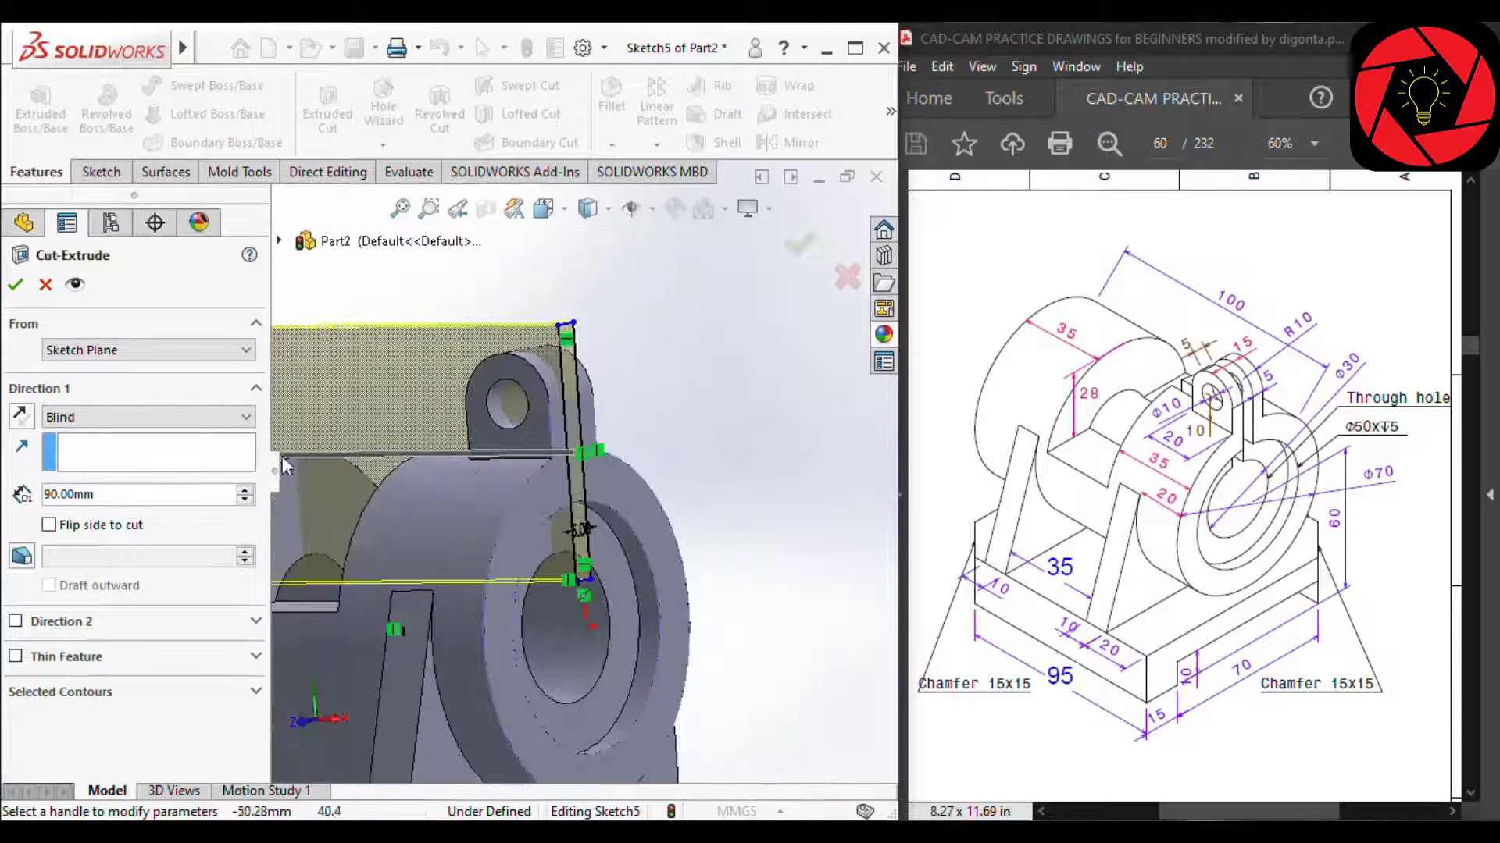
{"action": "scroll", "coordinate": [99, 500], "scroll_direction": "down", "scroll_amount": 3}
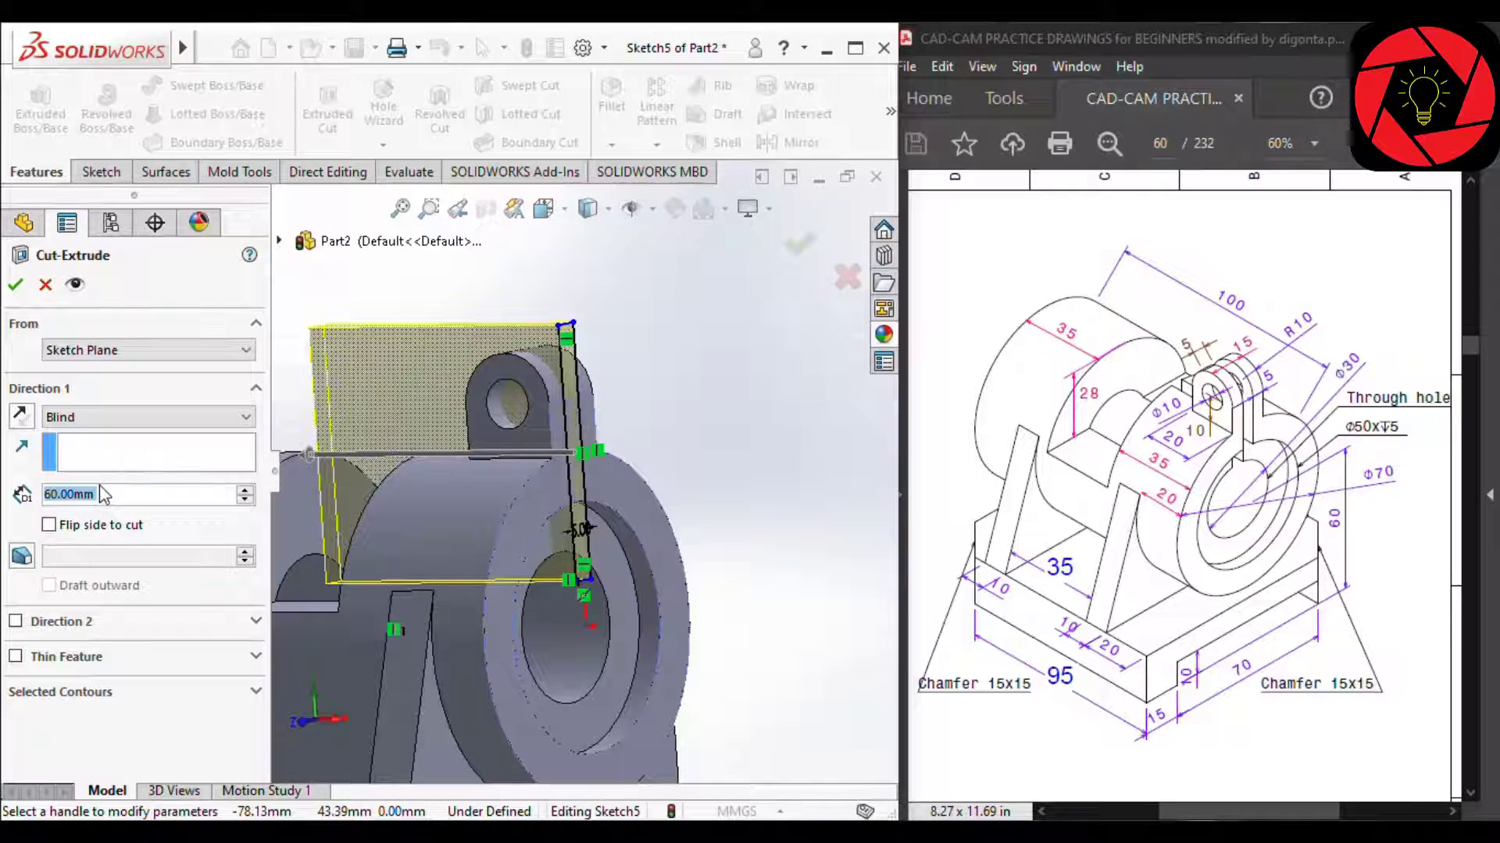
{"action": "type", "text": "15"}
{"action": "key", "text": "Return"}
{"action": "key", "text": "Return"}
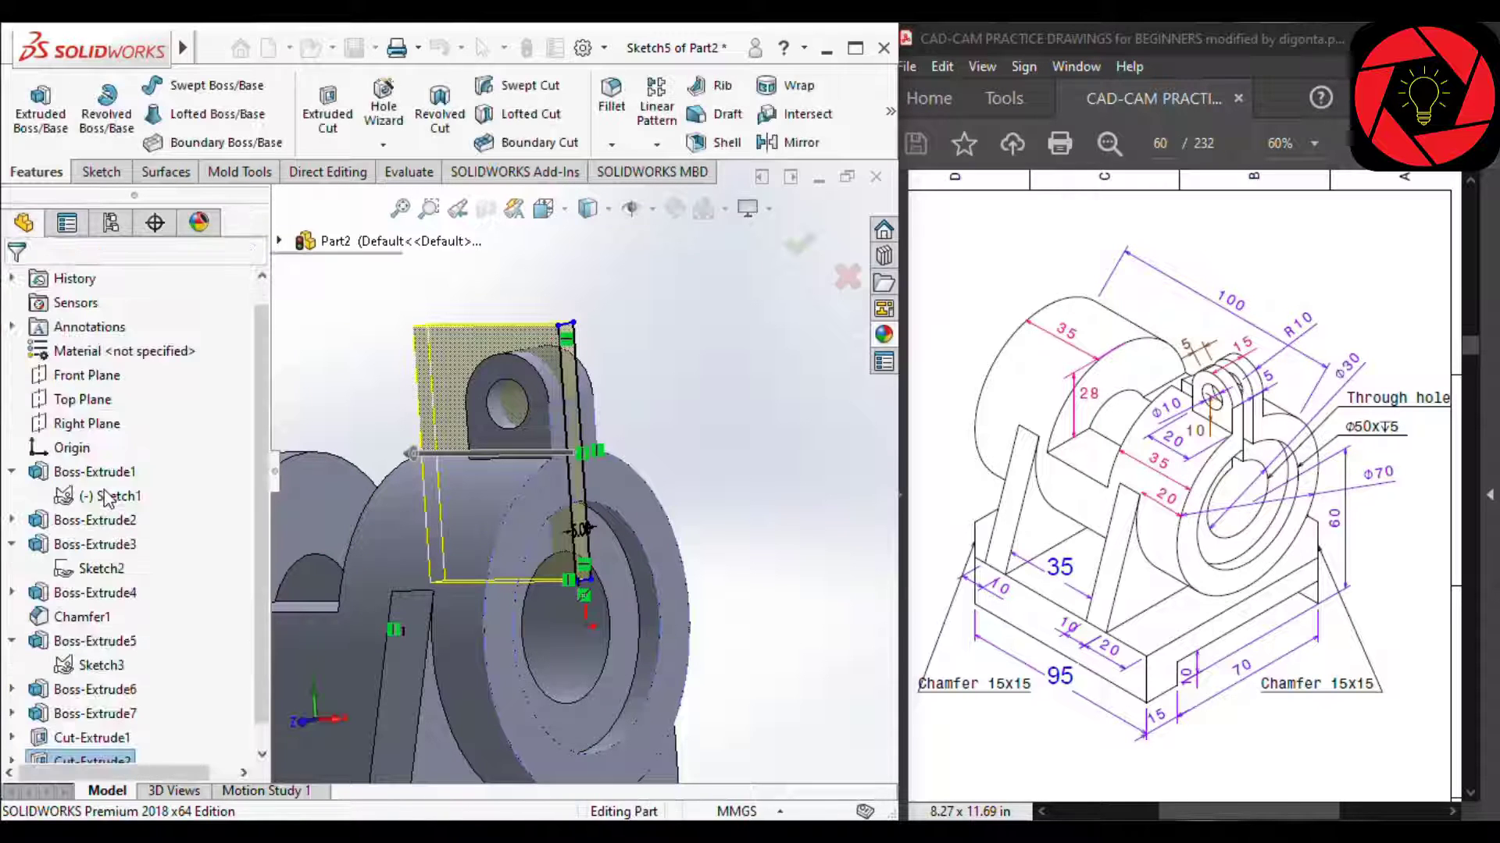
Set the model to the isometric view and show its feature dimensions.
{"action": "mouse_move", "coordinate": [577, 461]}
{"action": "middle_mouse_down"}
{"action": "mouse_move", "coordinate": [686, 539]}
{"action": "mouse_move", "coordinate": [540, 499]}
{"action": "mouse_move", "coordinate": [550, 455]}
{"action": "middle_mouse_up"}
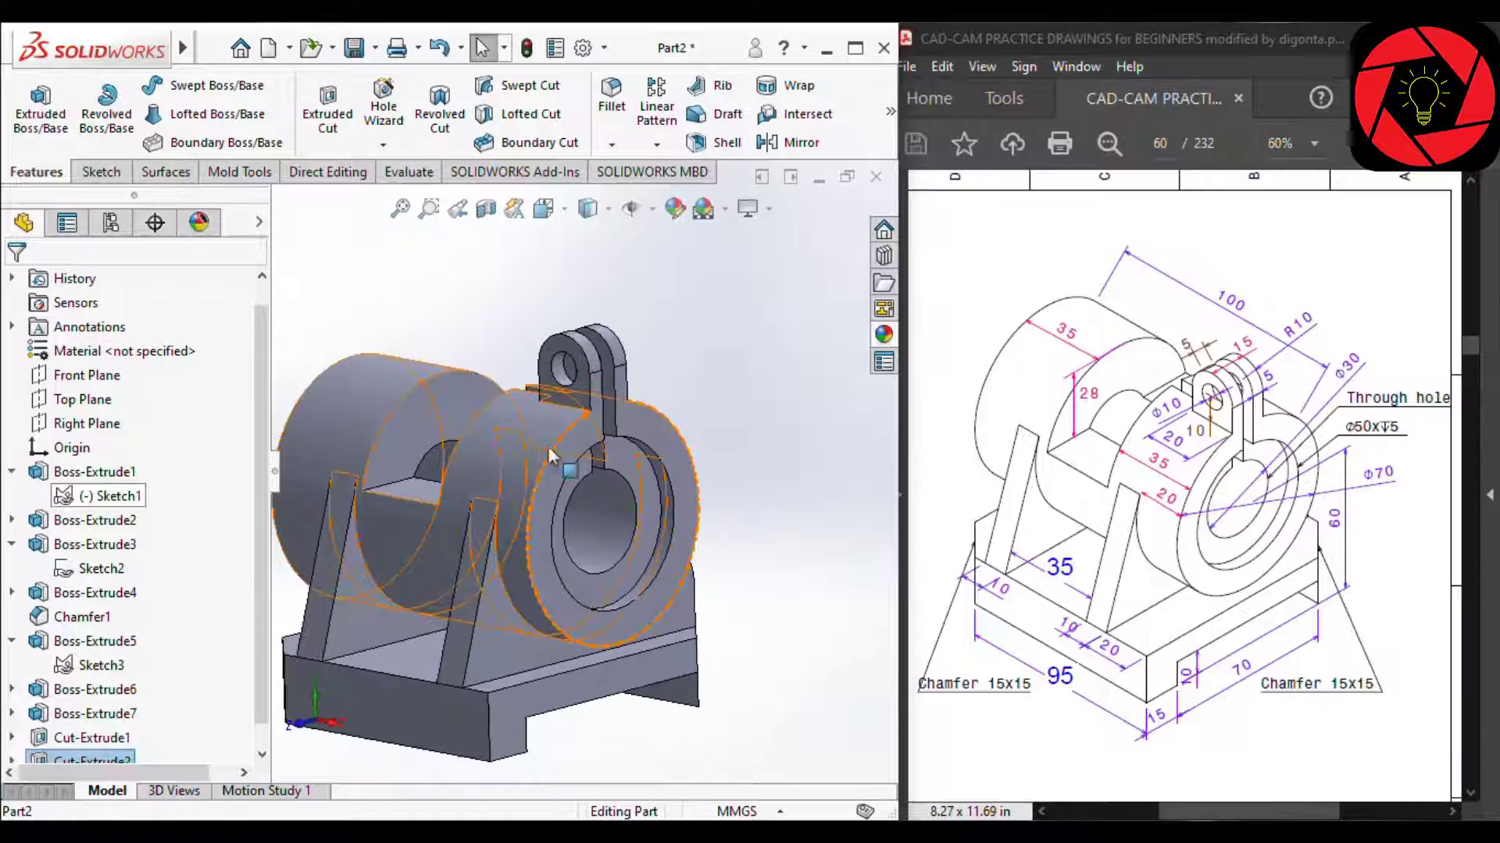
{"action": "scroll", "coordinate": [508, 536], "scroll_direction": "down", "scroll_amount": 3}
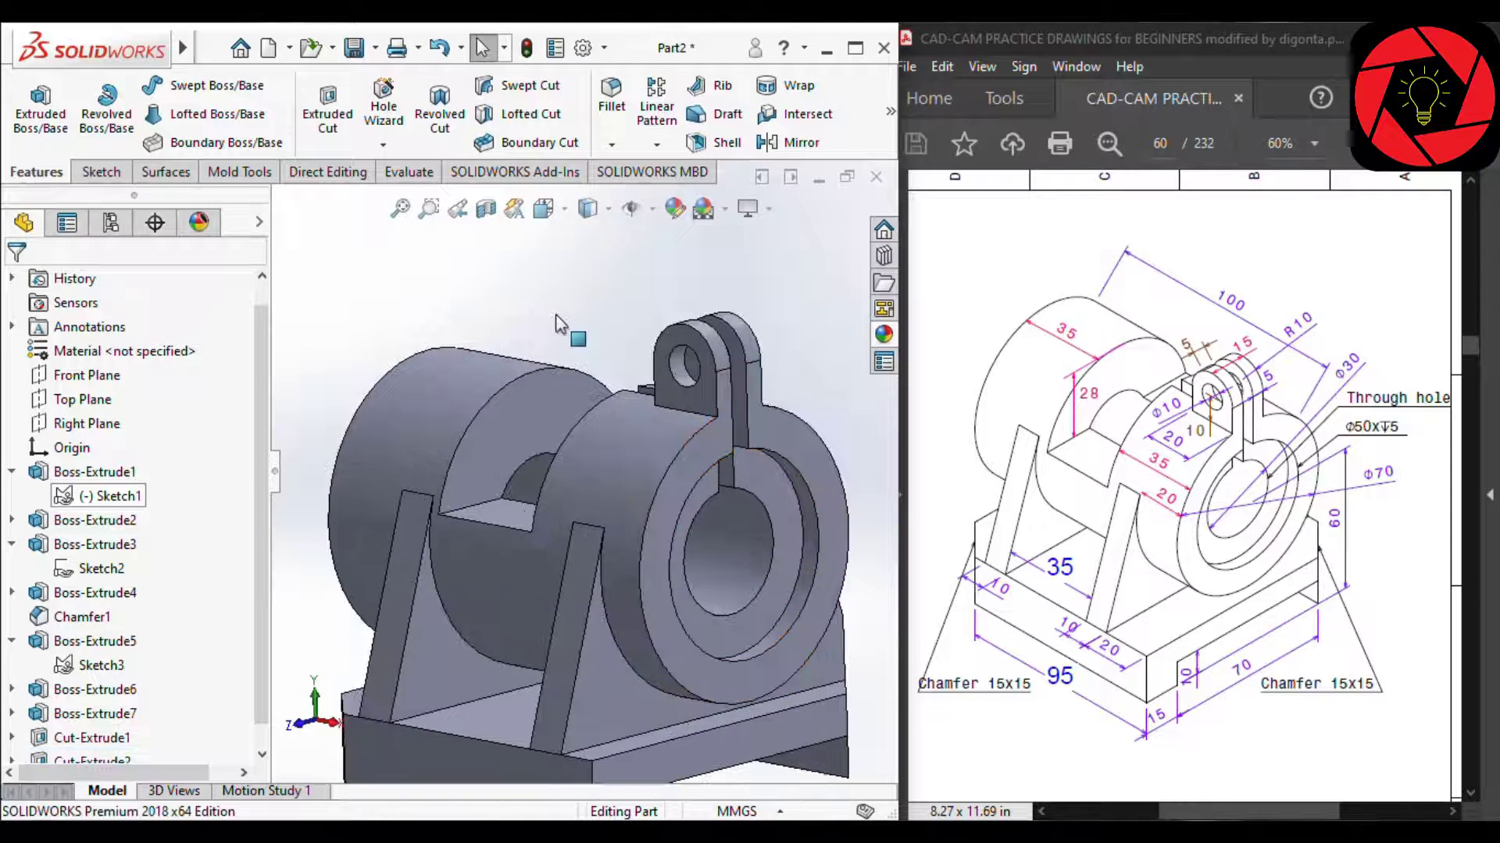
{"action": "scroll", "coordinate": [559, 324], "scroll_direction": "up", "scroll_amount": 3}
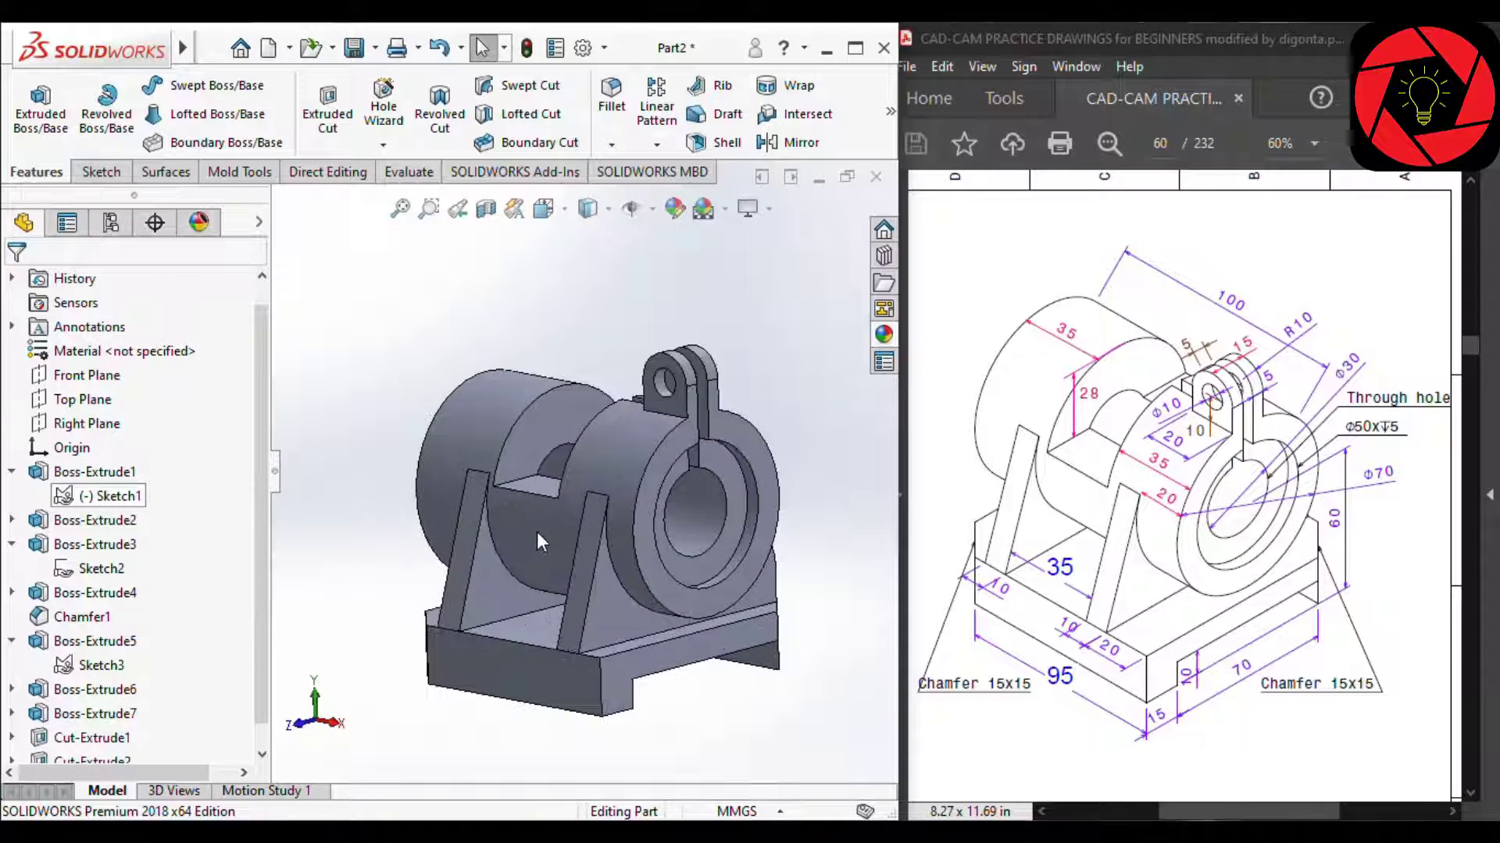
{"action": "left_click", "coordinate": [543, 208]}
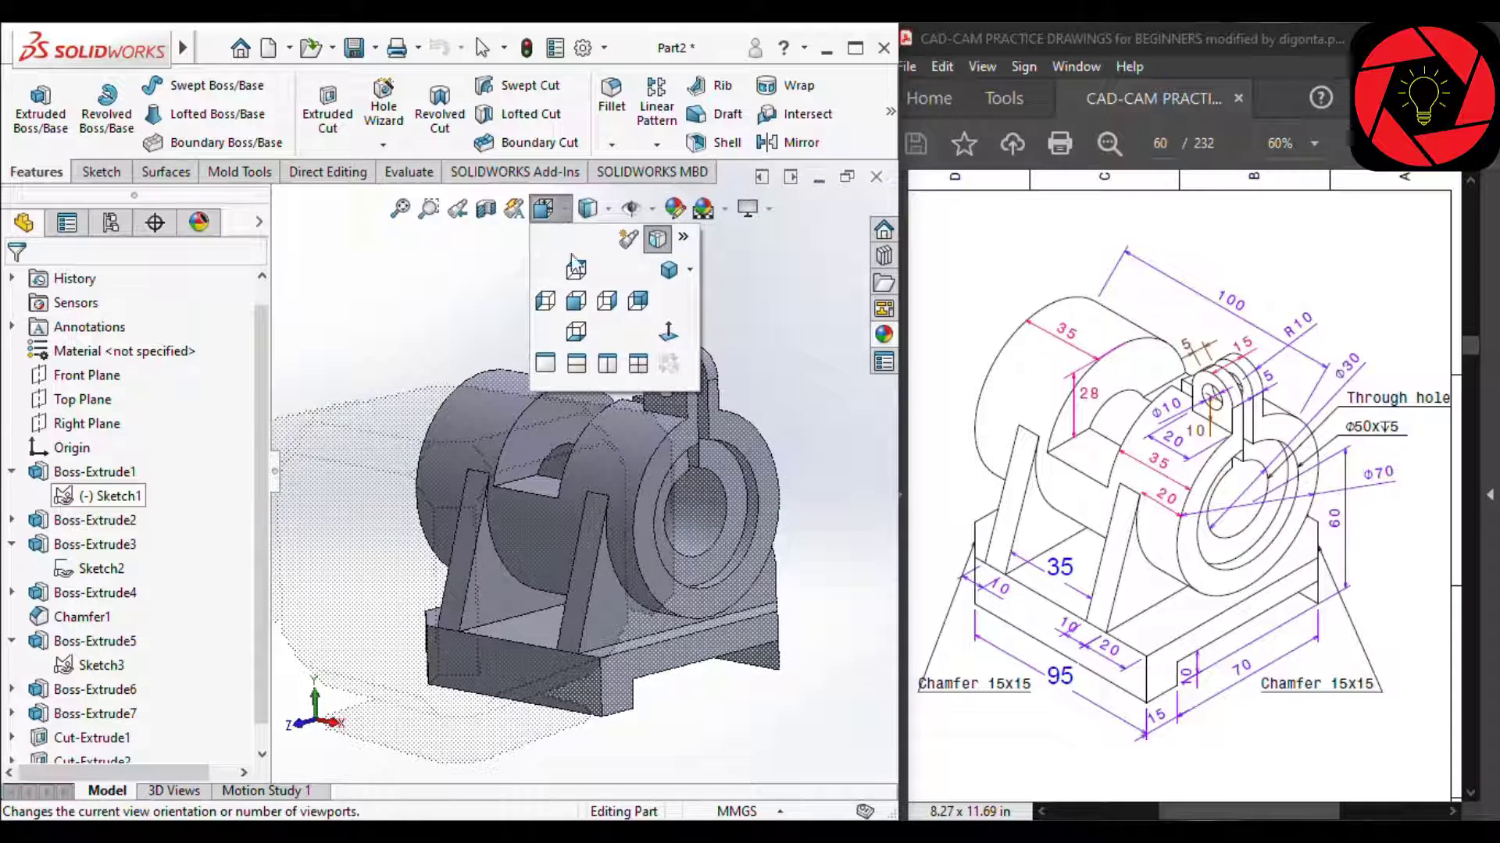
{"action": "left_click", "coordinate": [668, 270]}
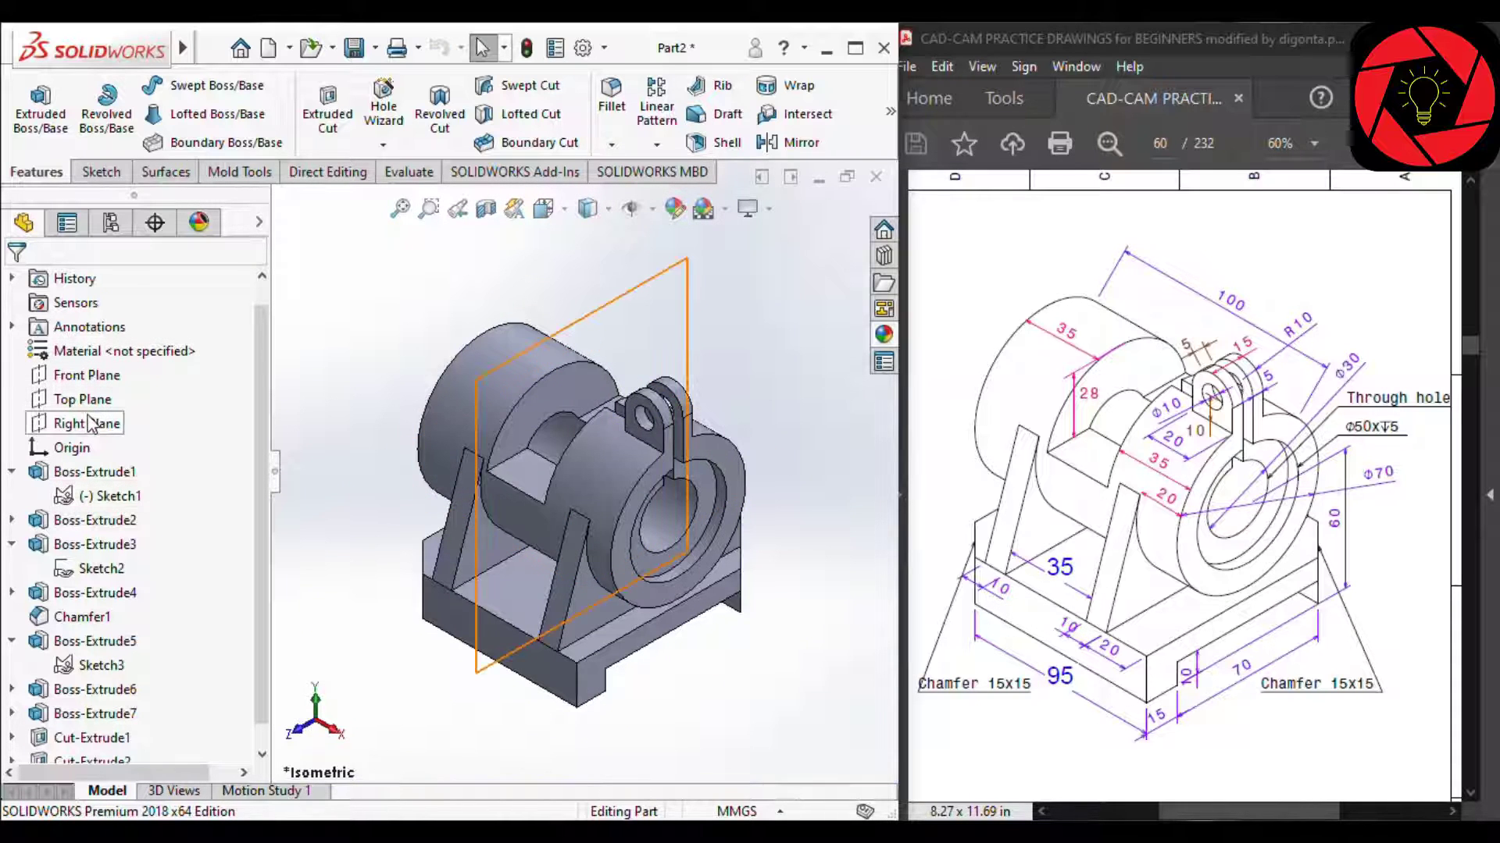
{"action": "right_click", "coordinate": [69, 332]}
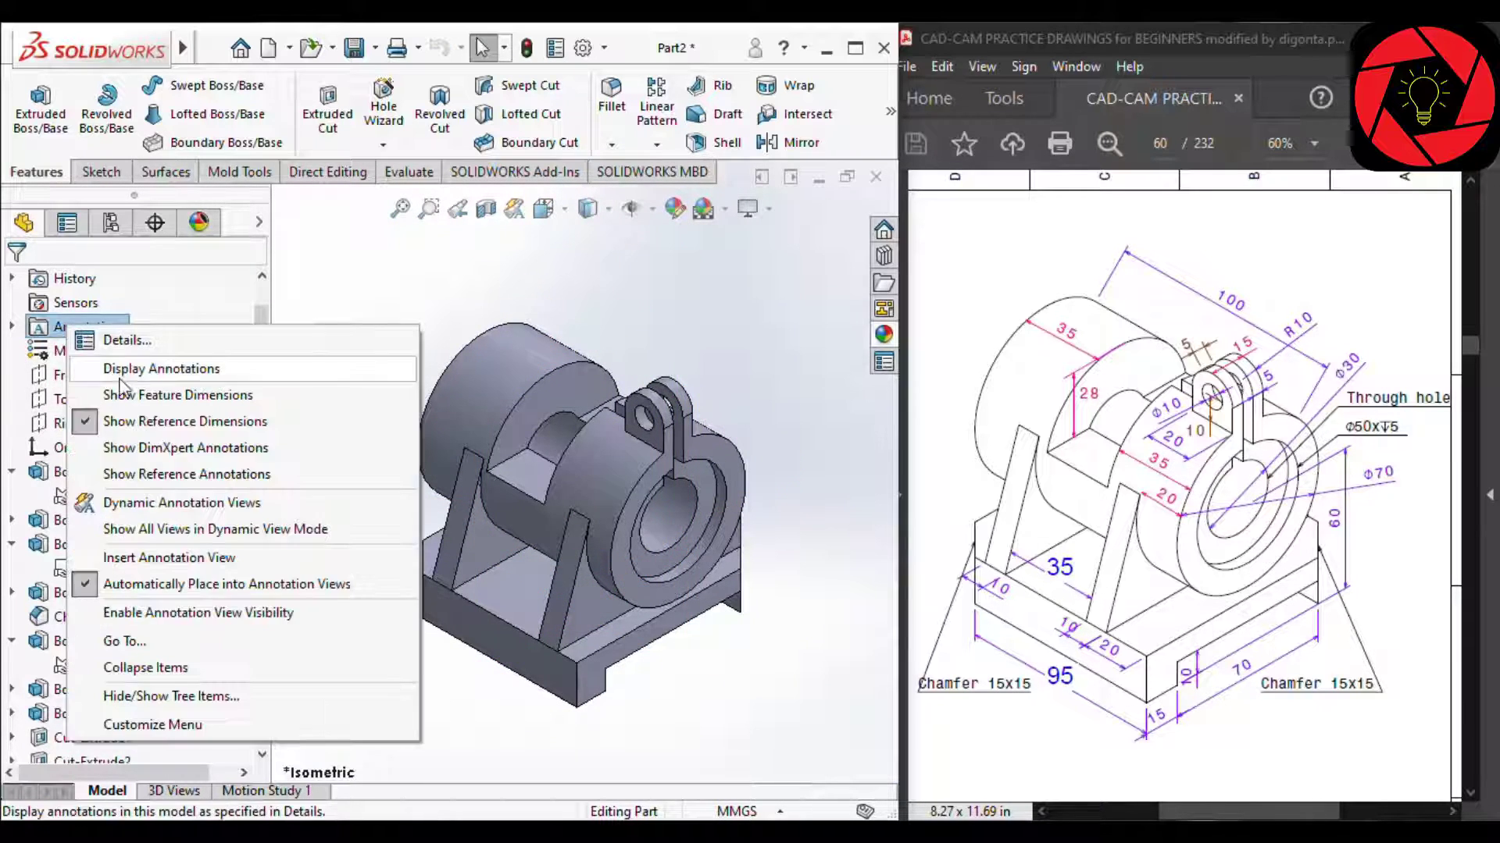
{"action": "left_click", "coordinate": [133, 392]}
Spread the overlapping feature dimensions around the outside of the bracket so they match the drawing's layout.
{"action": "left_click", "coordinate": [686, 341]}
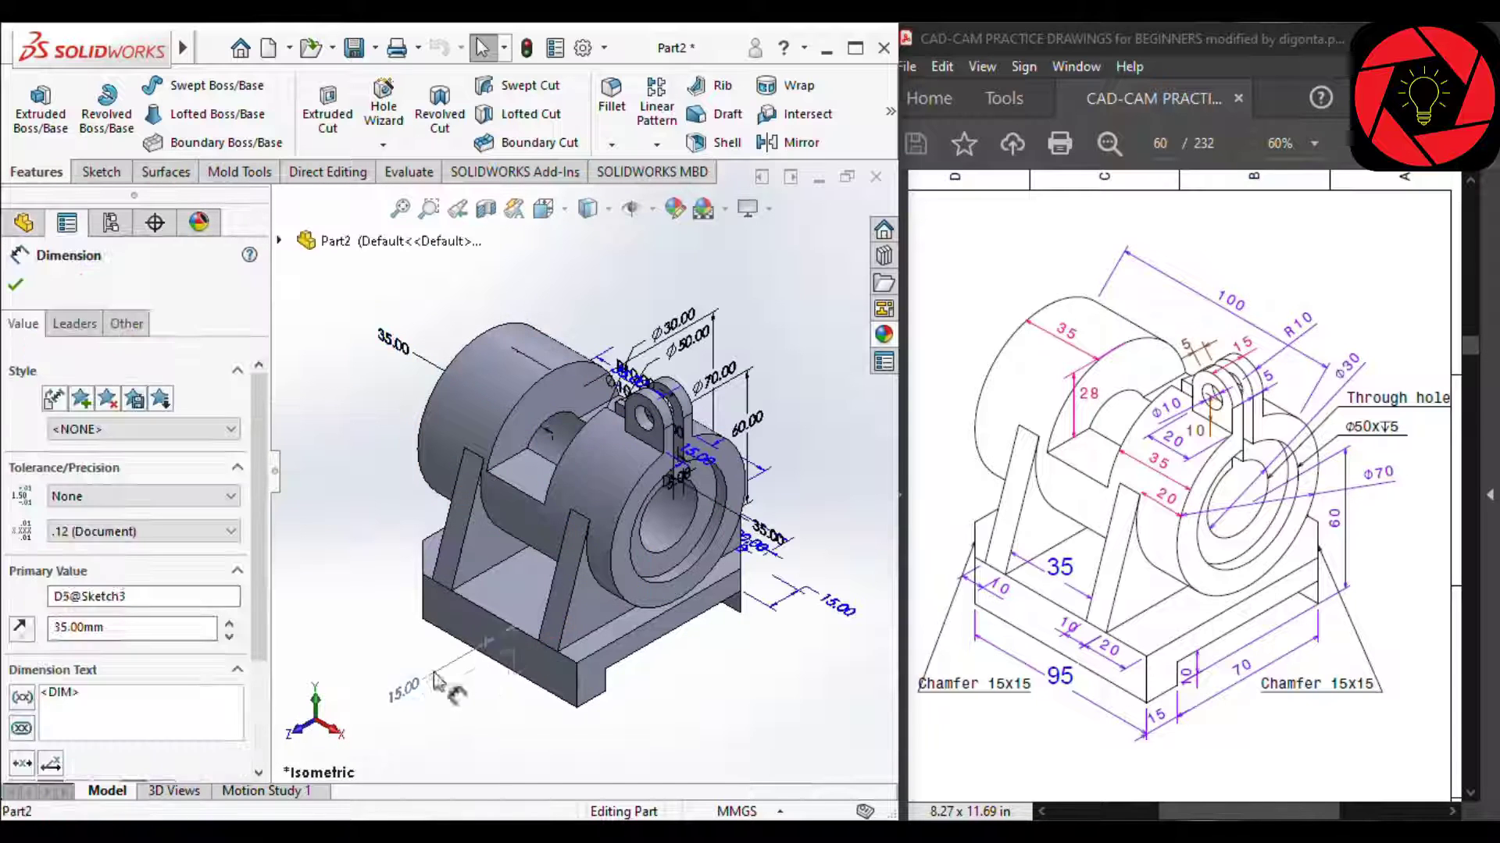
{"action": "left_click_drag", "start_coordinate": [691, 352], "coordinate": [703, 328]}
{"action": "left_click_drag", "start_coordinate": [697, 455], "coordinate": [872, 583]}
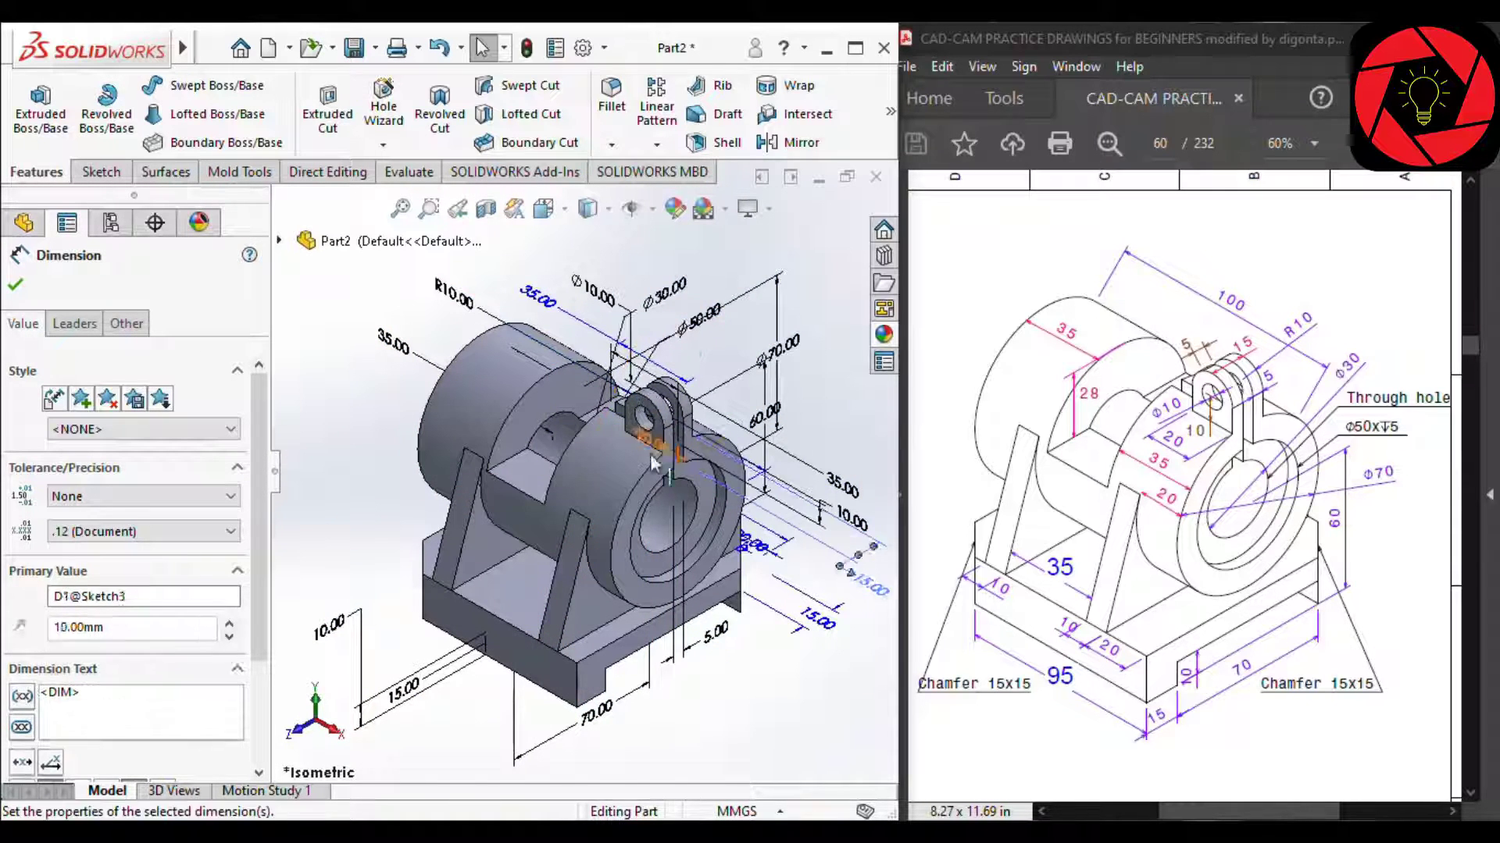
{"action": "left_click_drag", "start_coordinate": [654, 444], "coordinate": [668, 734]}
{"action": "left_click_drag", "start_coordinate": [742, 547], "coordinate": [468, 756]}
{"action": "left_click", "coordinate": [437, 750]}
{"action": "scroll", "coordinate": [435, 378], "scroll_direction": "up", "scroll_amount": 1}
{"action": "scroll", "coordinate": [477, 422], "scroll_direction": "down", "scroll_amount": 1}
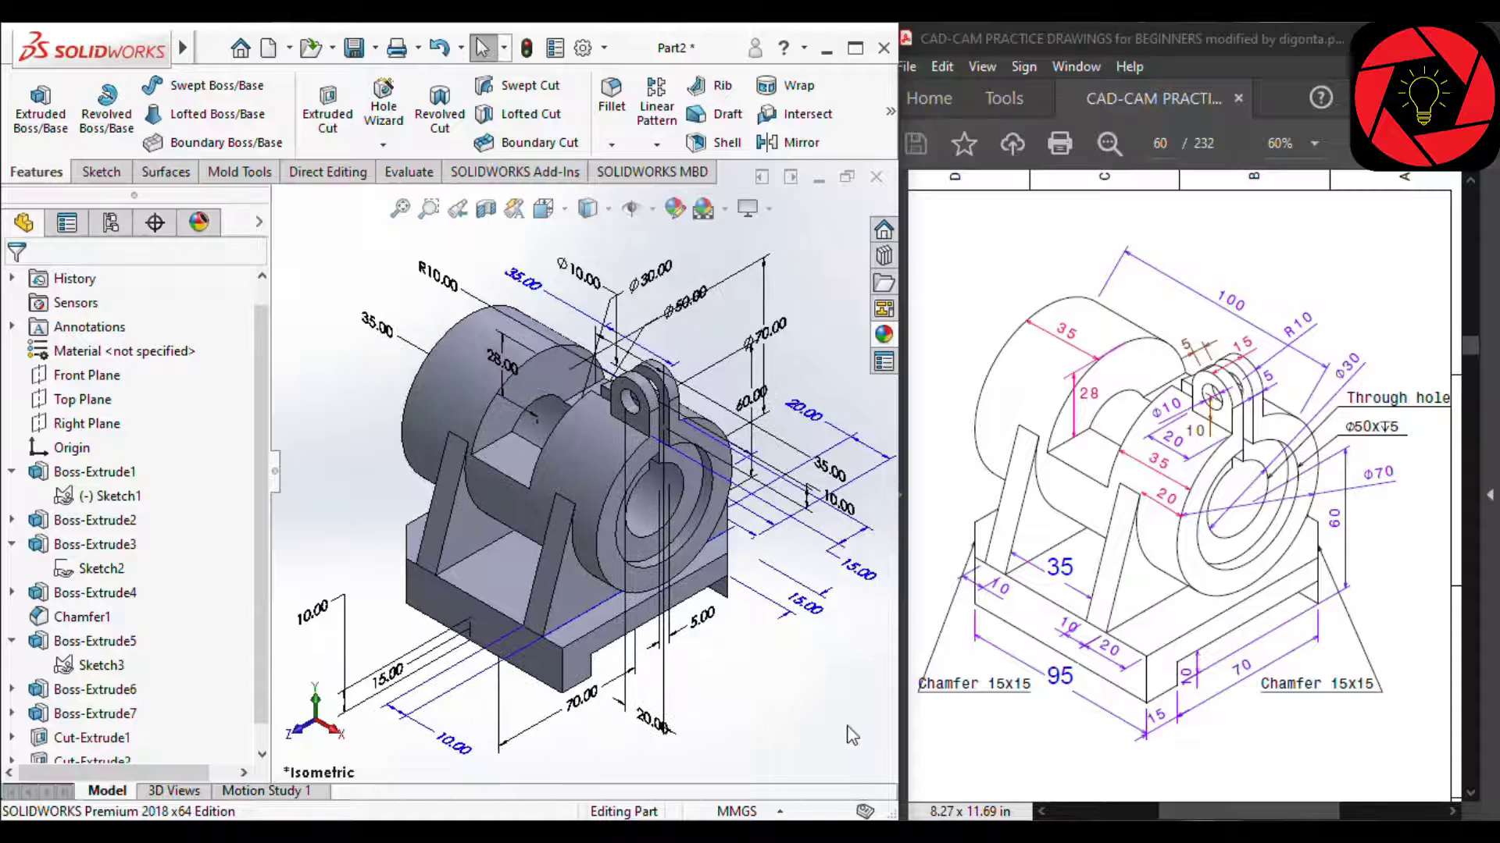